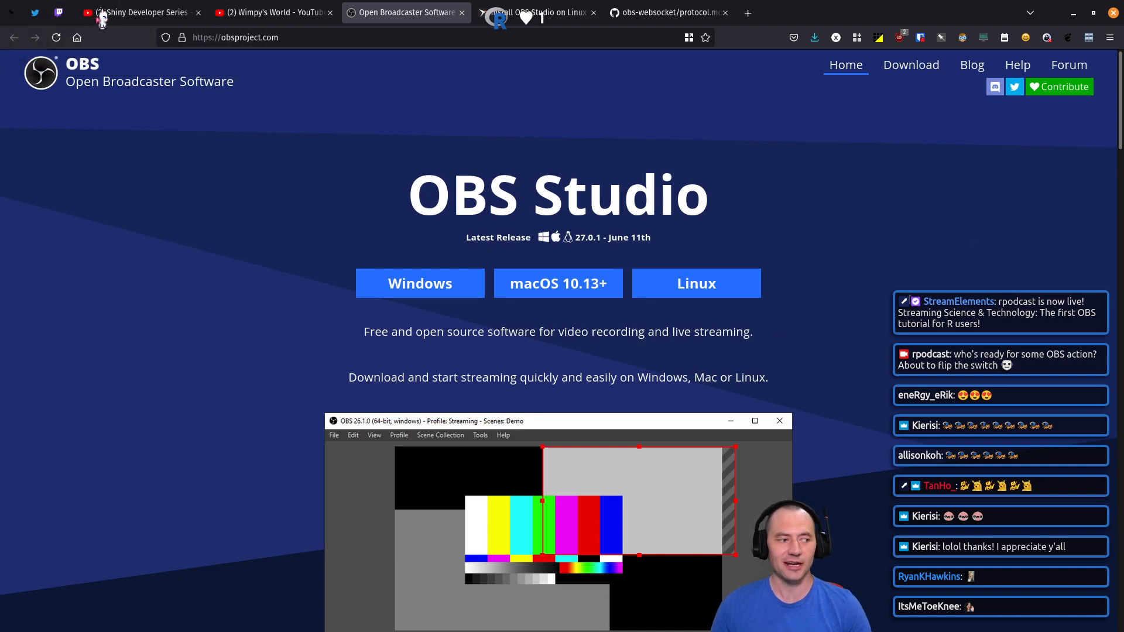
{"action": "scroll", "coordinate": [559, 340], "scroll_direction": "down", "scroll_amount": 4}
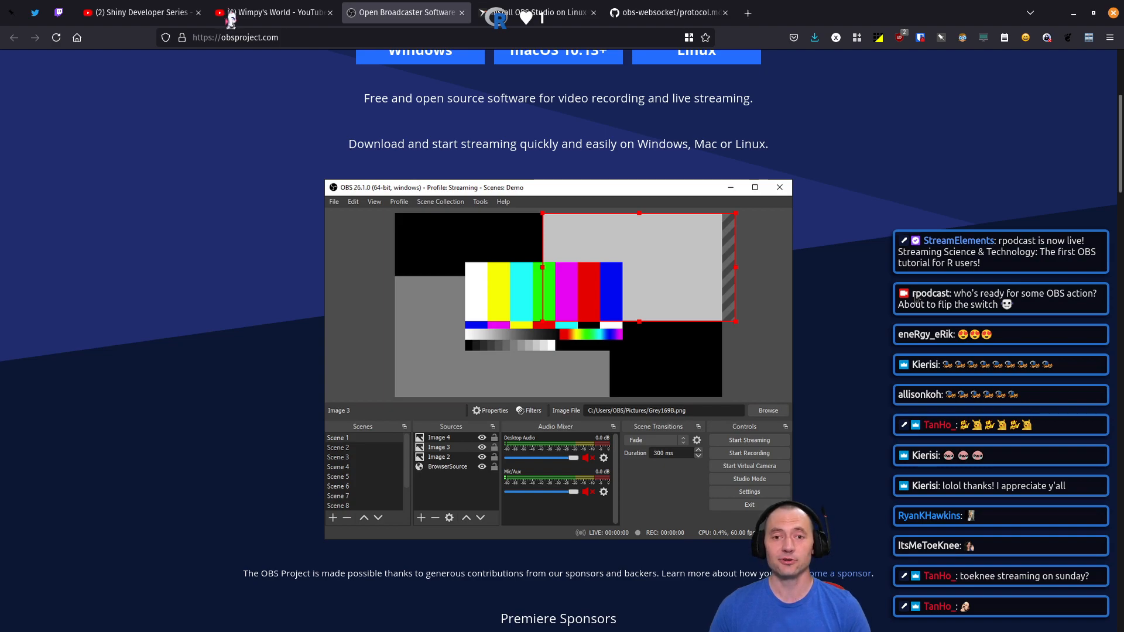
{"action": "scroll", "coordinate": [904, 342], "scroll_direction": "up", "scroll_amount": 2}
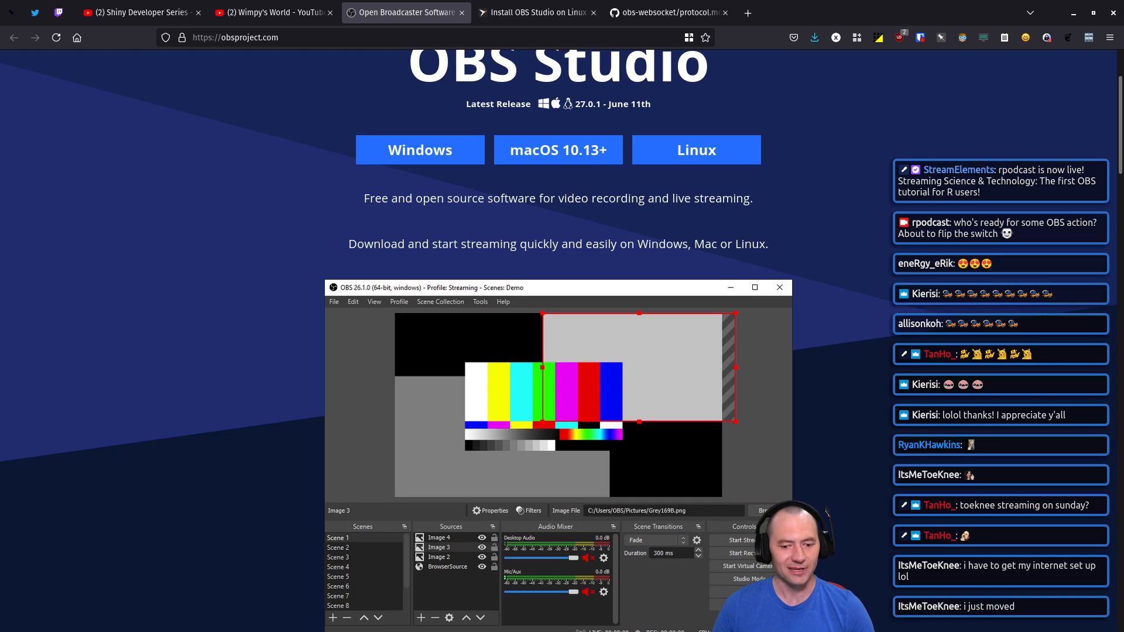
Step: Switch to VLC media player, play a short stretch of the OBS Studio setup tour video, and minimize the player after pausing
{"action": "key", "text": "alt+Tab"}
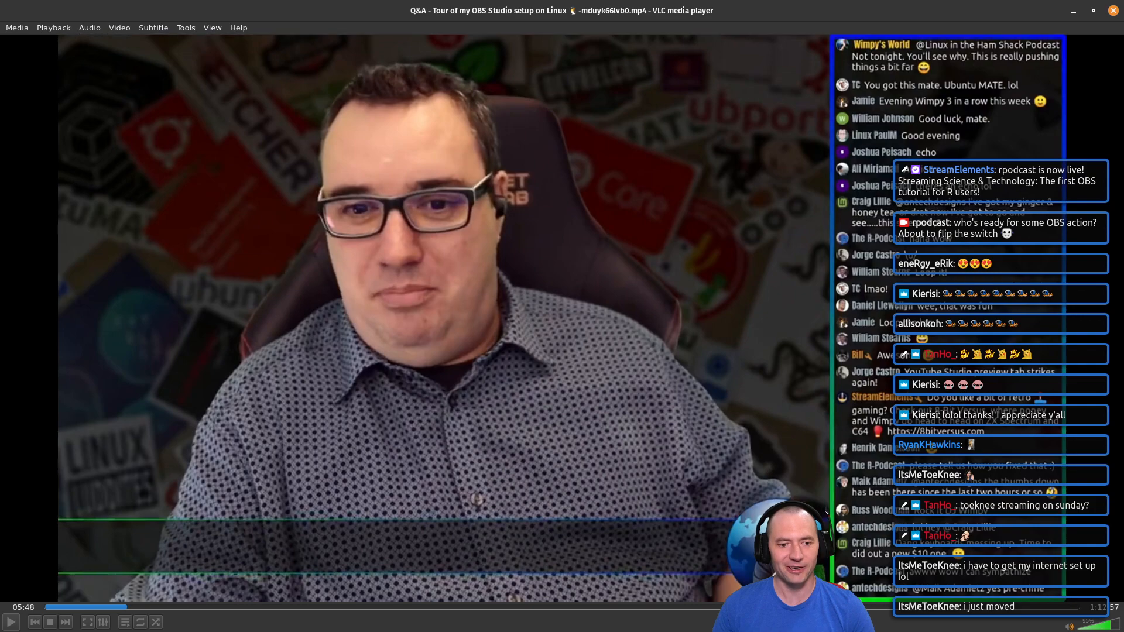
{"action": "key", "text": "alt+Tab"}
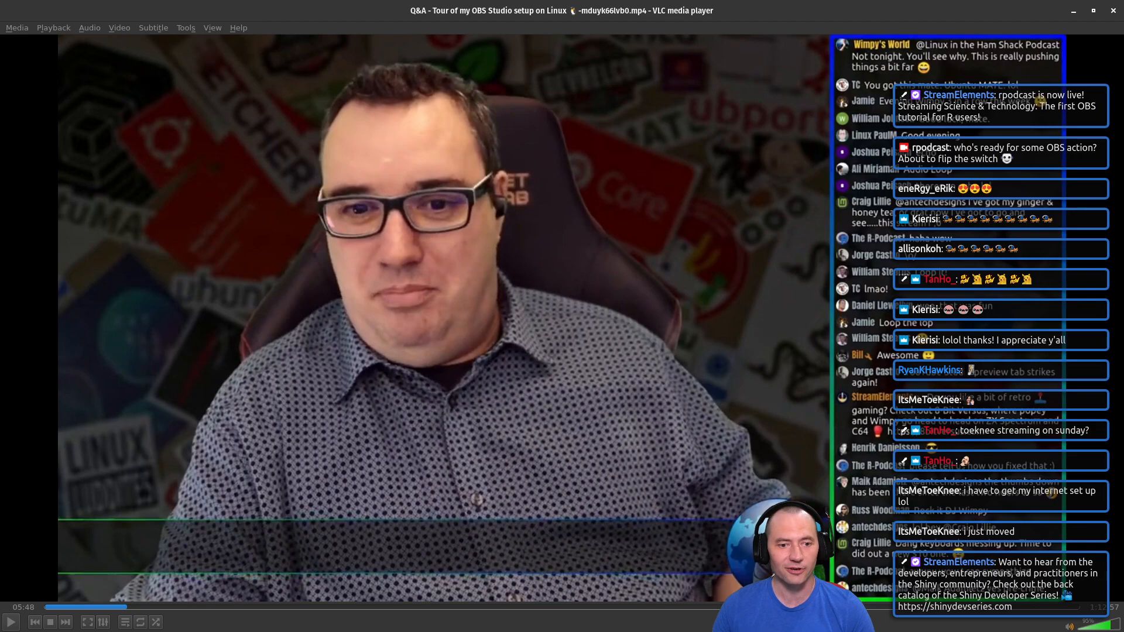
{"action": "left_click", "coordinate": [12, 624]}
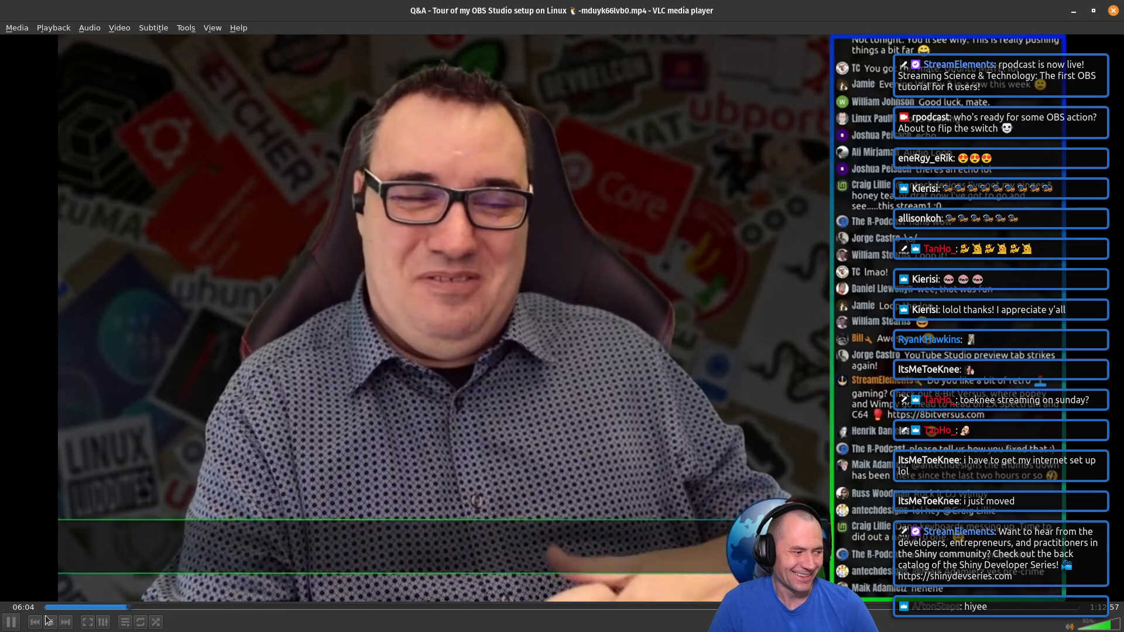
{"action": "left_click", "coordinate": [10, 623]}
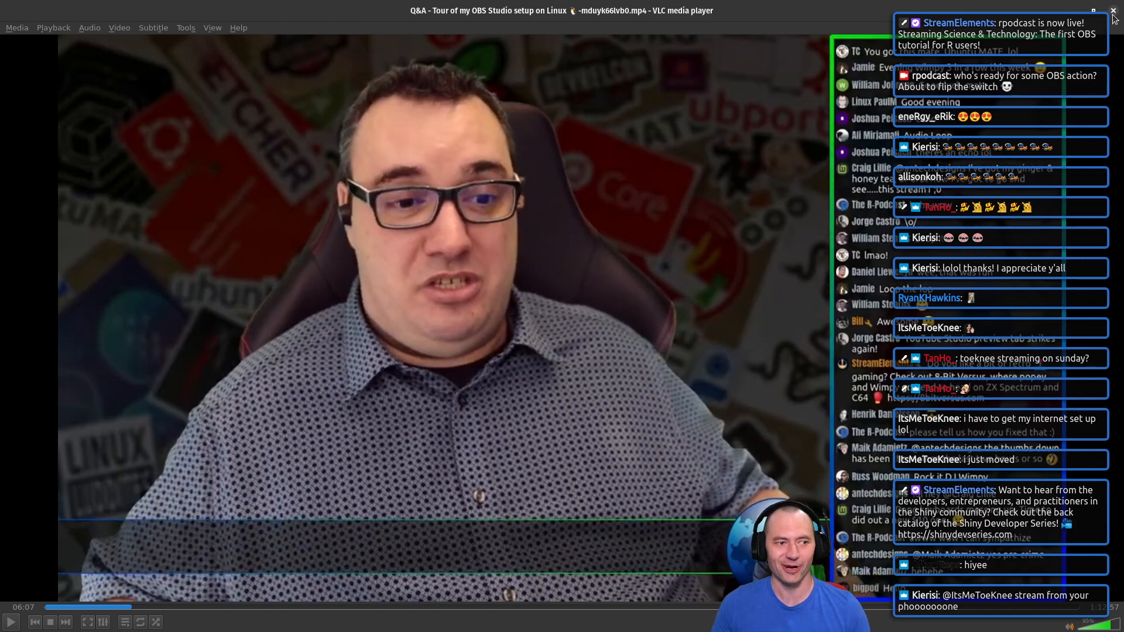
{"action": "left_click", "coordinate": [1074, 13]}
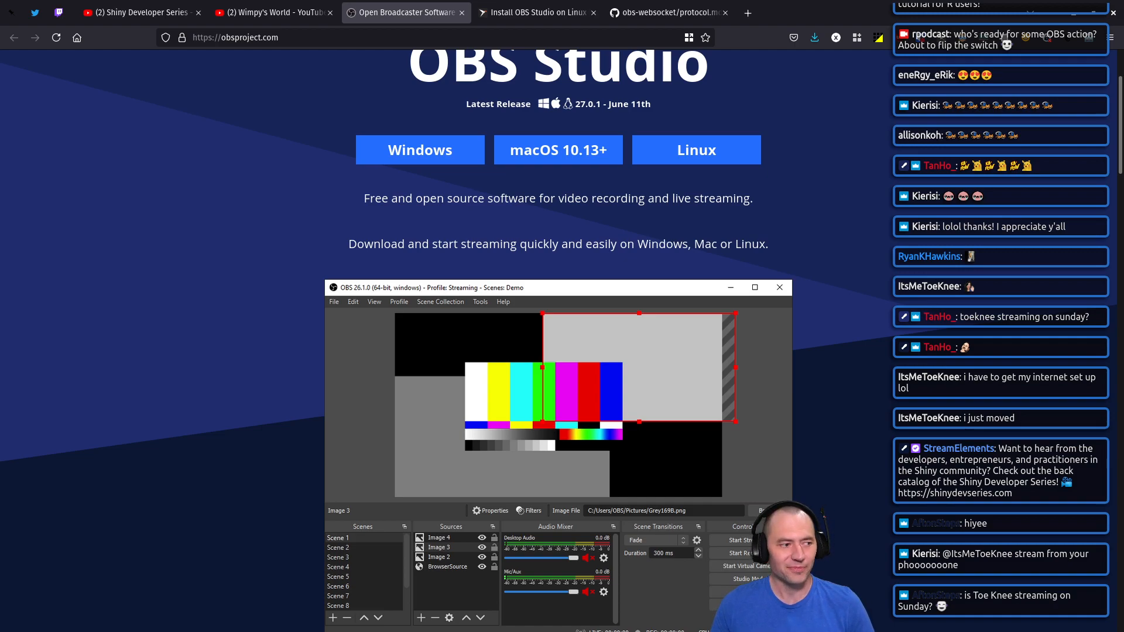
Step: Examine the Snapcraft store page for OBS Studio in the browser, including its list of preloaded plugins and features
{"action": "key", "text": "alt+Tab"}
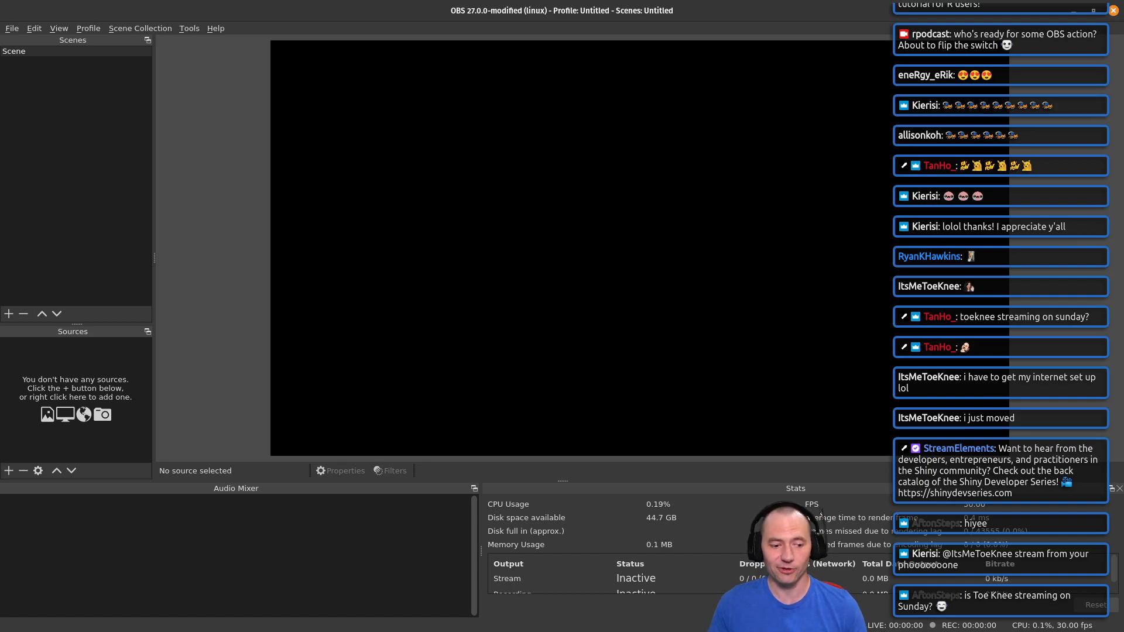
{"action": "key", "text": "alt+Tab"}
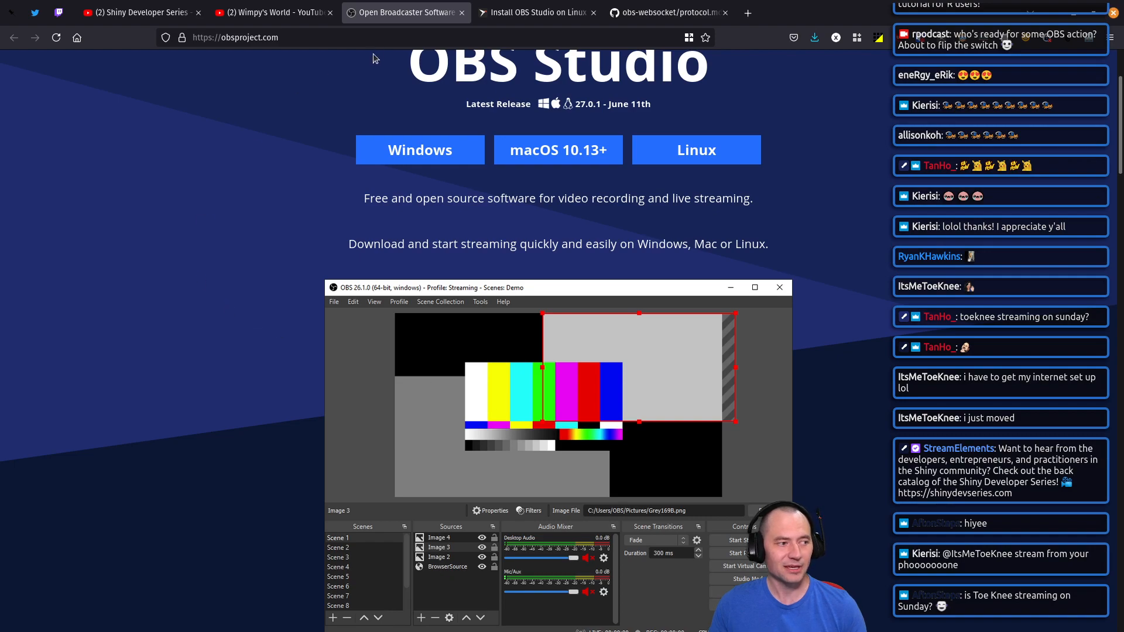
{"action": "left_click", "coordinate": [553, 17]}
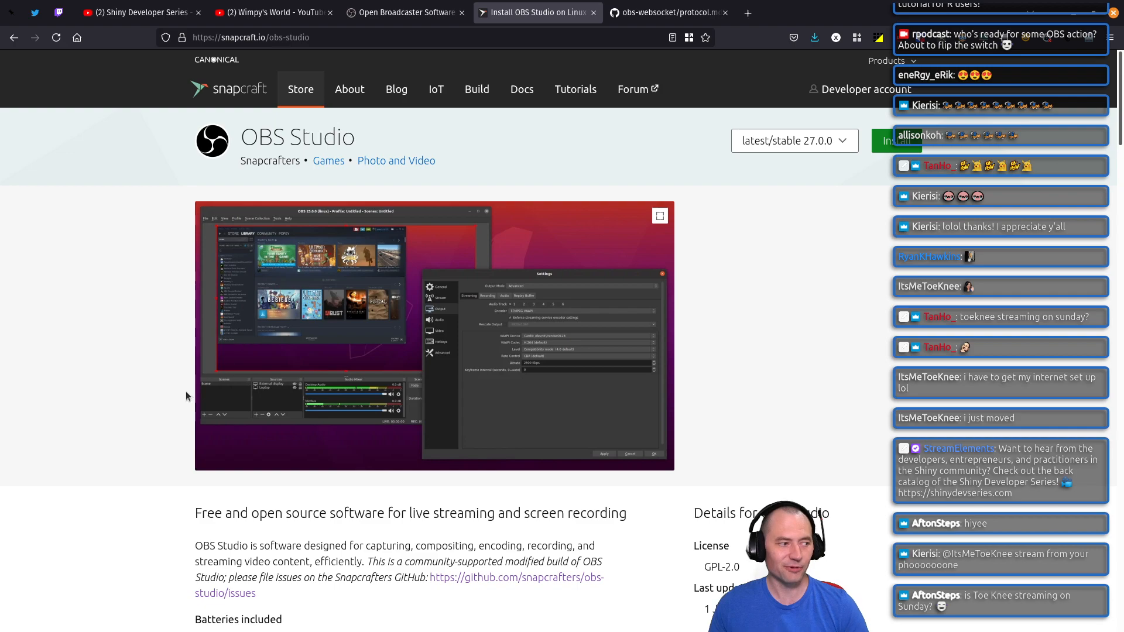
{"action": "scroll", "coordinate": [105, 438], "scroll_direction": "down", "scroll_amount": 2}
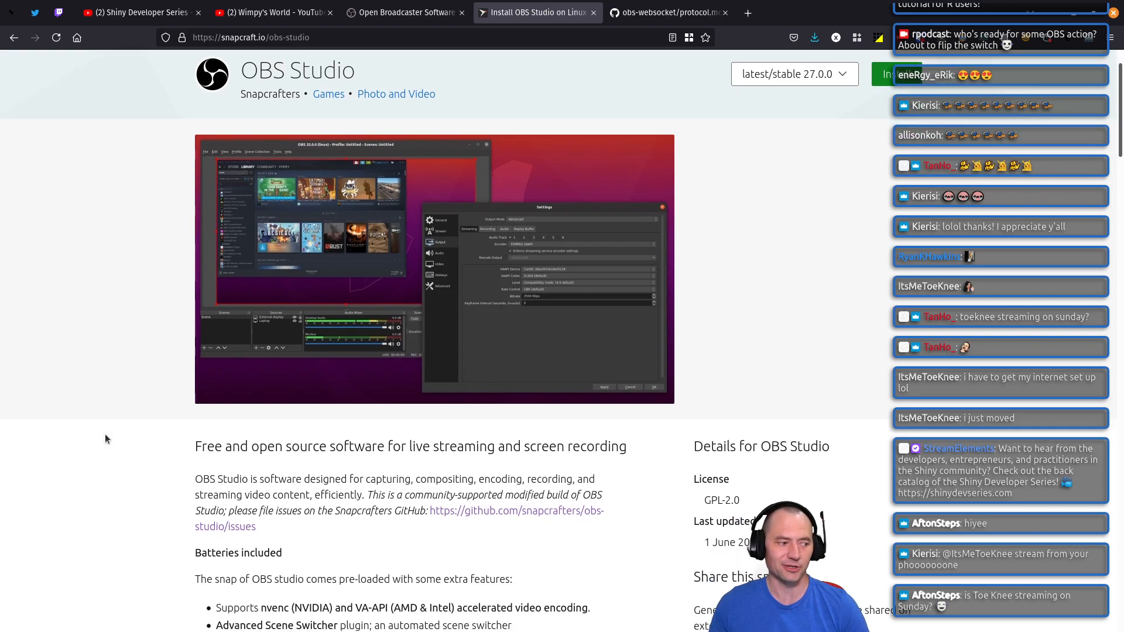
{"action": "scroll", "coordinate": [105, 439], "scroll_direction": "down", "scroll_amount": 1}
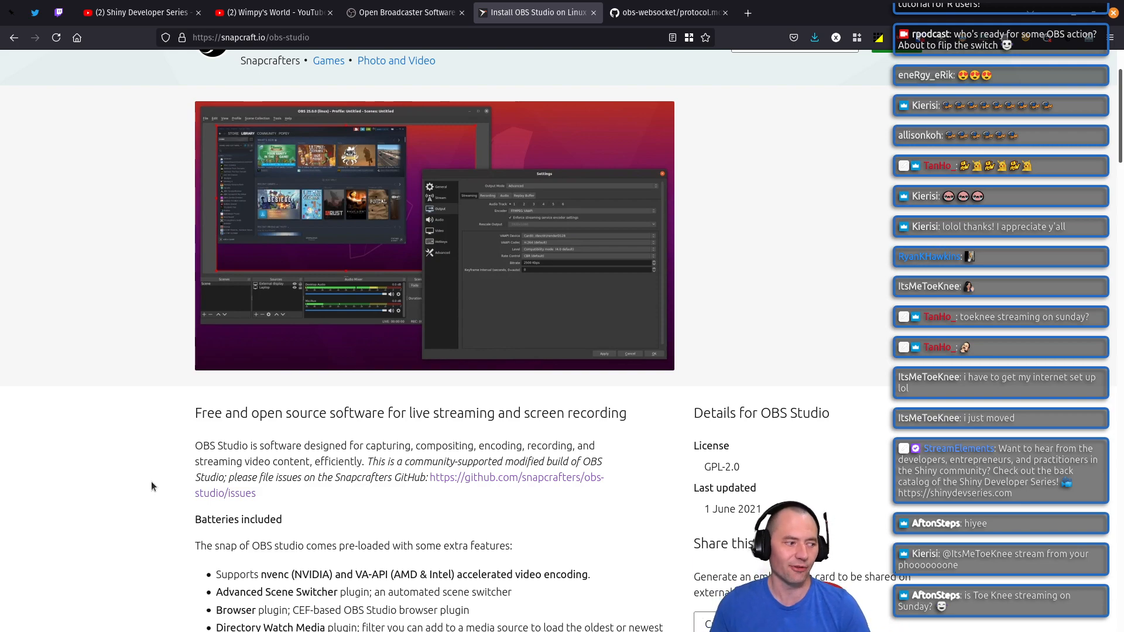
{"action": "scroll", "coordinate": [167, 485], "scroll_direction": "down", "scroll_amount": 2}
{"action": "scroll", "coordinate": [167, 484], "scroll_direction": "down", "scroll_amount": 5}
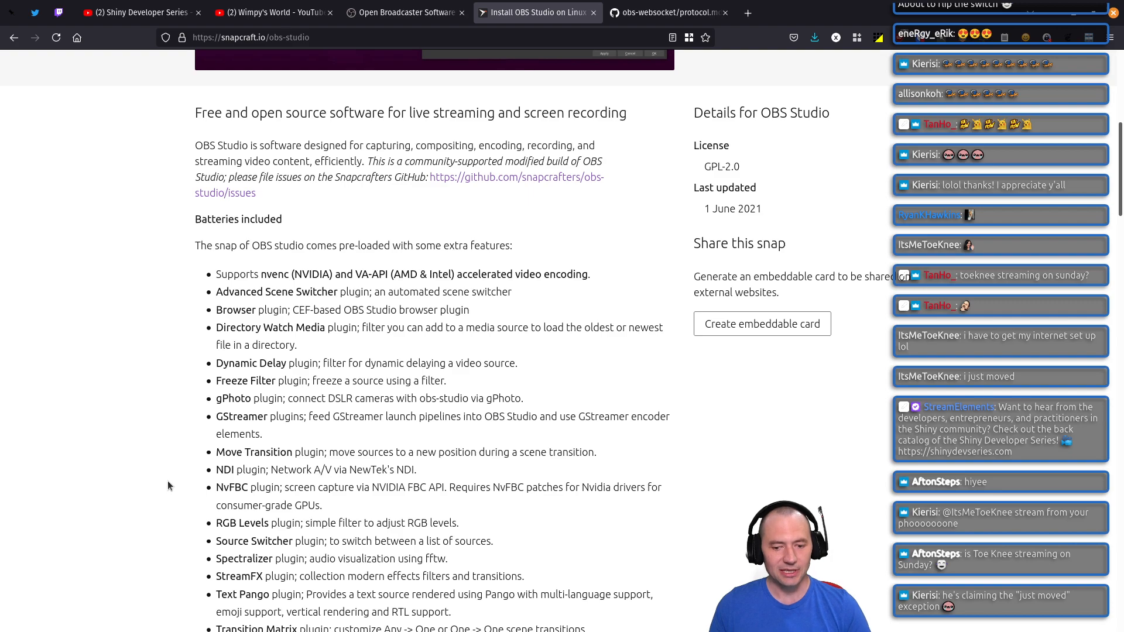
{"action": "scroll", "coordinate": [168, 483], "scroll_direction": "down", "scroll_amount": 3}
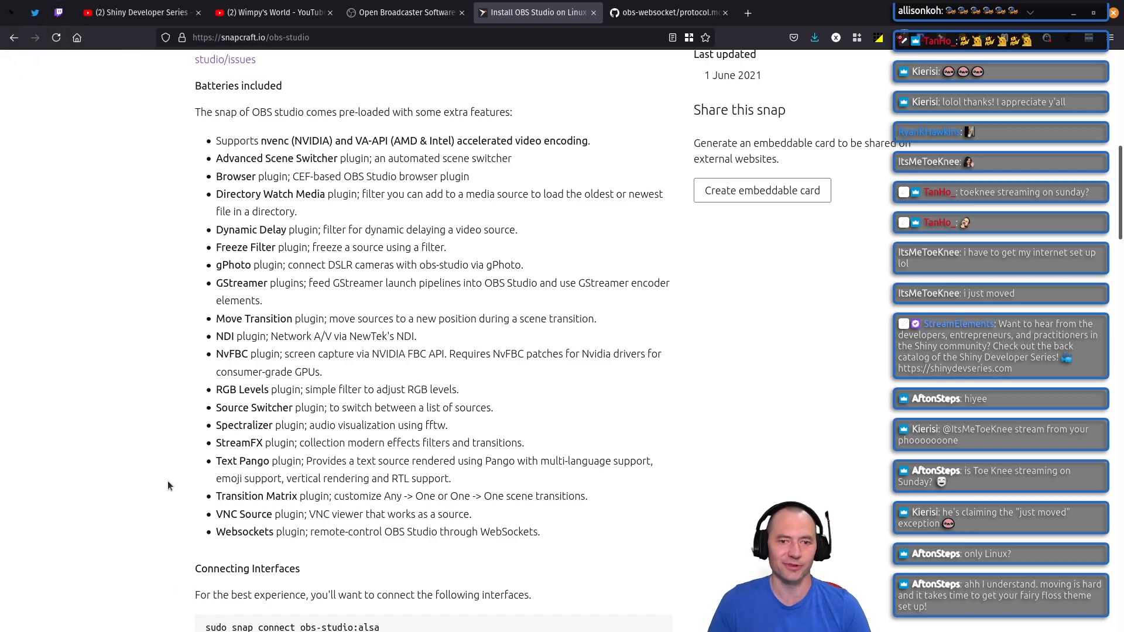
{"action": "scroll", "coordinate": [191, 455], "scroll_direction": "up", "scroll_amount": 7}
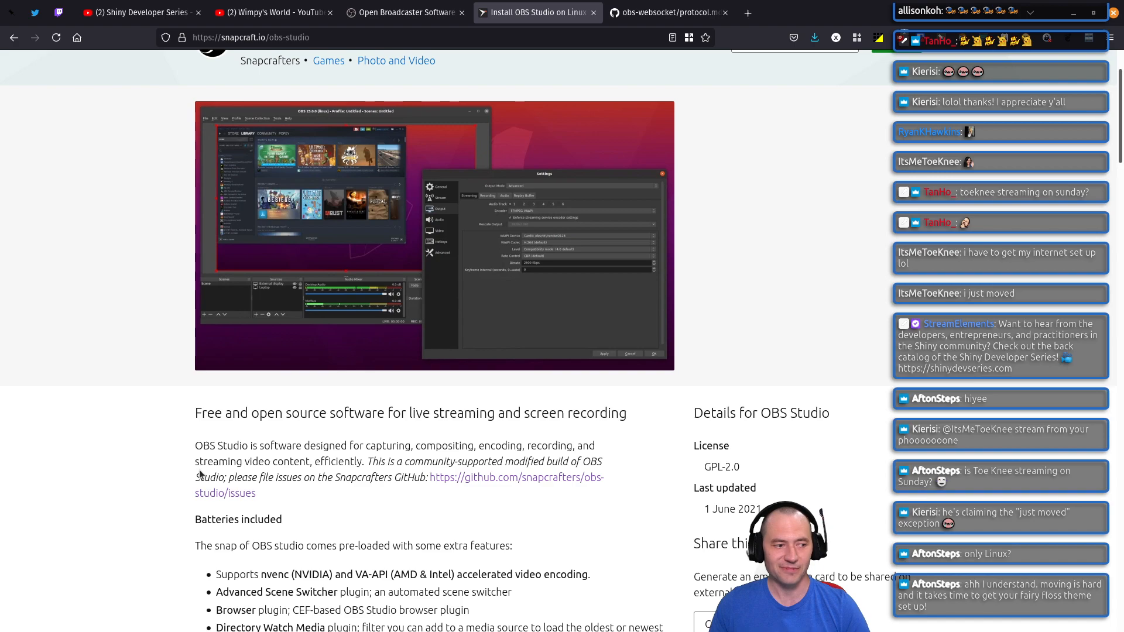
{"action": "scroll", "coordinate": [199, 470], "scroll_direction": "up", "scroll_amount": 2}
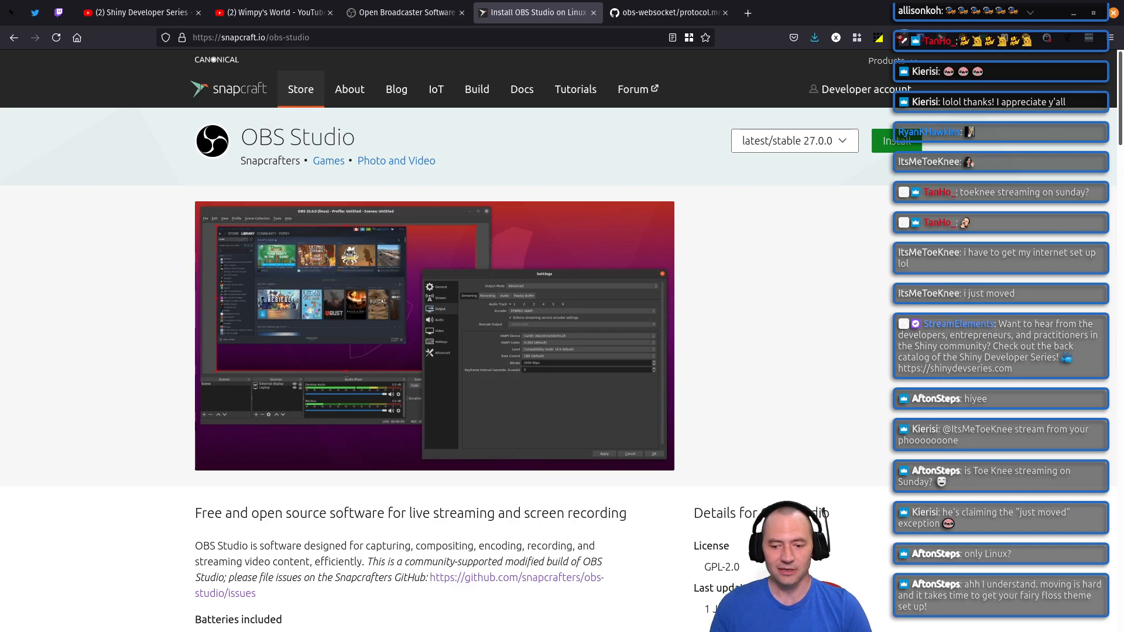
Step: Switch to OBS and set the global Desktop Audio and Mic/Auxiliary Audio devices to Default in the audio settings
{"action": "key", "text": "alt+Tab"}
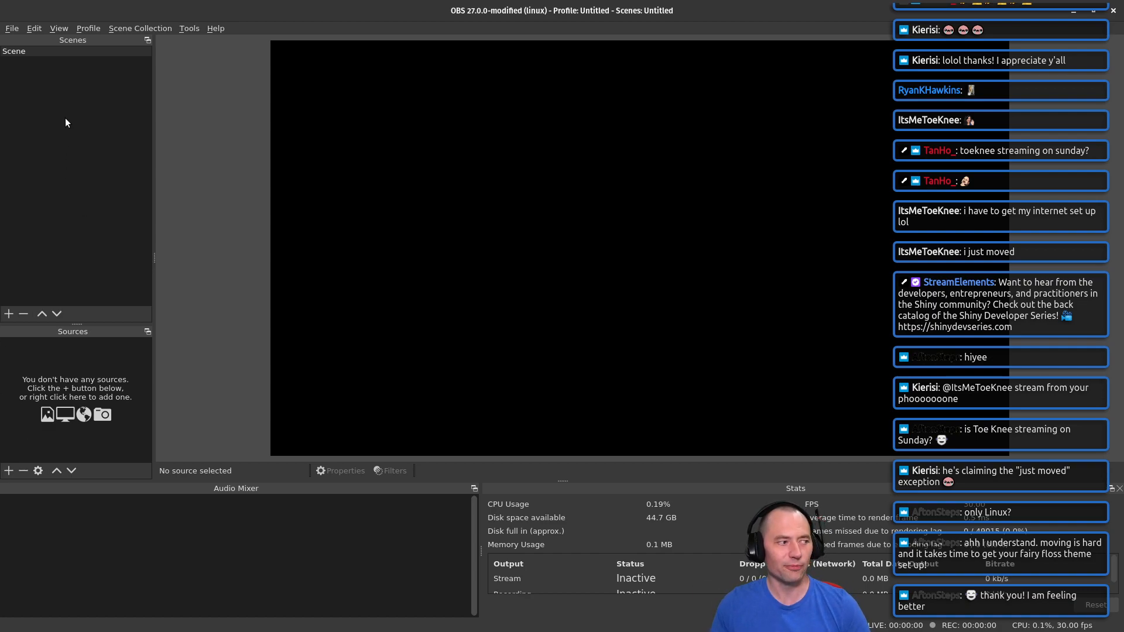
{"action": "left_click", "coordinate": [67, 80]}
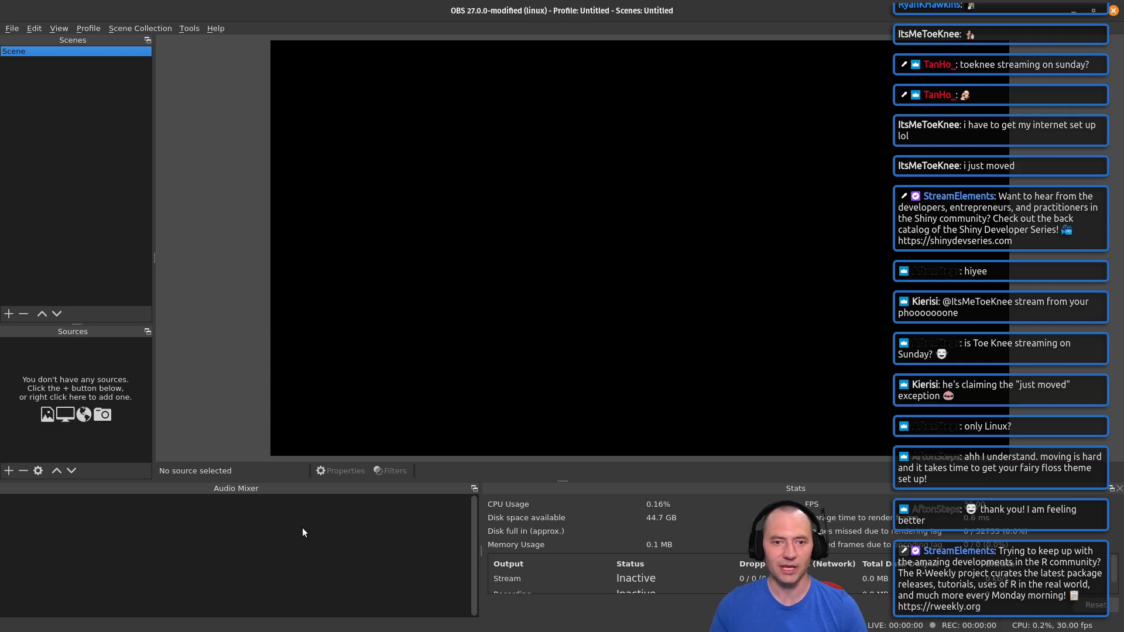
{"action": "left_click", "coordinate": [11, 29]}
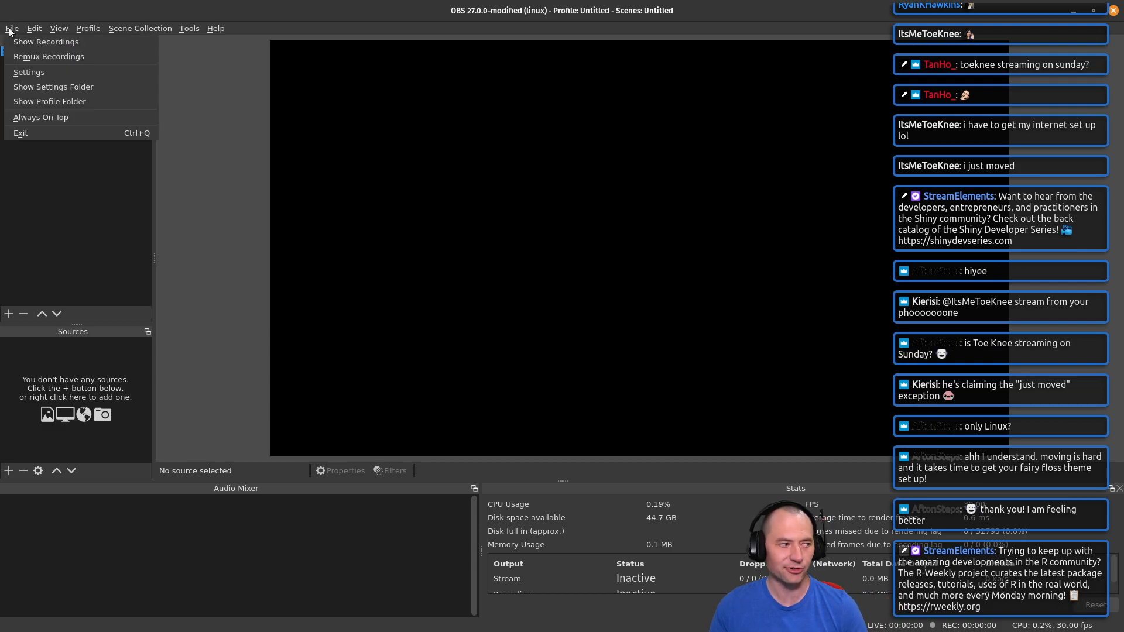
{"action": "left_click", "coordinate": [37, 73]}
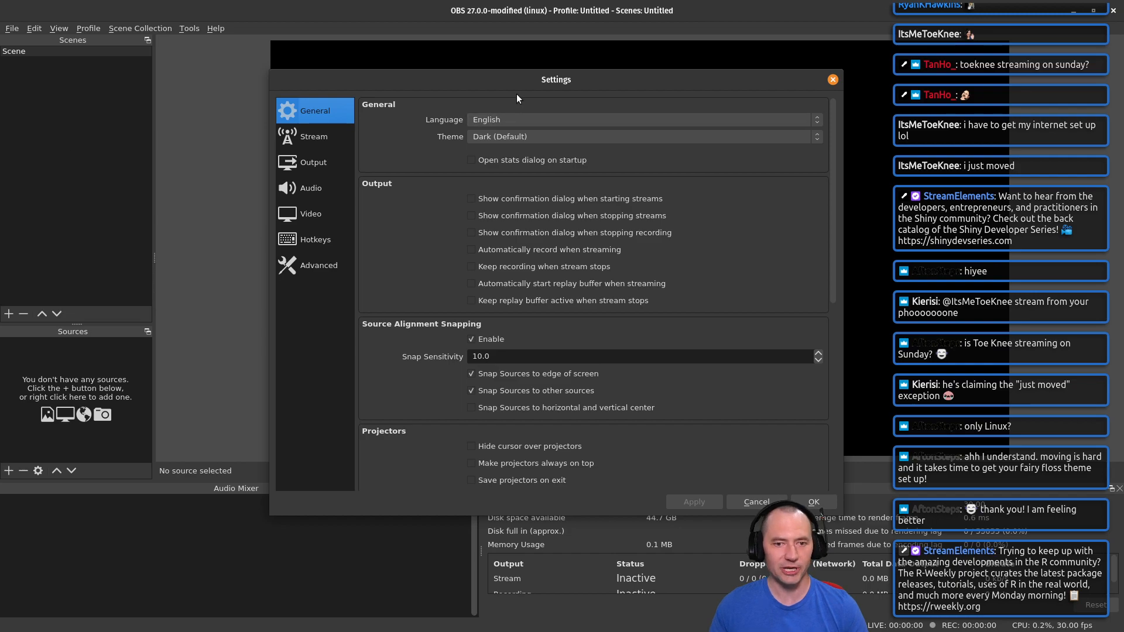
{"action": "left_click", "coordinate": [309, 187]}
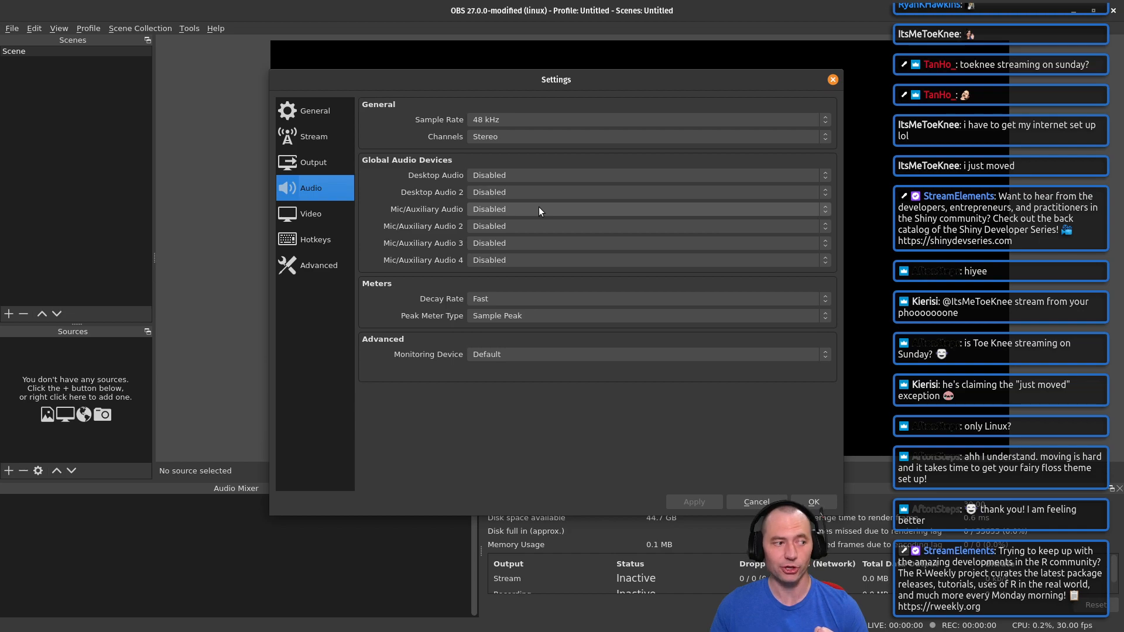
{"action": "left_click", "coordinate": [543, 175]}
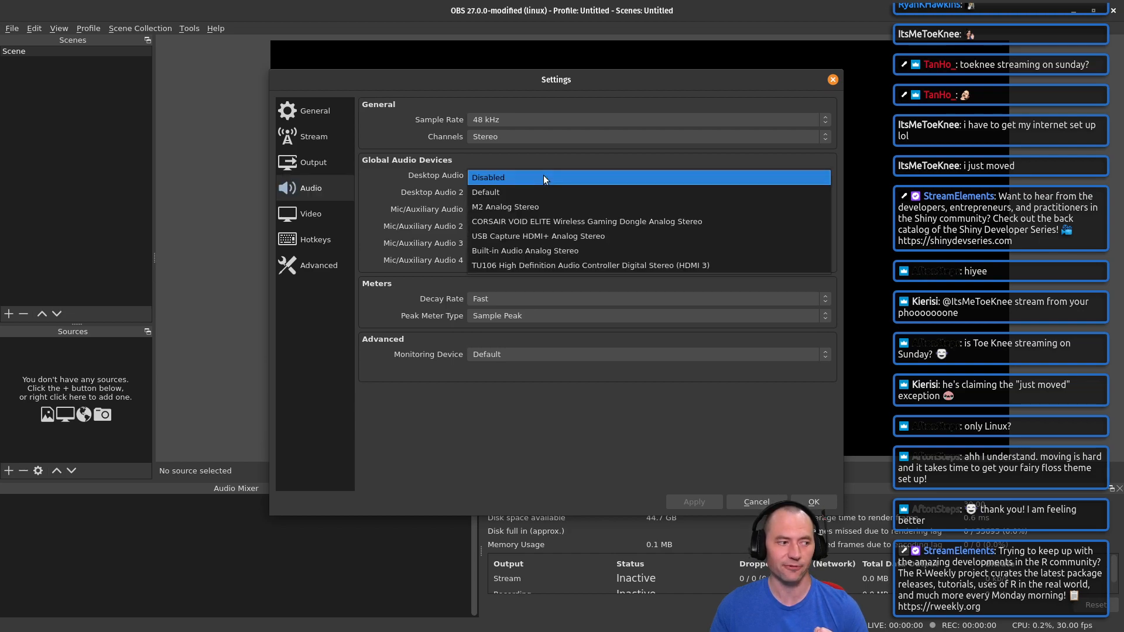
{"action": "left_click", "coordinate": [532, 195]}
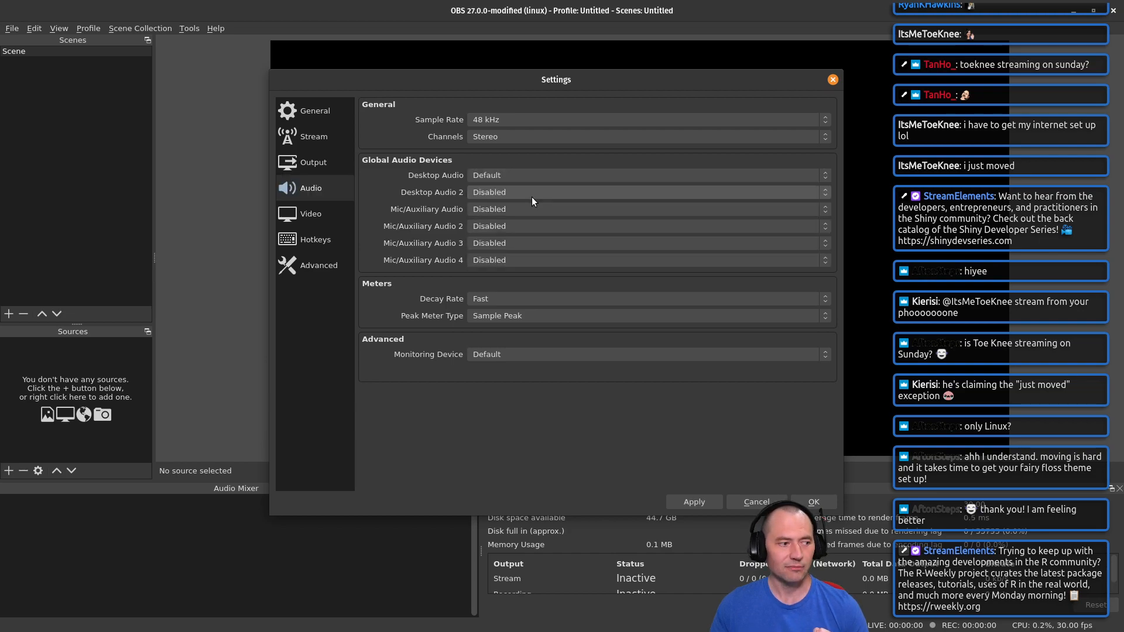
{"action": "left_click", "coordinate": [521, 212]}
{"action": "left_click", "coordinate": [516, 223]}
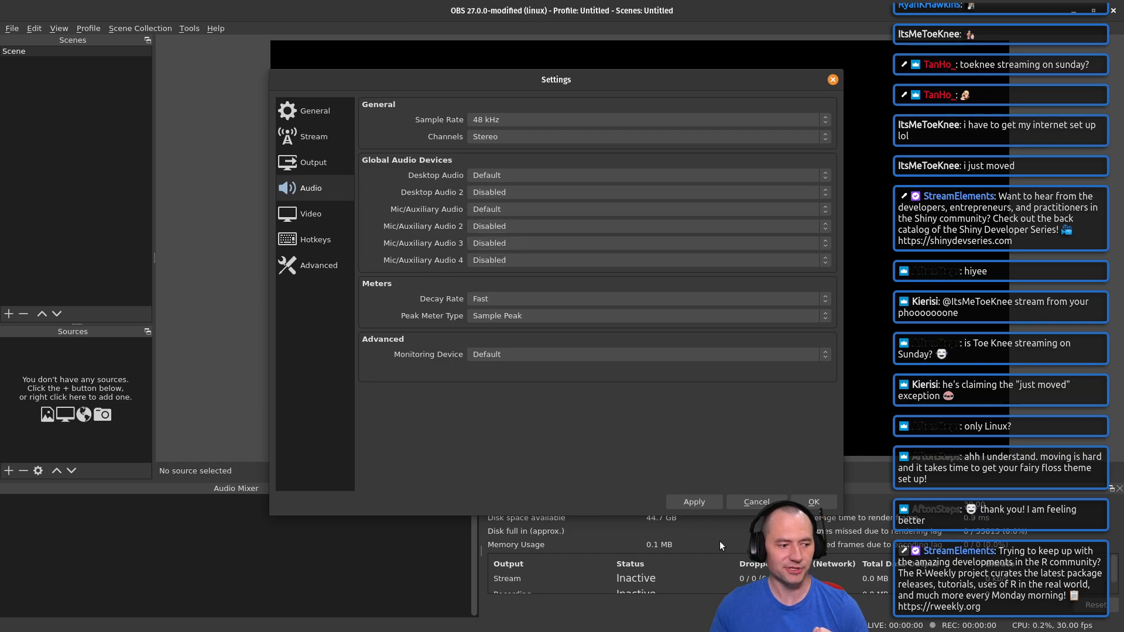
{"action": "left_click", "coordinate": [691, 502]}
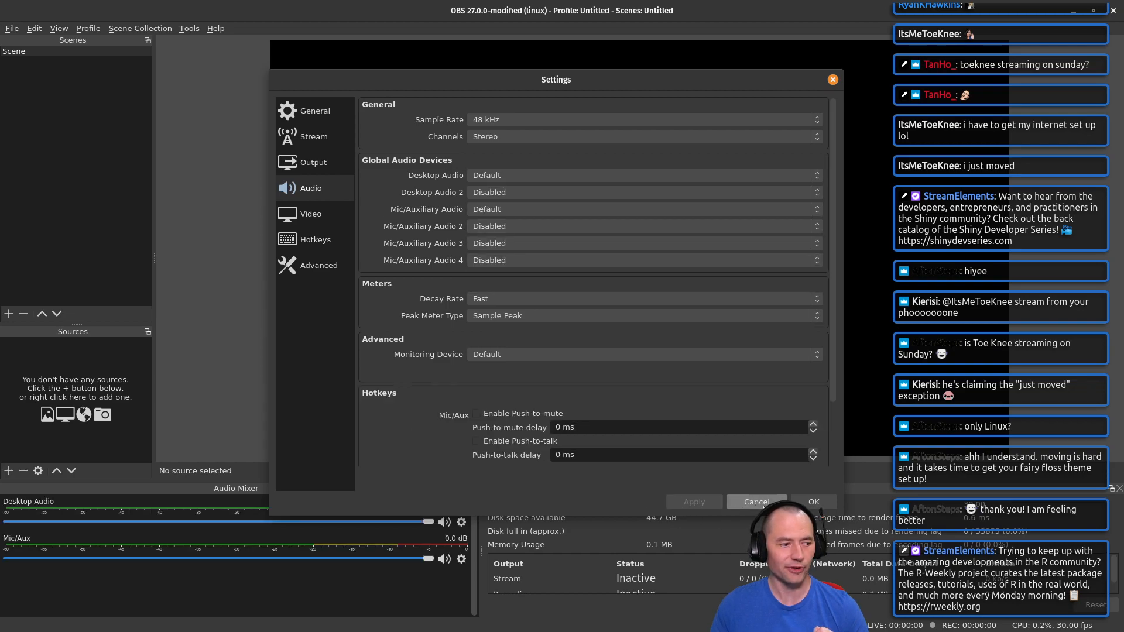
{"action": "left_click", "coordinate": [814, 502]}
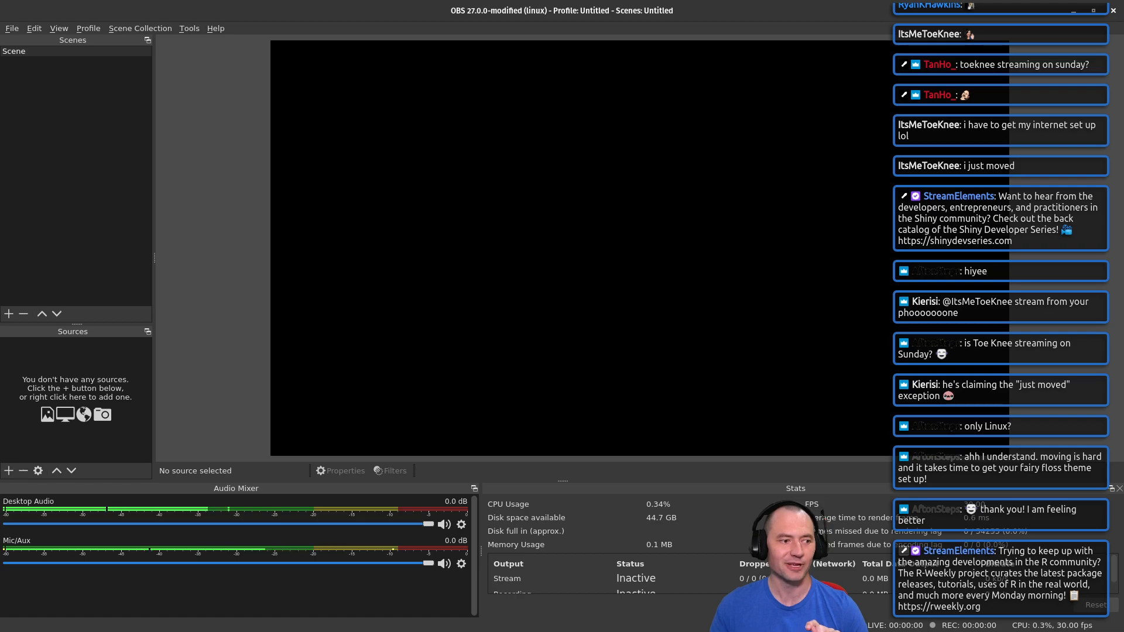
Step: Set the global Desktop Audio and Mic/Auxiliary Audio devices back to Disabled in the audio settings
{"action": "mouse_move", "coordinate": [1123, 44]}
{"action": "left_mouse_down"}
{"action": "mouse_move", "coordinate": [317, 41]}
{"action": "mouse_move", "coordinate": [1123, 44]}
{"action": "left_mouse_up"}
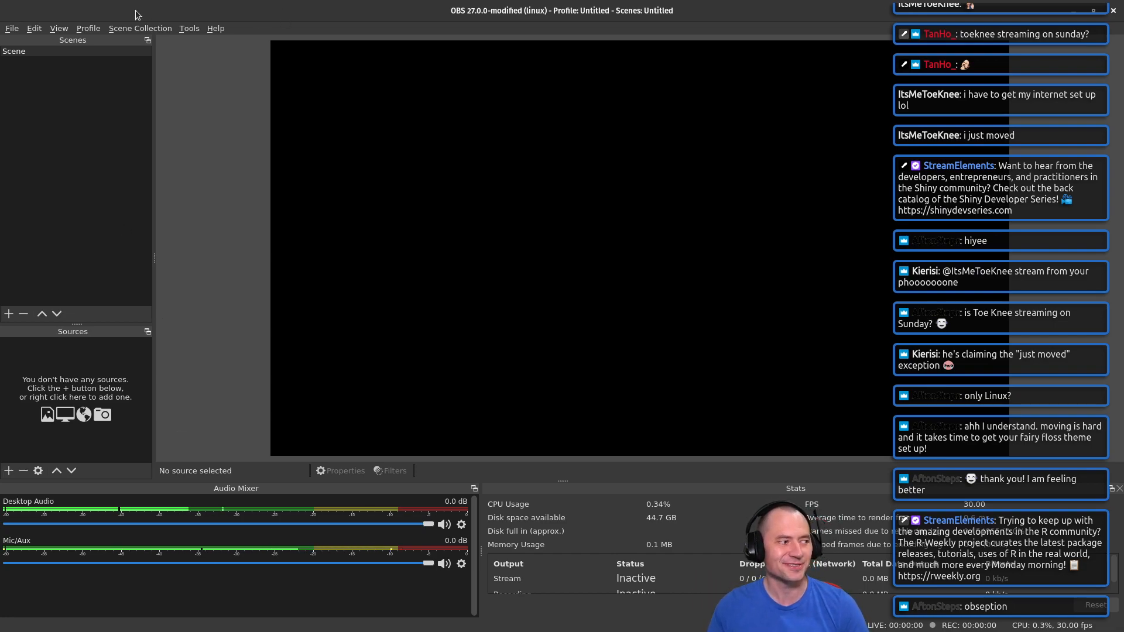
{"action": "left_click", "coordinate": [15, 27]}
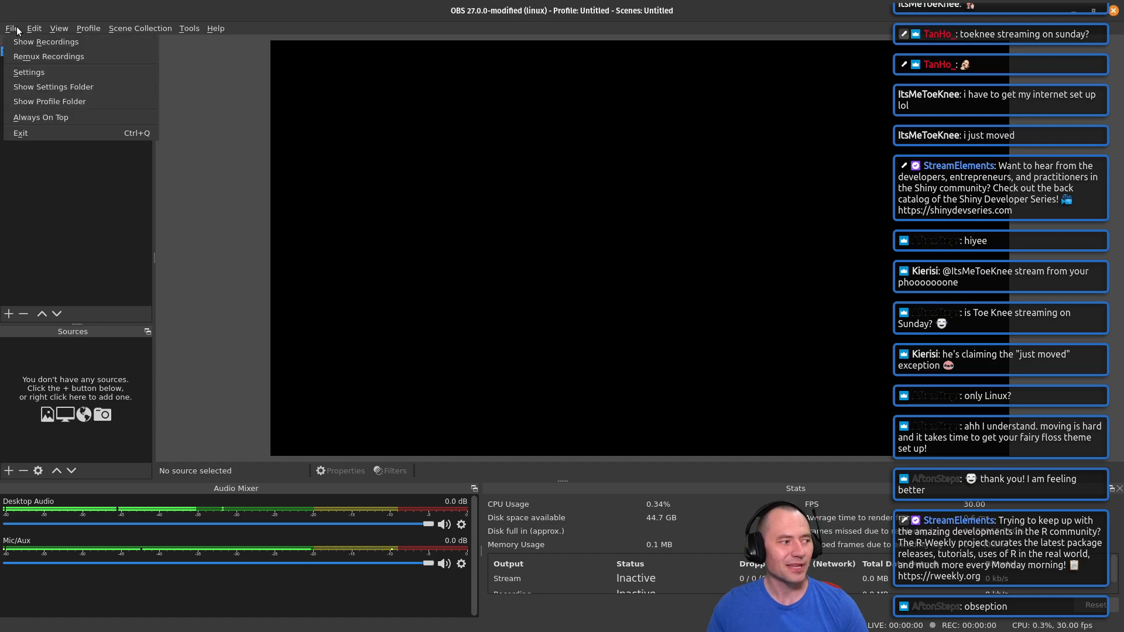
{"action": "left_click", "coordinate": [59, 70]}
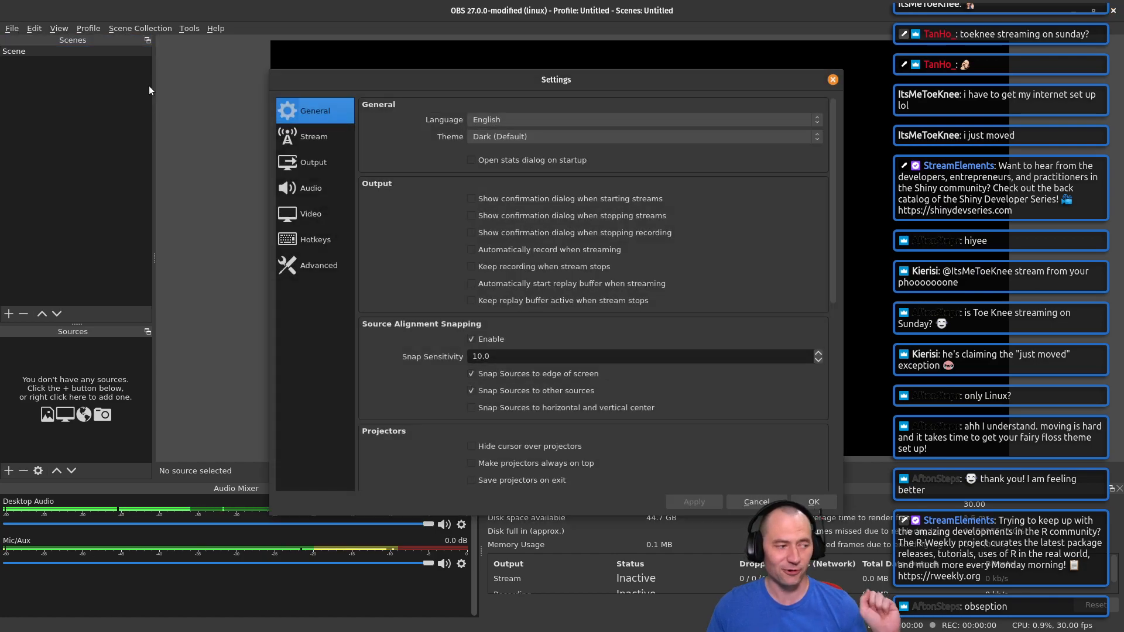
{"action": "left_click", "coordinate": [312, 188]}
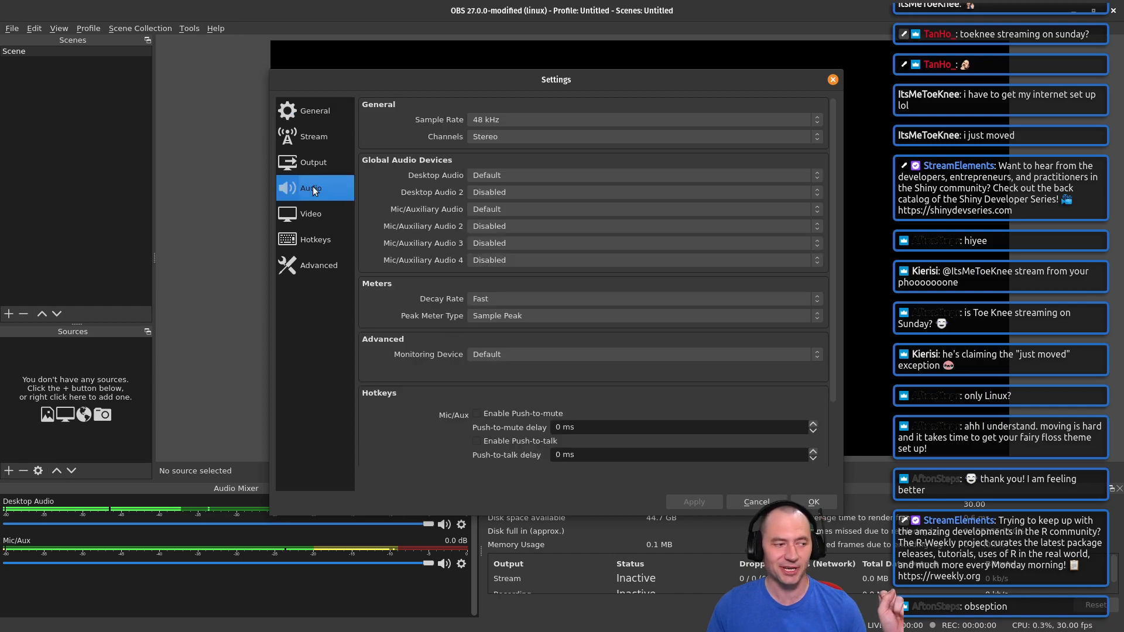
{"action": "left_click", "coordinate": [675, 177]}
{"action": "left_click", "coordinate": [670, 166]}
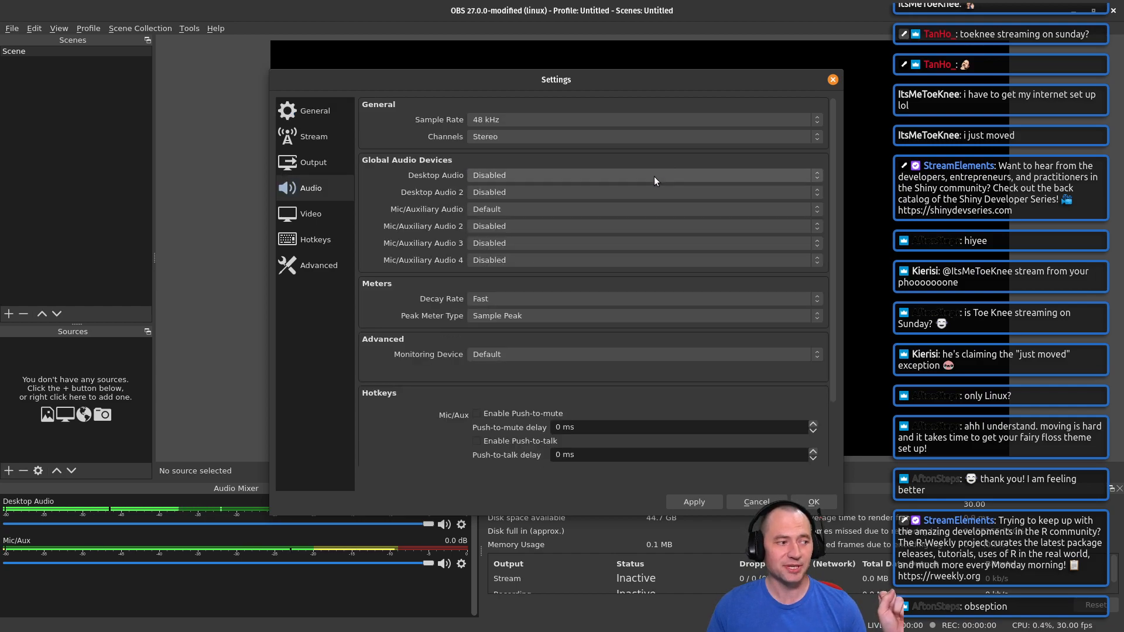
{"action": "left_click", "coordinate": [623, 209]}
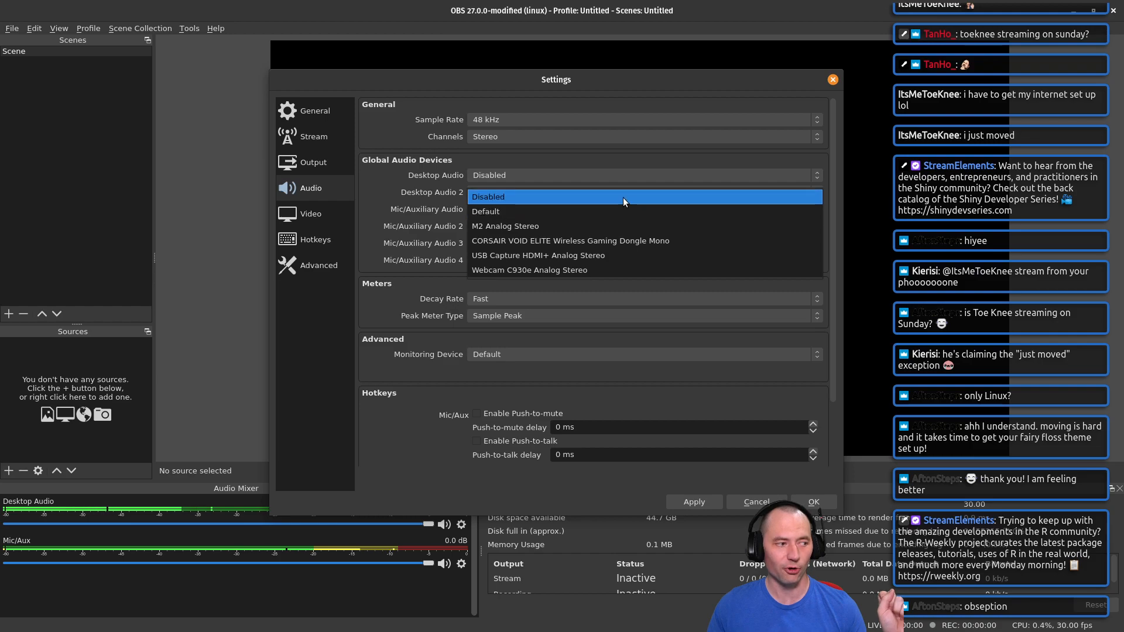
{"action": "left_click", "coordinate": [623, 198]}
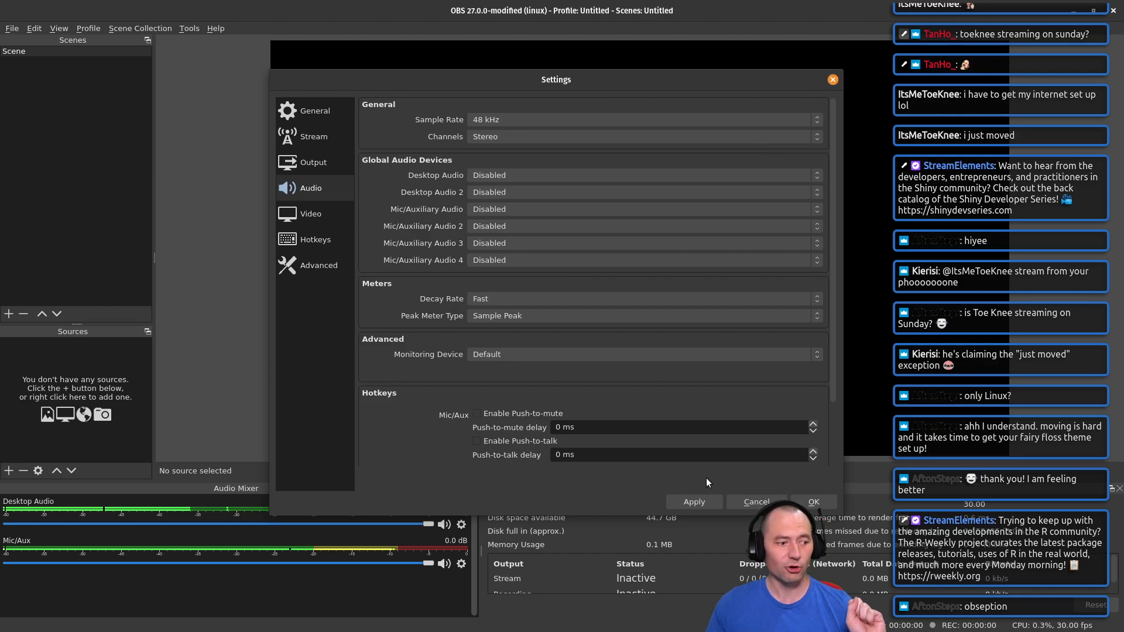
{"action": "left_click", "coordinate": [695, 501]}
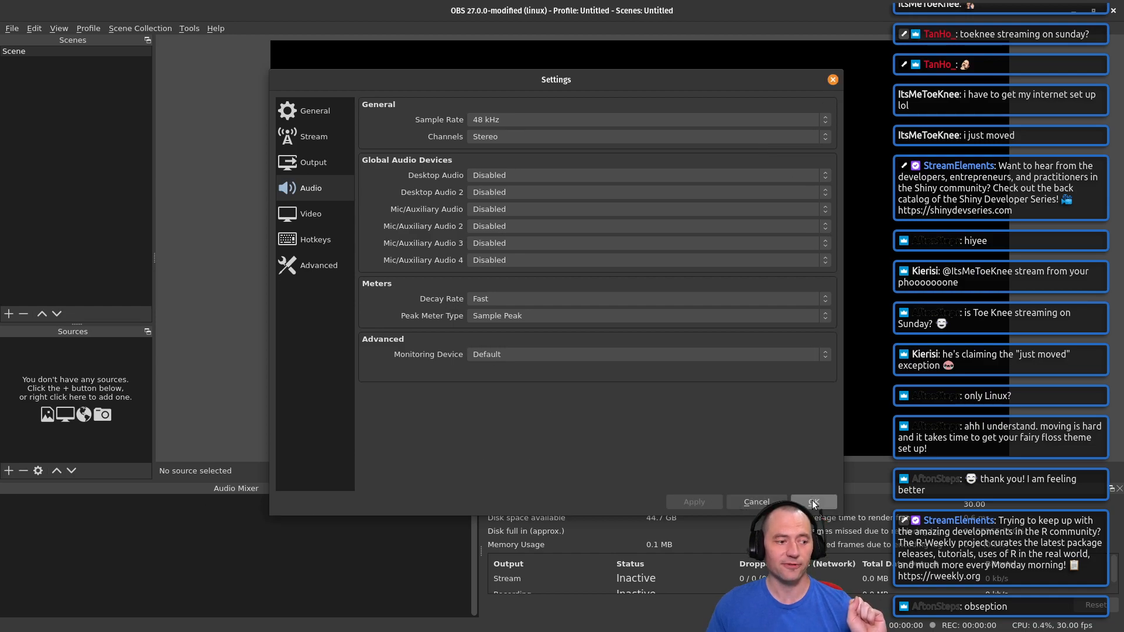
{"action": "left_click", "coordinate": [812, 503]}
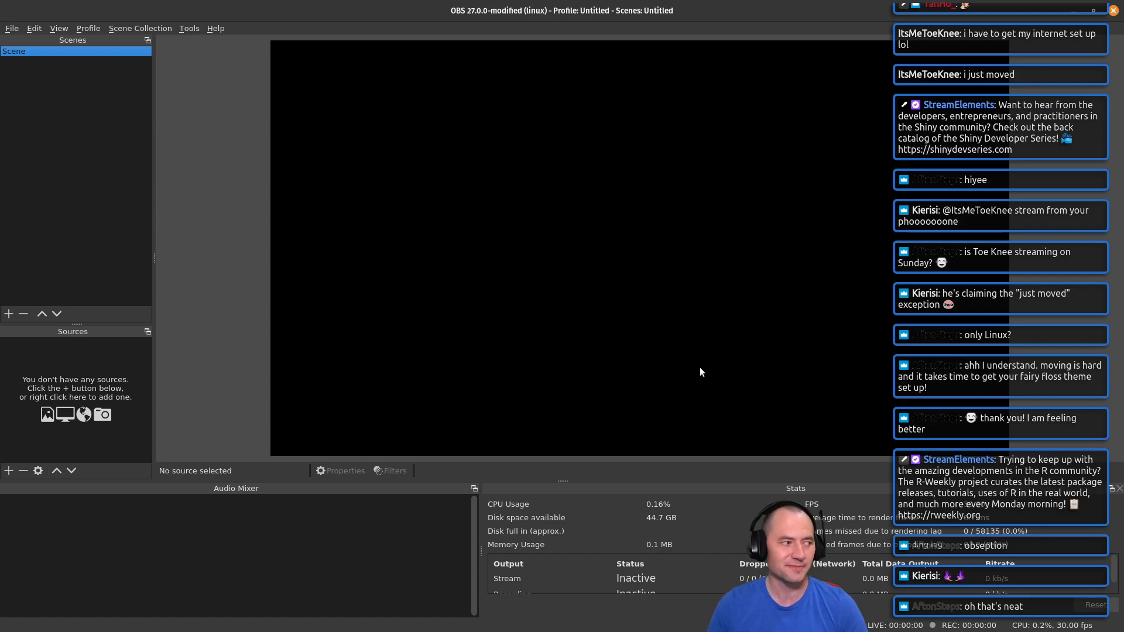
Step: Rename the default scene to "---LIVESTREAM SCENES---" so it serves as a heading in the scene list
{"action": "right_click", "coordinate": [42, 56]}
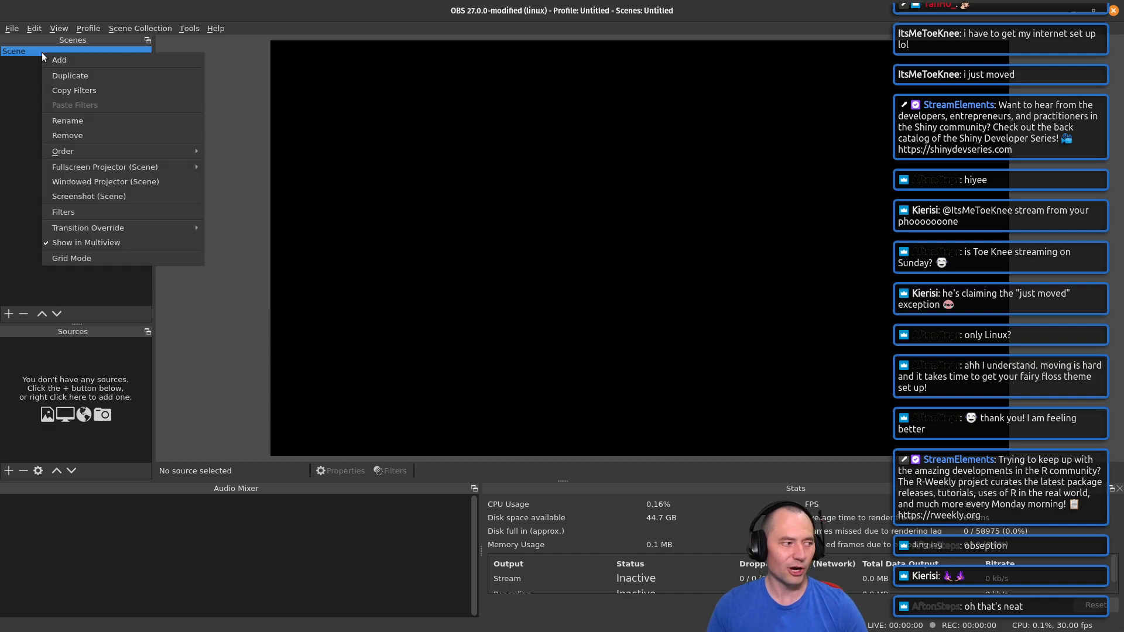
{"action": "left_click", "coordinate": [97, 125]}
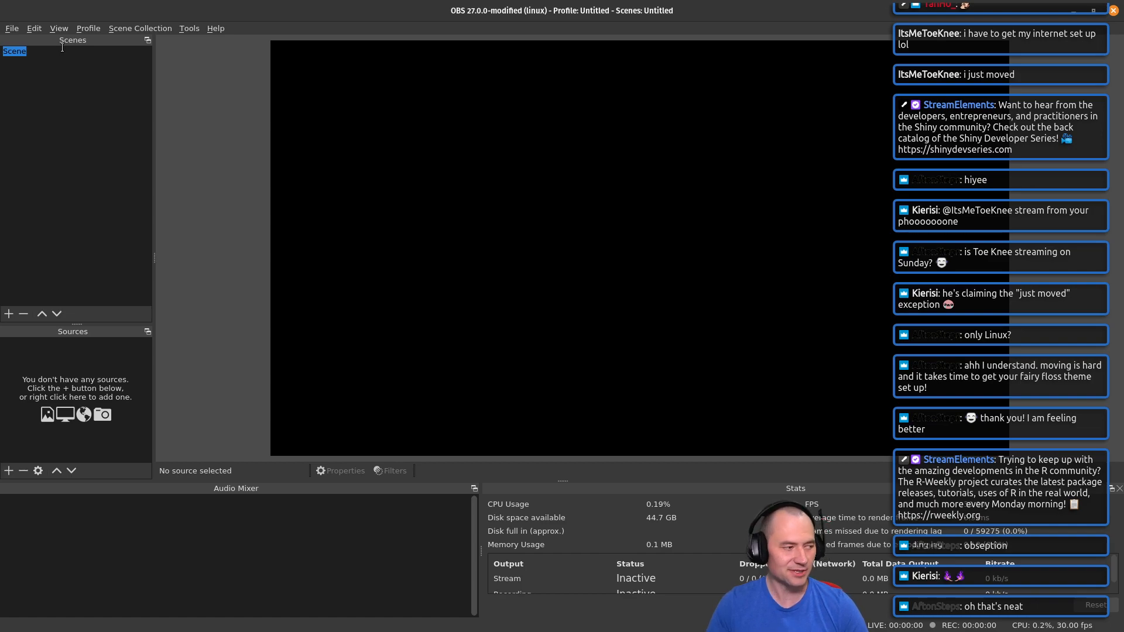
{"action": "key", "text": "BackSpace"}
{"action": "type", "text": "--"}
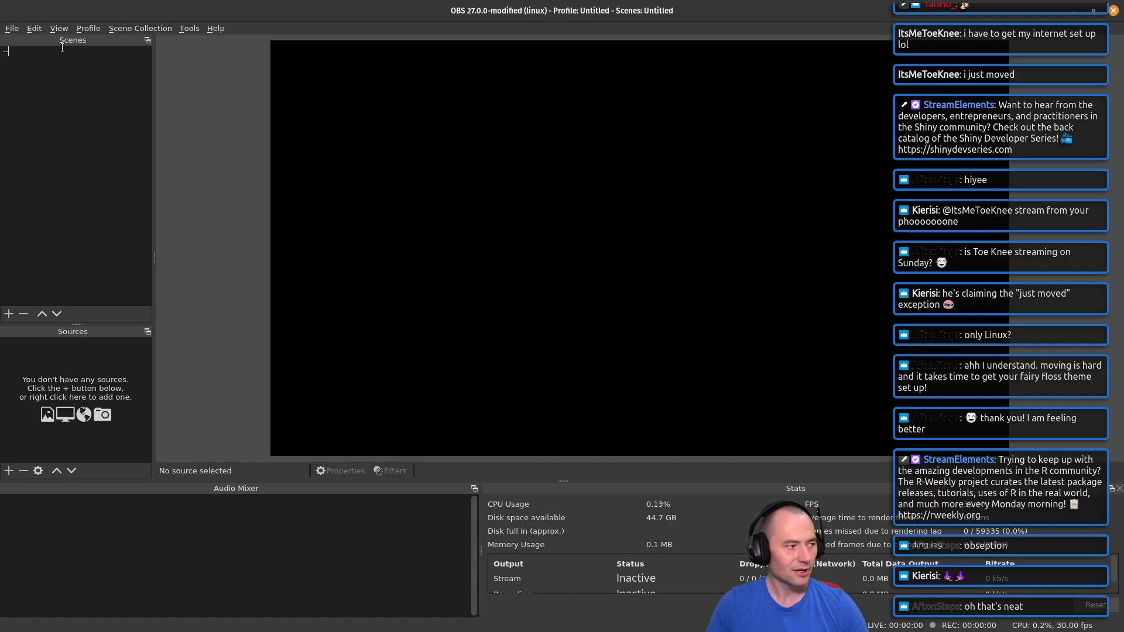
{"action": "type", "text": "-"}
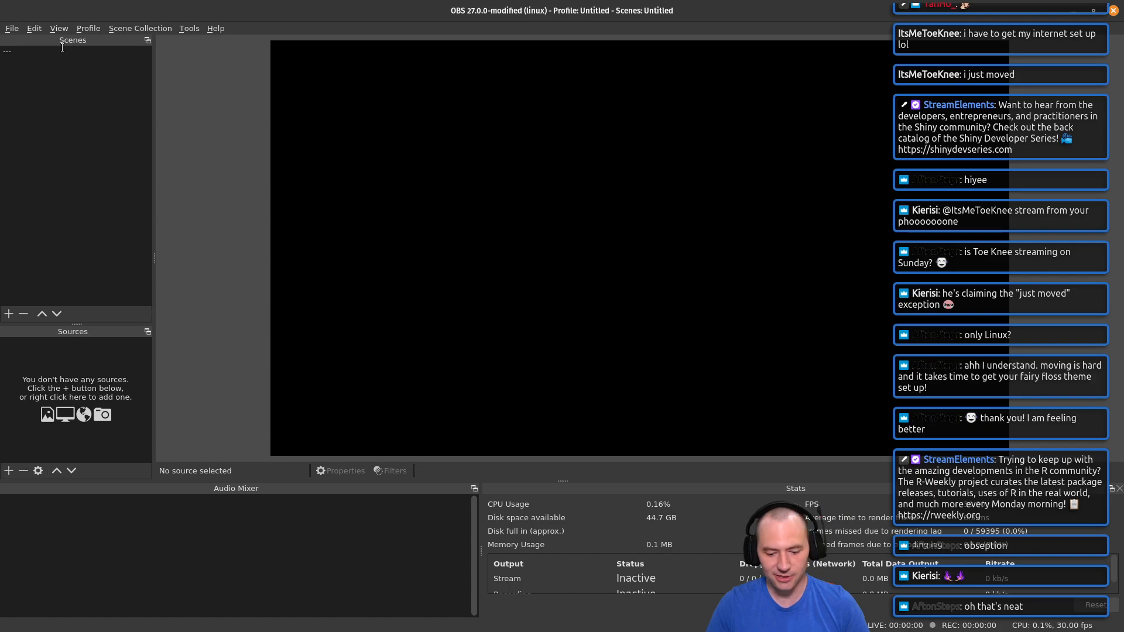
{"action": "type", "text": "LIVESTREA"}
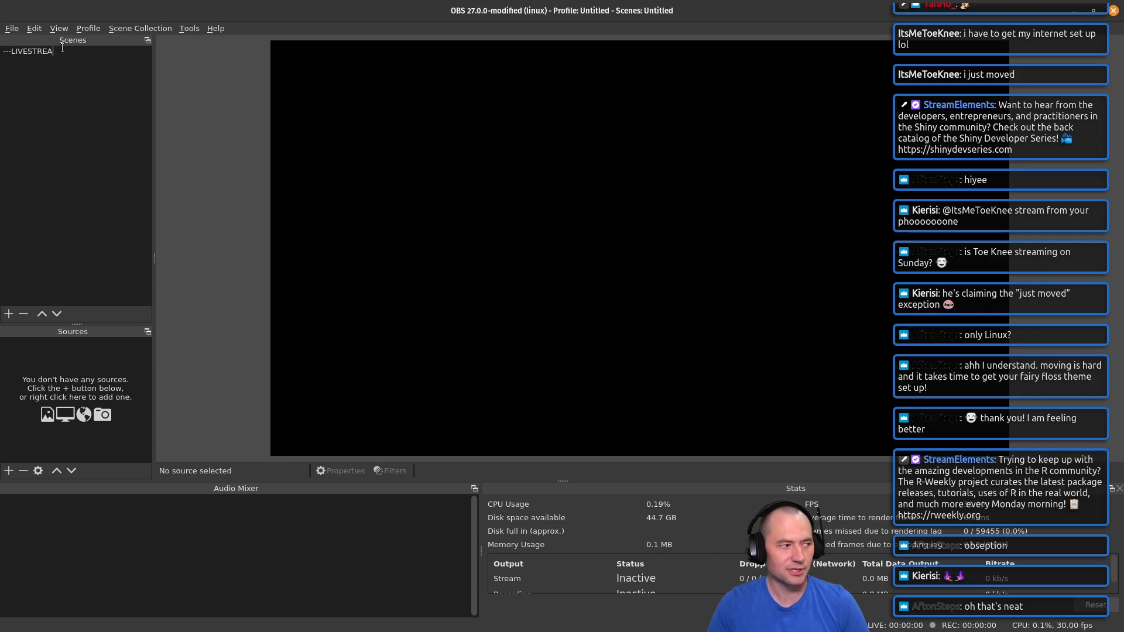
{"action": "type", "text": "M SCENES"}
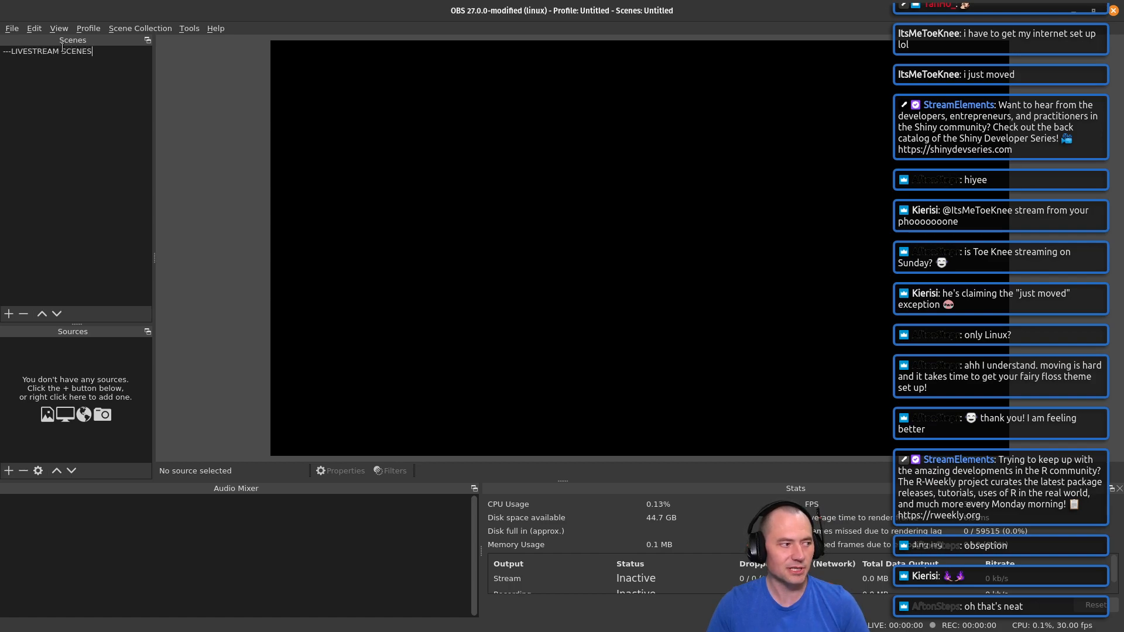
{"action": "type", "text": "---"}
{"action": "key", "text": "Return"}
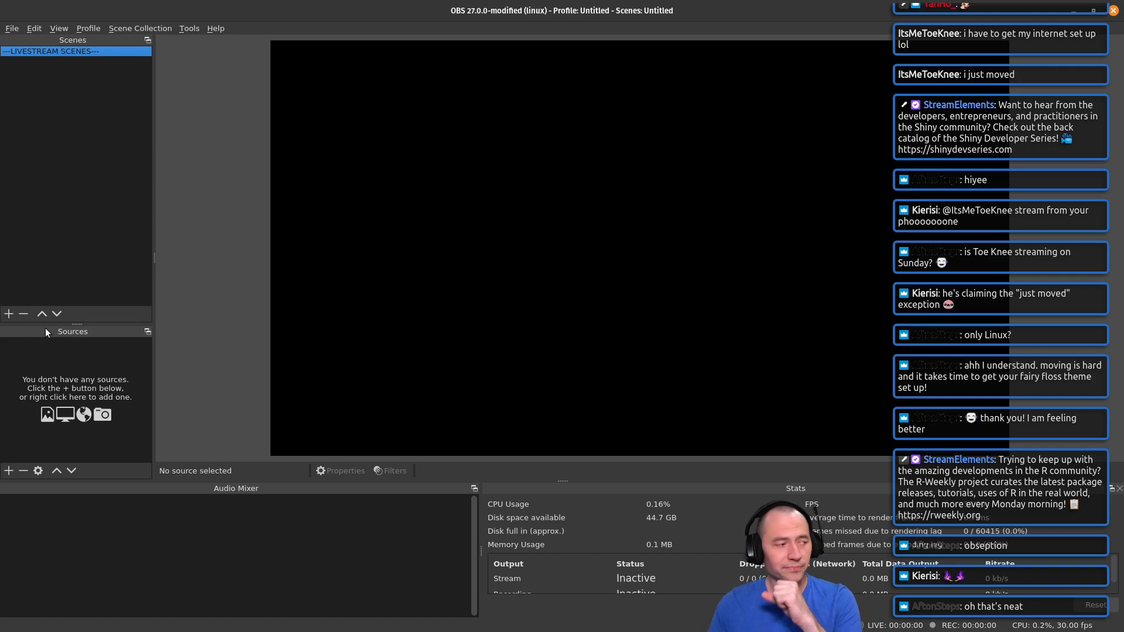
Step: Add a new scene named "[*] Camera Scene" below the livestream scenes heading
{"action": "left_click", "coordinate": [9, 313]}
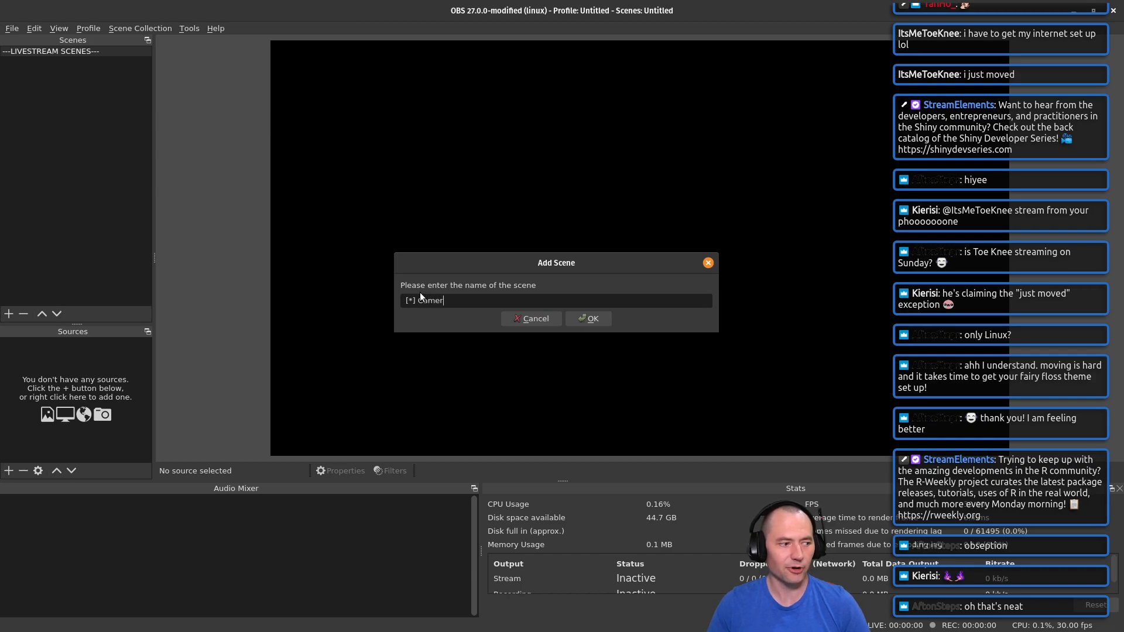
{"action": "type", "text": "a Scene"}
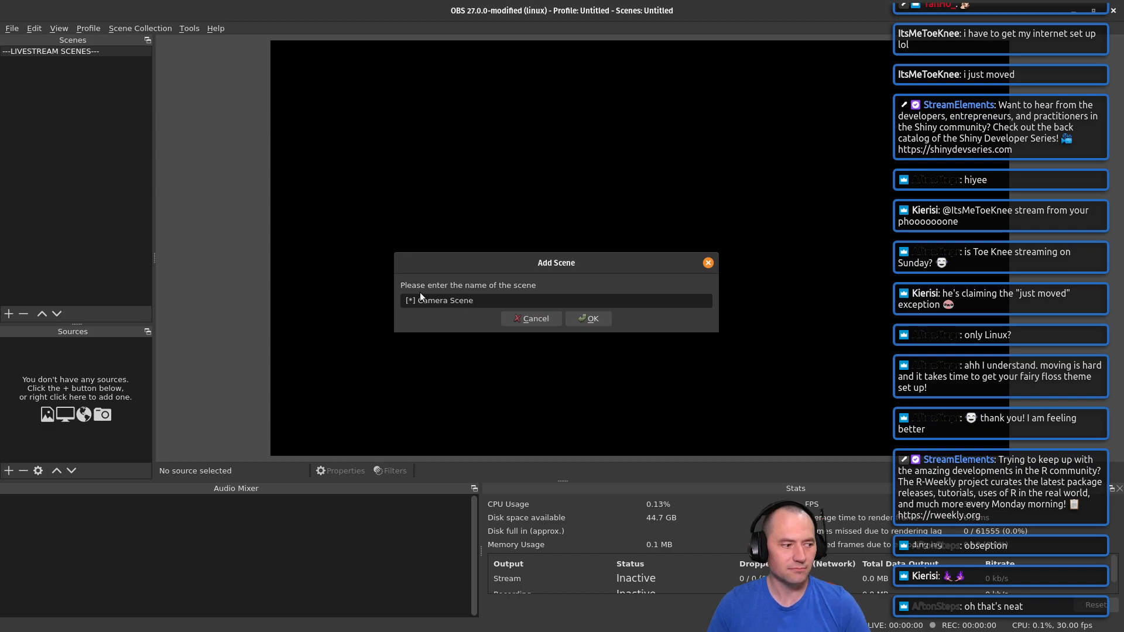
{"action": "left_click", "coordinate": [600, 316]}
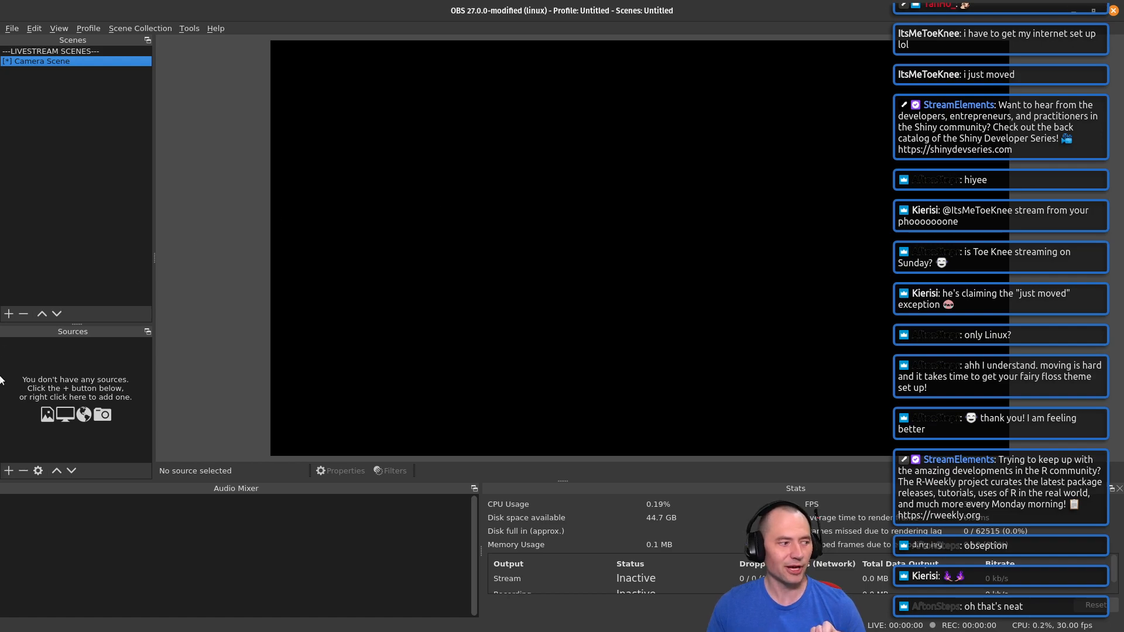
Step: Add a divider scene named "---BLOCKS---" below the camera scene
{"action": "left_click", "coordinate": [8, 314]}
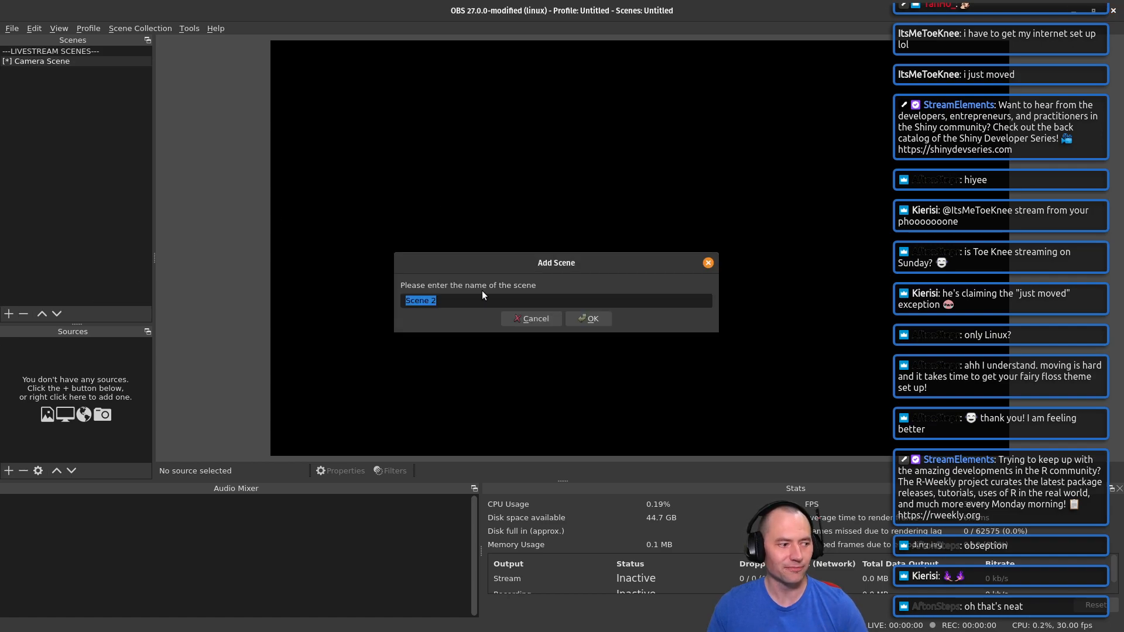
{"action": "type", "text": "---"}
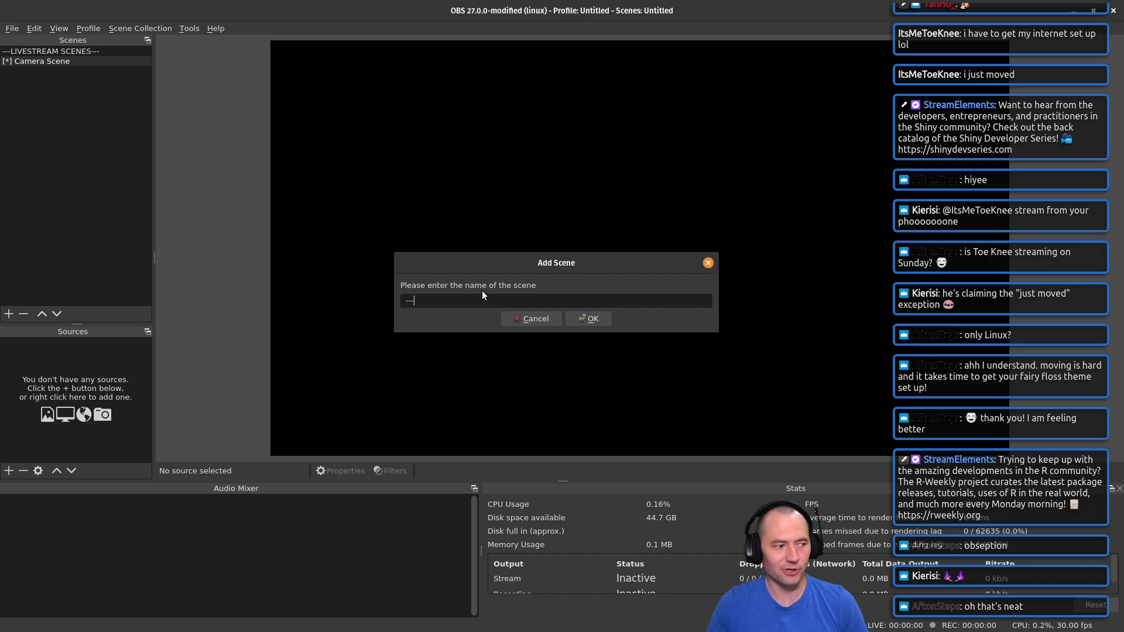
{"action": "type", "text": "BL"}
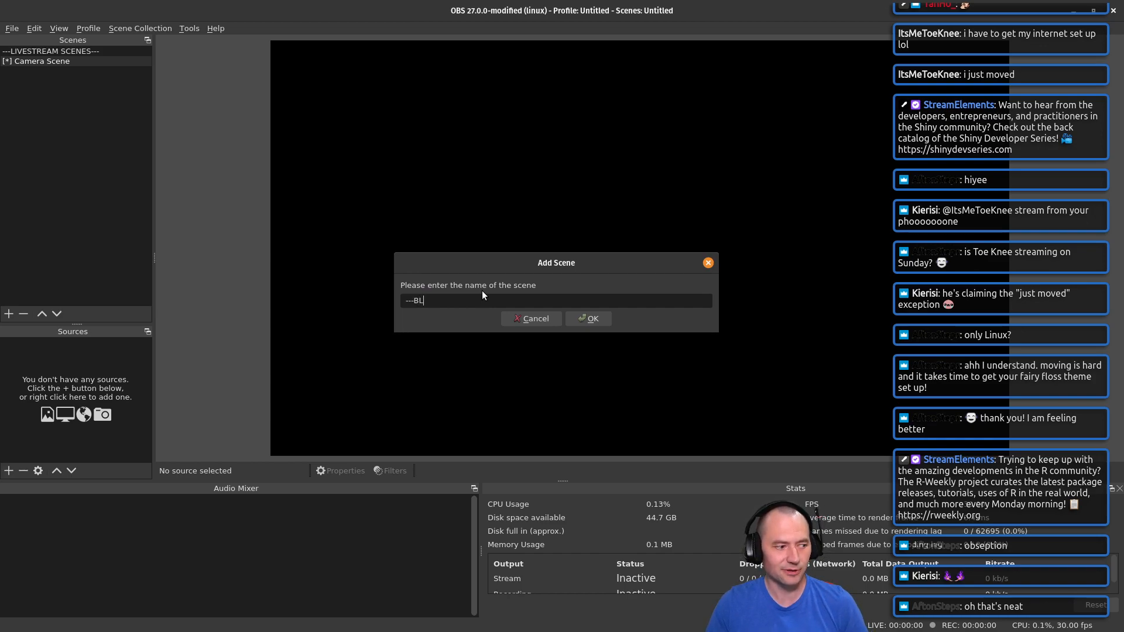
{"action": "type", "text": "OCKS---"}
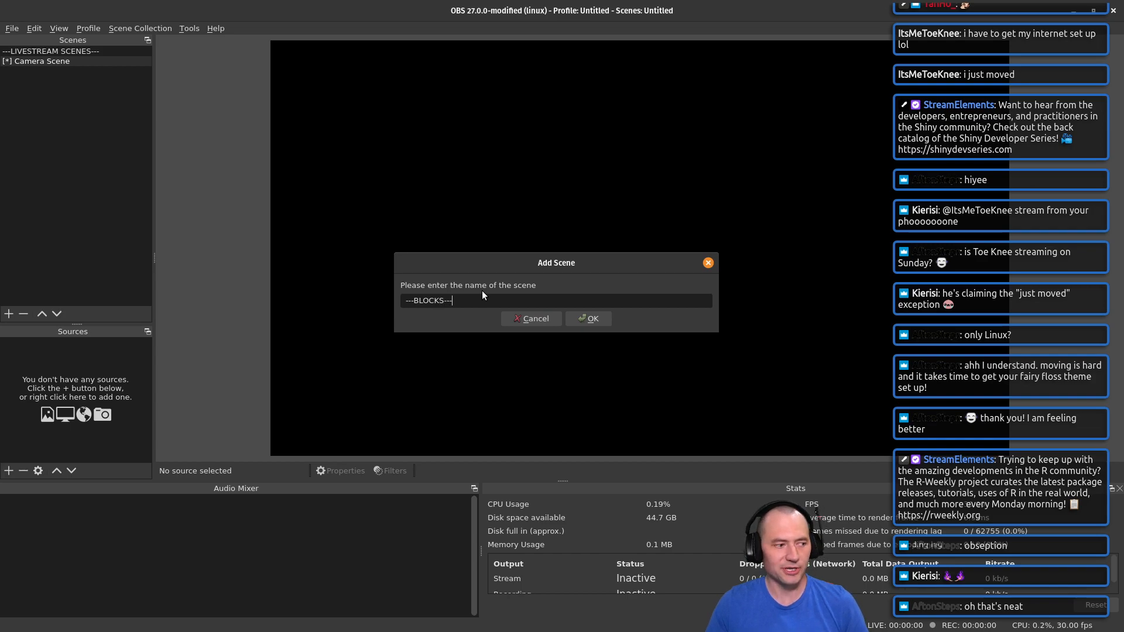
{"action": "key", "text": "Return"}
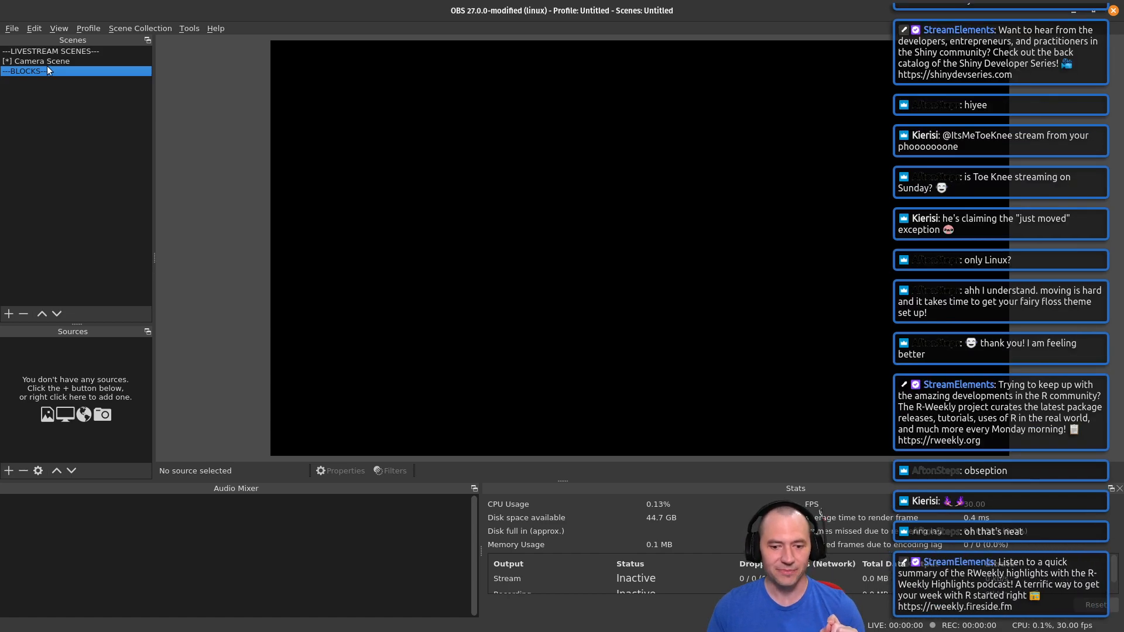
Step: Add a new scene named "[B] Full Camera" below the blocks divider
{"action": "left_click", "coordinate": [12, 319]}
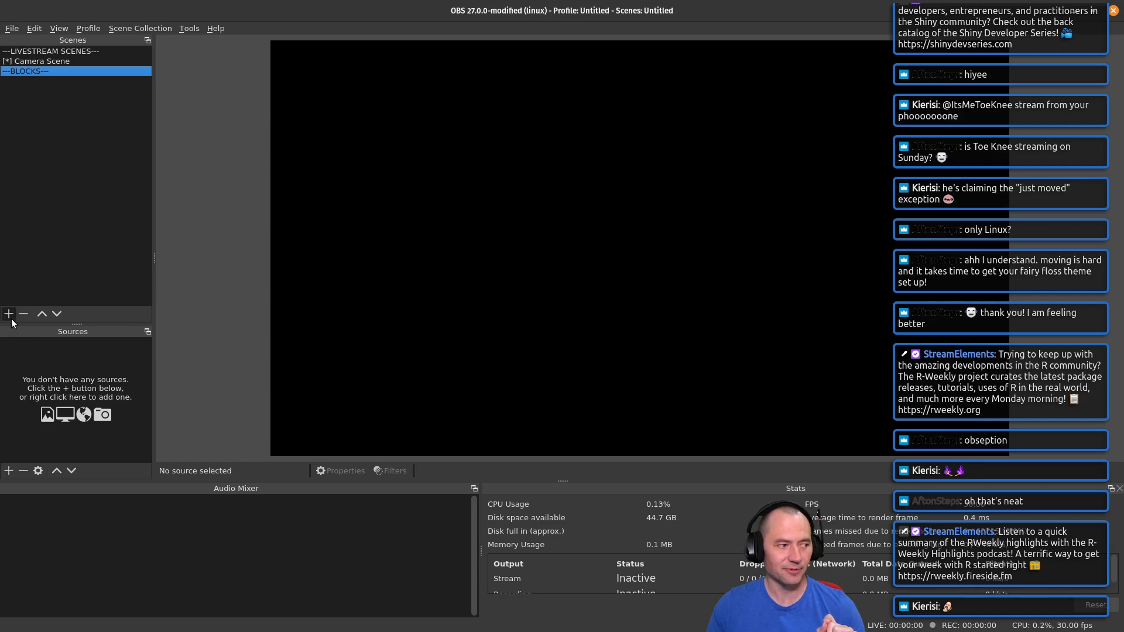
{"action": "type", "text": "[B"}
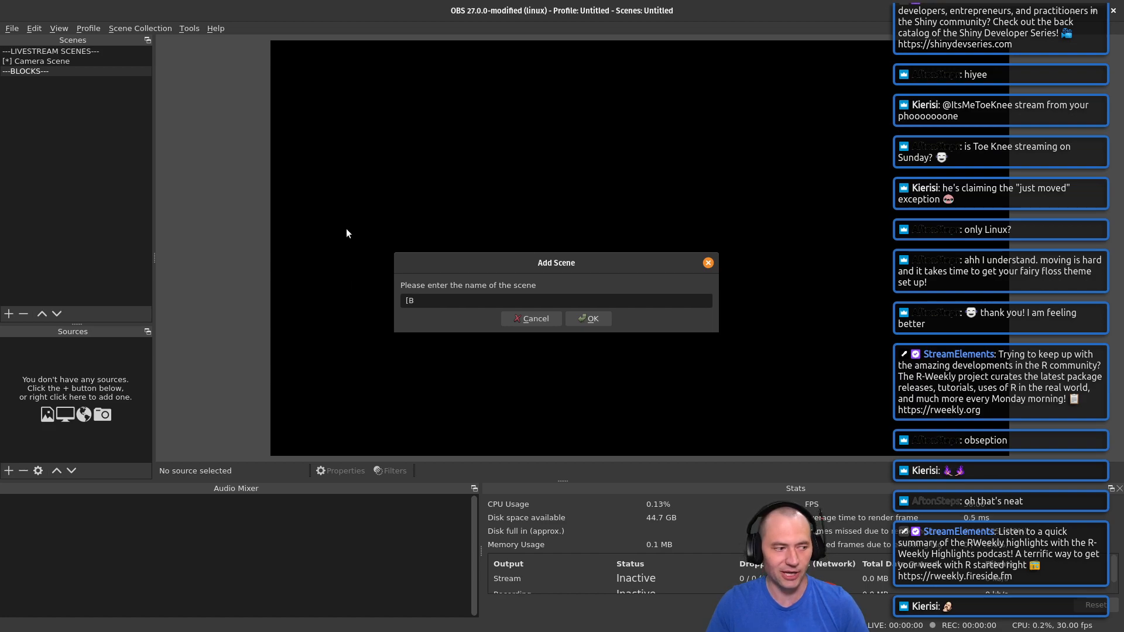
{"action": "type", "text": "] "}
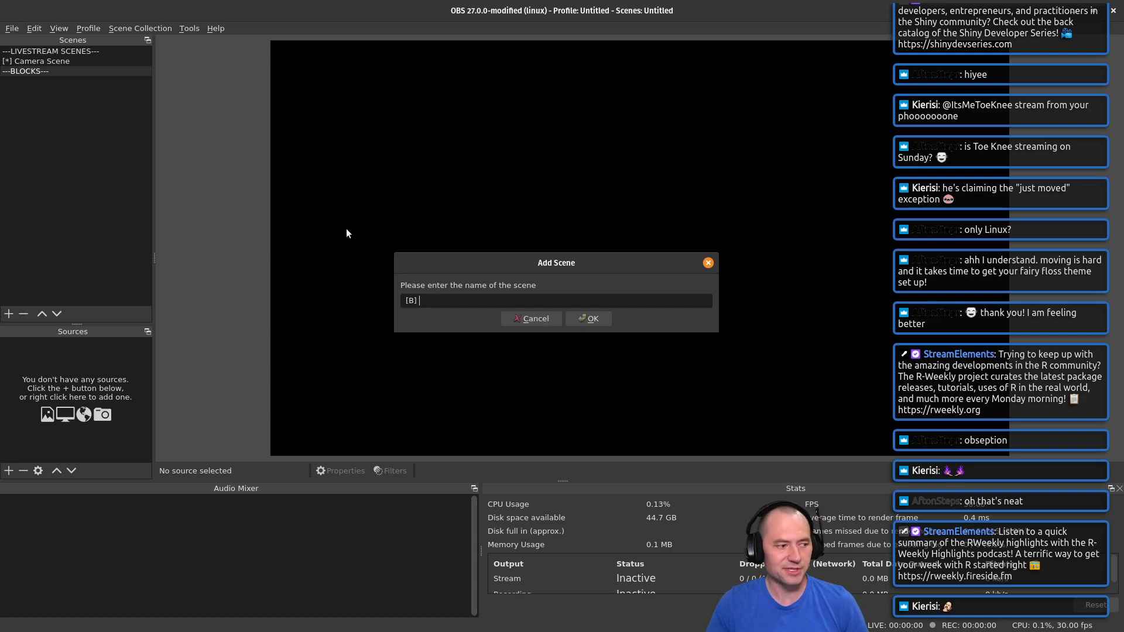
{"action": "type", "text": "Full Came"}
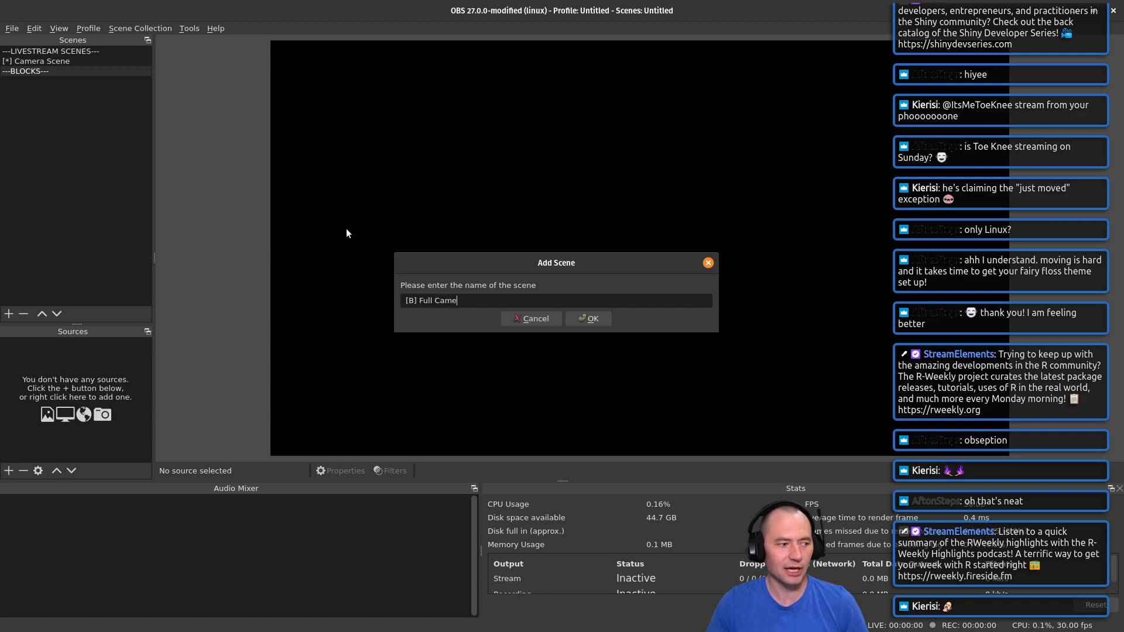
{"action": "type", "text": "ra"}
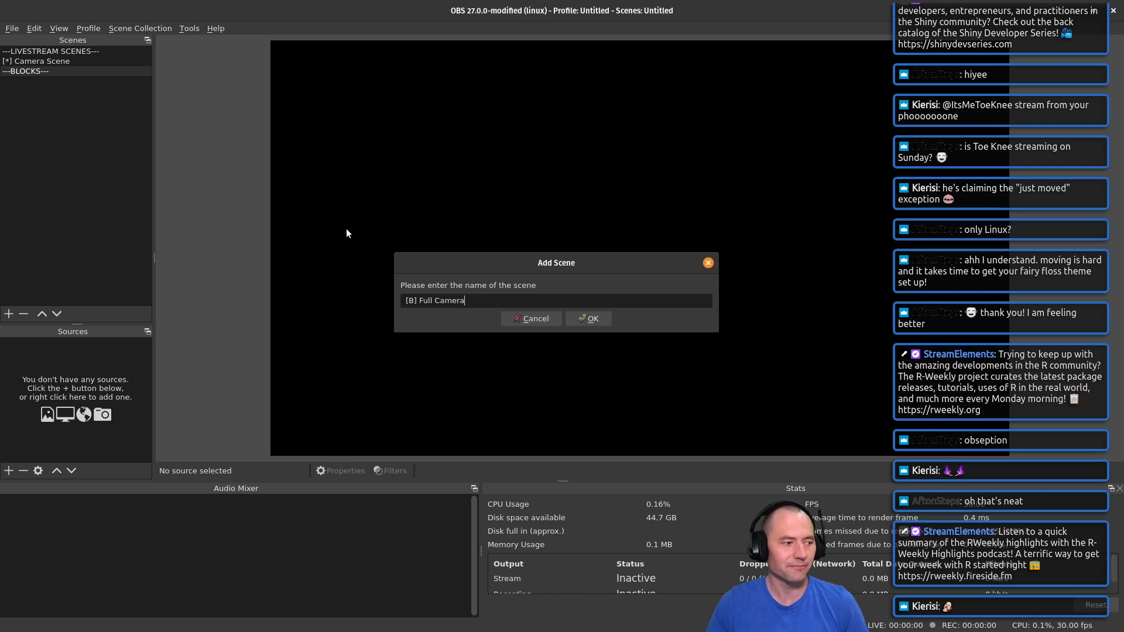
{"action": "left_click", "coordinate": [588, 319]}
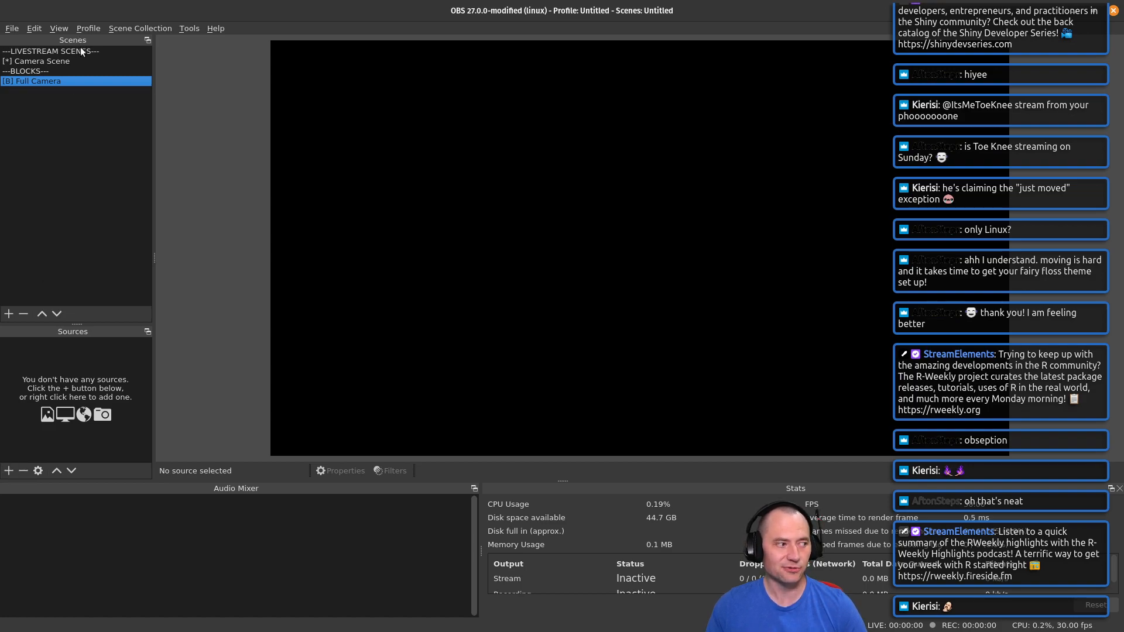
Step: Add a new Video Capture Device (V4L2) source named "[LOCAL] Webcam" to the [B] Full Camera scene
{"action": "left_click", "coordinate": [7, 473]}
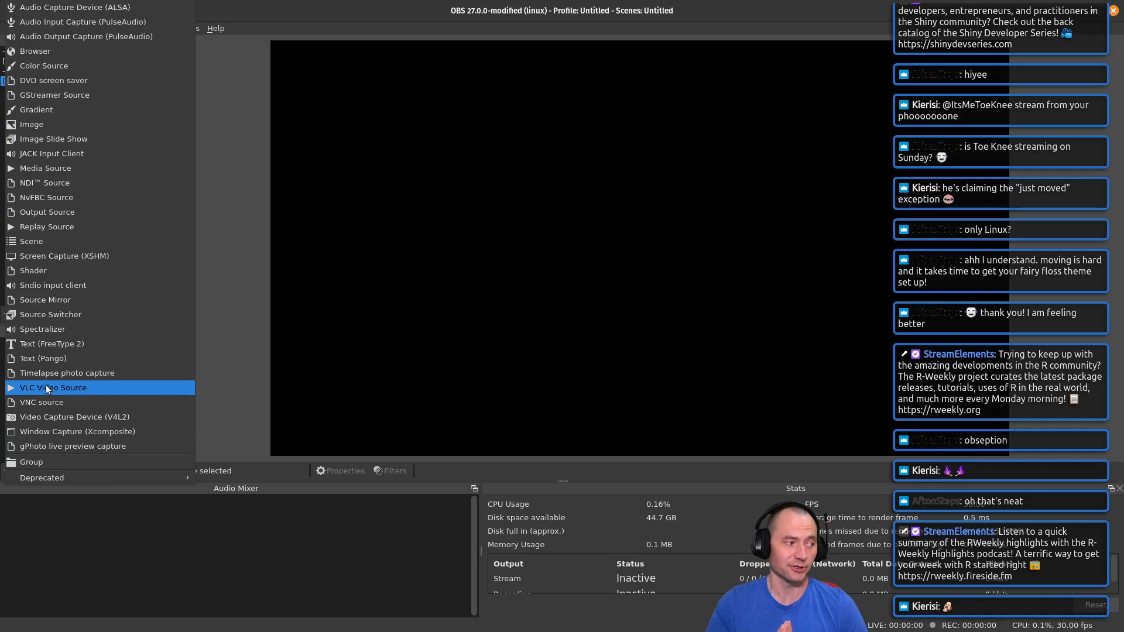
{"action": "left_click", "coordinate": [72, 417]}
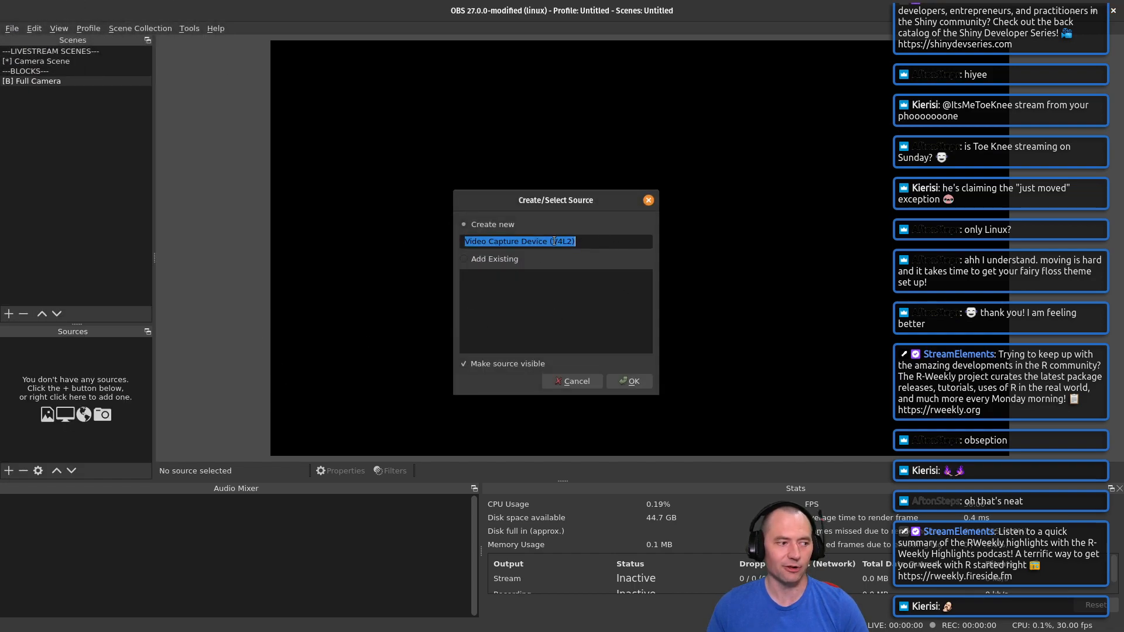
{"action": "left_click", "coordinate": [584, 243]}
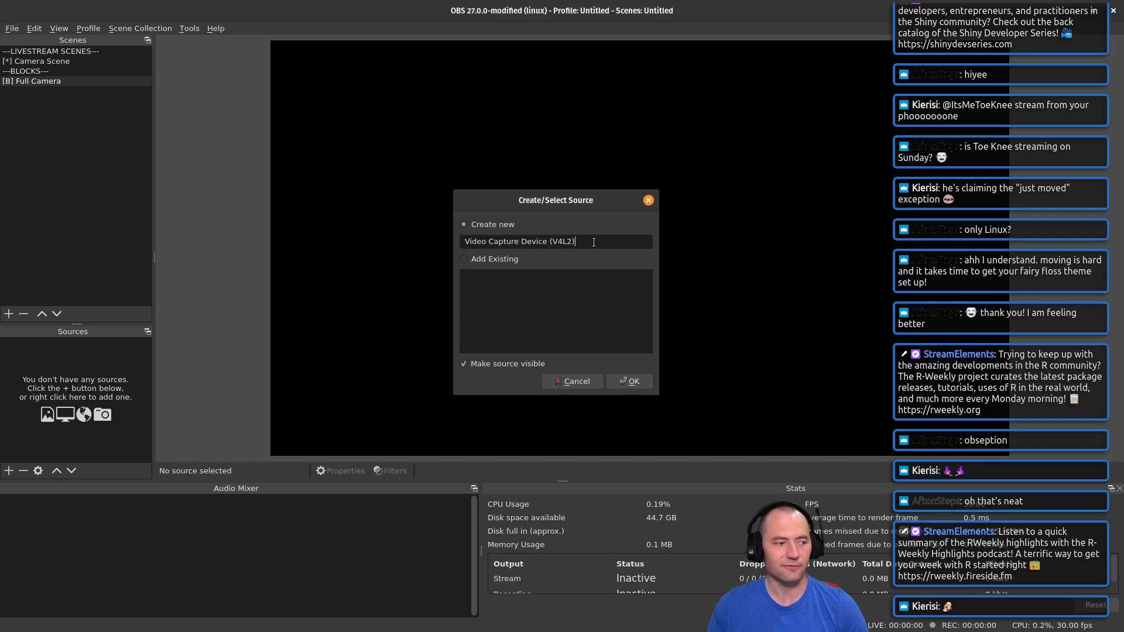
{"action": "left_click_drag", "start_coordinate": [594, 243], "coordinate": [385, 238]}
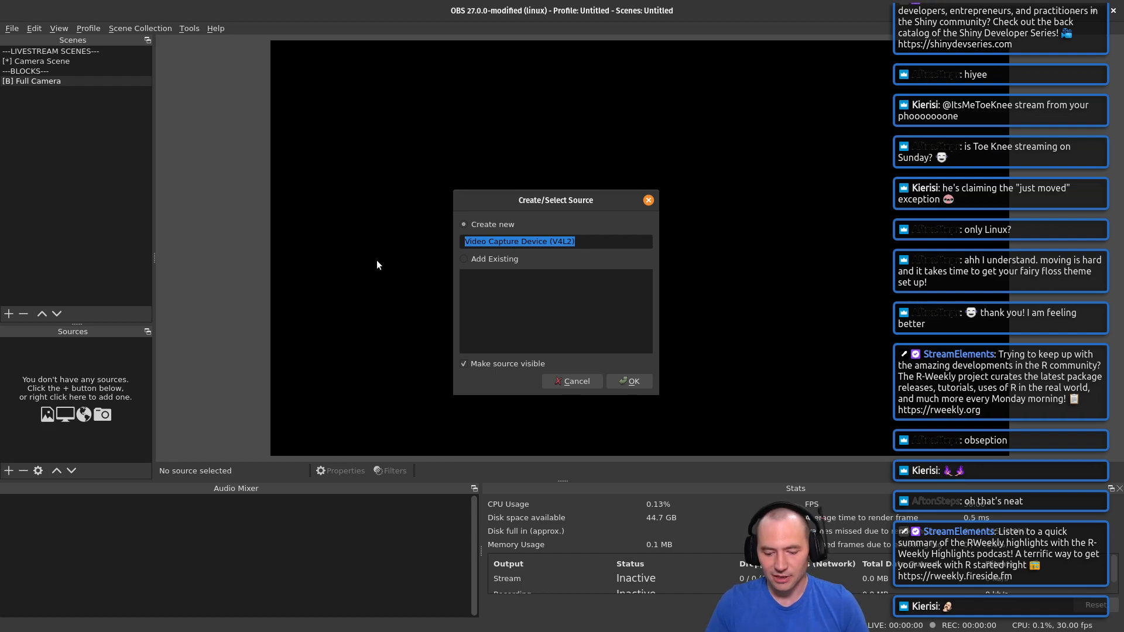
{"action": "type", "text": "[LOCAL"}
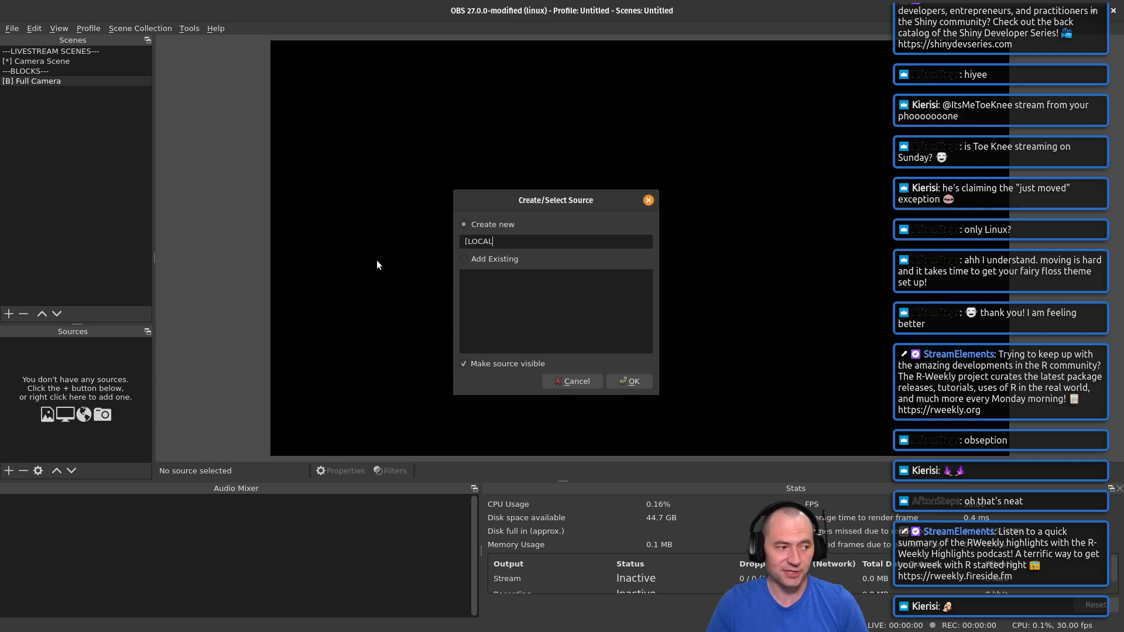
{"action": "type", "text": "]"}
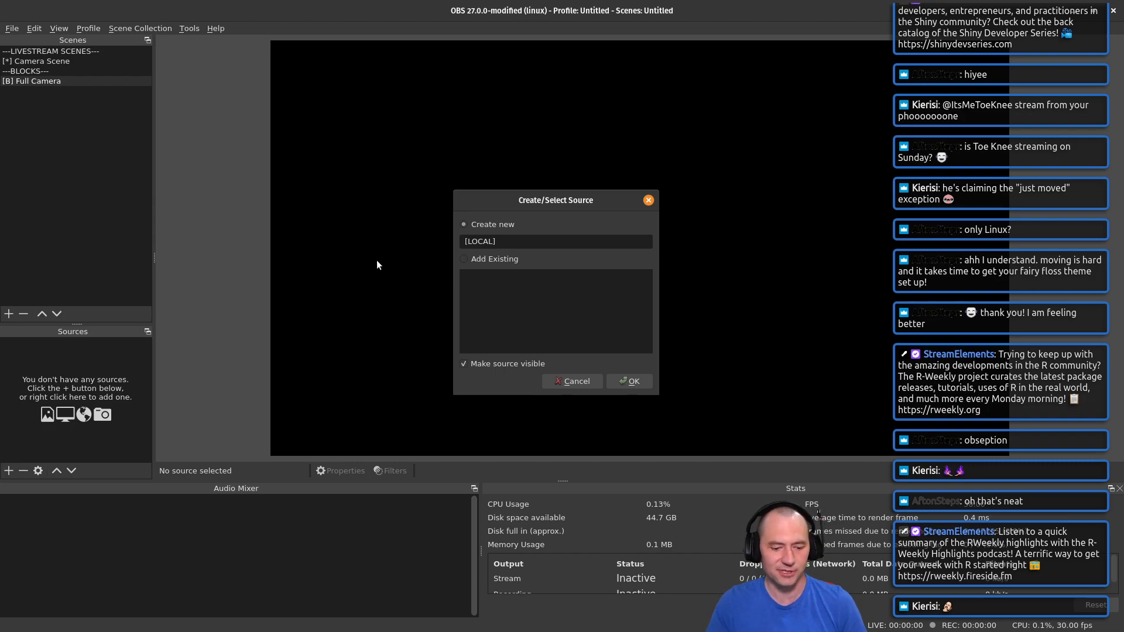
{"action": "type", "text": "Webcam"}
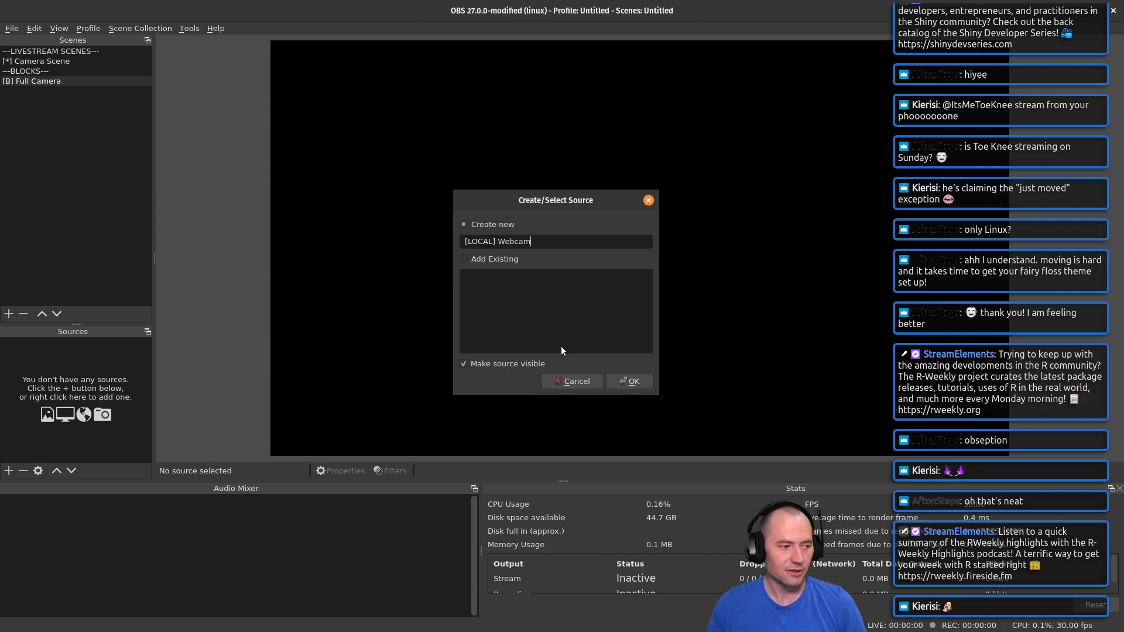
{"action": "left_click", "coordinate": [629, 381]}
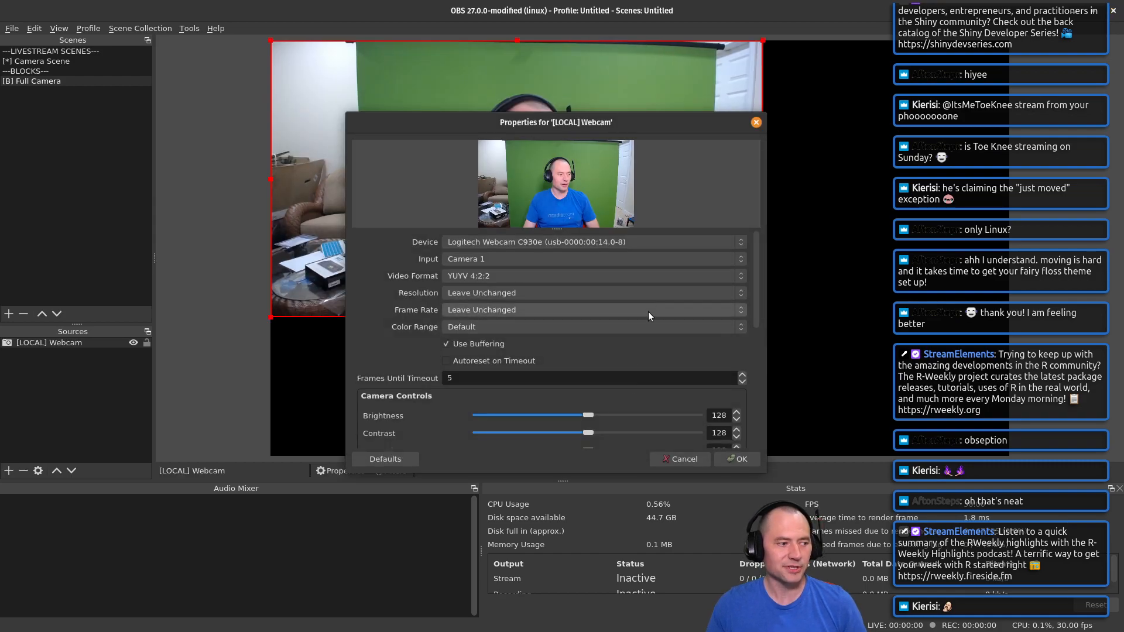
Step: Move the webcam properties window aside to view the camera image, and examine the available capture devices and resolutions
{"action": "left_click_drag", "start_coordinate": [648, 117], "coordinate": [1089, 147]}
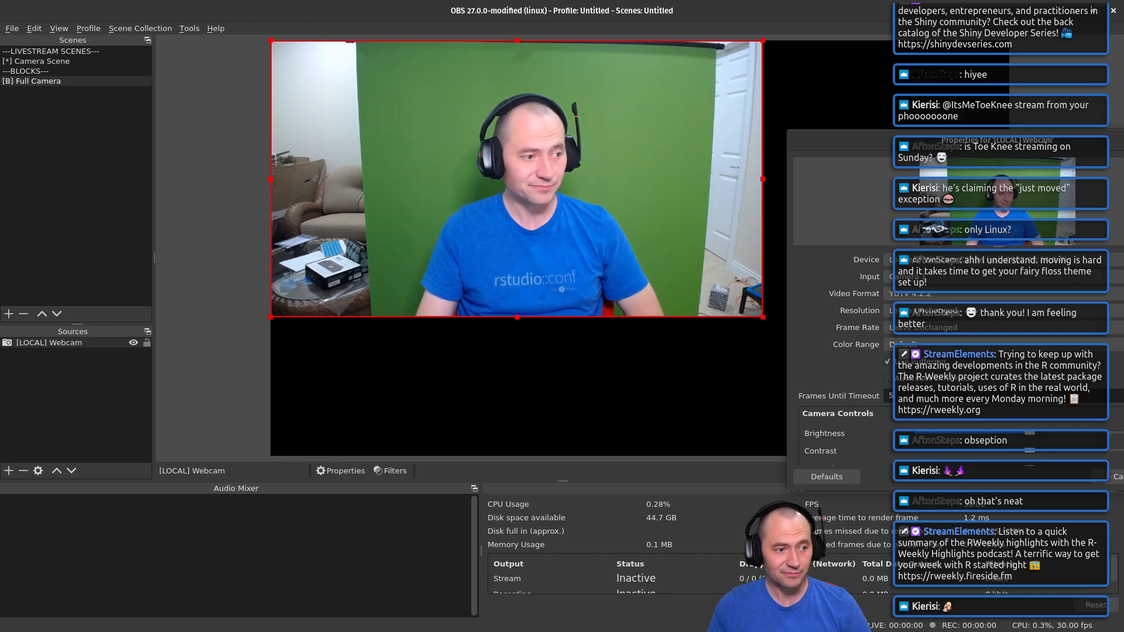
{"action": "left_click_drag", "start_coordinate": [871, 144], "coordinate": [268, 166]}
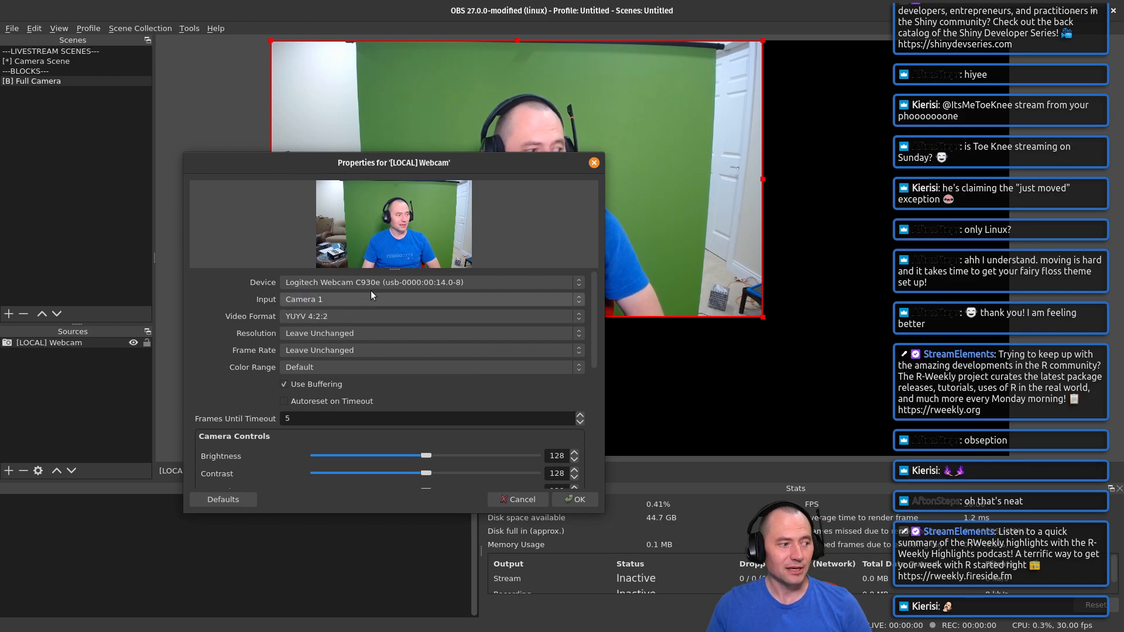
{"action": "left_click", "coordinate": [398, 281]}
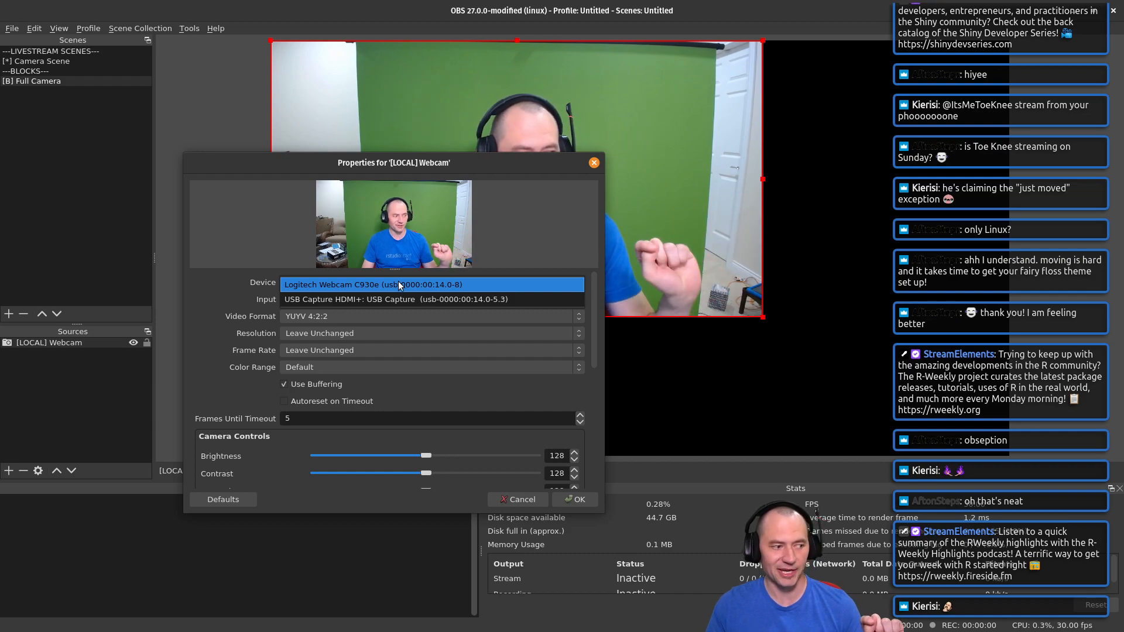
{"action": "left_click", "coordinate": [399, 281]}
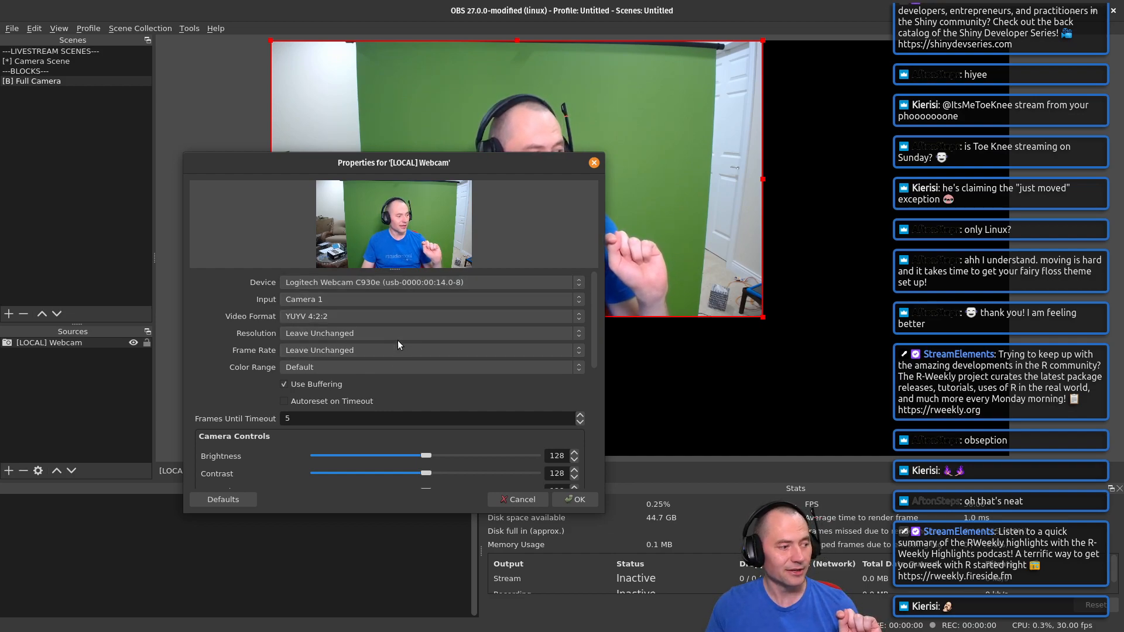
{"action": "left_click", "coordinate": [451, 333]}
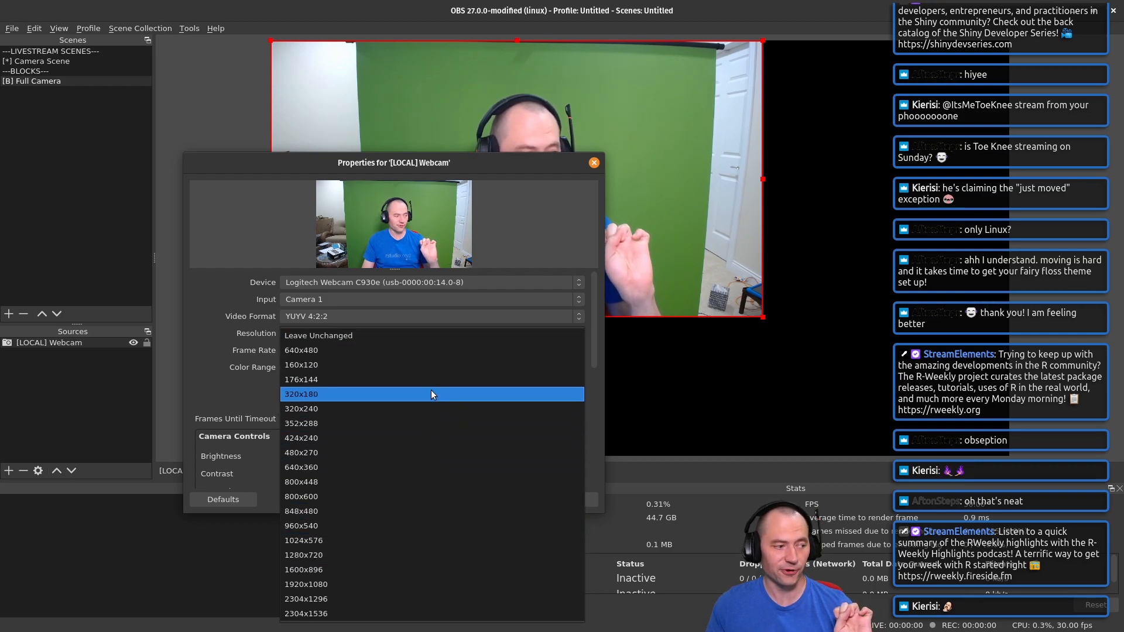
{"action": "left_click", "coordinate": [546, 219]}
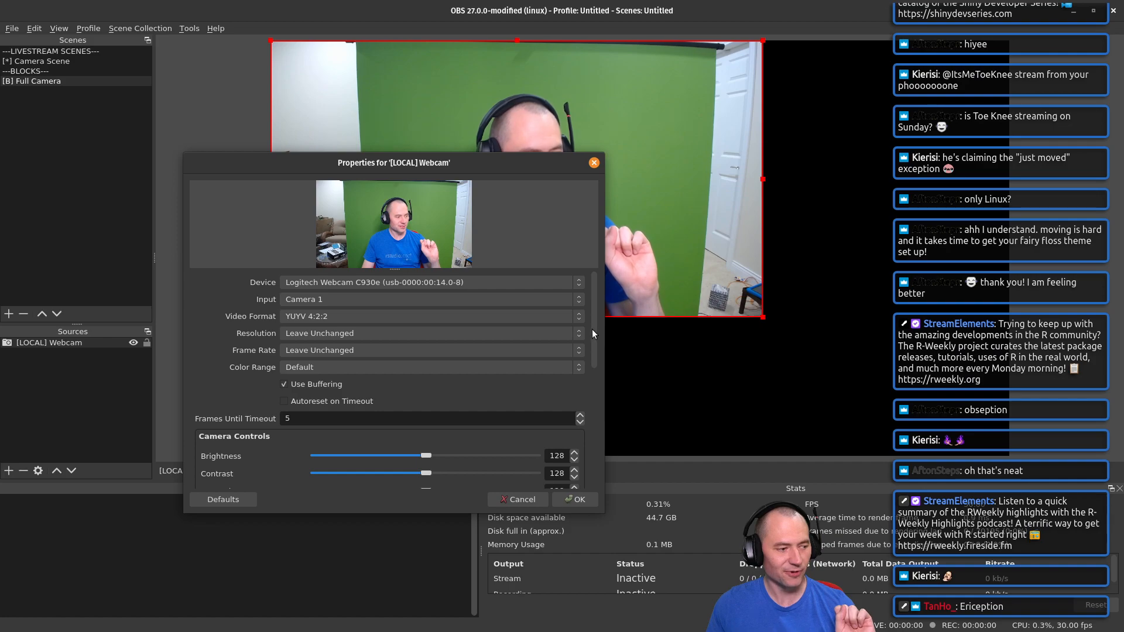
Step: Try lowering the webcam's brightness, look through the remaining camera controls, and accept the source properties
{"action": "left_click_drag", "start_coordinate": [592, 329], "coordinate": [568, 389]}
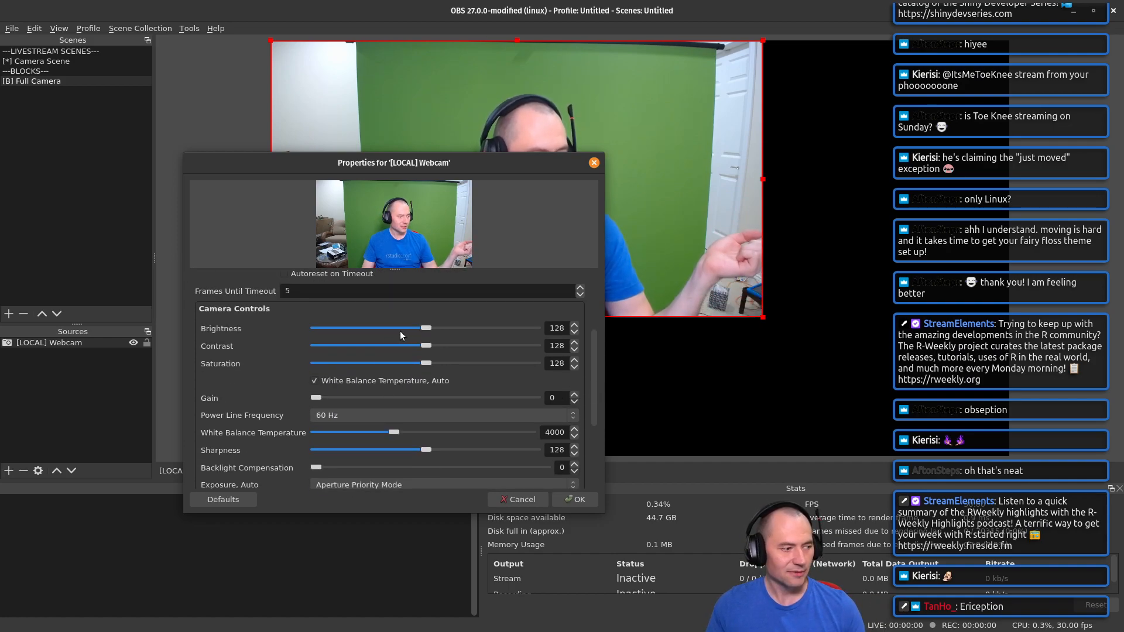
{"action": "left_click_drag", "start_coordinate": [424, 328], "coordinate": [374, 337]}
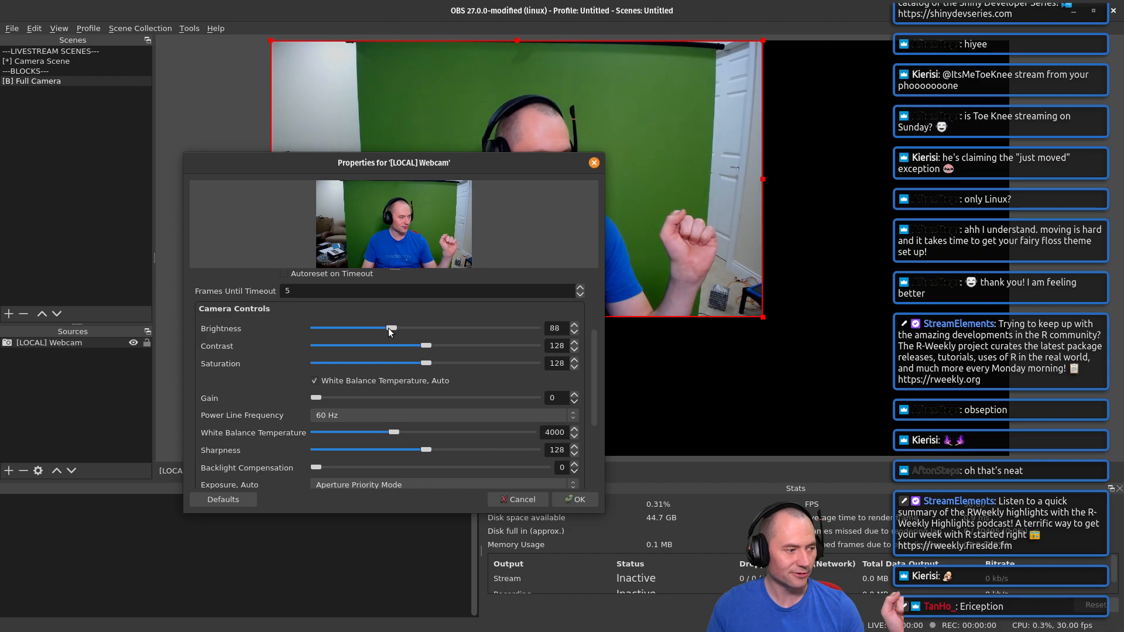
{"action": "scroll", "coordinate": [378, 381], "scroll_direction": "down", "scroll_amount": 2}
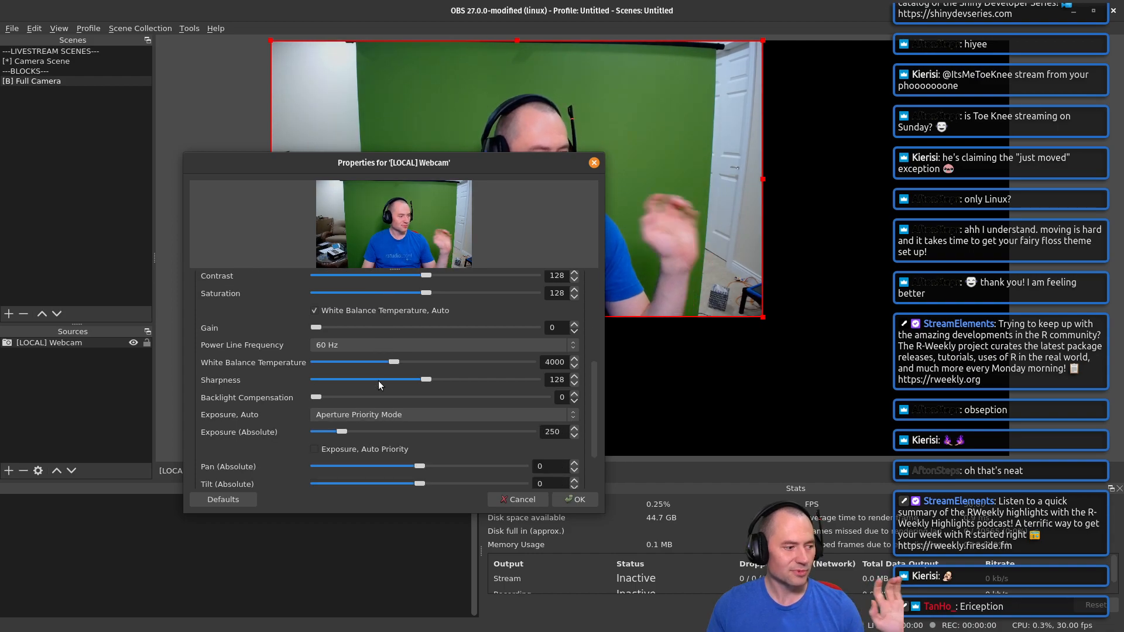
{"action": "scroll", "coordinate": [378, 382], "scroll_direction": "down", "scroll_amount": 2}
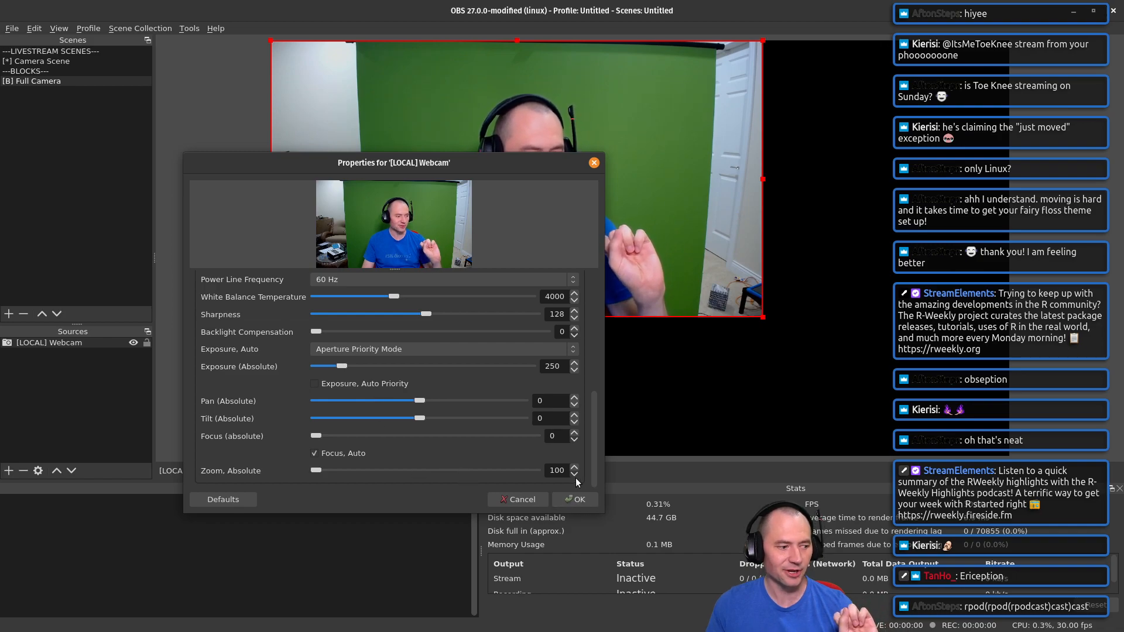
{"action": "left_click", "coordinate": [571, 501]}
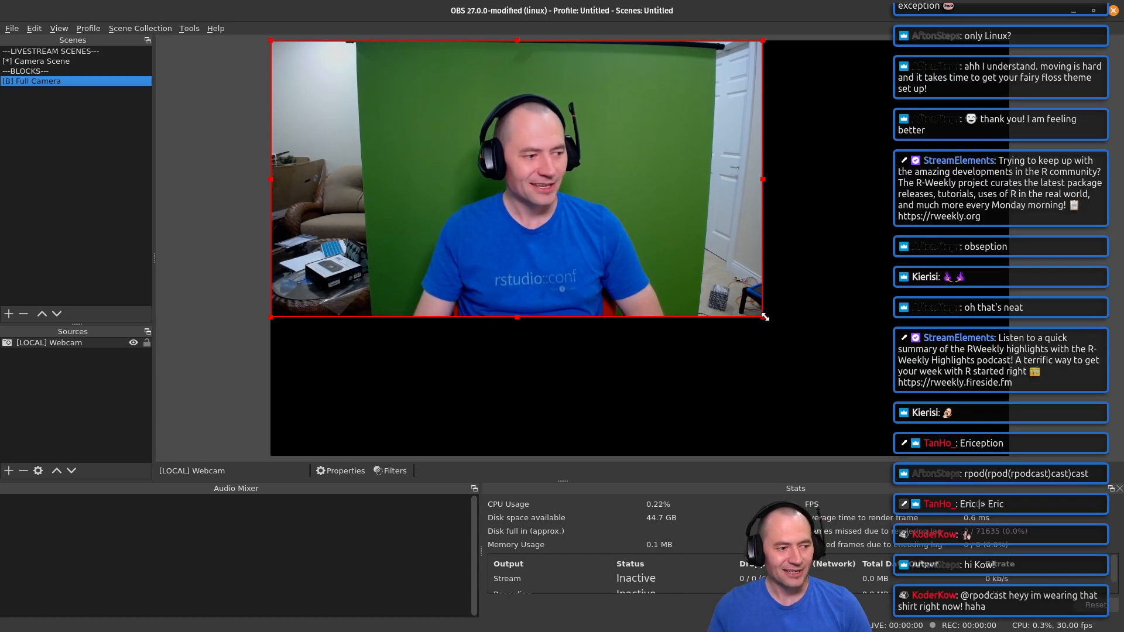
Step: Scale the webcam image up to fill the canvas and crop its sides and top to the green backdrop, roughly recentring it
{"action": "left_click_drag", "start_coordinate": [765, 317], "coordinate": [1006, 428]}
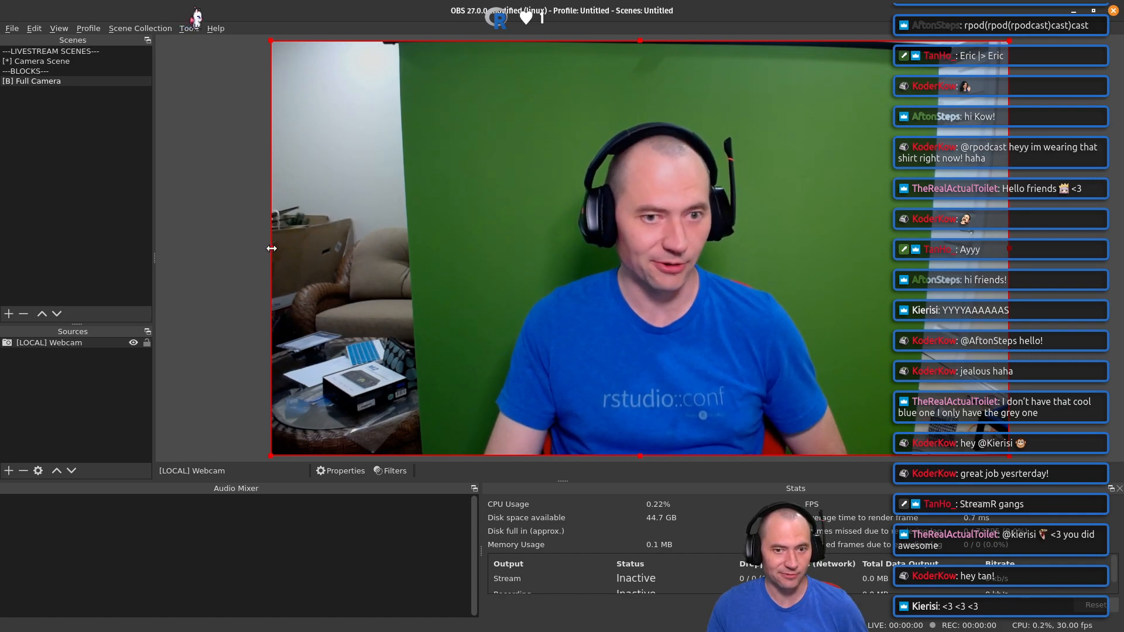
{"action": "left_click_drag", "start_coordinate": [271, 248], "coordinate": [425, 275]}
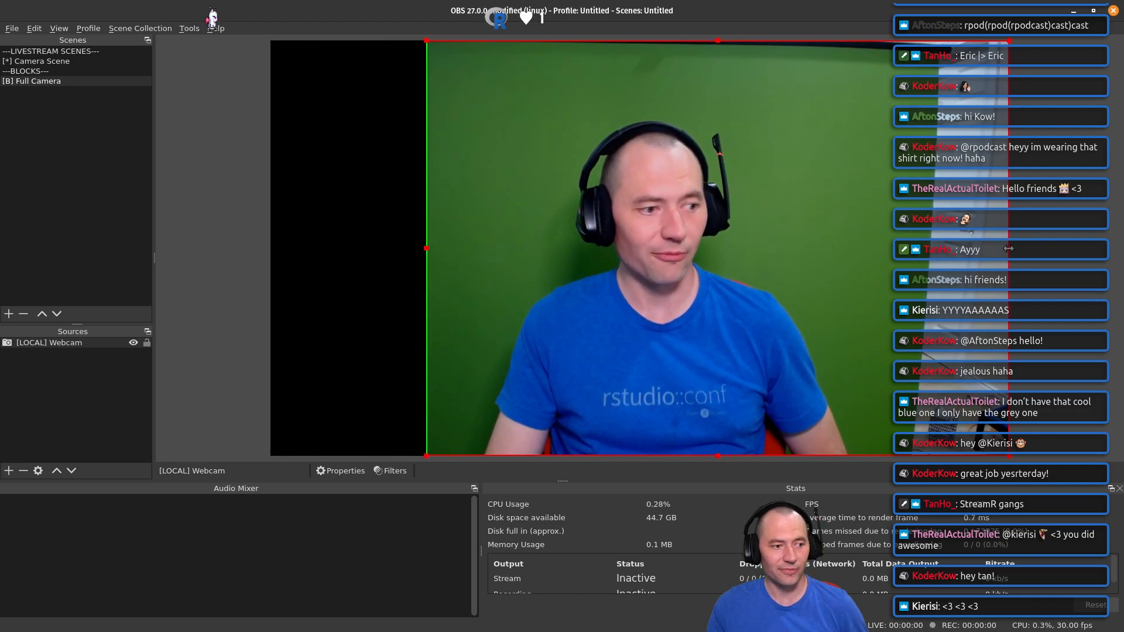
{"action": "left_click_drag", "start_coordinate": [1008, 249], "coordinate": [907, 241]}
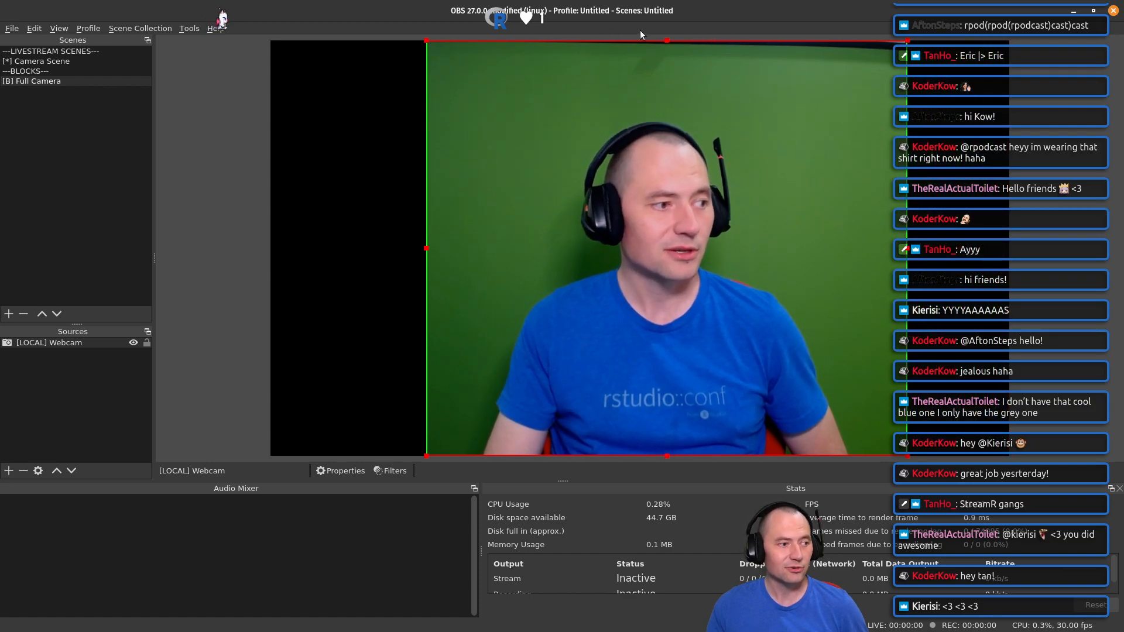
{"action": "left_click_drag", "start_coordinate": [666, 41], "coordinate": [657, 83]}
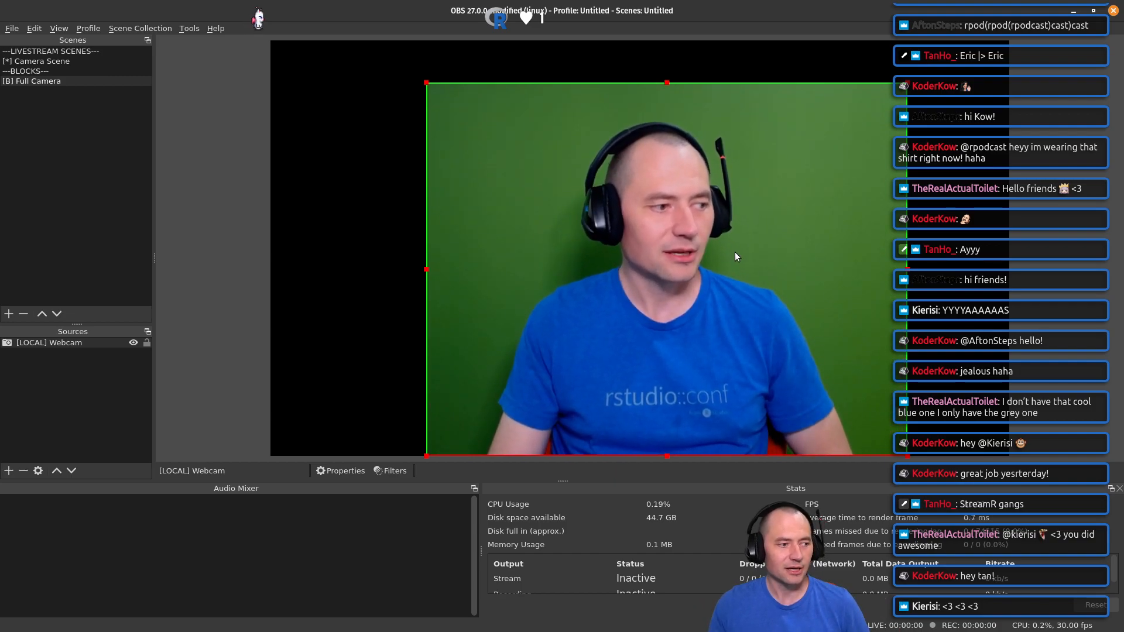
{"action": "left_click_drag", "start_coordinate": [736, 252], "coordinate": [703, 250]}
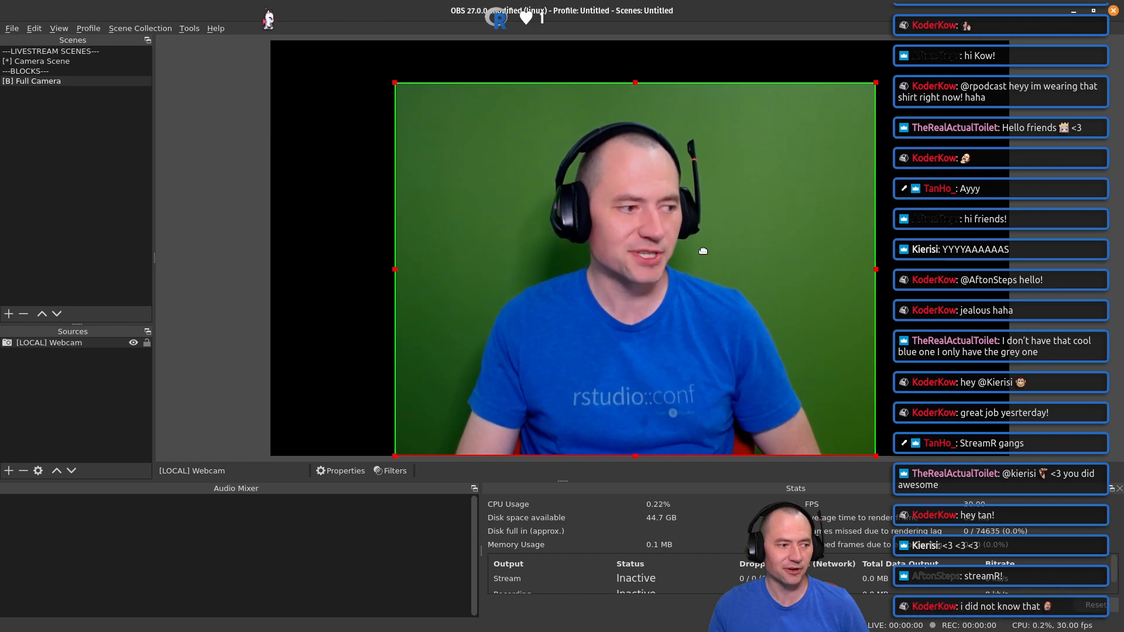
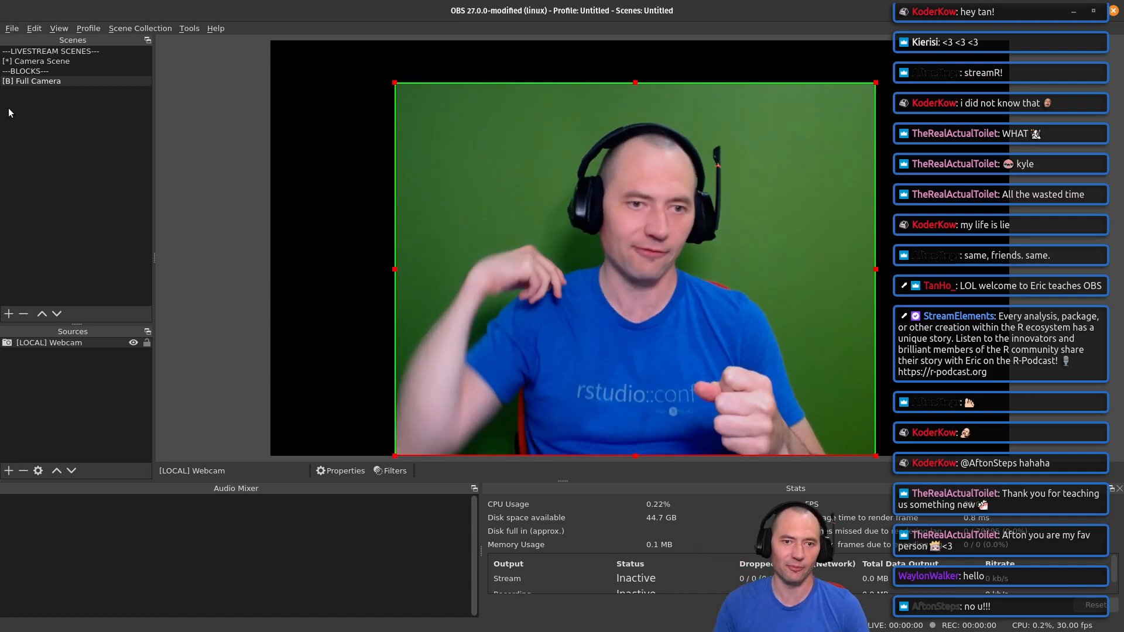
Step: Duplicate the [B] Full Camera scene under the name "[B] Full Camera Chroma"
{"action": "right_click", "coordinate": [40, 82]}
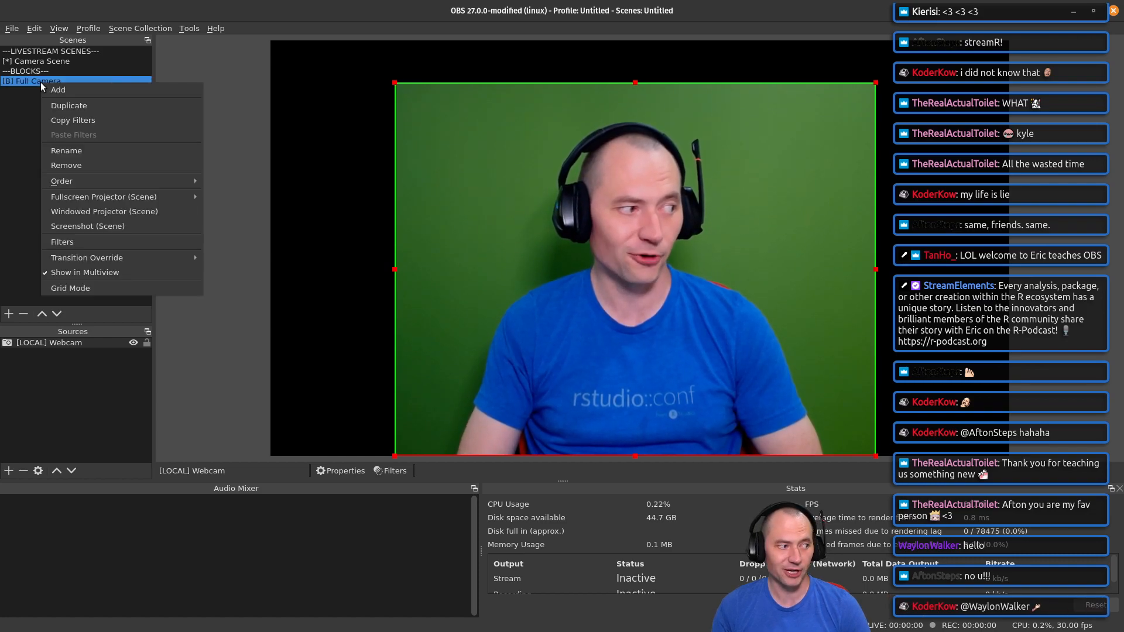
{"action": "left_click", "coordinate": [61, 105]}
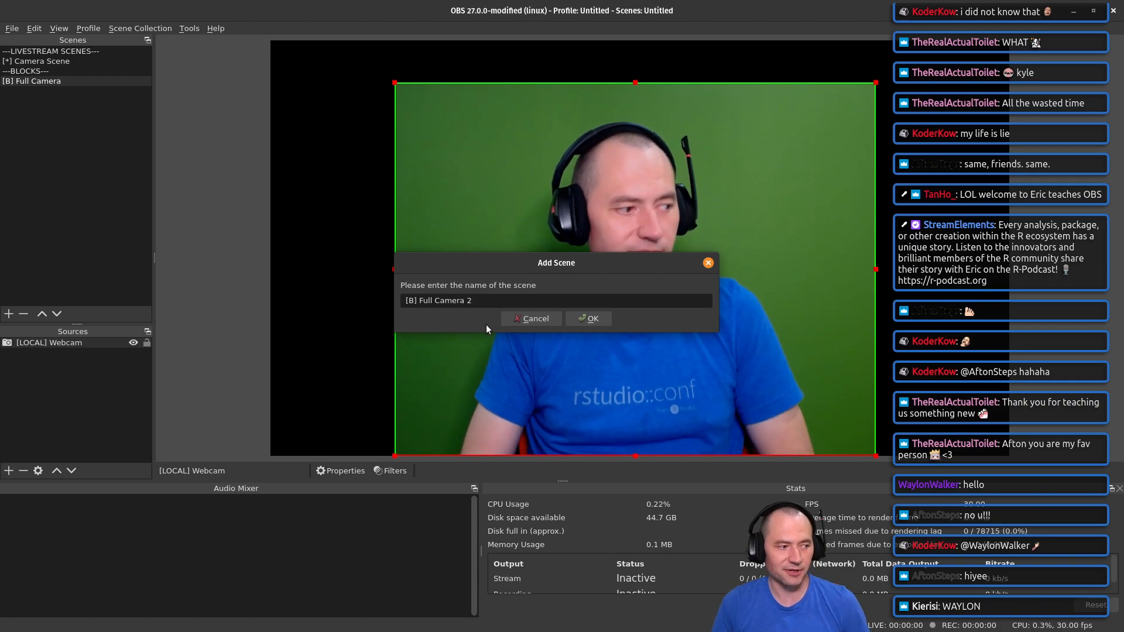
{"action": "key", "text": "BackSpace"}
{"action": "key", "text": "BackSpace"}
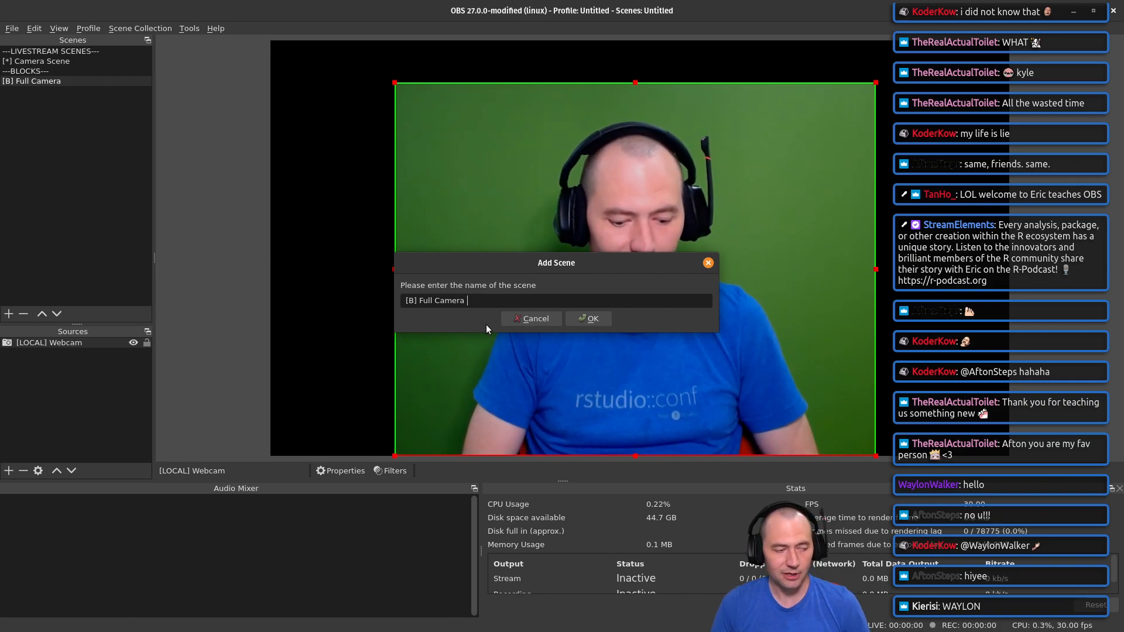
{"action": "type", "text": "Chroma"}
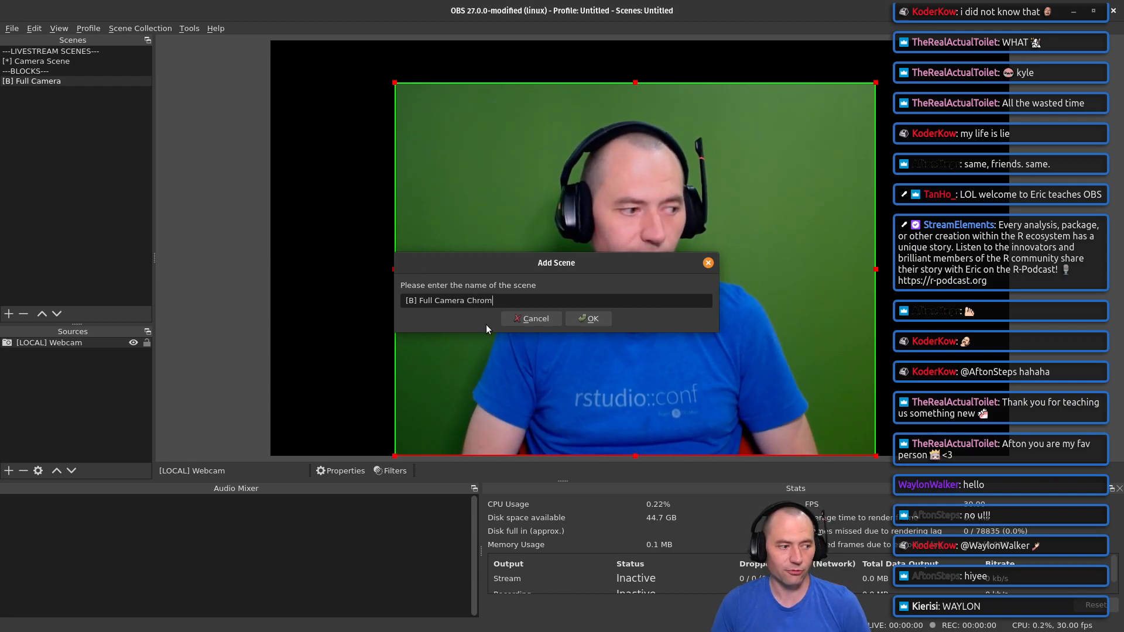
{"action": "left_click", "coordinate": [585, 317]}
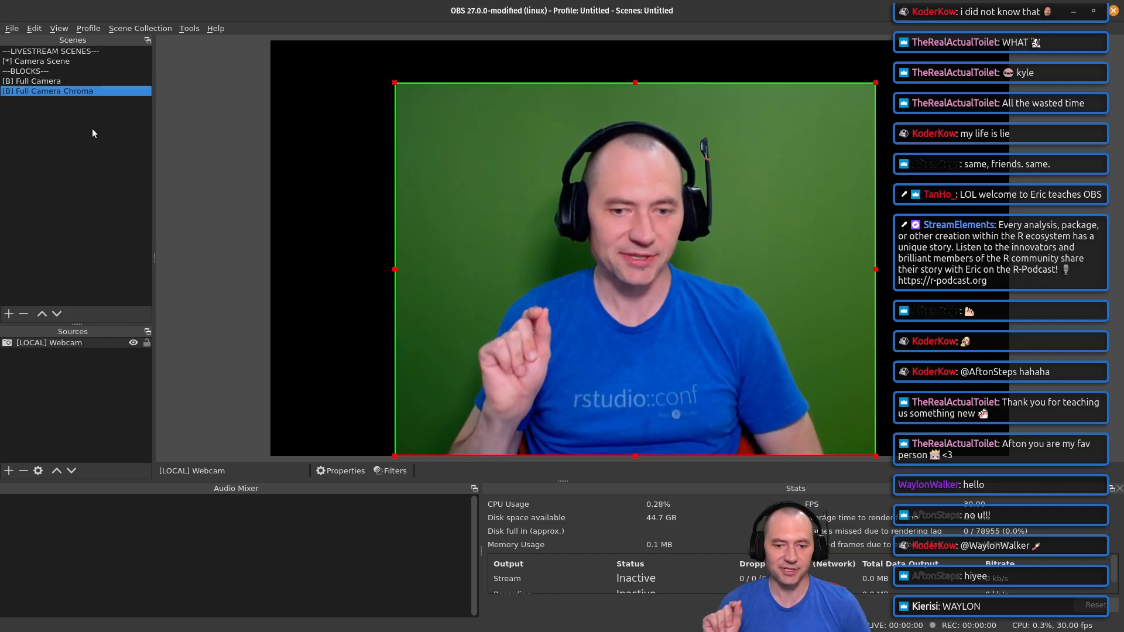
Step: Compare the two full camera scenes and add a Chroma Key filter with its default name to the [B] Full Camera Chroma scene
{"action": "left_click", "coordinate": [50, 80]}
{"action": "left_click", "coordinate": [57, 92]}
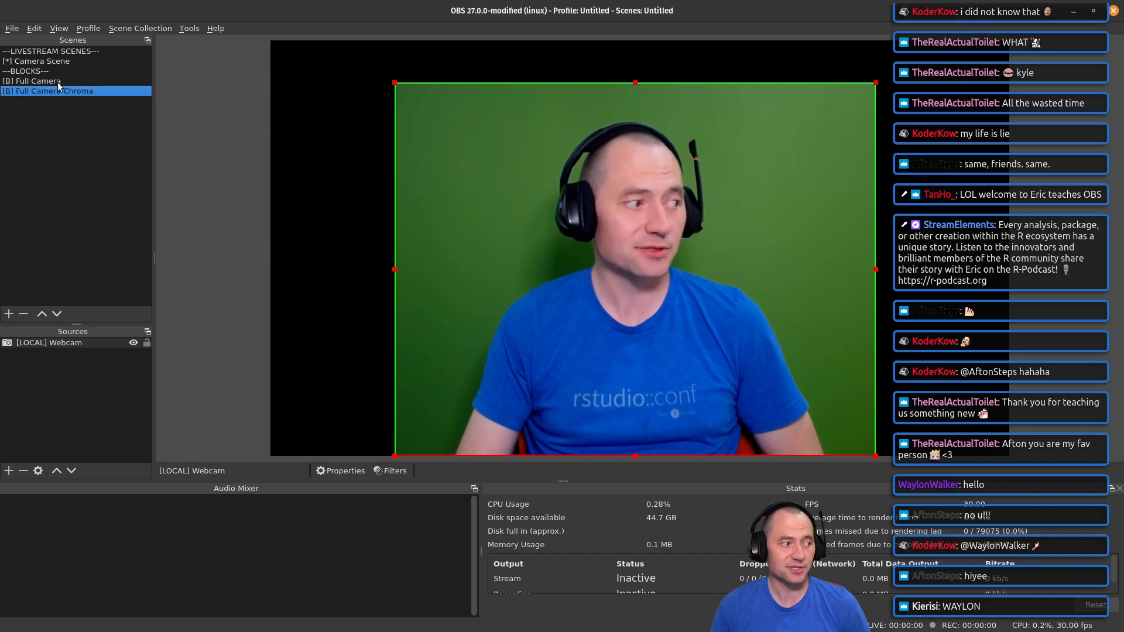
{"action": "key", "text": "Up"}
{"action": "left_click", "coordinate": [63, 93]}
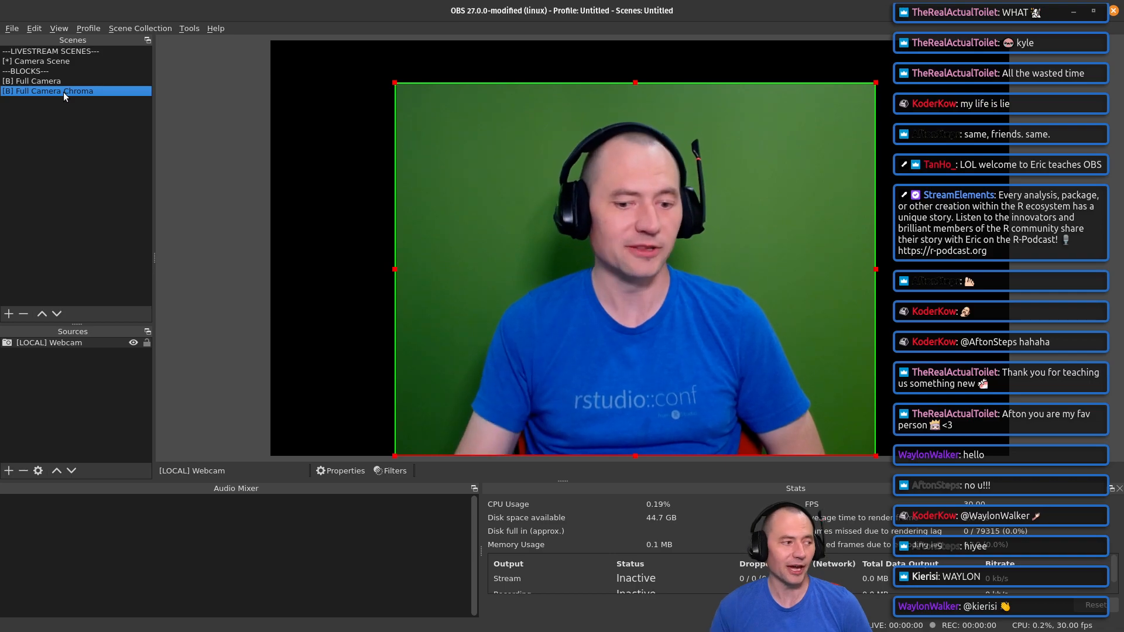
{"action": "right_click", "coordinate": [64, 93]}
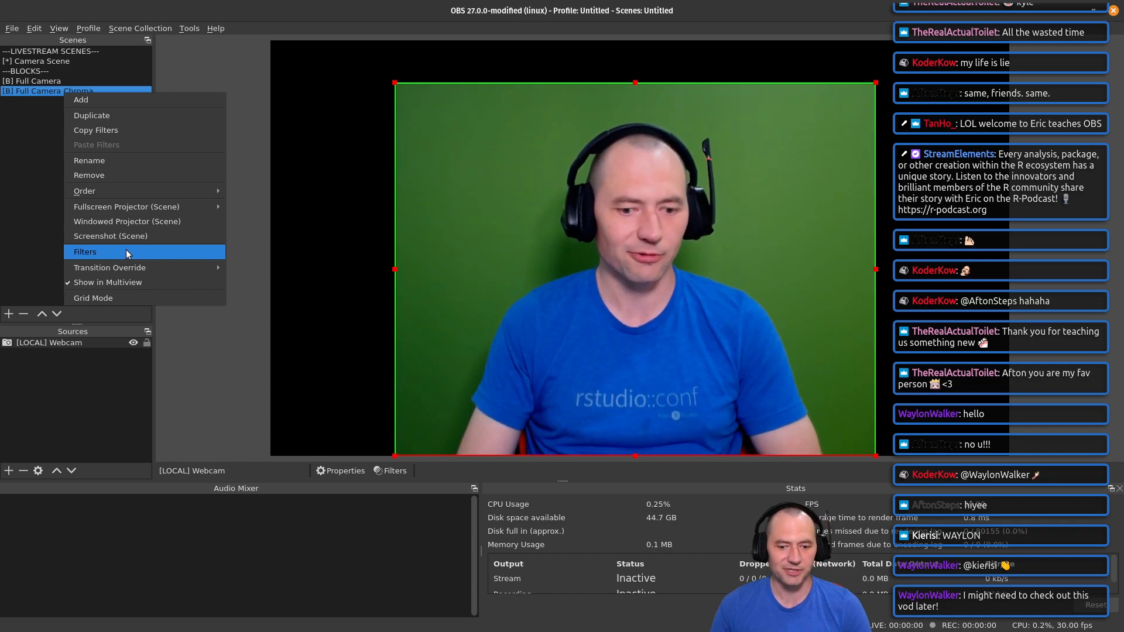
{"action": "left_click", "coordinate": [128, 253]}
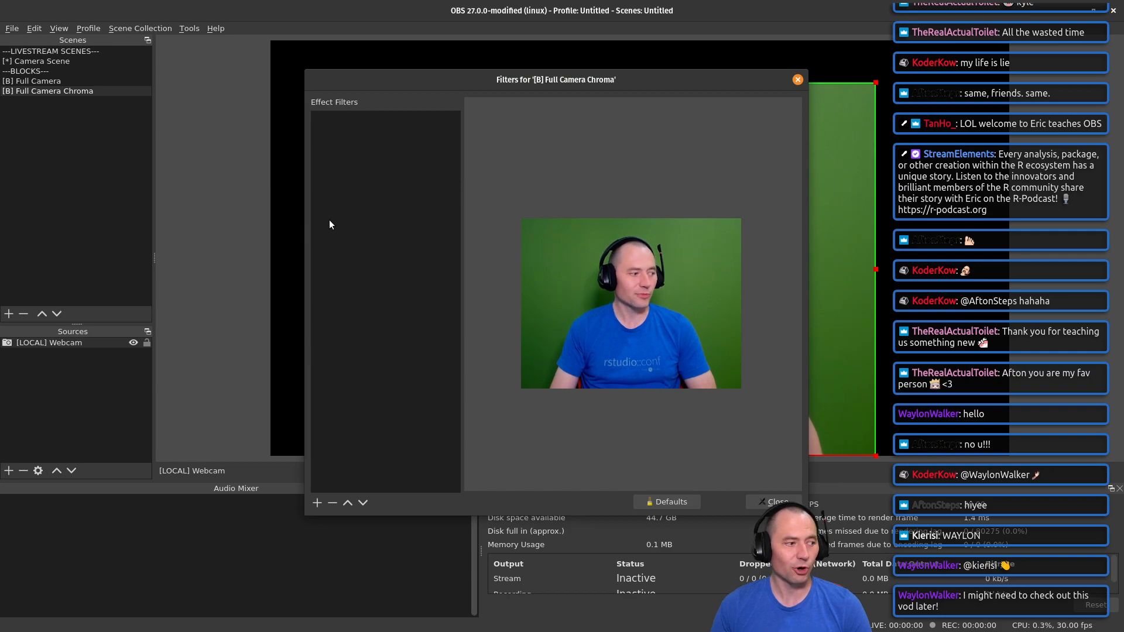
{"action": "left_click_drag", "start_coordinate": [475, 80], "coordinate": [499, 48]}
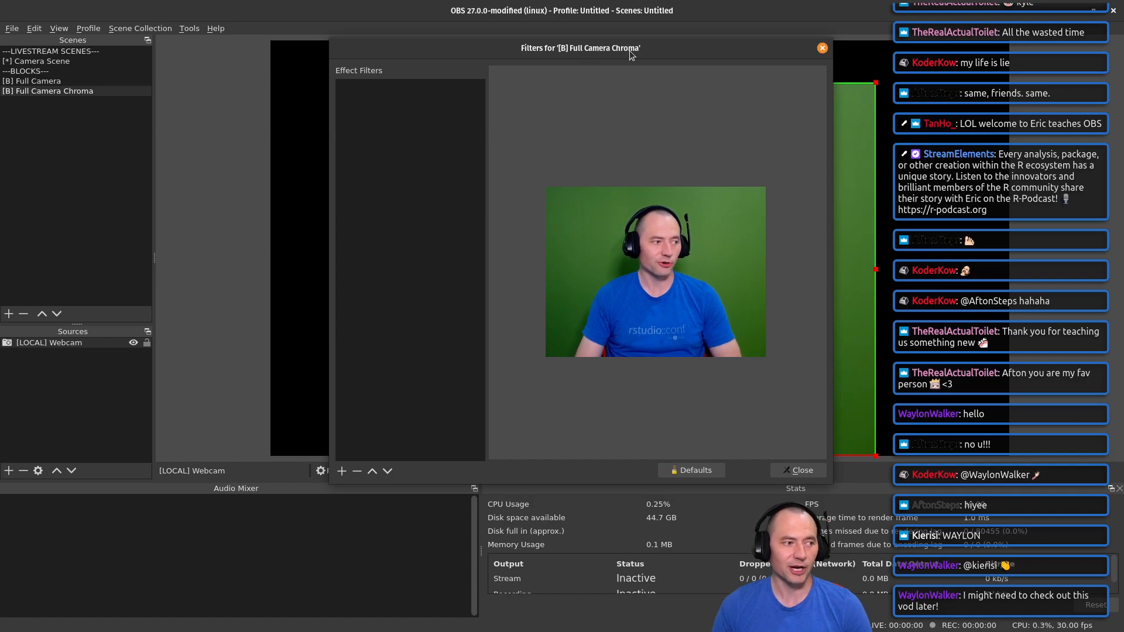
{"action": "left_click", "coordinate": [341, 472]}
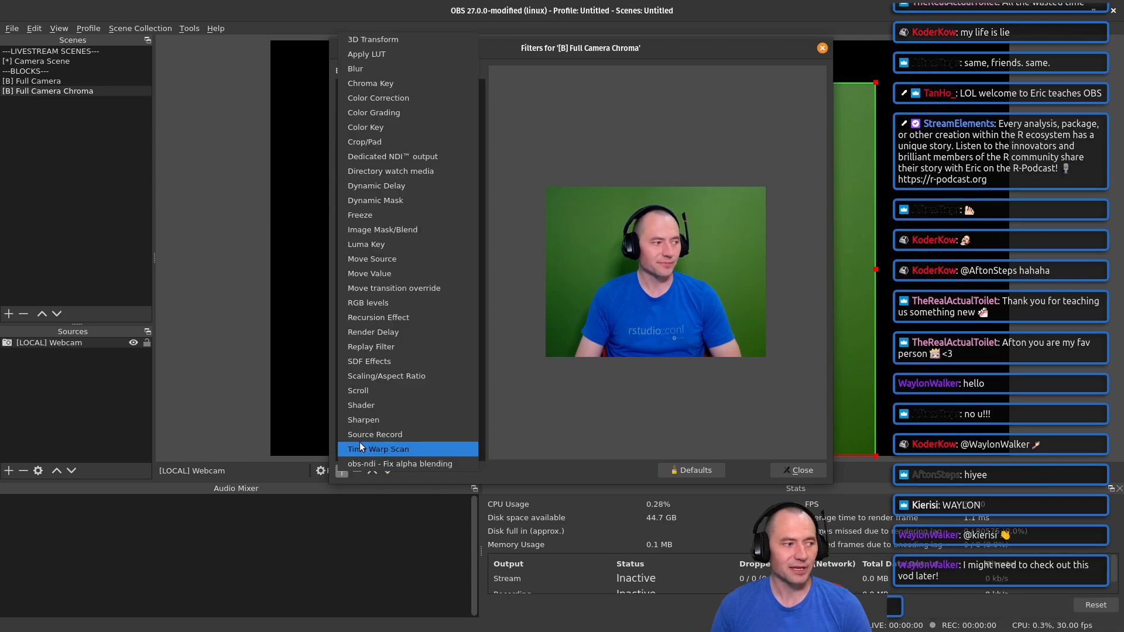
{"action": "left_click", "coordinate": [410, 88]}
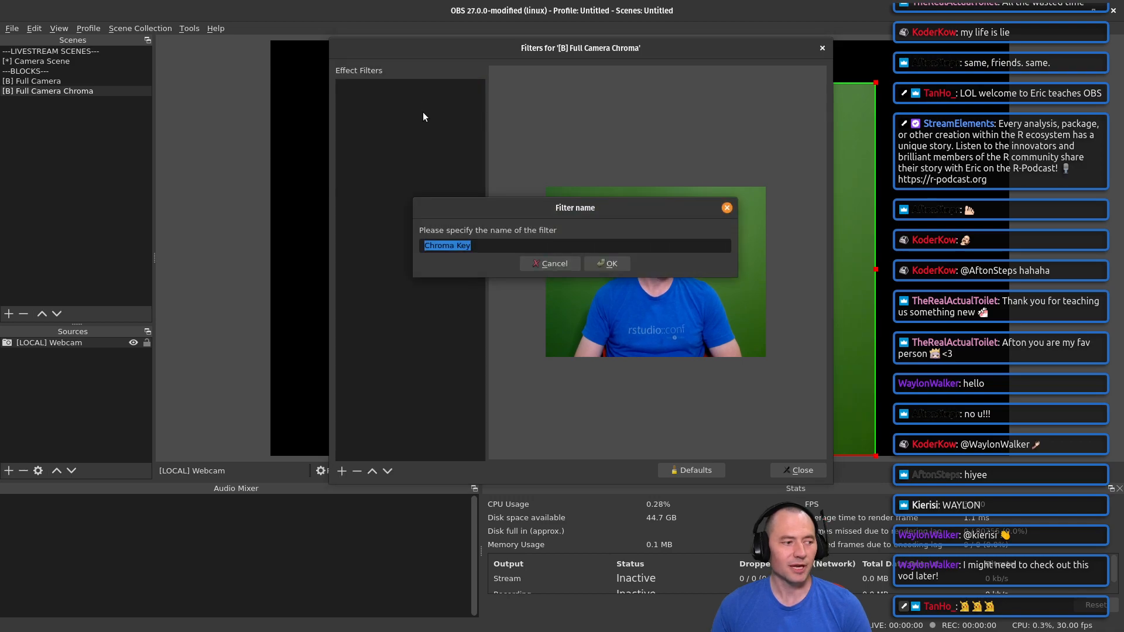
{"action": "left_click", "coordinate": [424, 246]}
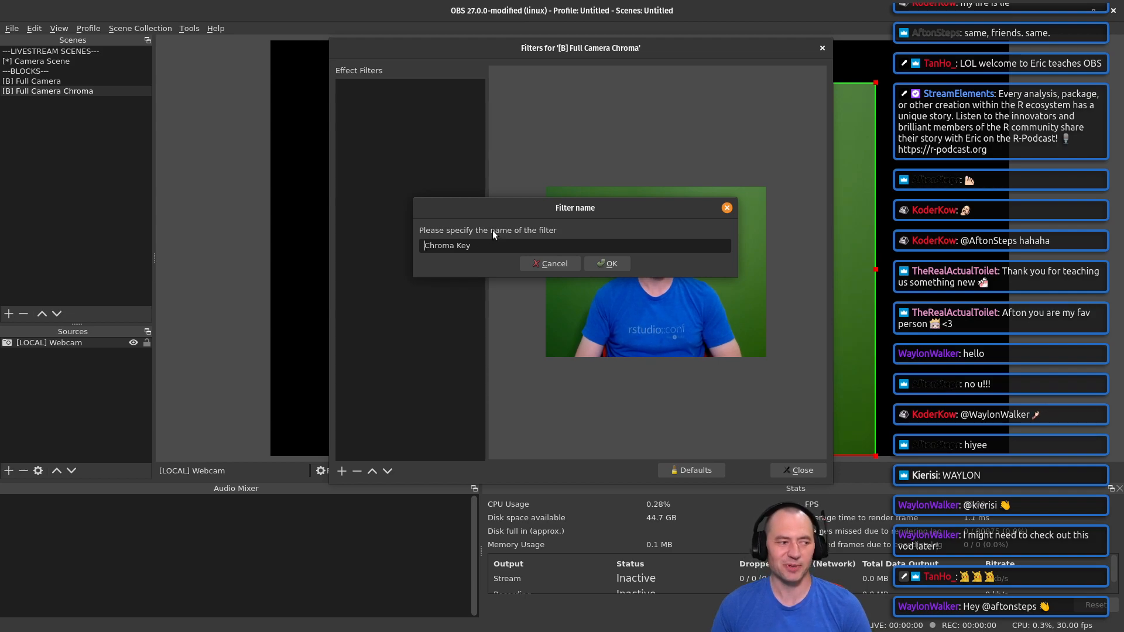
{"action": "left_click", "coordinate": [607, 263]}
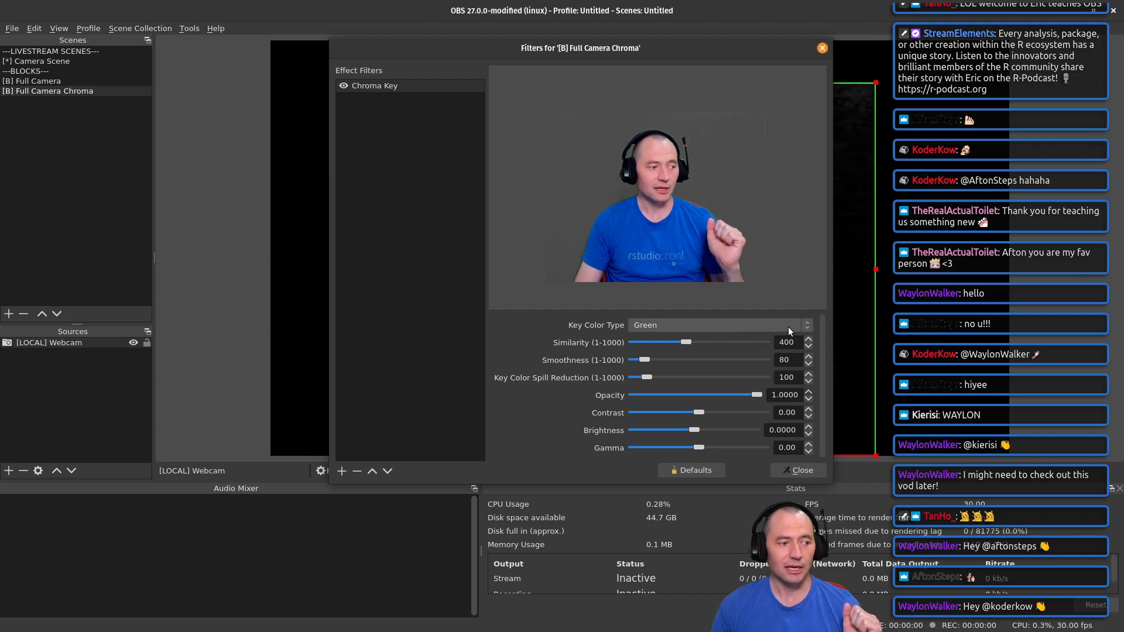
Step: Move the filters window aside to reveal the webcam on the canvas, and lower the Chroma Key similarity to 1
{"action": "left_click", "coordinate": [805, 329]}
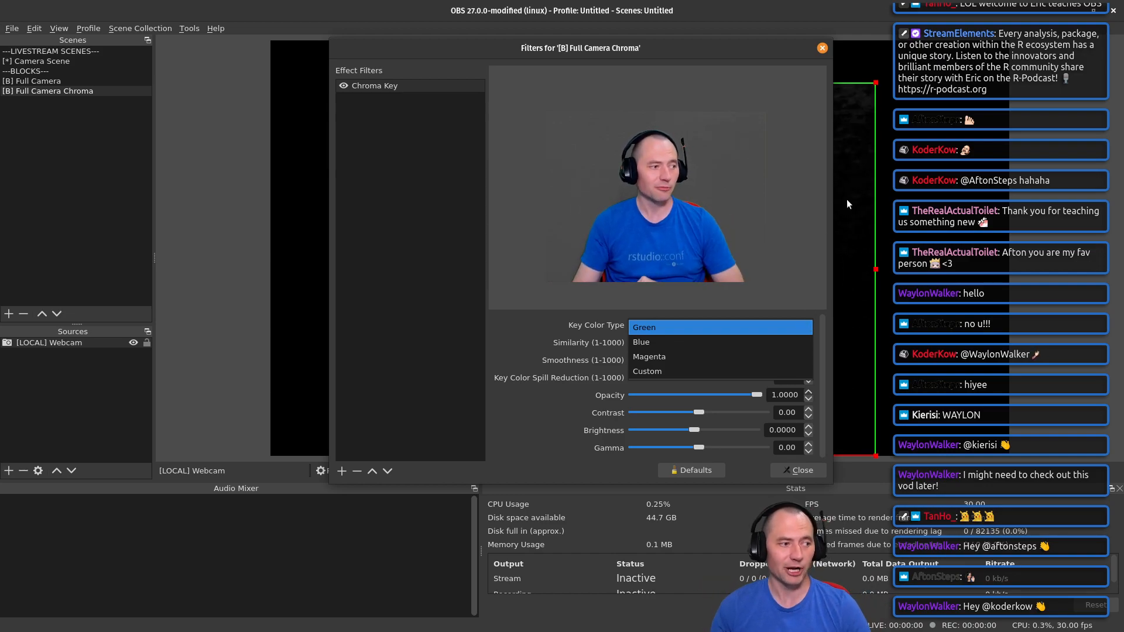
{"action": "left_click", "coordinate": [781, 43]}
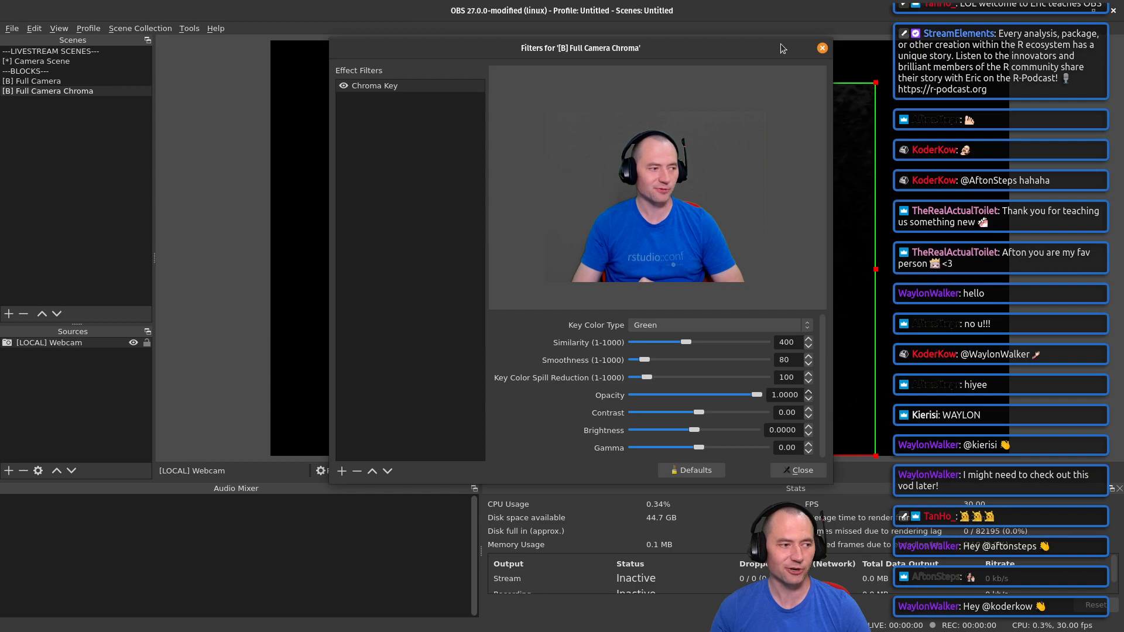
{"action": "left_click_drag", "start_coordinate": [781, 45], "coordinate": [1123, 234]}
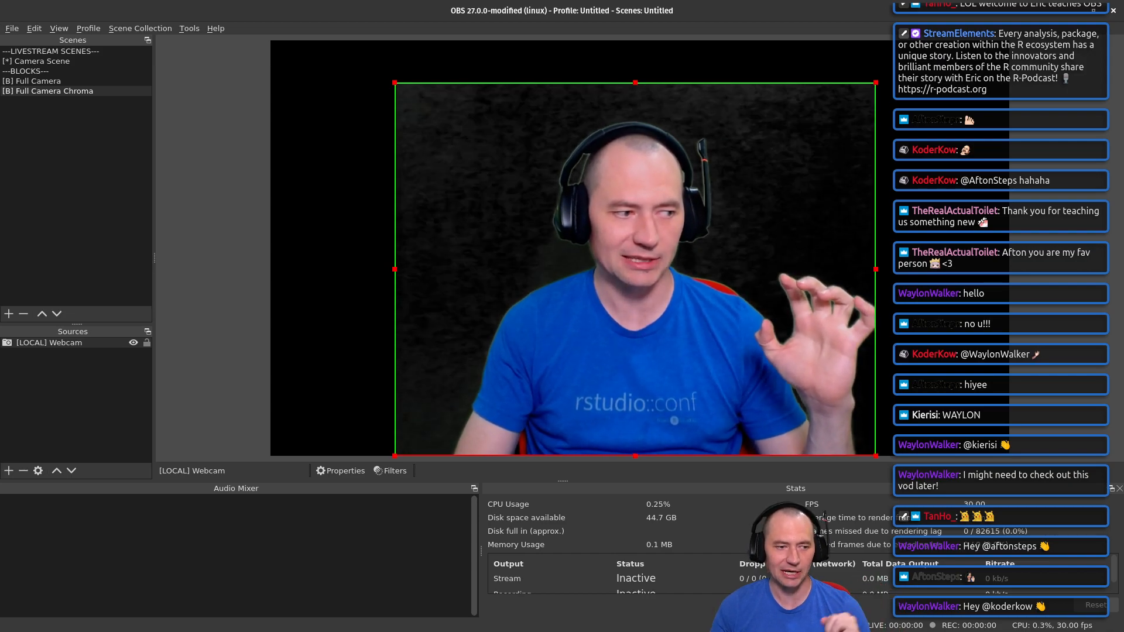
{"action": "left_click_drag", "start_coordinate": [1123, 120], "coordinate": [494, 94]}
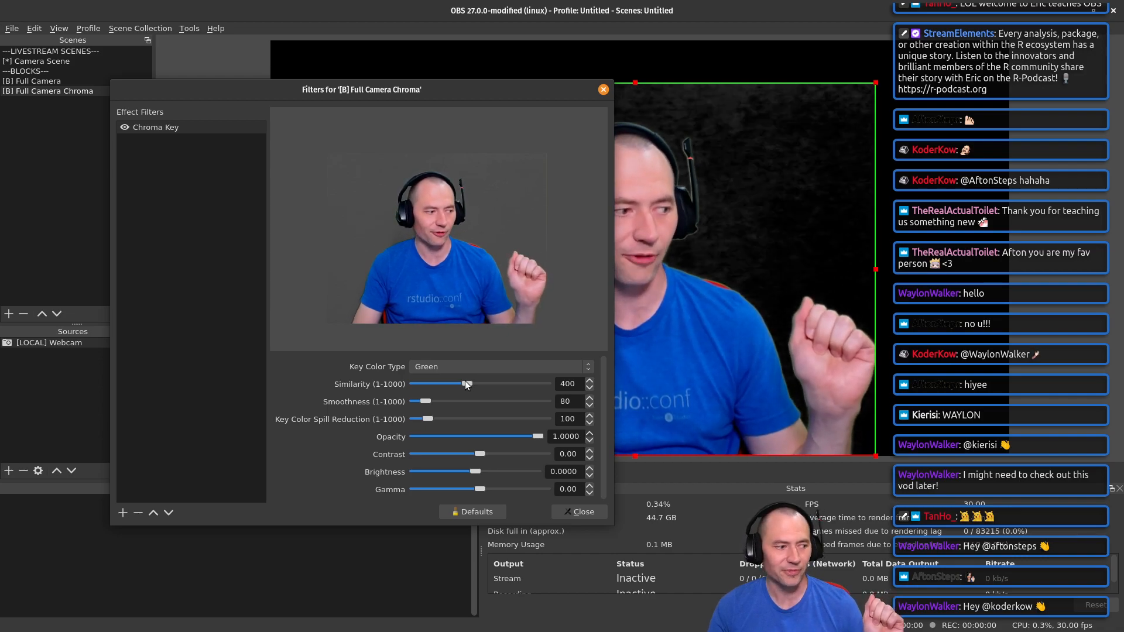
{"action": "left_click_drag", "start_coordinate": [465, 381], "coordinate": [402, 383]}
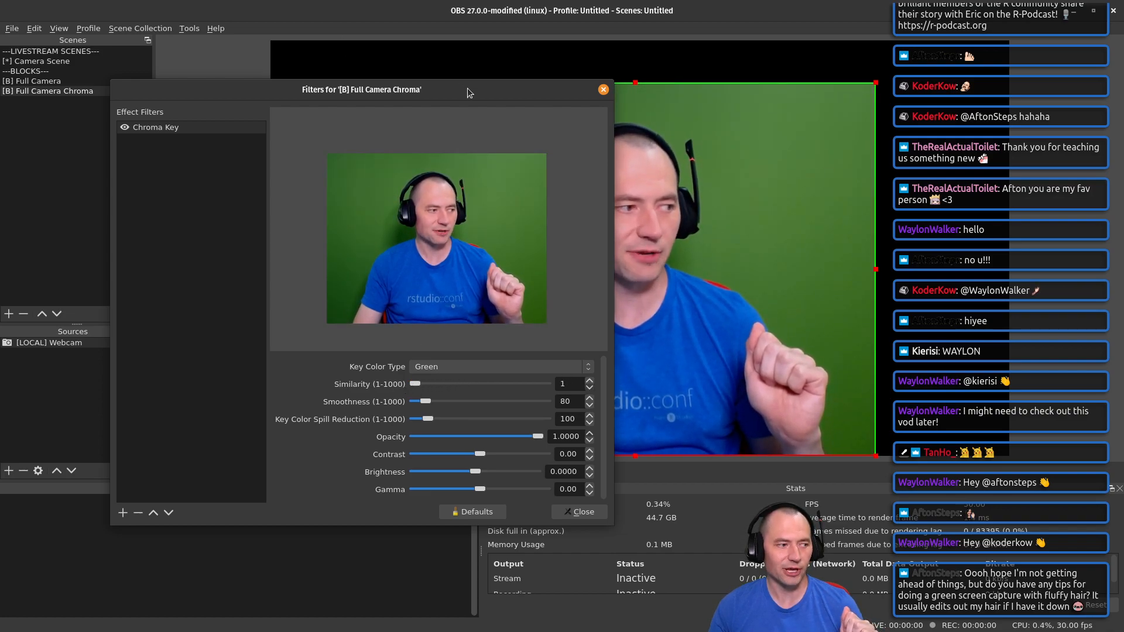
{"action": "left_click_drag", "start_coordinate": [459, 89], "coordinate": [349, 113]}
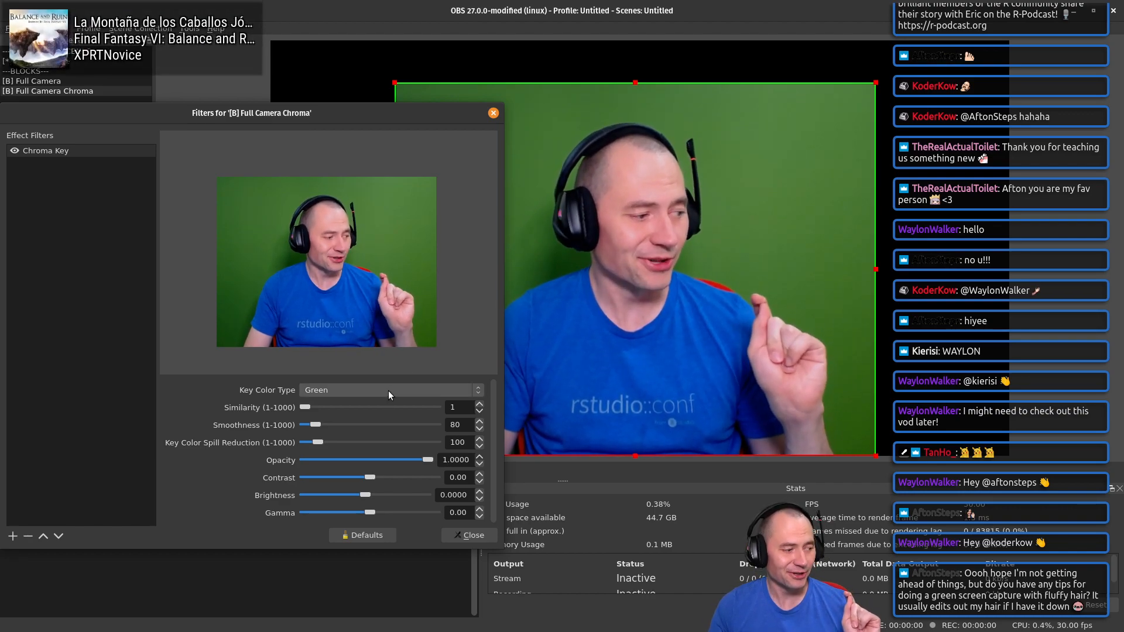
Step: Switch the Chroma Key filter to a custom key colour, #54803d, sampled from the green backdrop on the canvas
{"action": "left_click", "coordinate": [477, 399]}
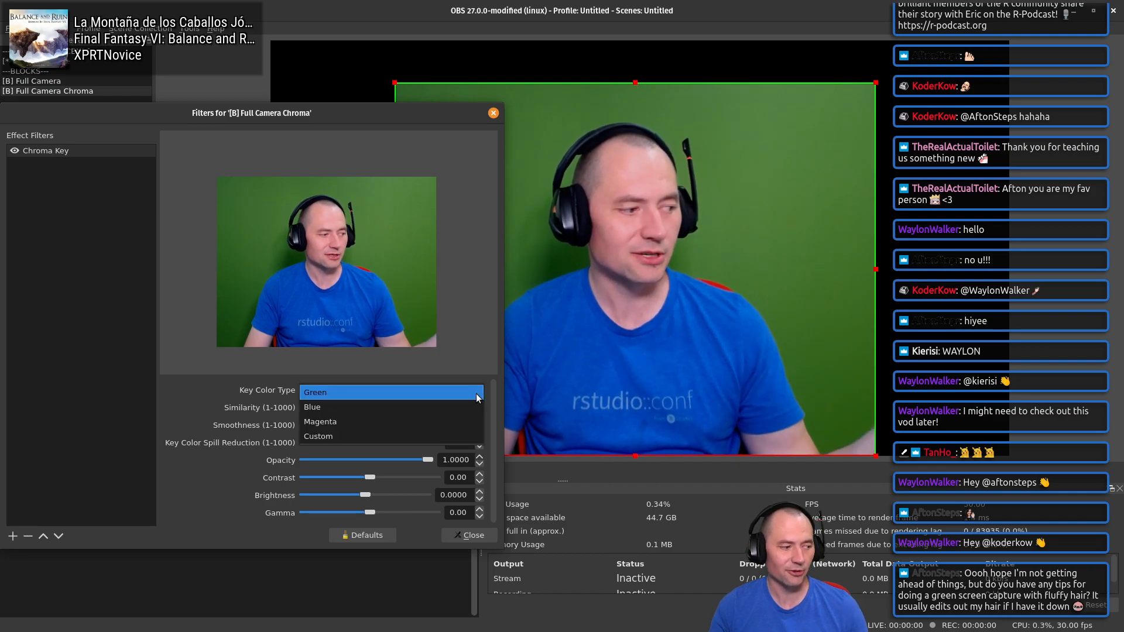
{"action": "left_click", "coordinate": [374, 438]}
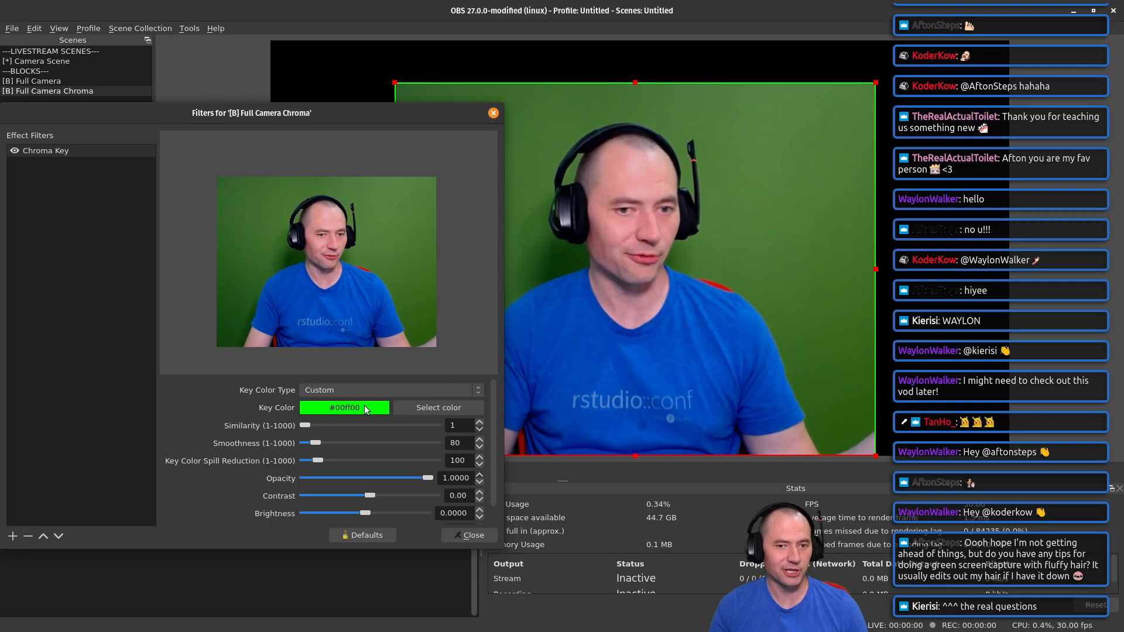
{"action": "left_click", "coordinate": [420, 408]}
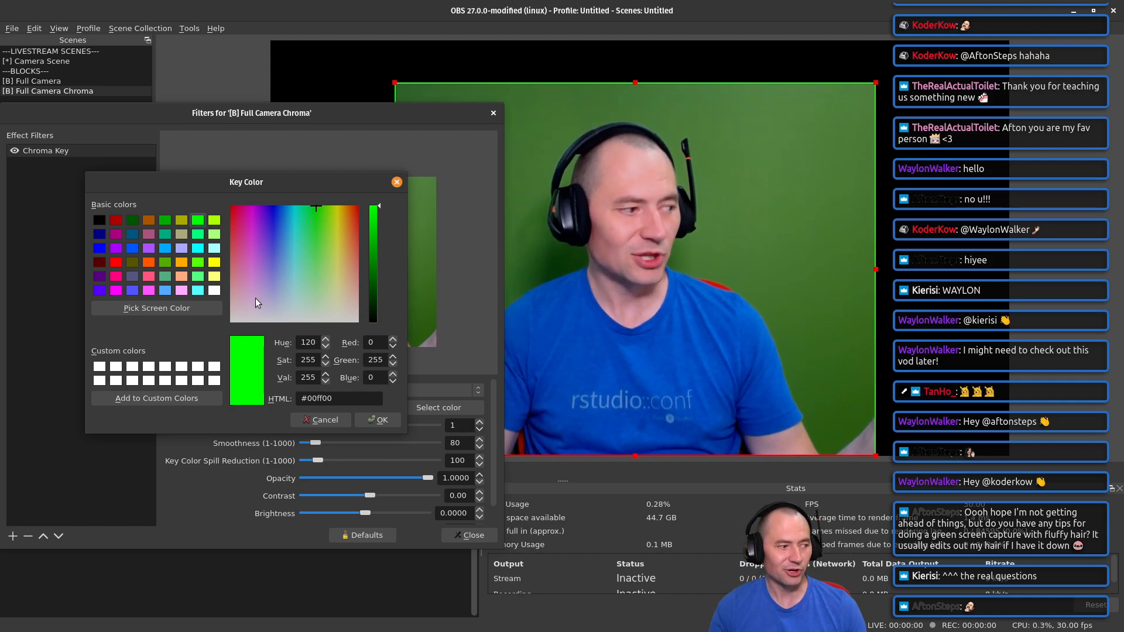
{"action": "left_click", "coordinate": [187, 306]}
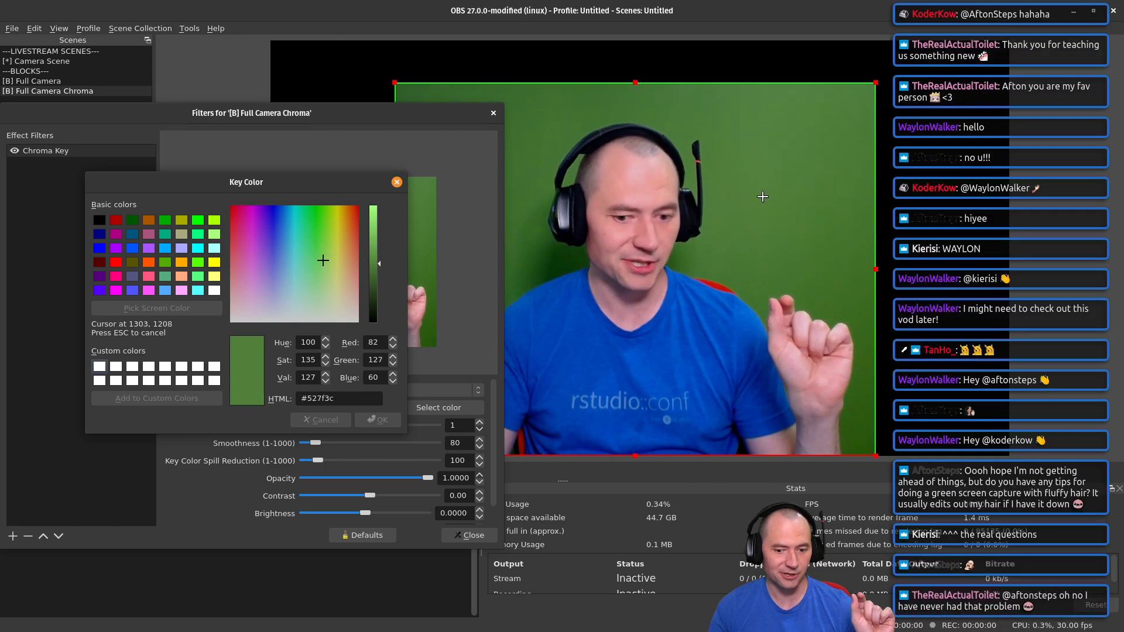
{"action": "left_click", "coordinate": [763, 195]}
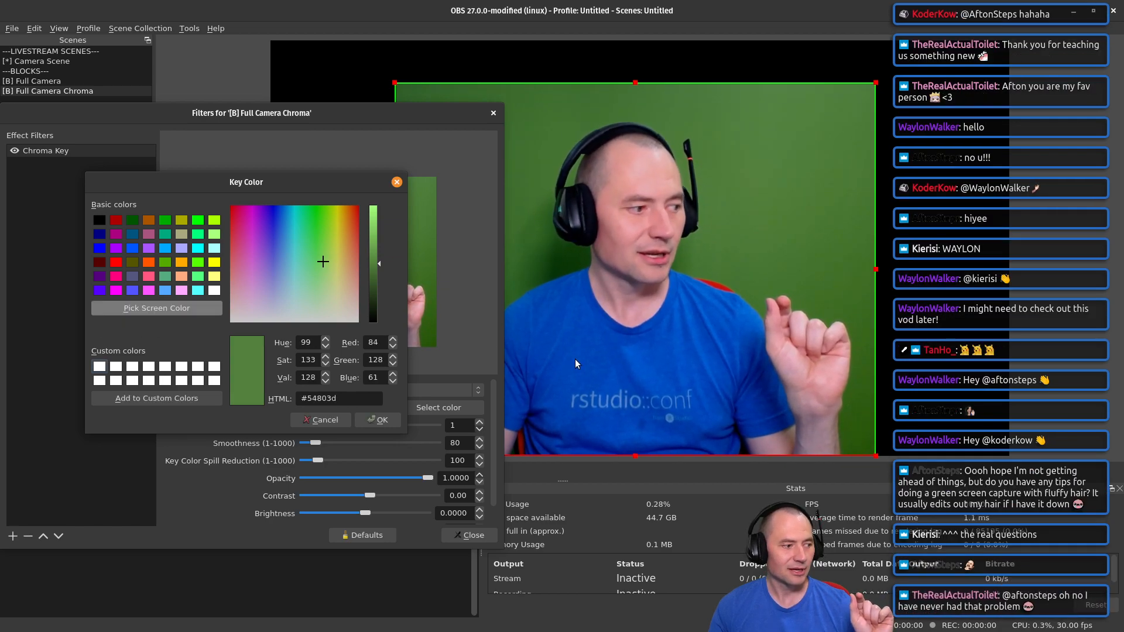
{"action": "left_click", "coordinate": [379, 420]}
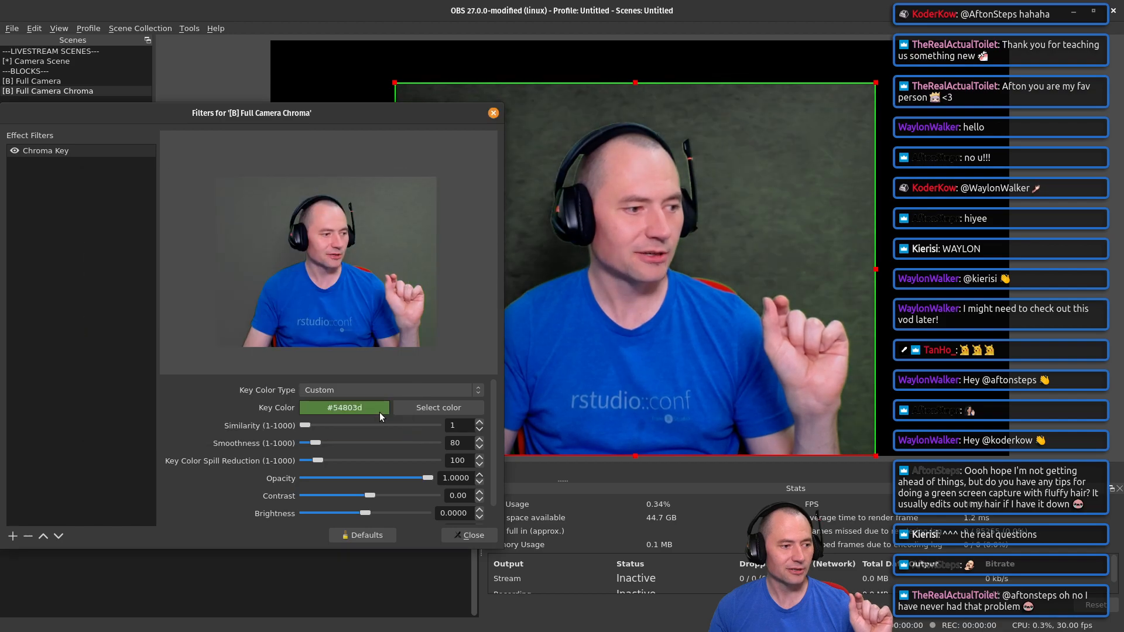
Step: Tune the Chroma Key filter to similarity 64, smoothness 46 and key color spill reduction 41, and close the filters window
{"action": "left_click_drag", "start_coordinate": [359, 117], "coordinate": [435, 154]}
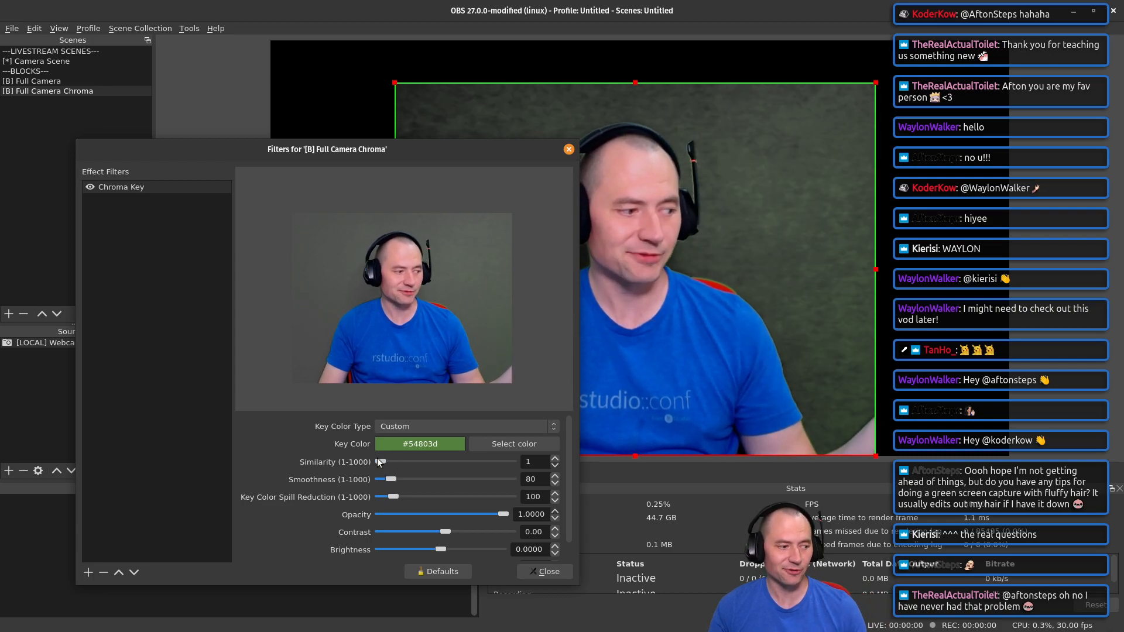
{"action": "left_click_drag", "start_coordinate": [378, 462], "coordinate": [391, 461]}
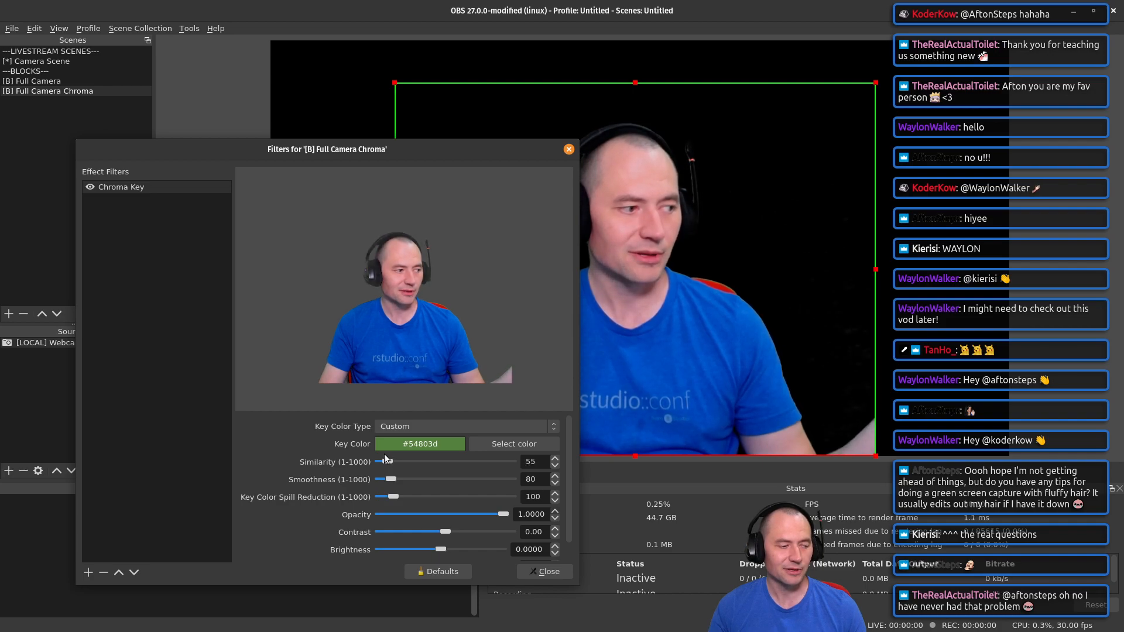
{"action": "left_click_drag", "start_coordinate": [392, 462], "coordinate": [385, 458]}
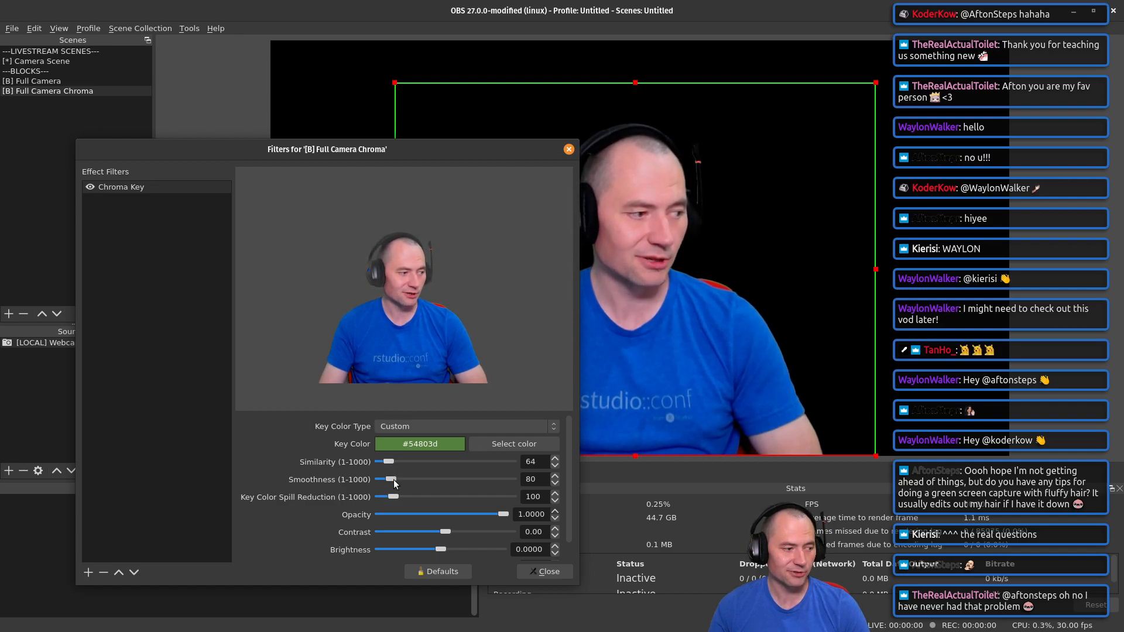
{"action": "left_click_drag", "start_coordinate": [395, 484], "coordinate": [398, 483]}
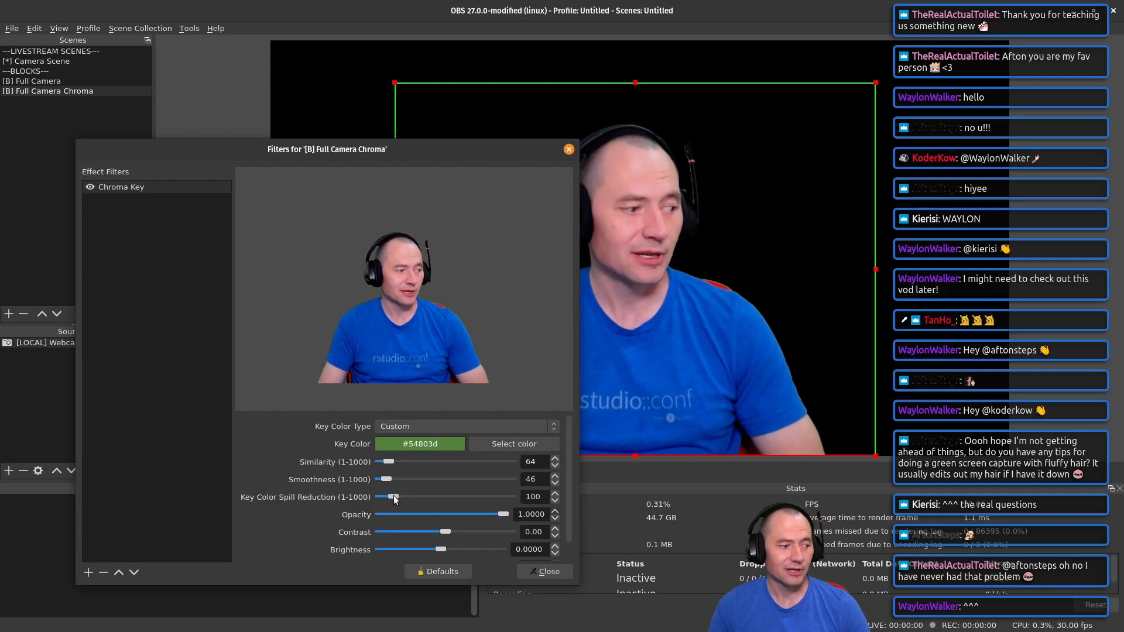
{"action": "left_click_drag", "start_coordinate": [416, 499], "coordinate": [389, 503]}
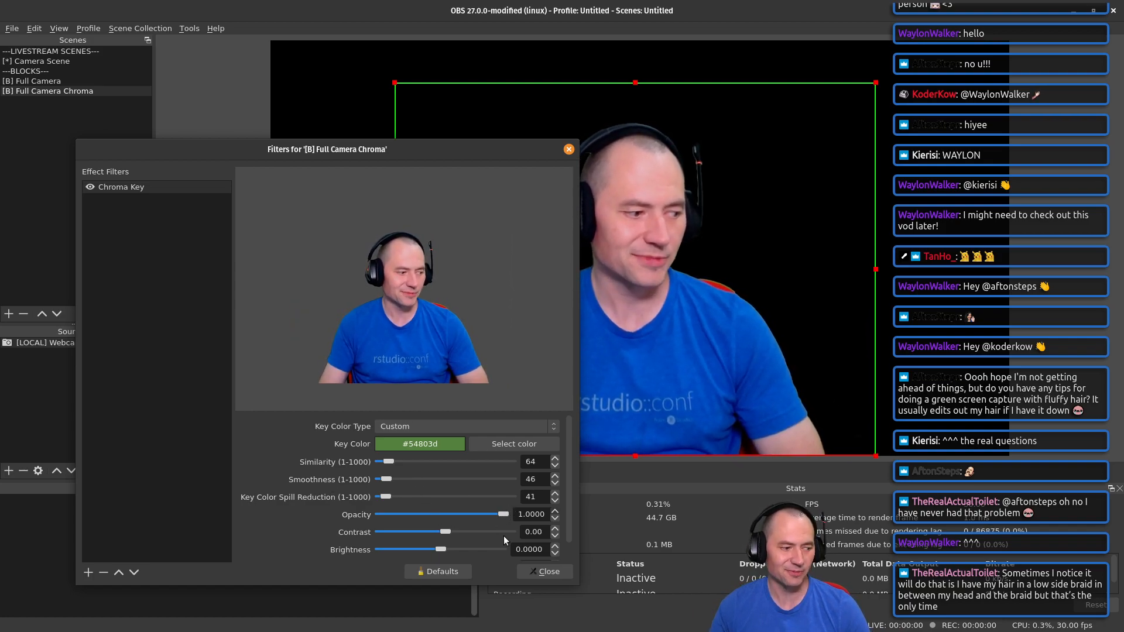
{"action": "left_click", "coordinate": [545, 572]}
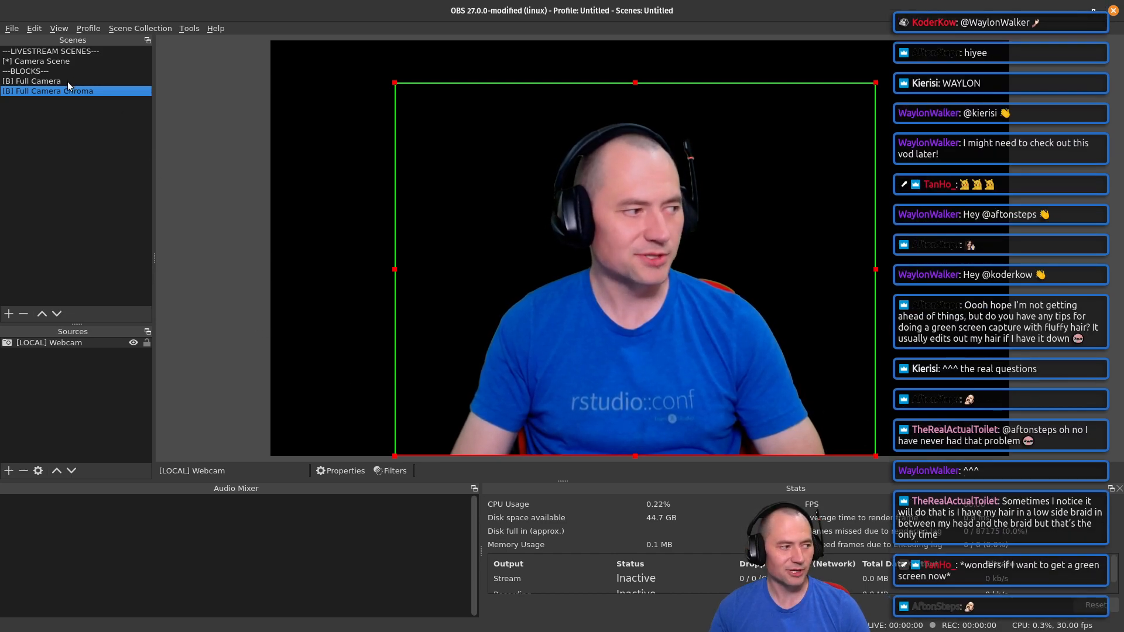
Step: Switch between the [B] Full Camera and [B] Full Camera Chroma scenes to compare the backdrop with and without keying
{"action": "left_click", "coordinate": [68, 82]}
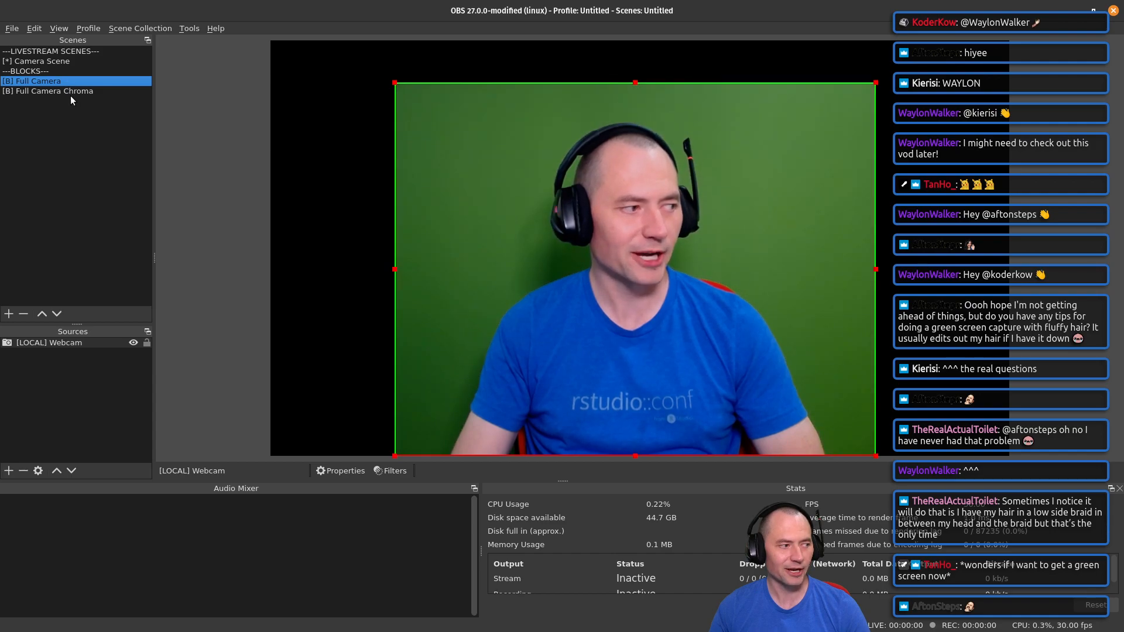
{"action": "left_click", "coordinate": [72, 92]}
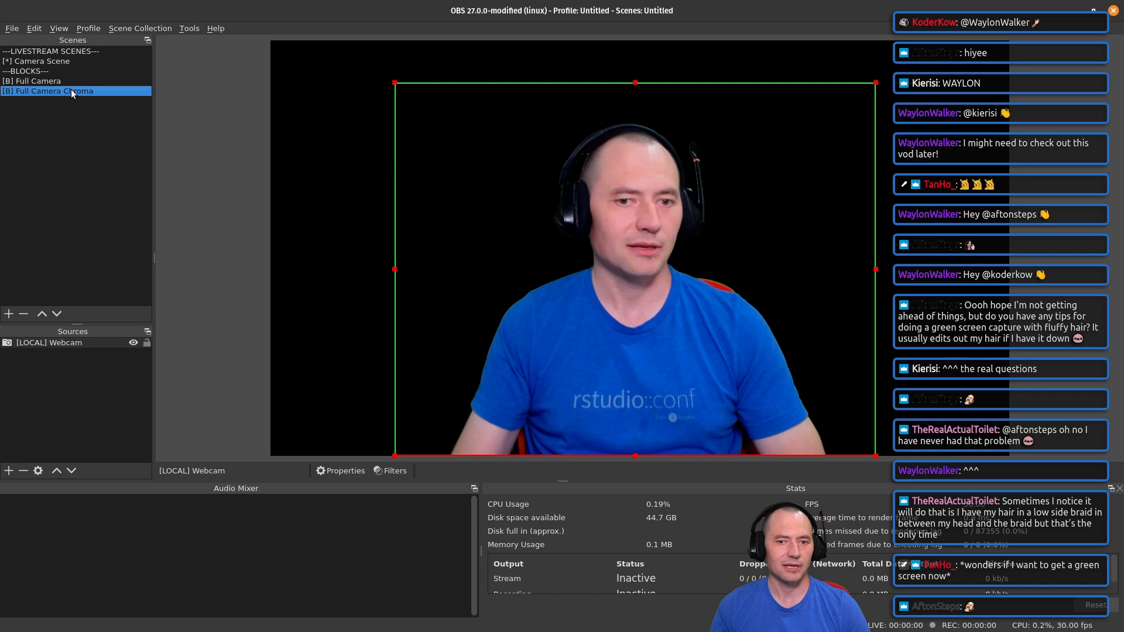
{"action": "left_click", "coordinate": [33, 80]}
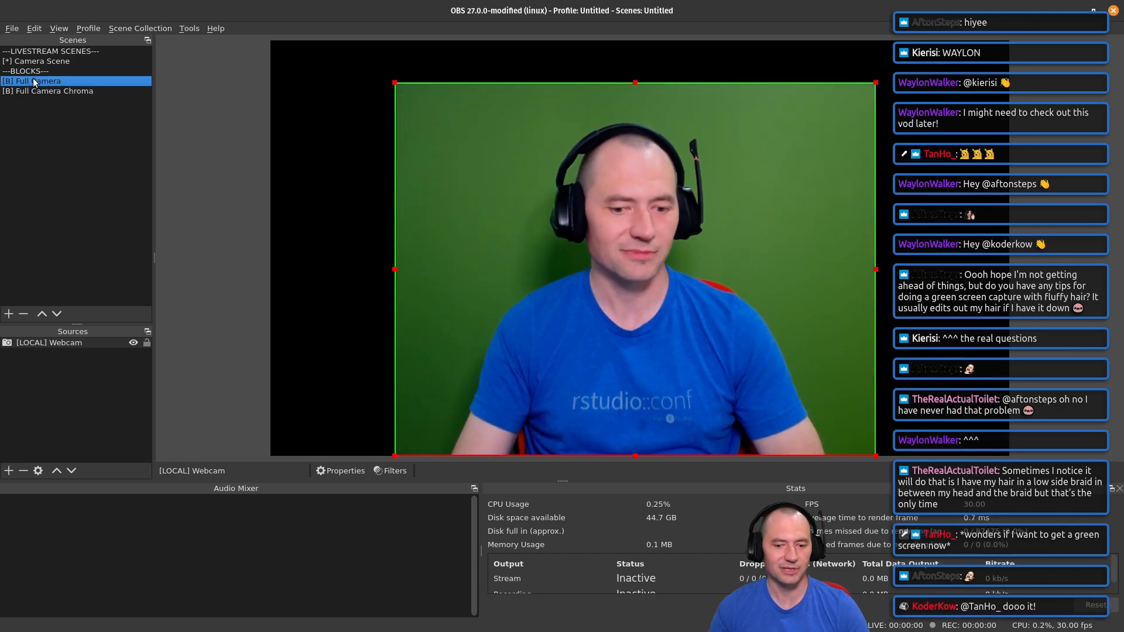
{"action": "left_click", "coordinate": [63, 90]}
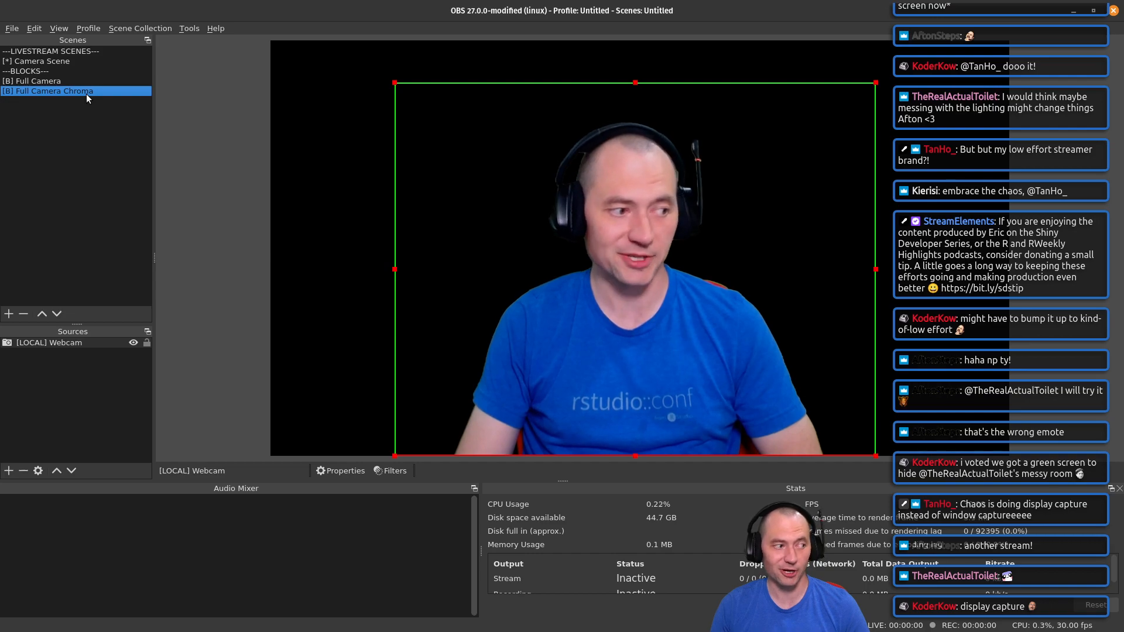
Step: Duplicate the [B] Full Camera Chroma scene under the name "[B] Full Camera Background"
{"action": "right_click", "coordinate": [86, 94]}
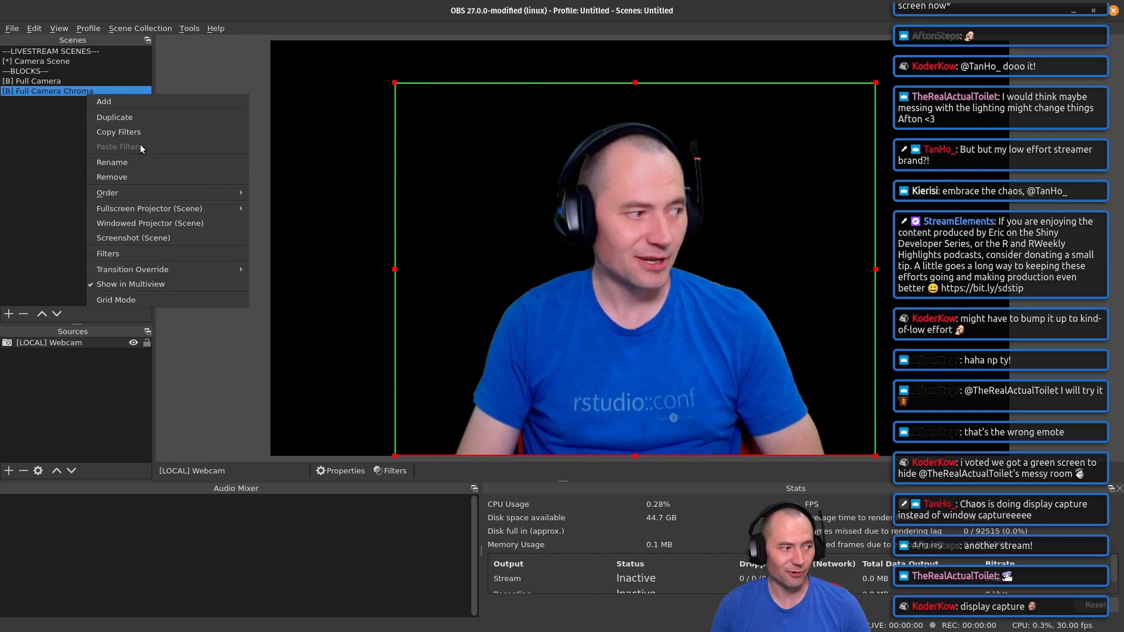
{"action": "left_click", "coordinate": [143, 121]}
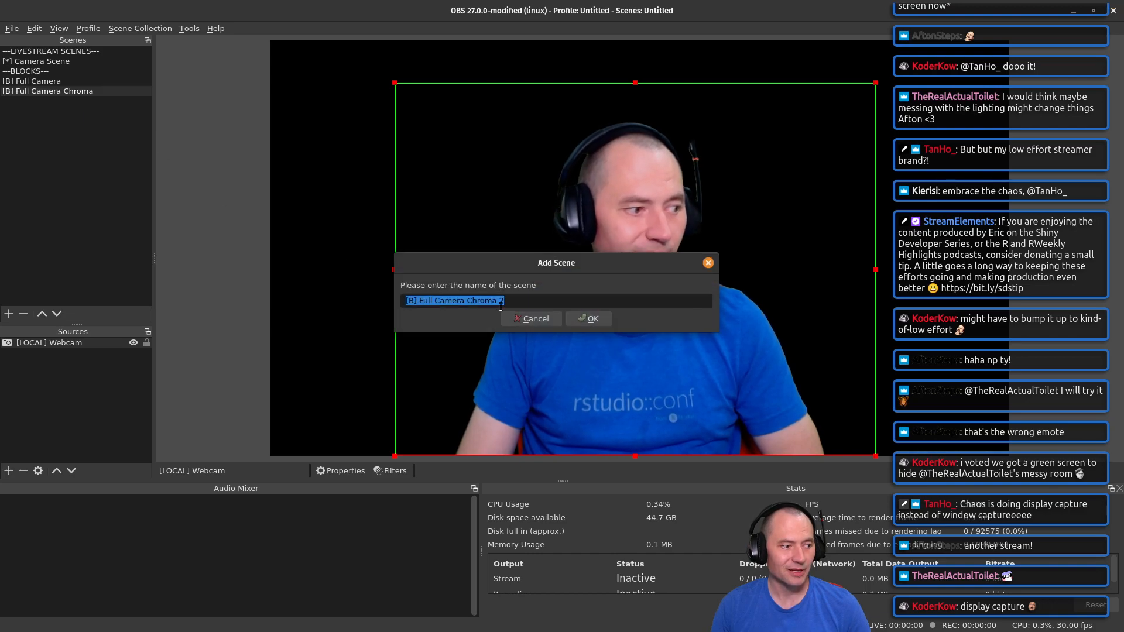
{"action": "key", "text": "End"}
{"action": "key", "text": "BackSpace"}
{"action": "key", "text": "BackSpace"}
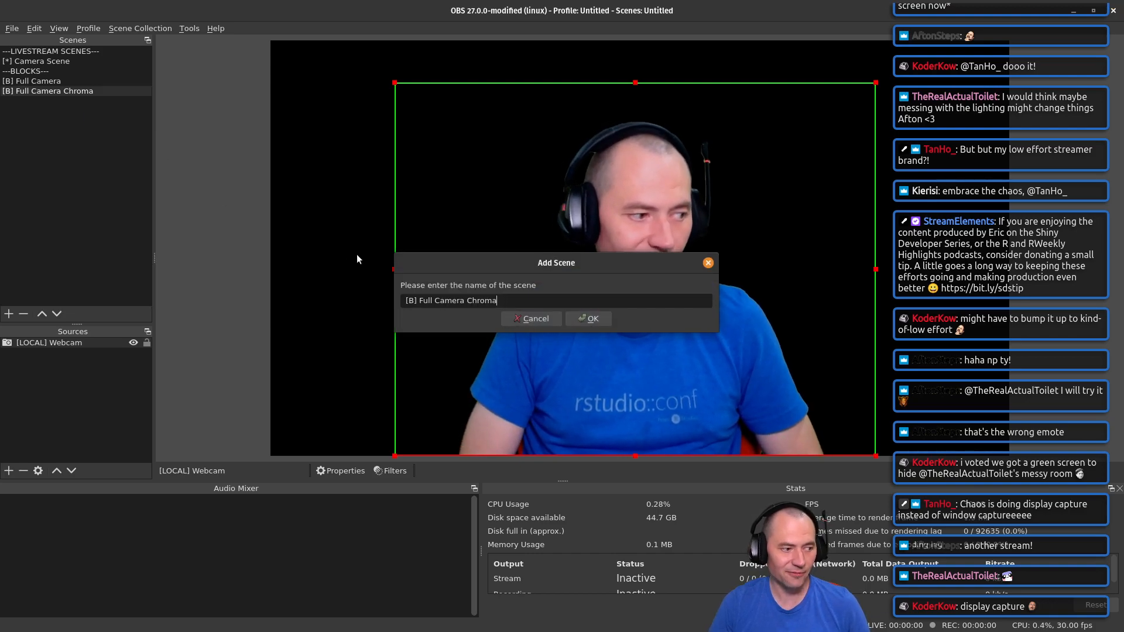
{"action": "key", "text": "BackSpace"}
{"action": "key", "text": "BackSpace"}
{"action": "key", "text": "BackSpace"}
{"action": "key", "text": "BackSpace"}
{"action": "key", "text": "BackSpace"}
{"action": "key", "text": "BackSpace"}
{"action": "key", "text": "BackSpace"}
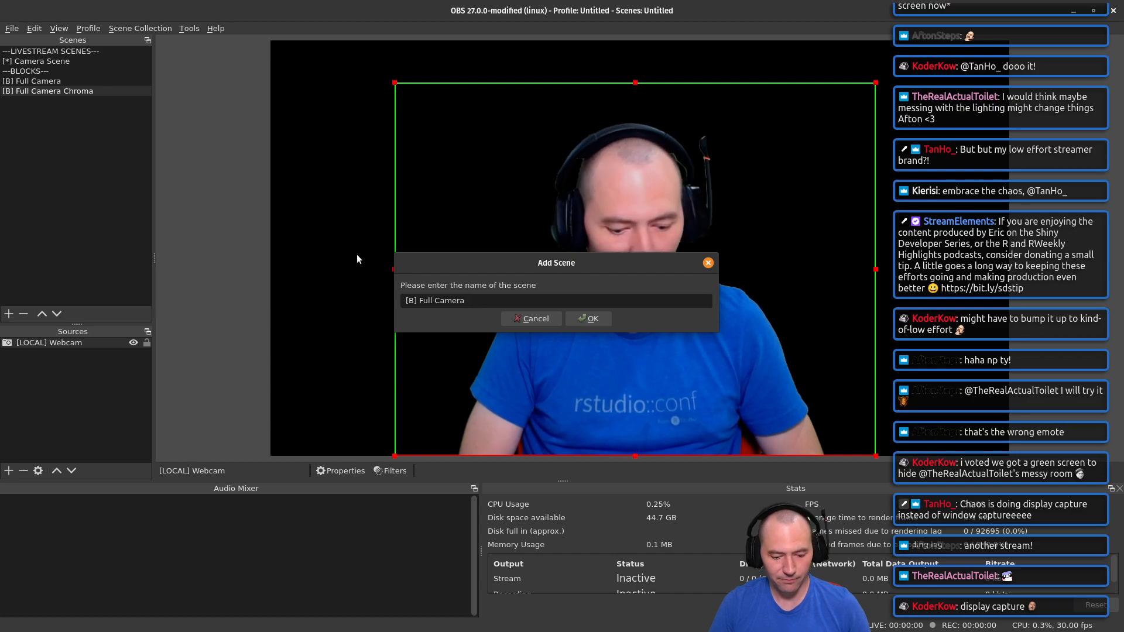
{"action": "type", "text": "Background"}
{"action": "key", "text": "Return"}
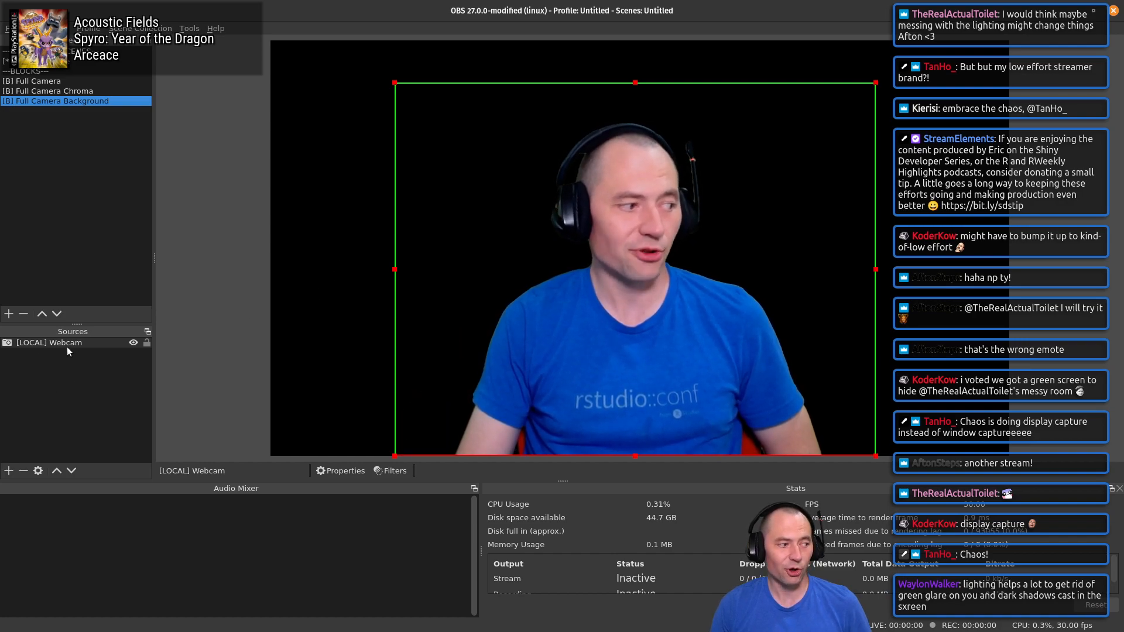
Step: Add a new image source named "[LOCAL] wallpaper background" to the [B] Full Camera Background scene
{"action": "left_click", "coordinate": [8, 471]}
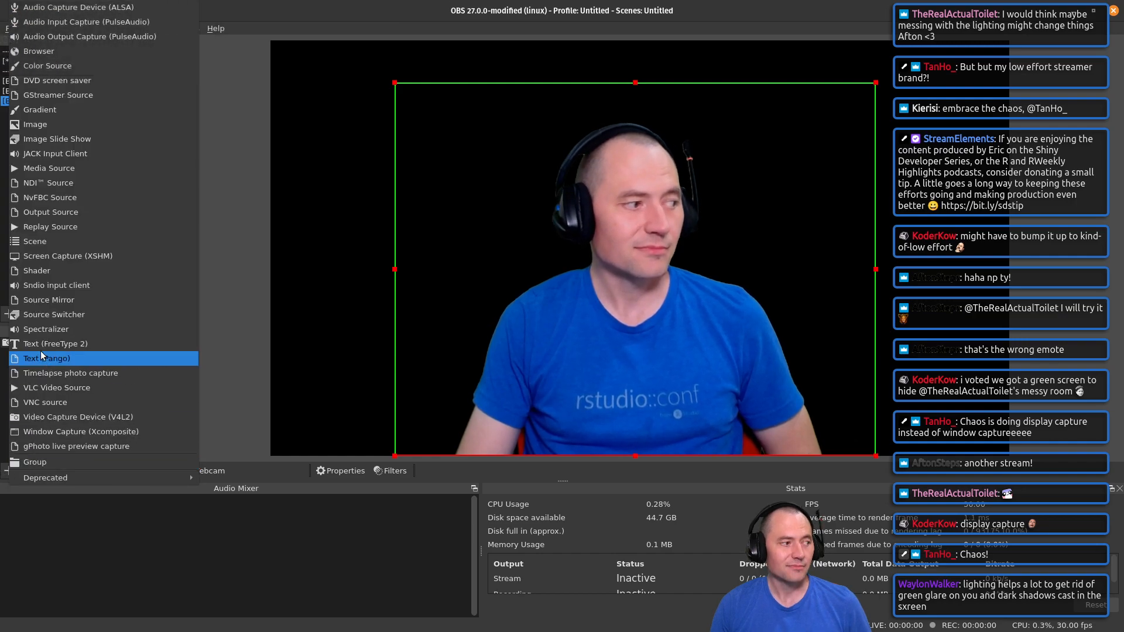
{"action": "left_click", "coordinate": [38, 126]}
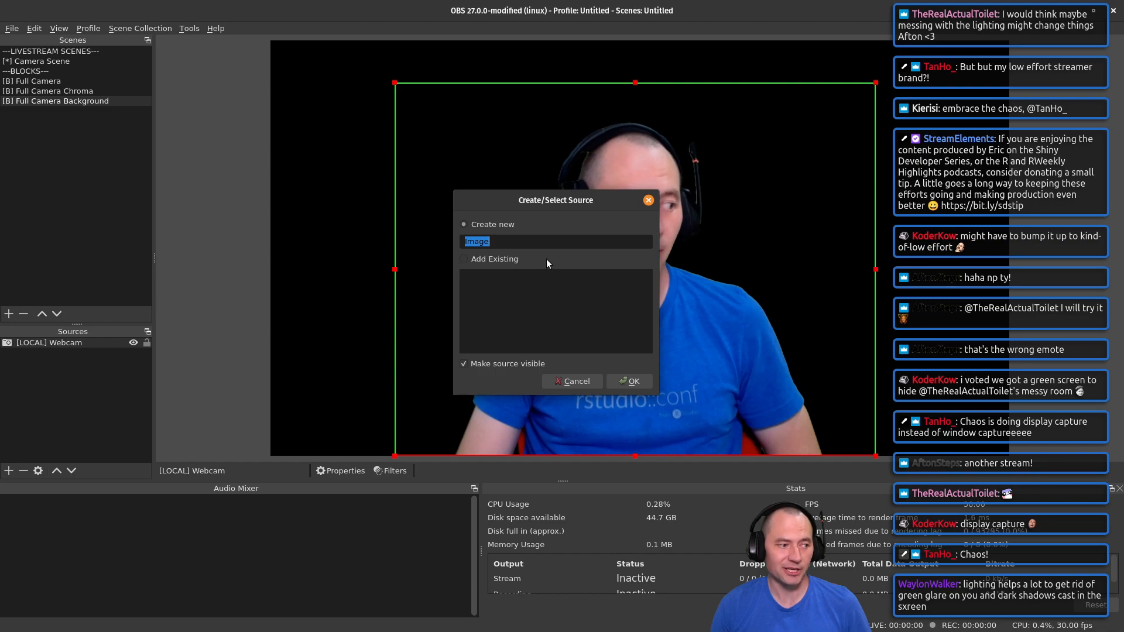
{"action": "type", "text": "[LOCAL"}
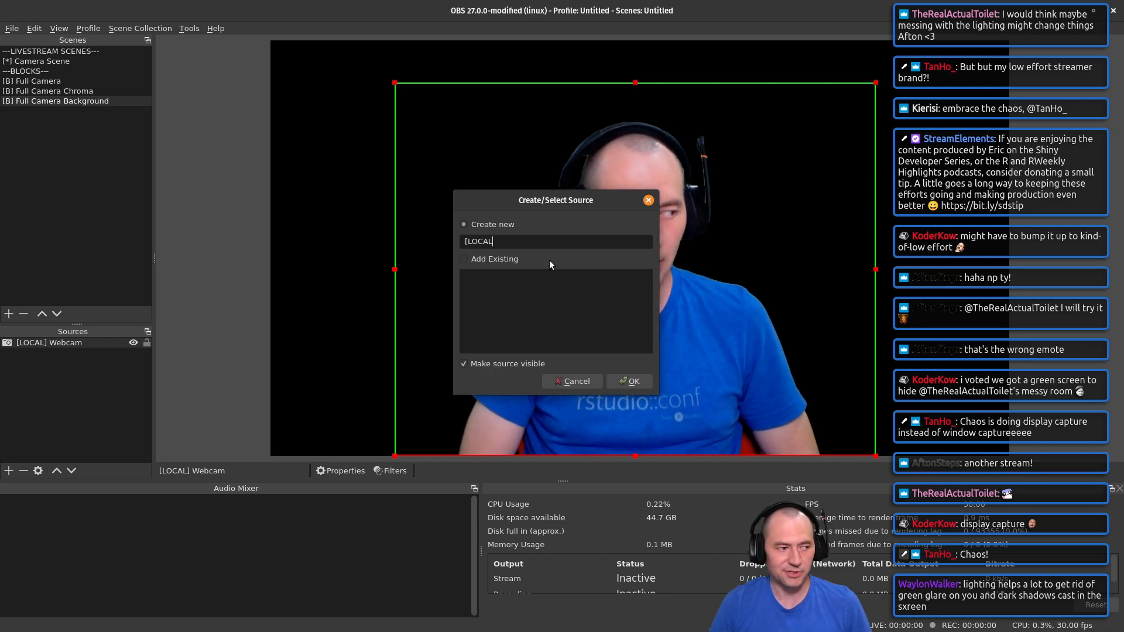
{"action": "type", "text": "] "}
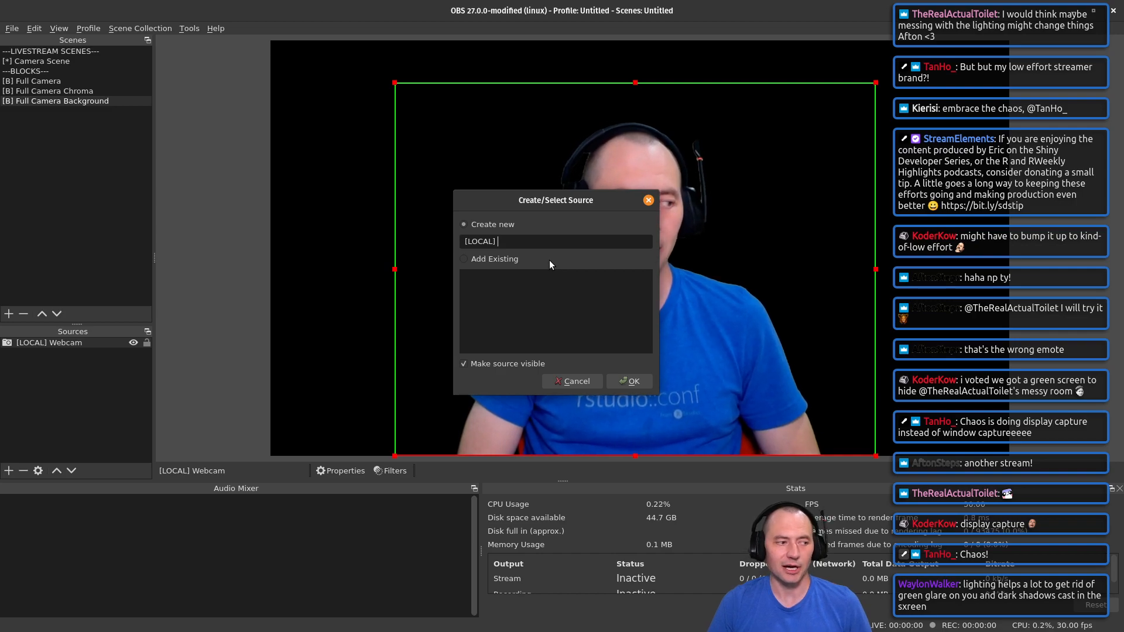
{"action": "type", "text": "wallpaper"}
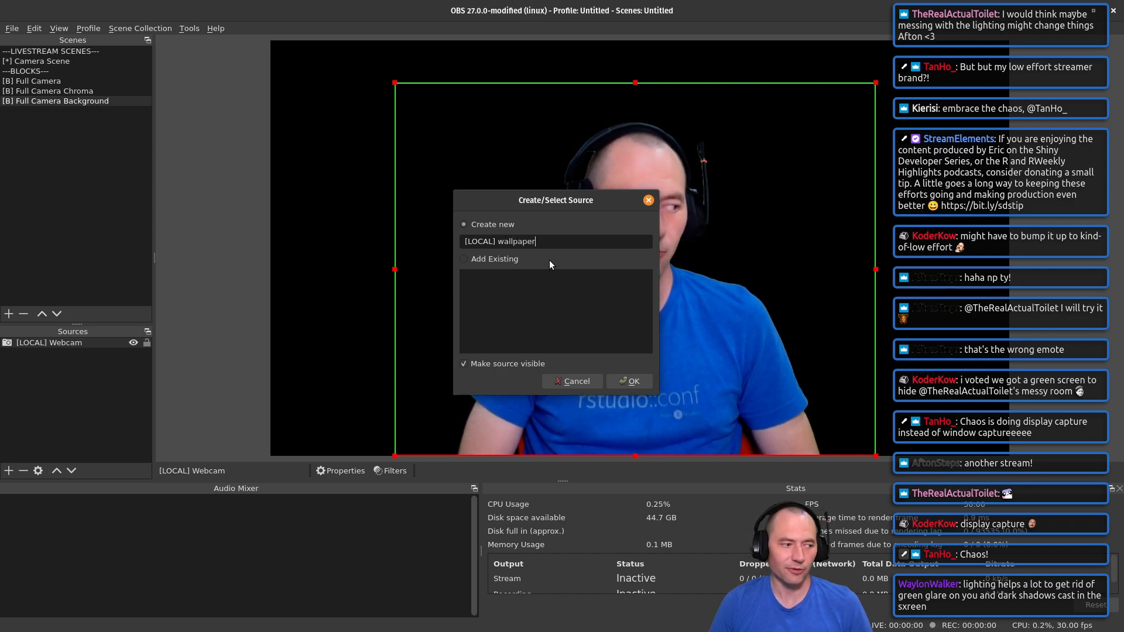
{"action": "type", "text": " background"}
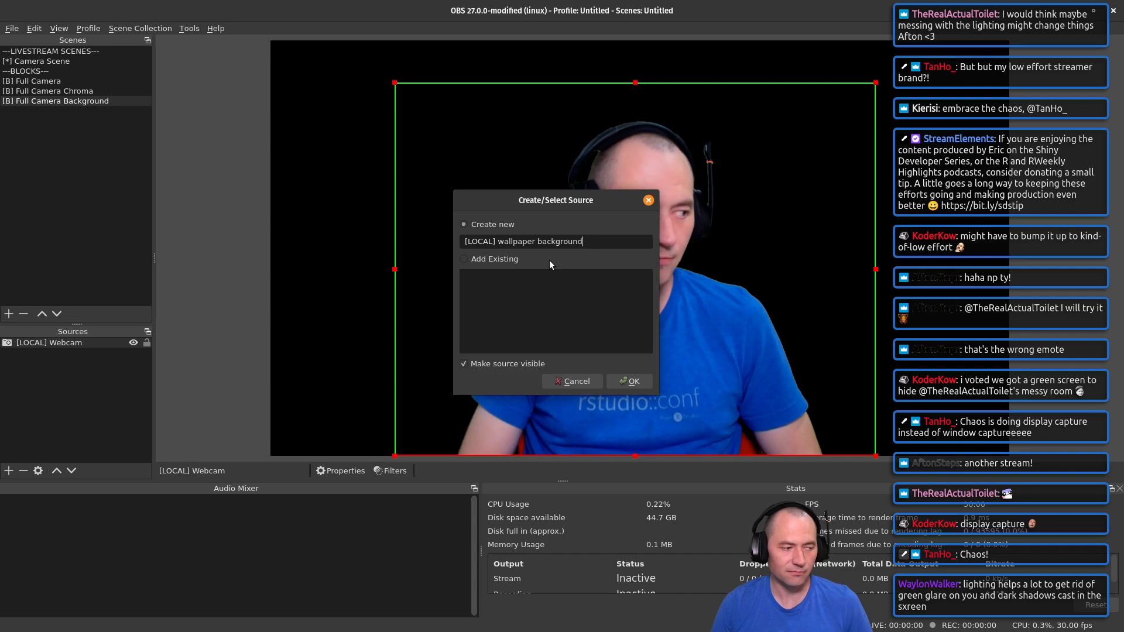
{"action": "left_click", "coordinate": [631, 382]}
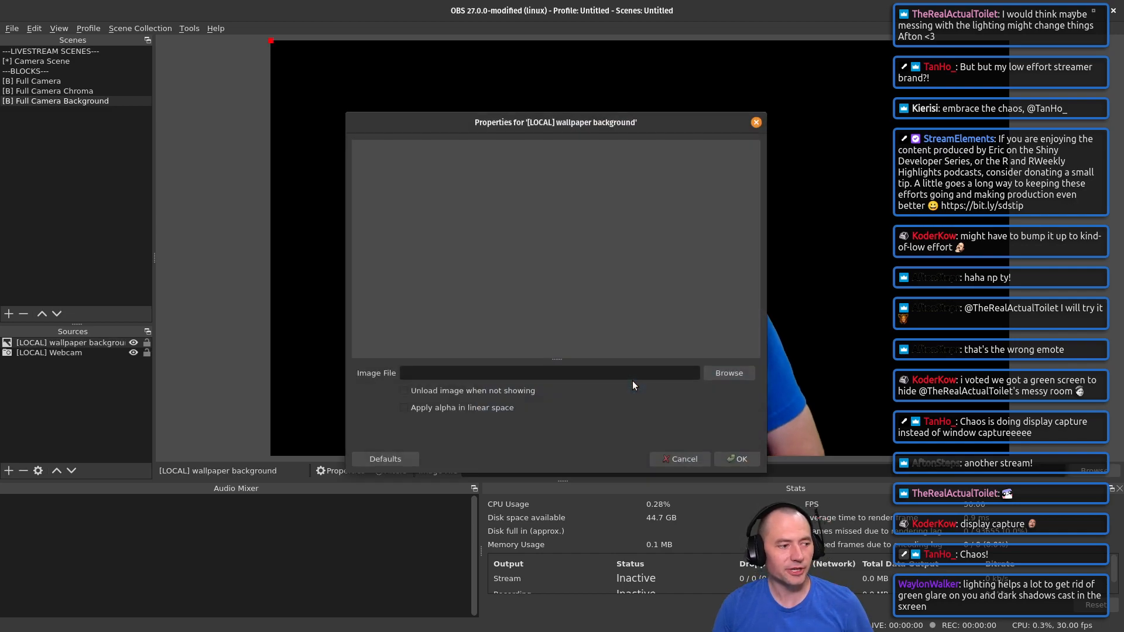
Step: Load obs_tutorial_backdrop.png from shinydevseries_projects/r_media_prod/img as the wallpaper image, set it to unload when not showing, and move the properties window aside
{"action": "left_click", "coordinate": [727, 374]}
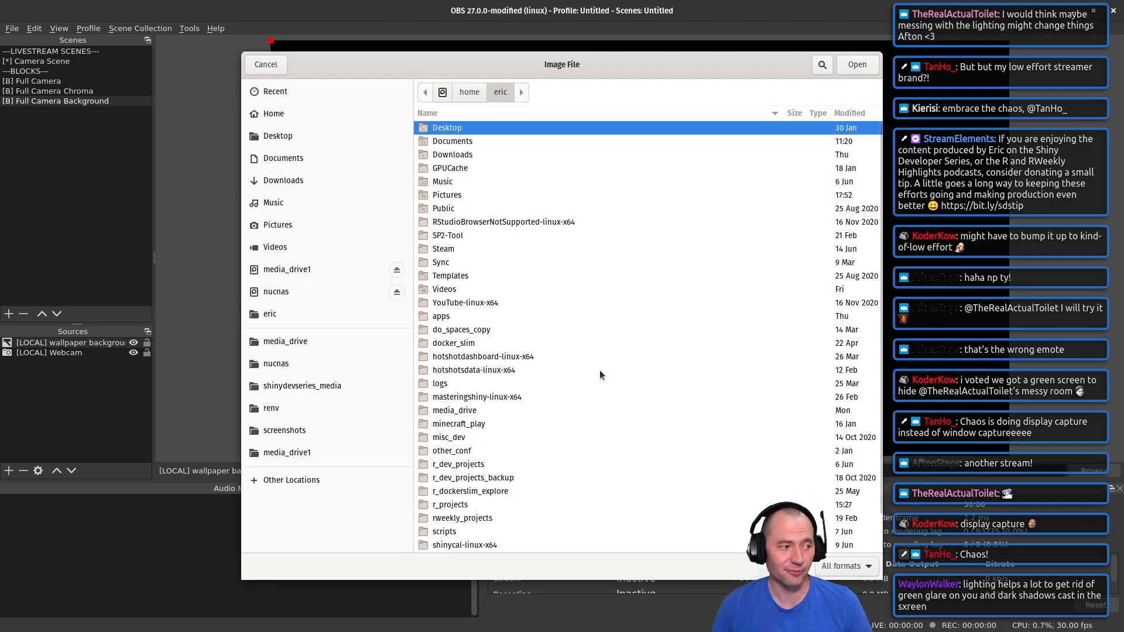
{"action": "scroll", "coordinate": [489, 450], "scroll_direction": "down", "scroll_amount": 1}
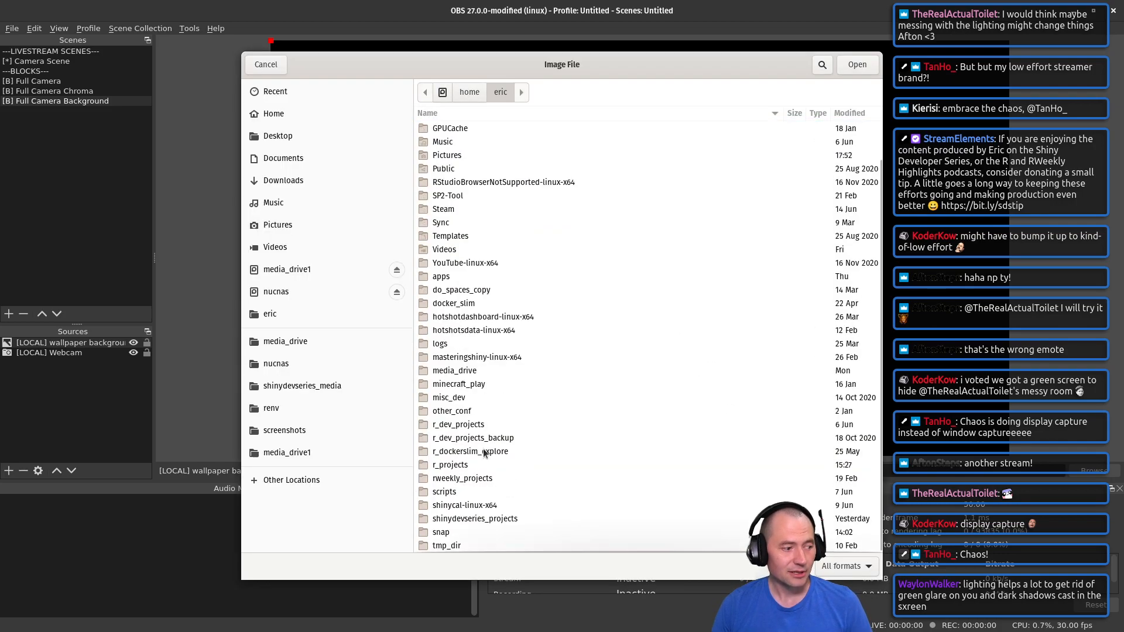
{"action": "double_click", "coordinate": [482, 520]}
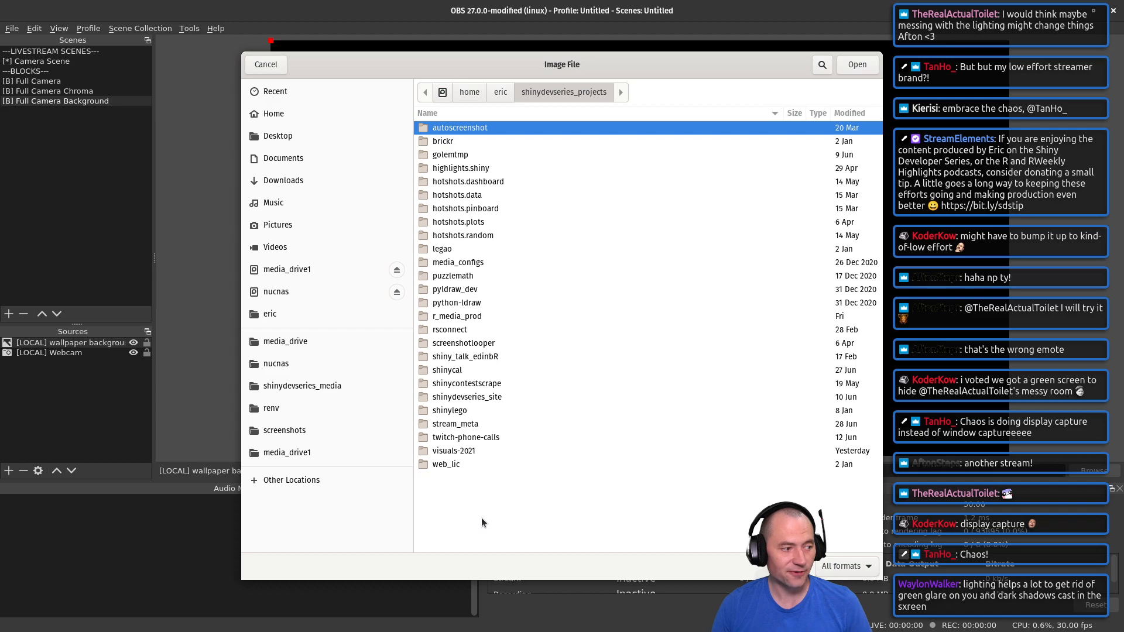
{"action": "double_click", "coordinate": [460, 316]}
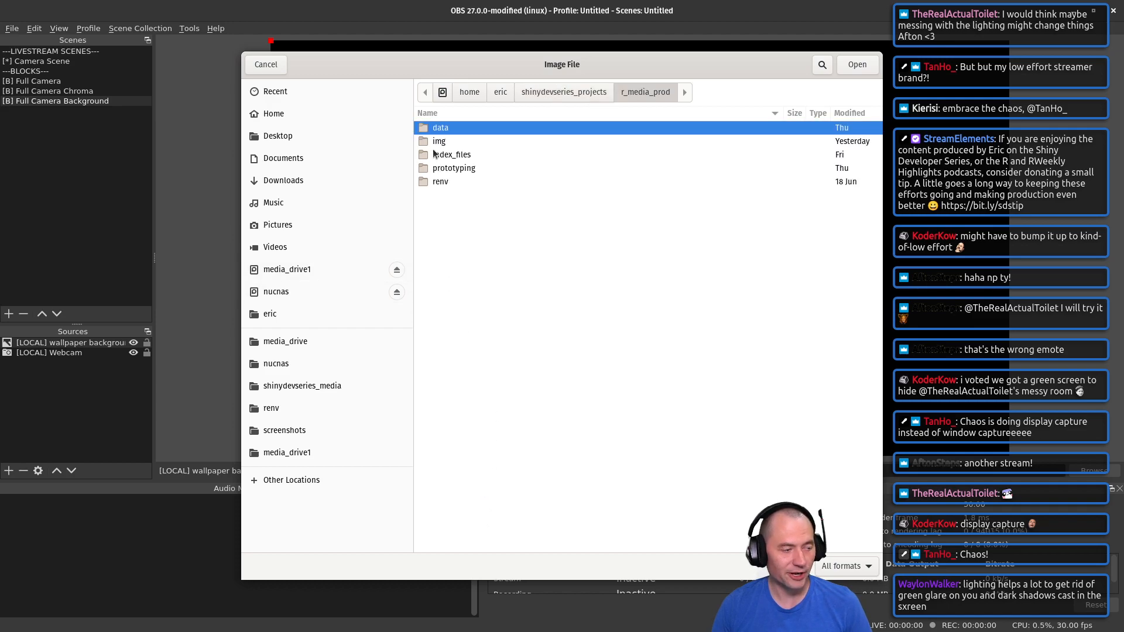
{"action": "double_click", "coordinate": [445, 141]}
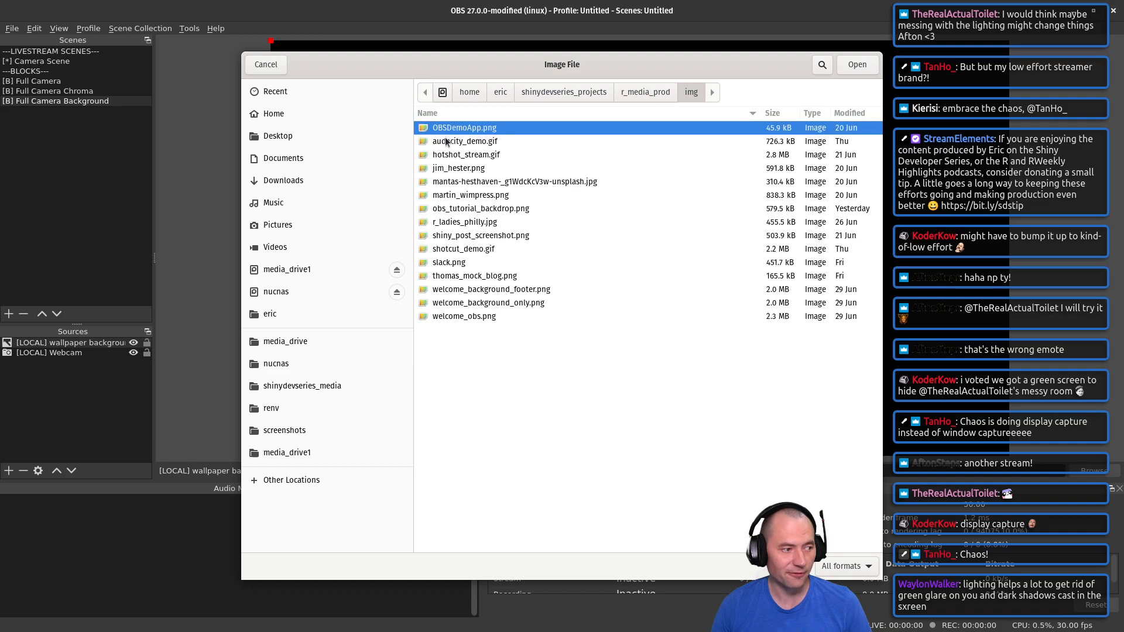
{"action": "left_click", "coordinate": [499, 210]}
{"action": "left_click", "coordinate": [857, 65]}
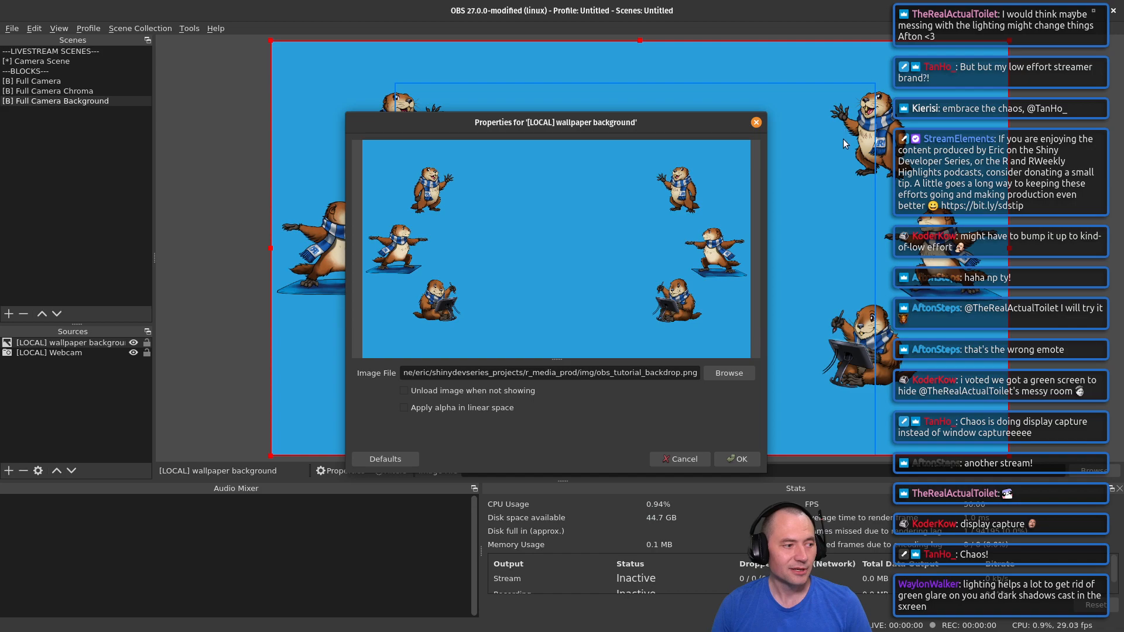
{"action": "left_click_drag", "start_coordinate": [636, 122], "coordinate": [716, 93]}
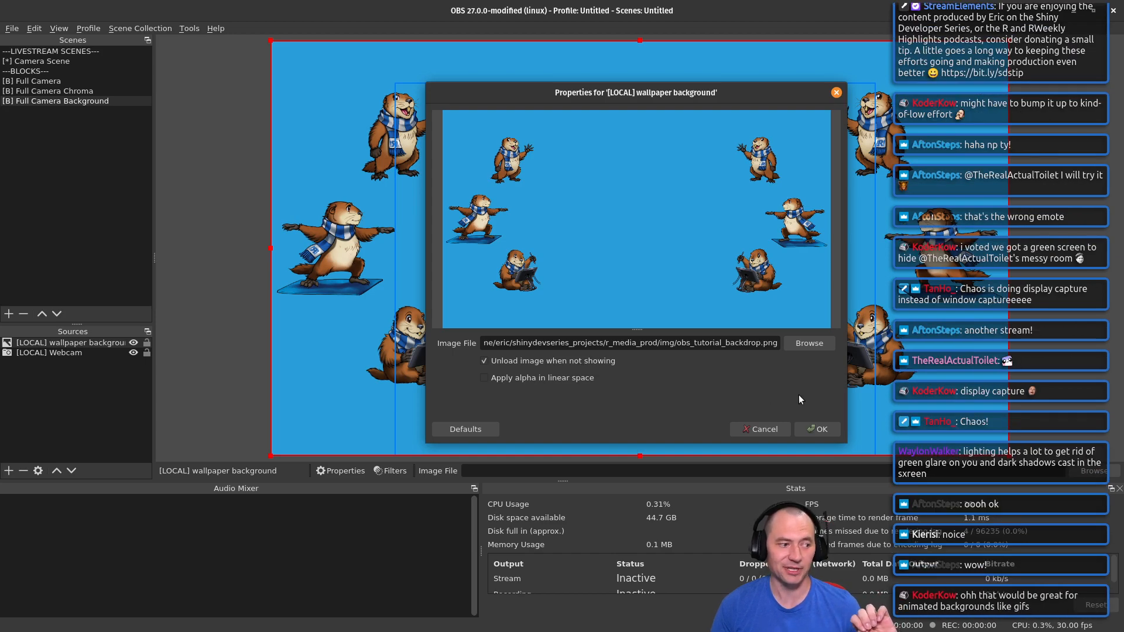
Step: Accept the wallpaper image properties and move the [LOCAL] wallpaper background source below the [LOCAL] Webcam source
{"action": "left_click", "coordinate": [812, 430]}
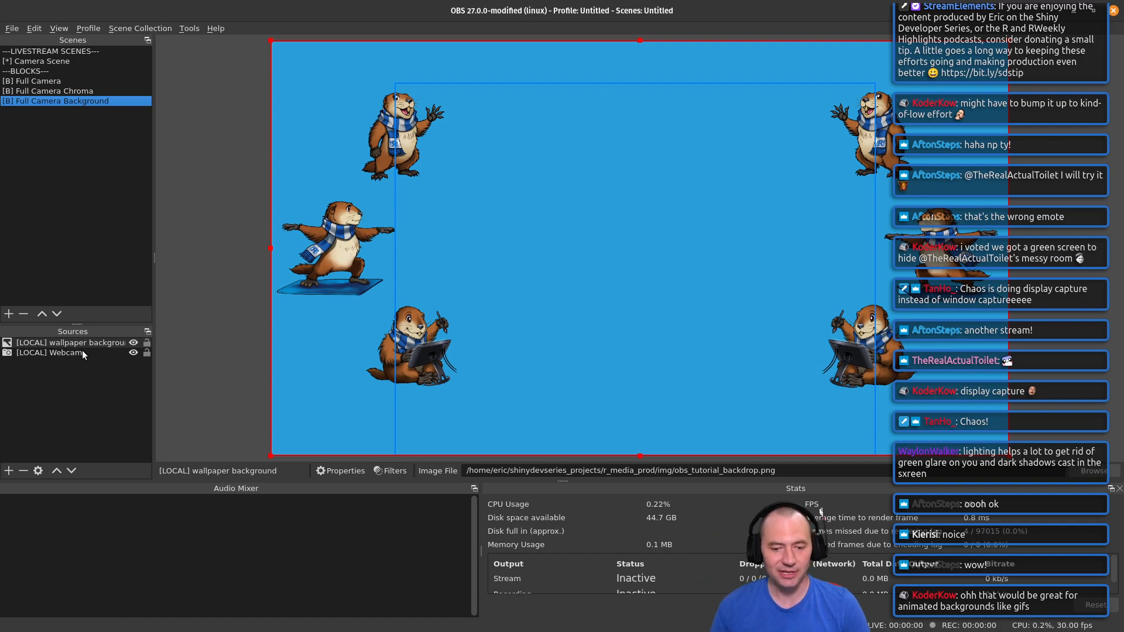
{"action": "left_click", "coordinate": [44, 343]}
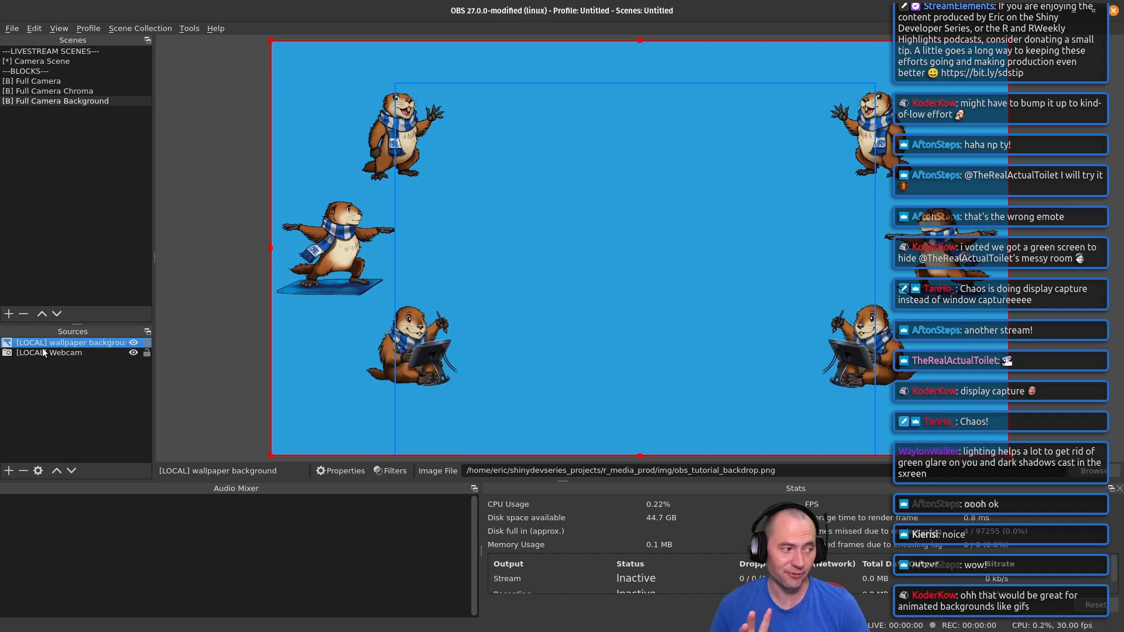
{"action": "left_click", "coordinate": [67, 469]}
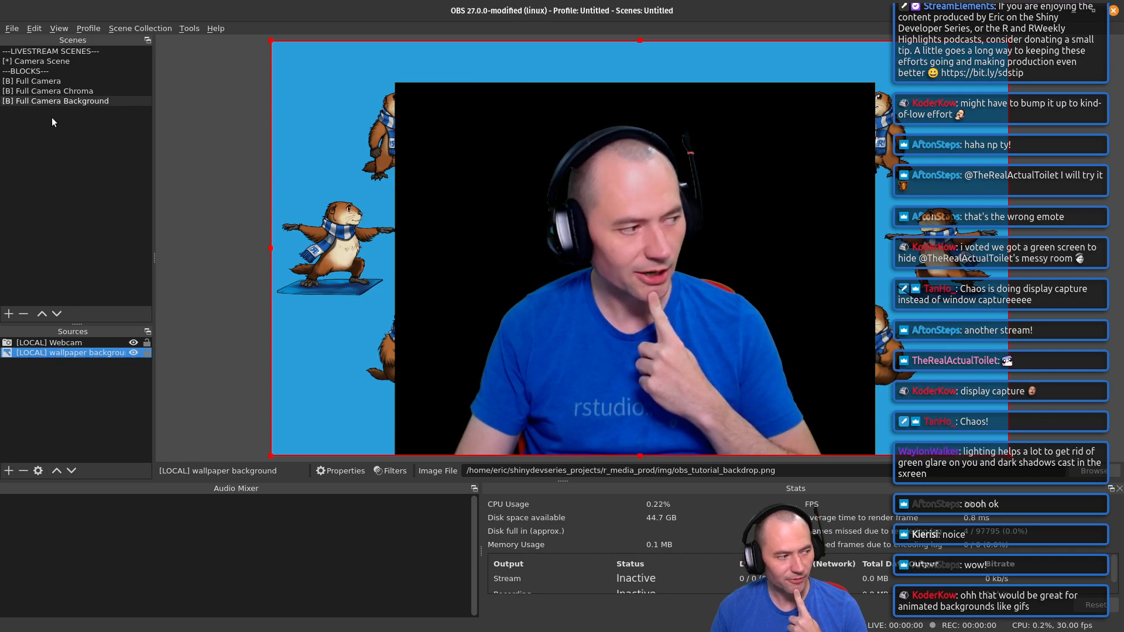
Step: Copy the filters of the [B] Full Camera Chroma scene and paste them onto the [B] Full Camera Background scene
{"action": "right_click", "coordinate": [57, 98]}
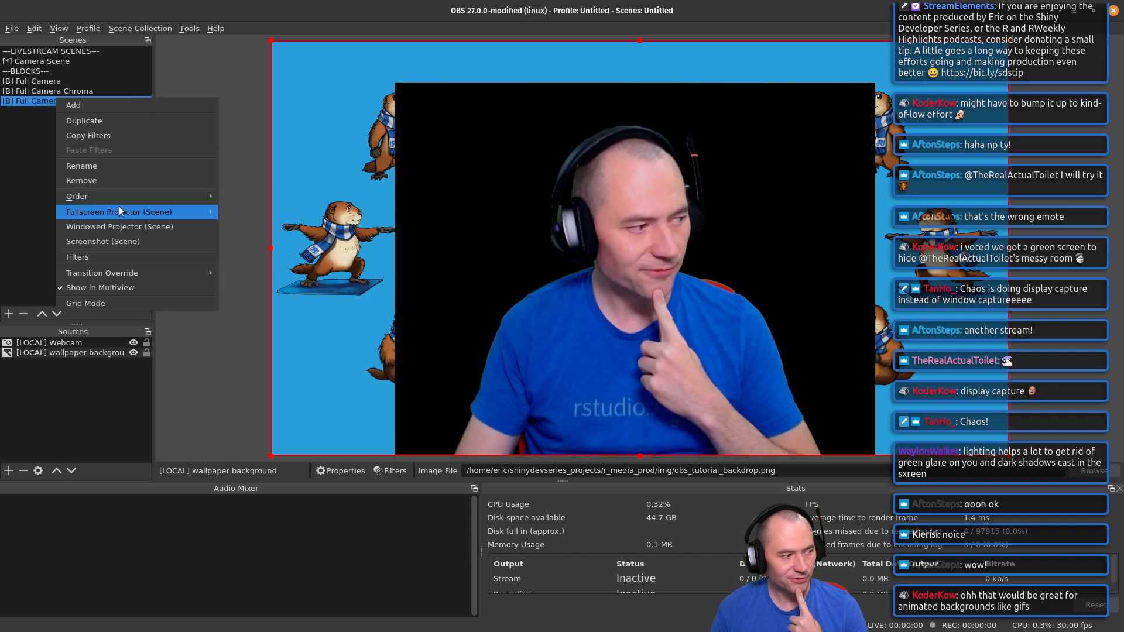
{"action": "left_click", "coordinate": [122, 136]}
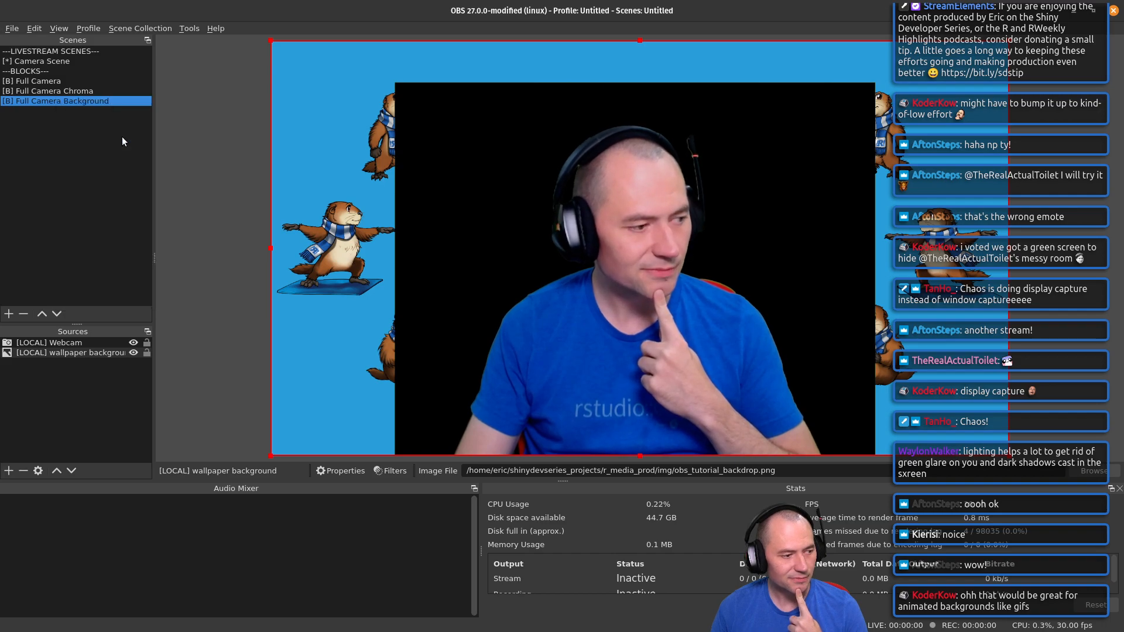
{"action": "left_click", "coordinate": [82, 94]}
{"action": "right_click", "coordinate": [81, 93]}
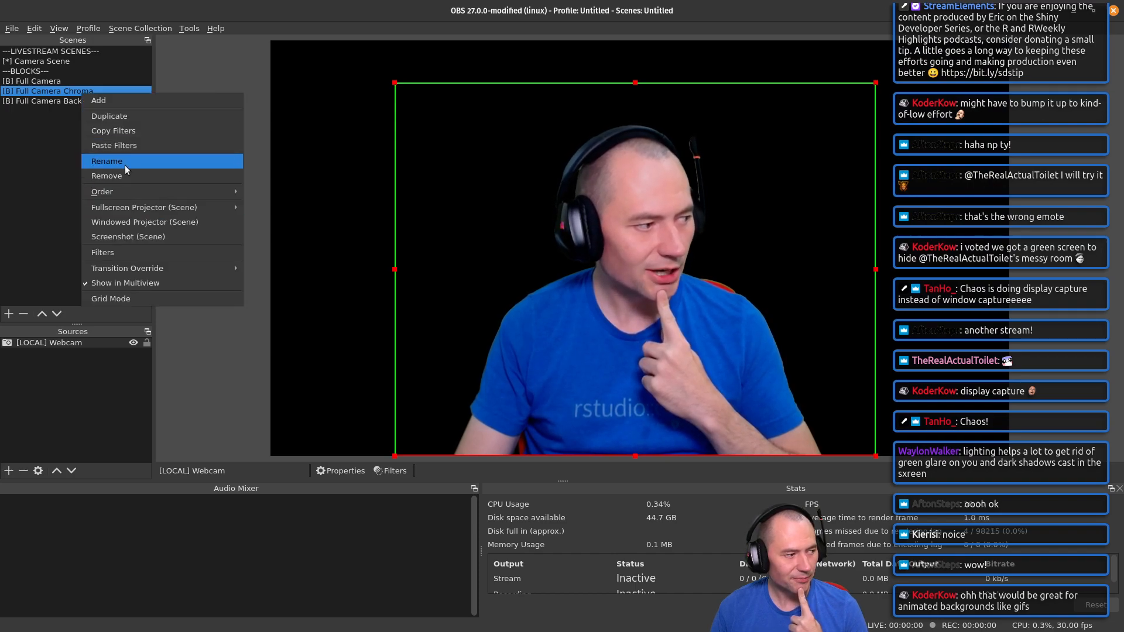
{"action": "left_click", "coordinate": [122, 130]}
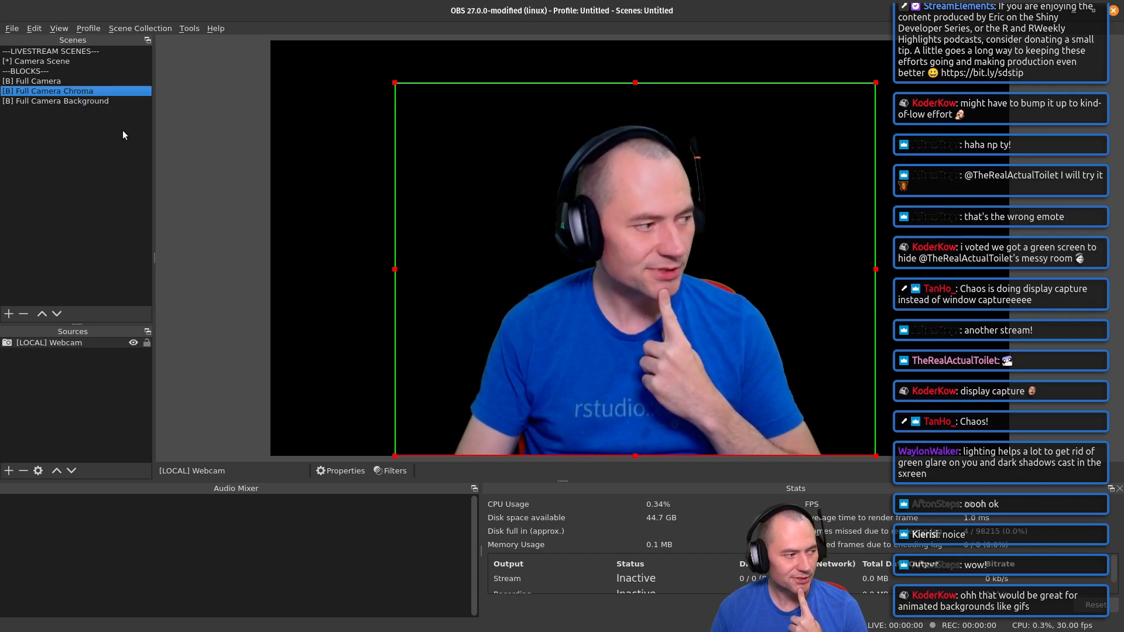
{"action": "left_click", "coordinate": [84, 100]}
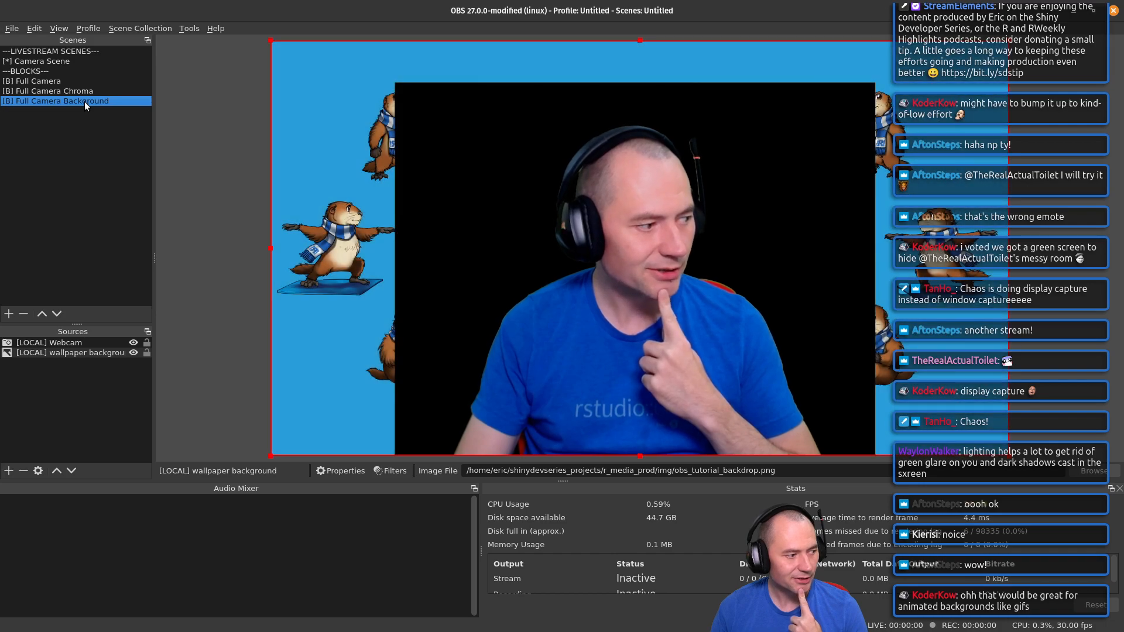
{"action": "right_click", "coordinate": [84, 100]}
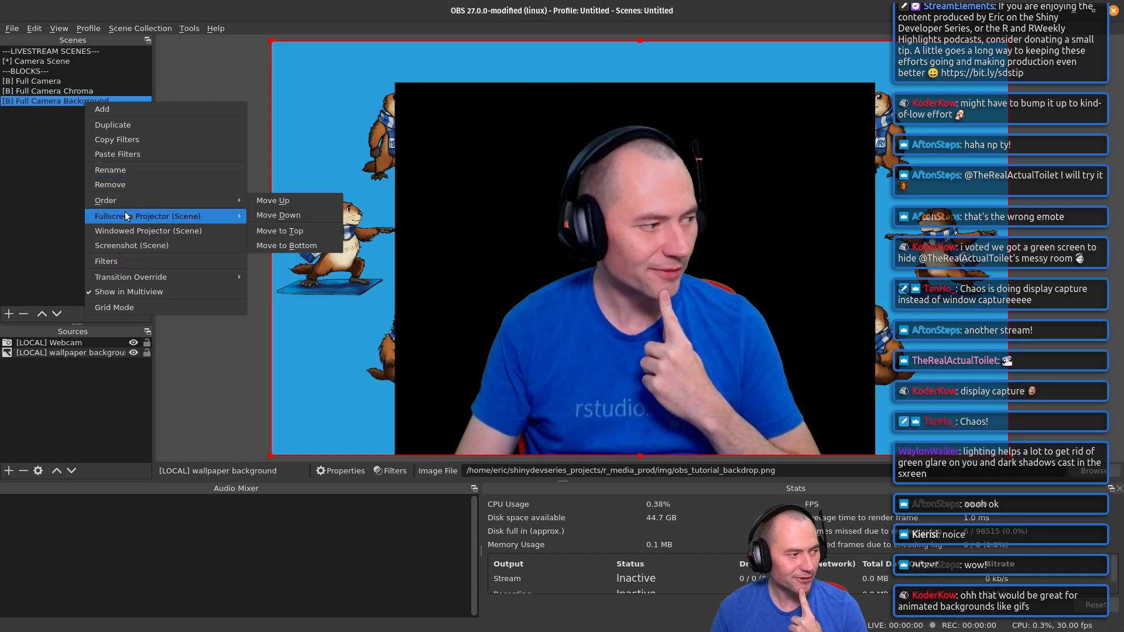
{"action": "left_click", "coordinate": [125, 154]}
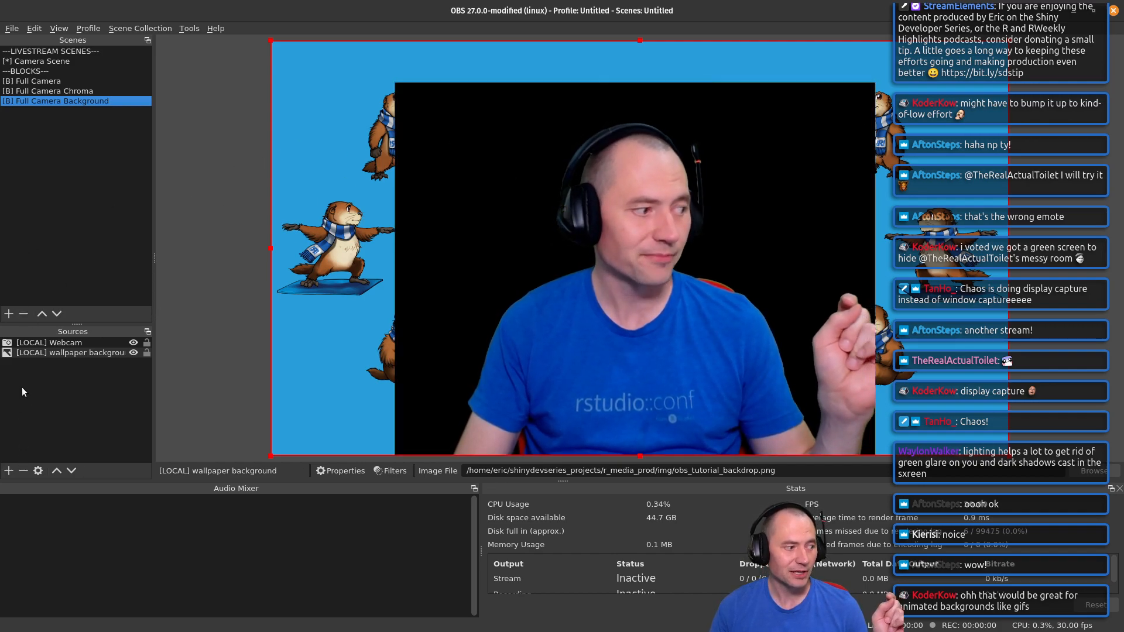
Step: Remove the [LOCAL] Webcam source from the [B] Full Camera Background scene
{"action": "left_click", "coordinate": [53, 344]}
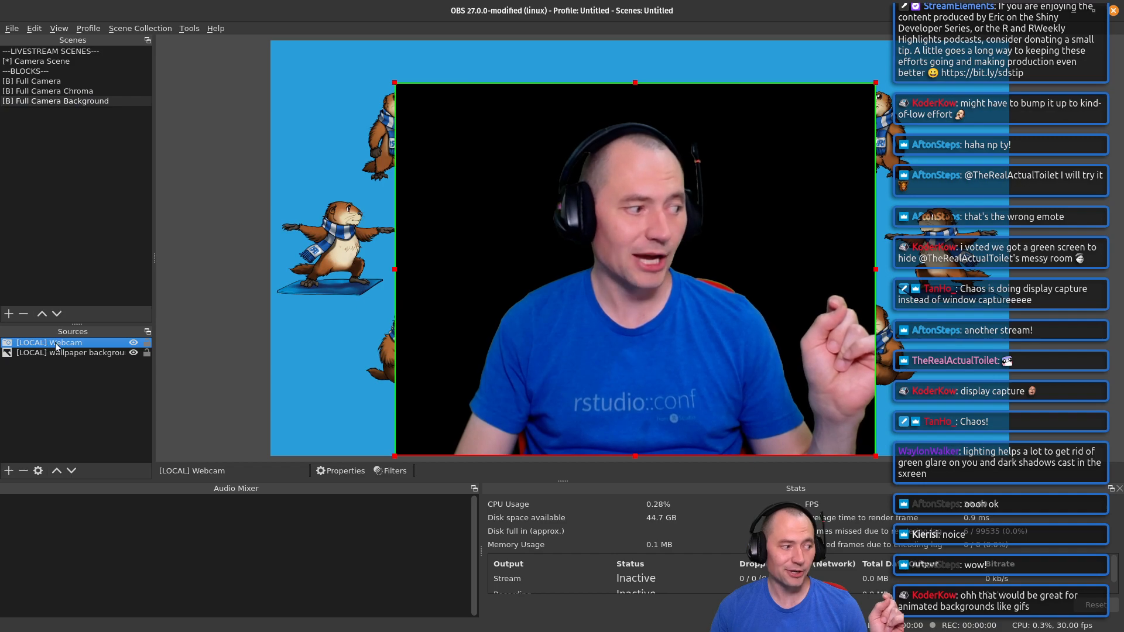
{"action": "right_click", "coordinate": [57, 346]}
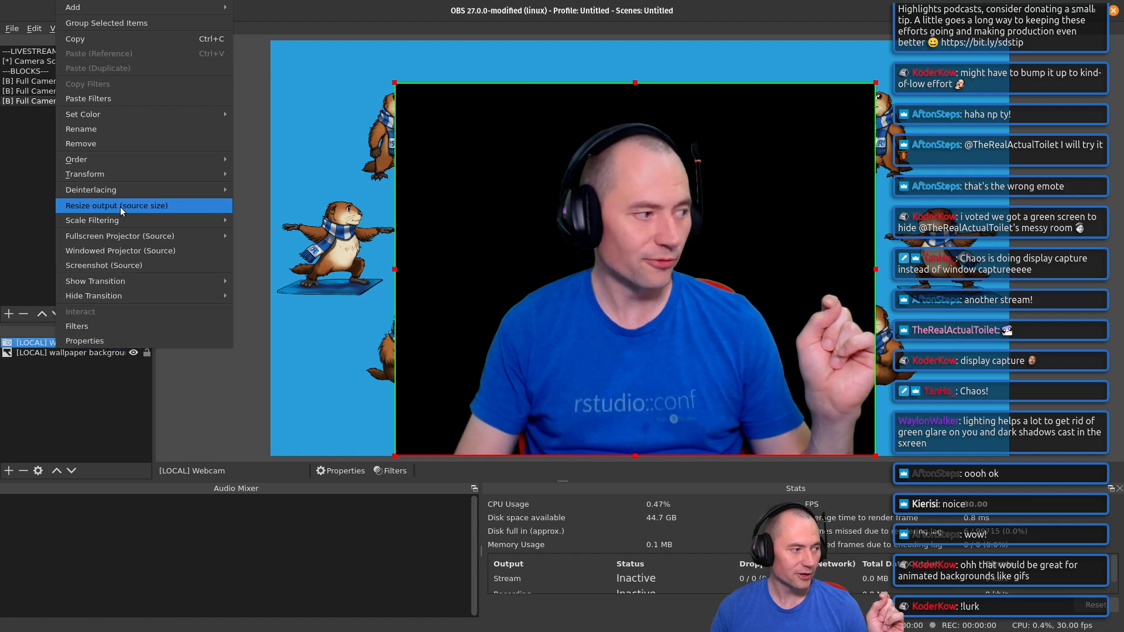
{"action": "left_click", "coordinate": [107, 143]}
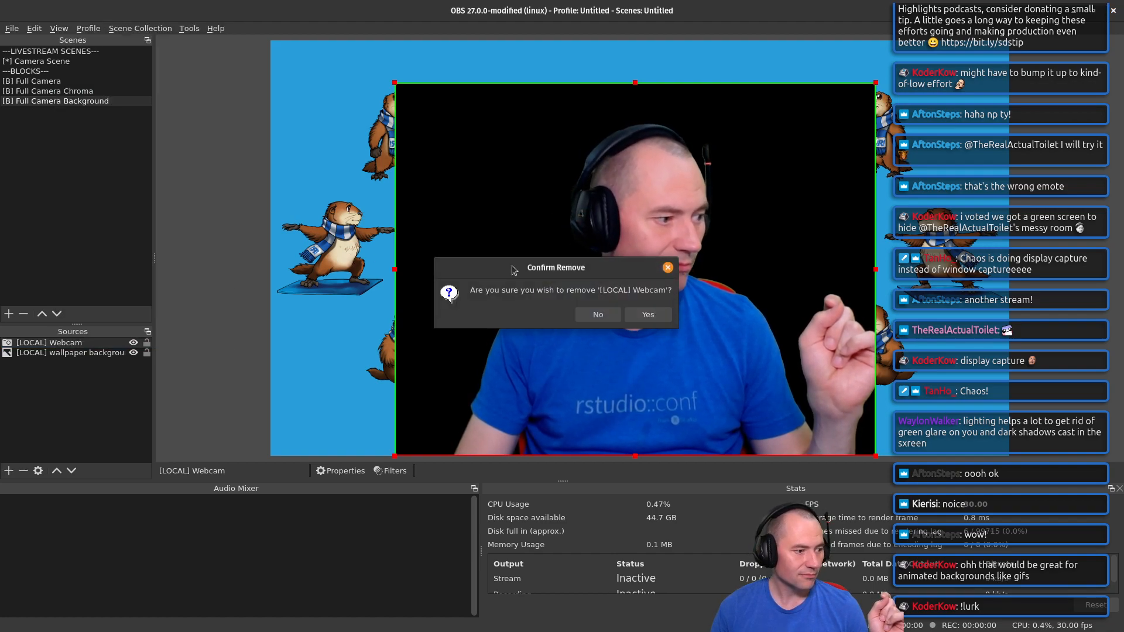
{"action": "left_click", "coordinate": [650, 316]}
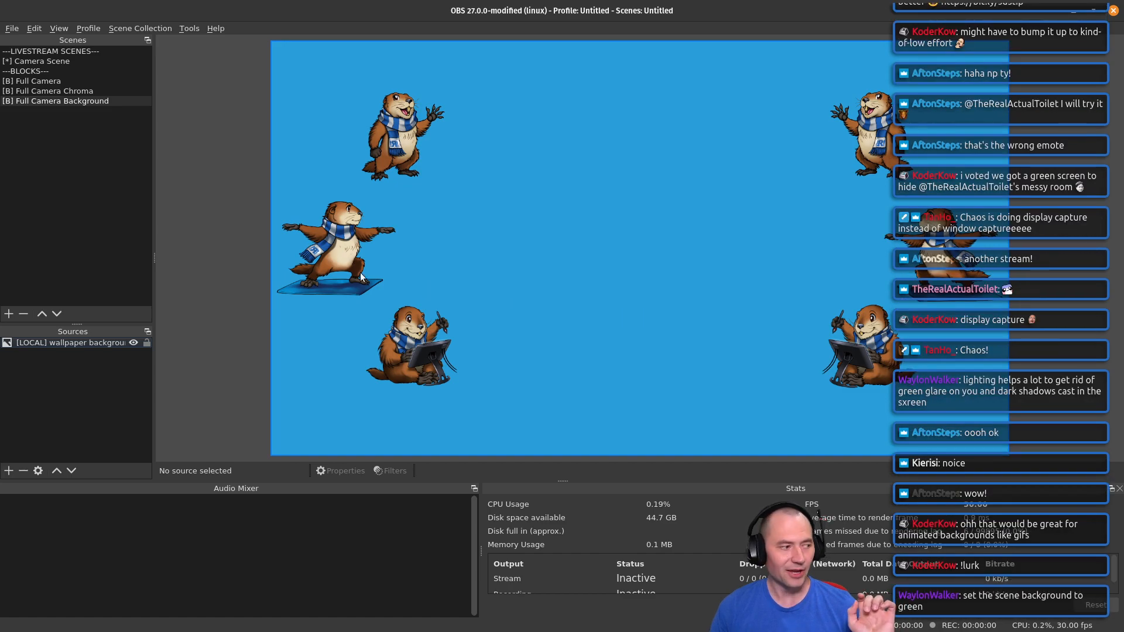
Step: Add the existing [B] Full Camera Chroma scene as a source in the [B] Full Camera Background scene
{"action": "left_click", "coordinate": [8, 471]}
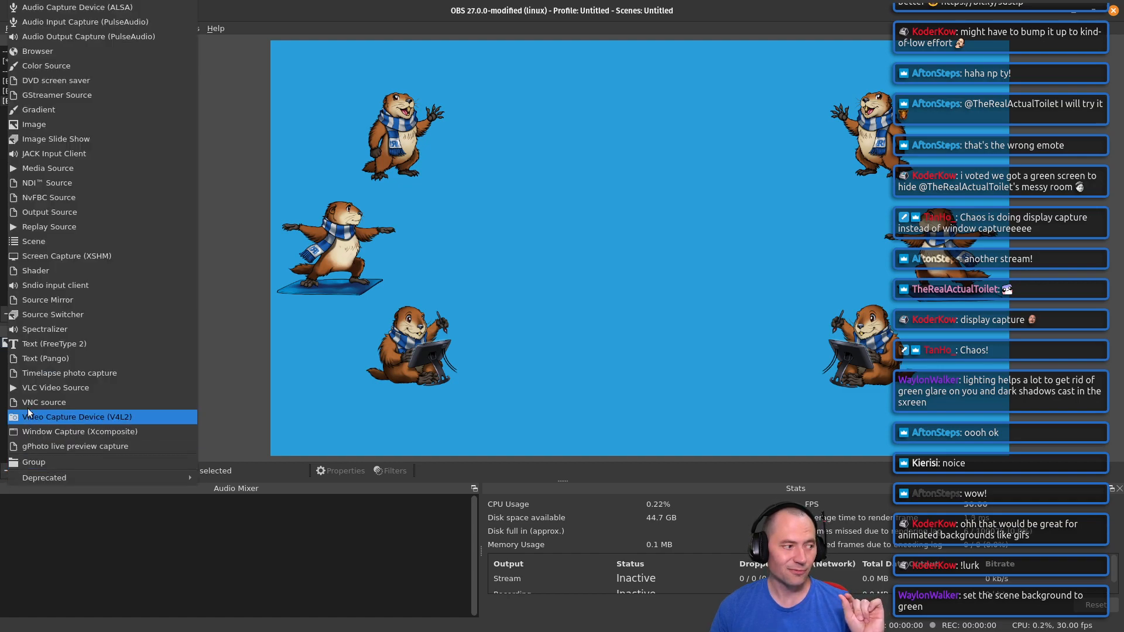
{"action": "left_click", "coordinate": [28, 243]}
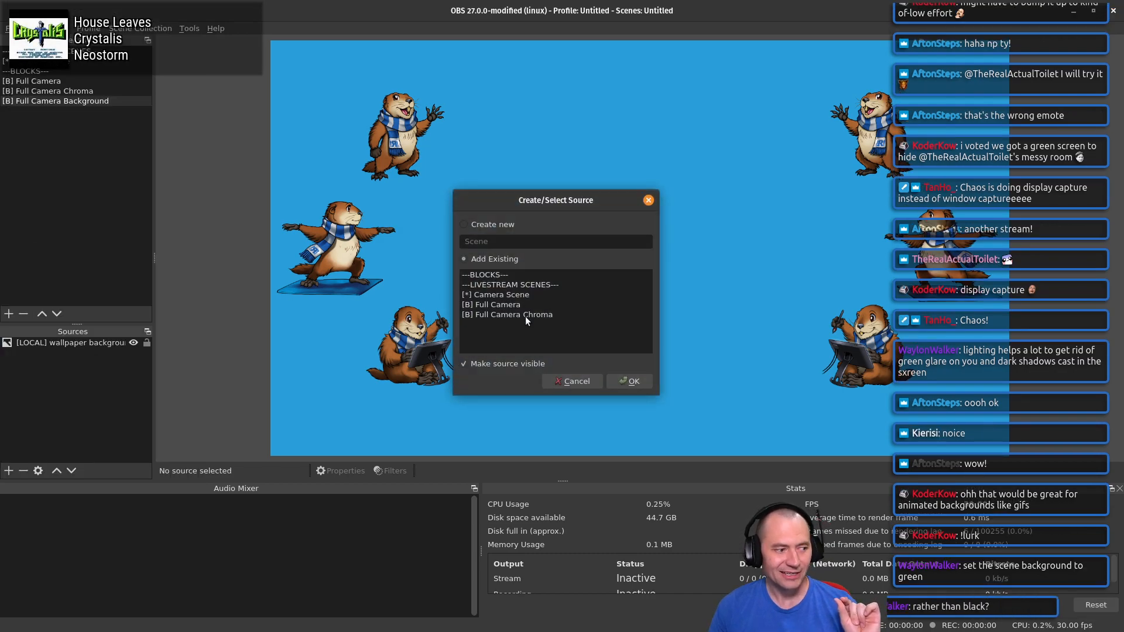
{"action": "left_click", "coordinate": [525, 316]}
{"action": "left_click", "coordinate": [630, 383]}
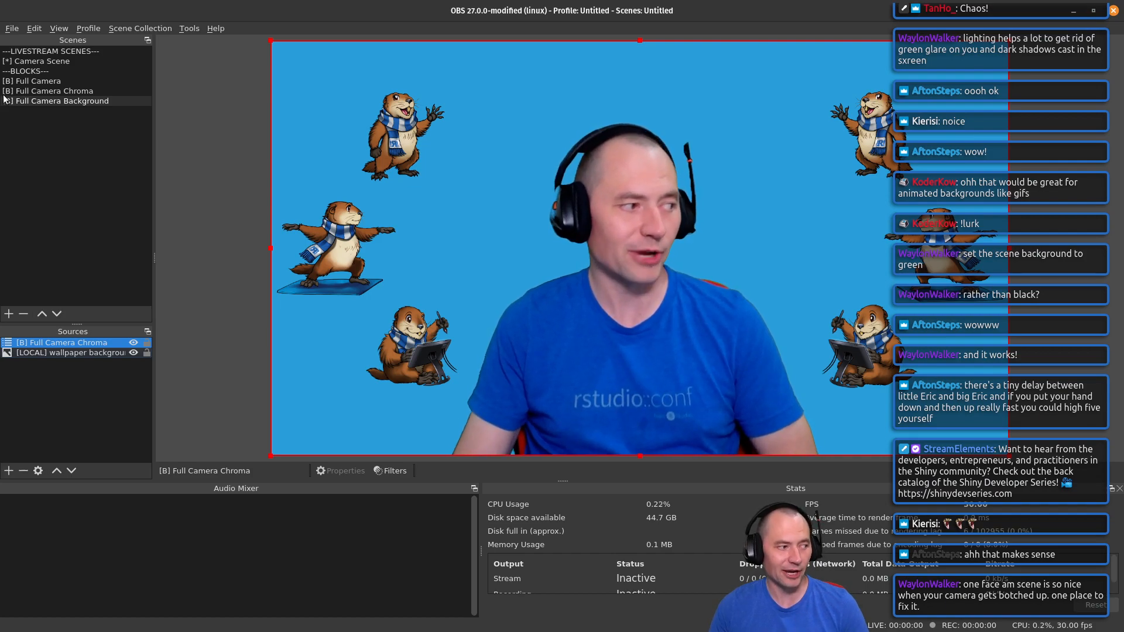
Step: Review the [B] Full Camera, [B] Full Camera Chroma and [B] Full Camera Background scenes one after another
{"action": "left_click", "coordinate": [36, 81]}
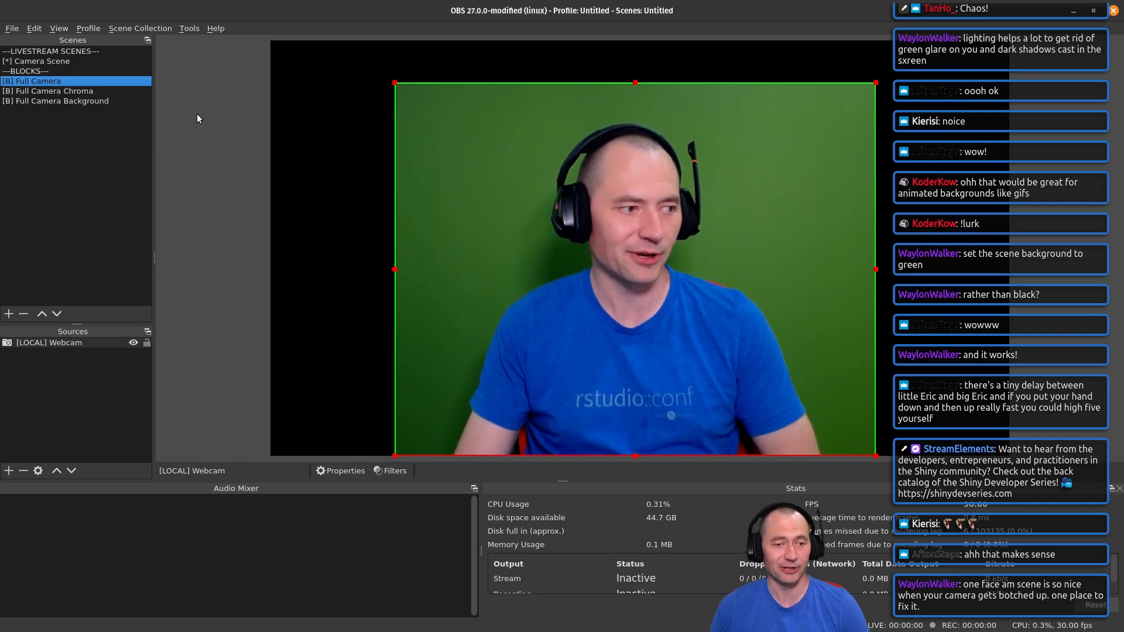
{"action": "left_click", "coordinate": [107, 91]}
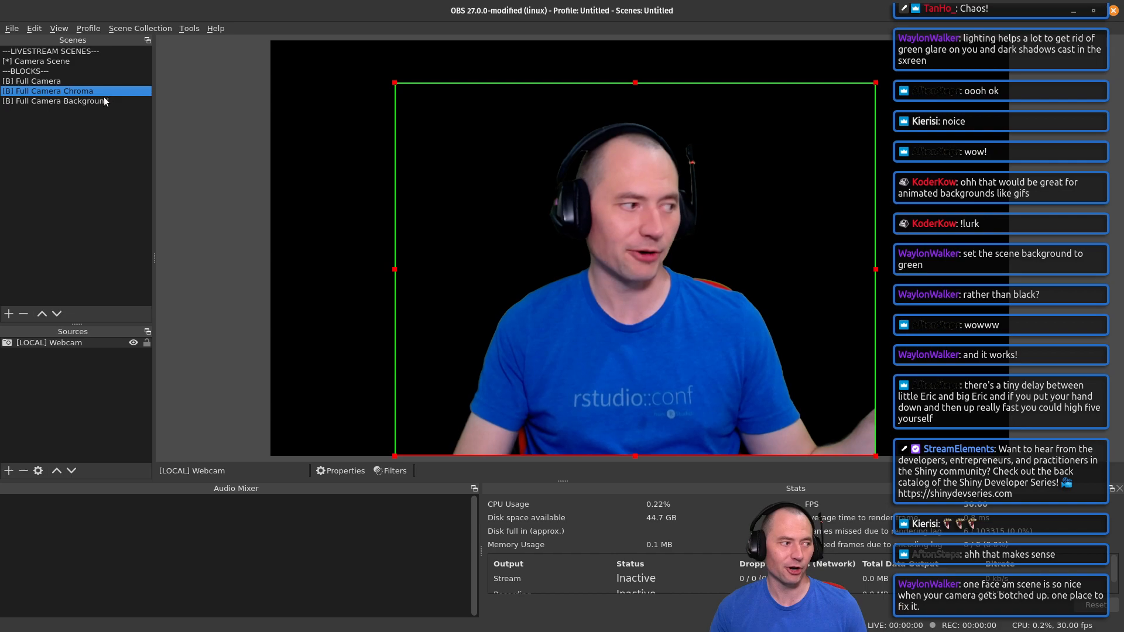
{"action": "left_click", "coordinate": [102, 99]}
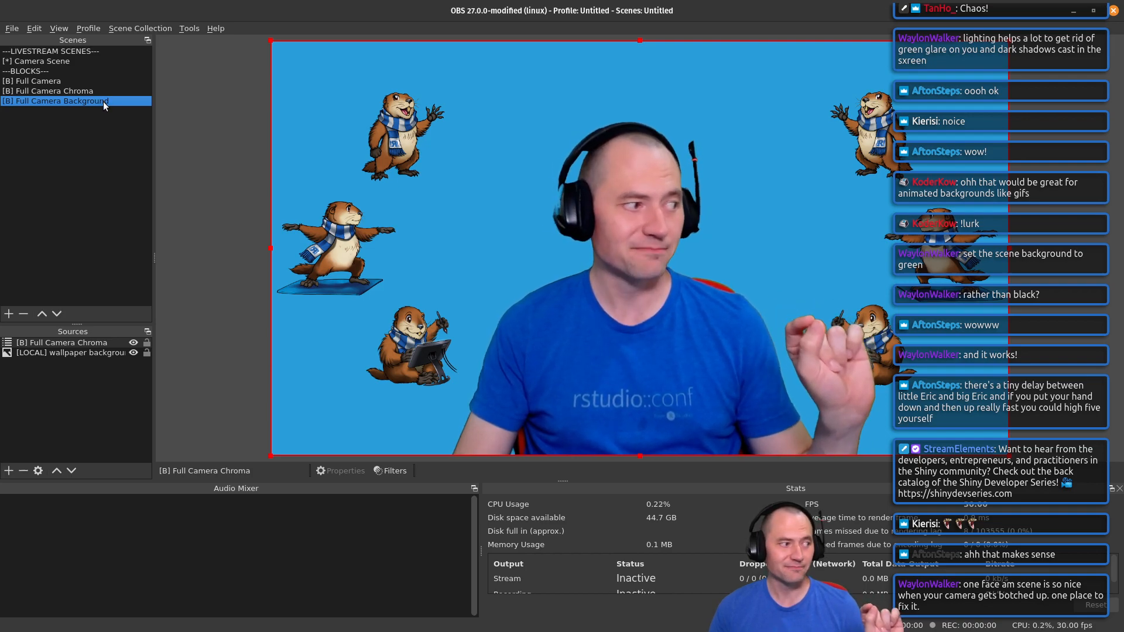
Step: Add the existing [B] Full Camera Background scene as a source in the [*] Camera Scene
{"action": "left_click", "coordinate": [63, 61]}
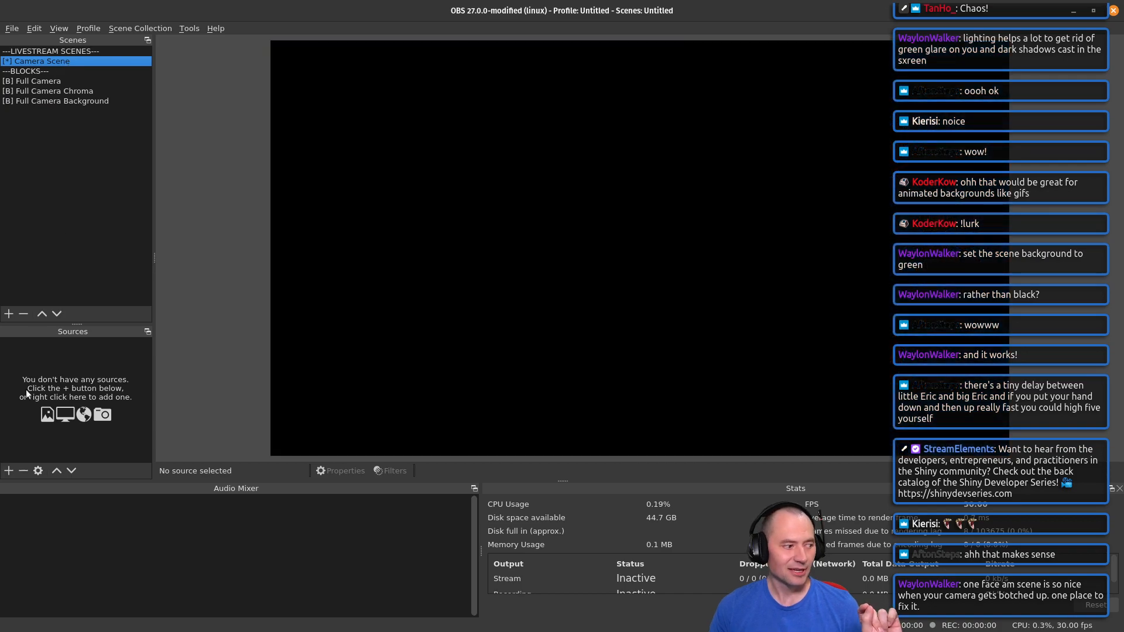
{"action": "left_click", "coordinate": [8, 472]}
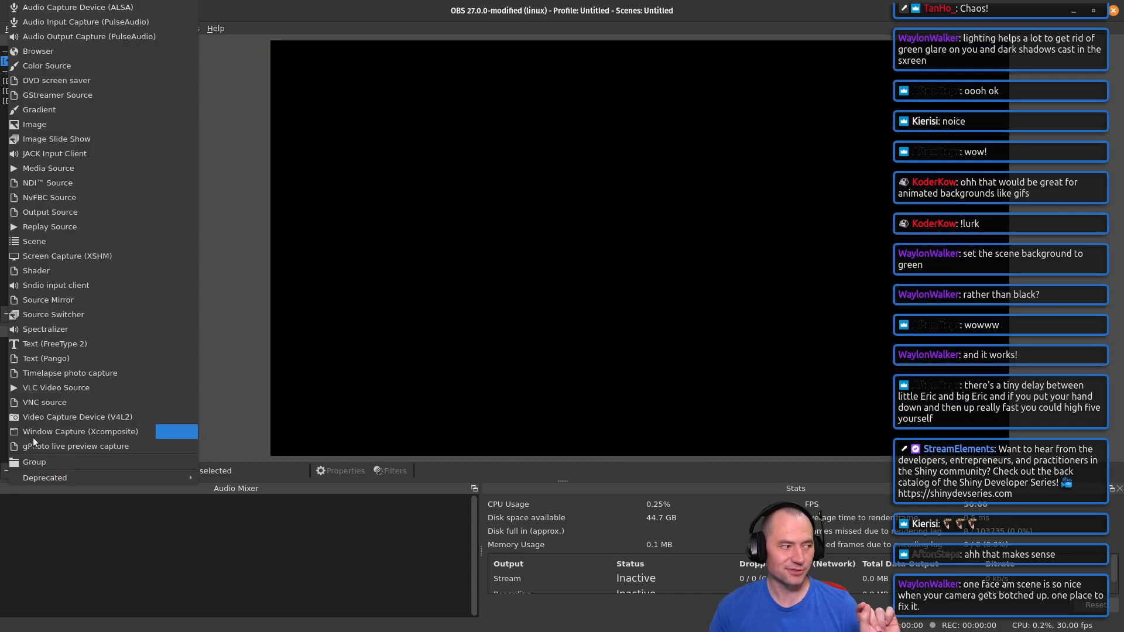
{"action": "left_click", "coordinate": [30, 241]}
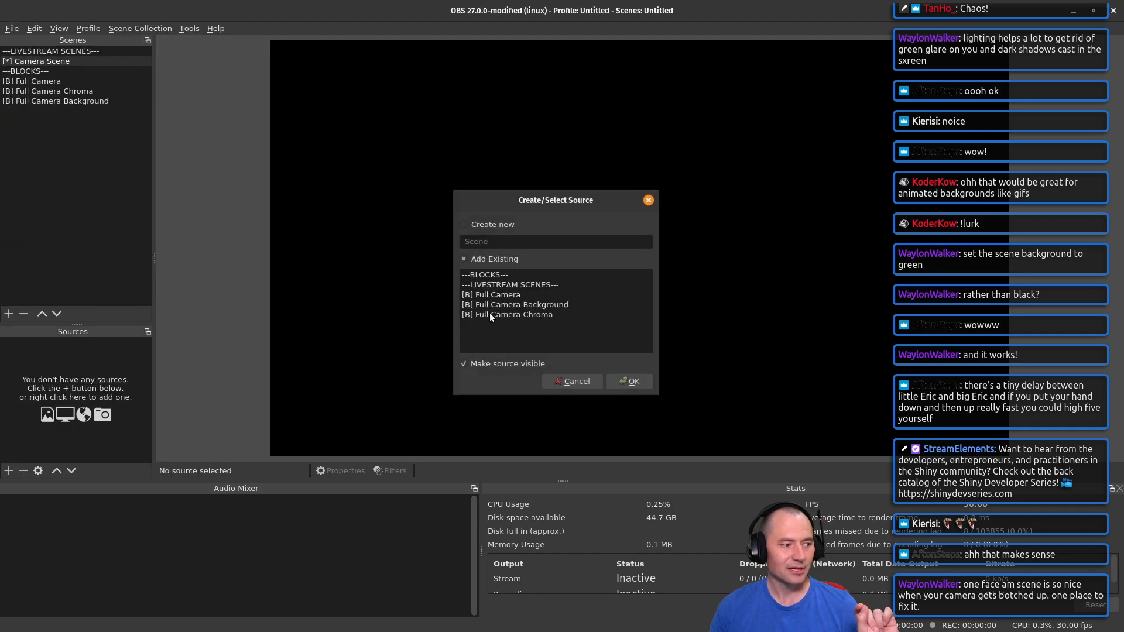
{"action": "left_click", "coordinate": [544, 305]}
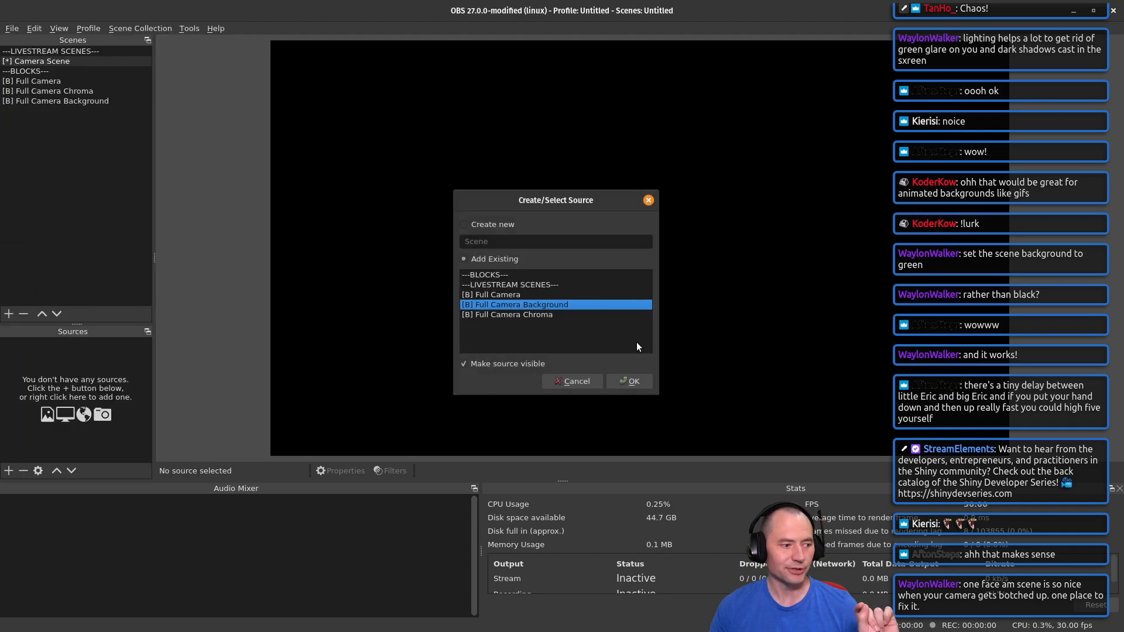
{"action": "left_click", "coordinate": [623, 382]}
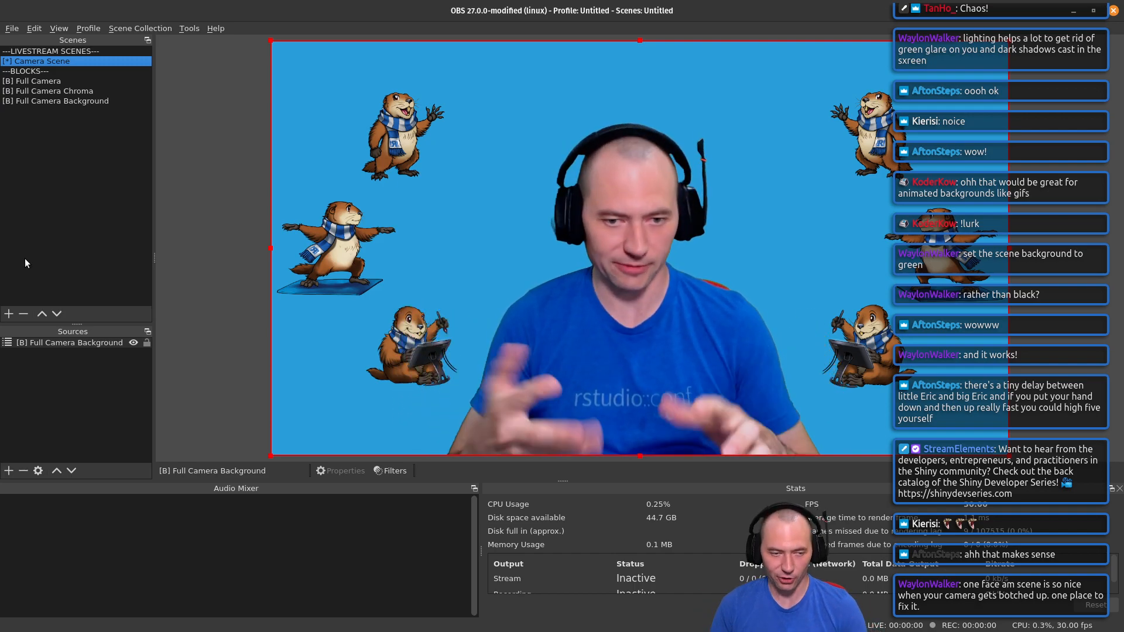
Step: Create a new scene named "[*] Demo Scene"
{"action": "left_click", "coordinate": [9, 314]}
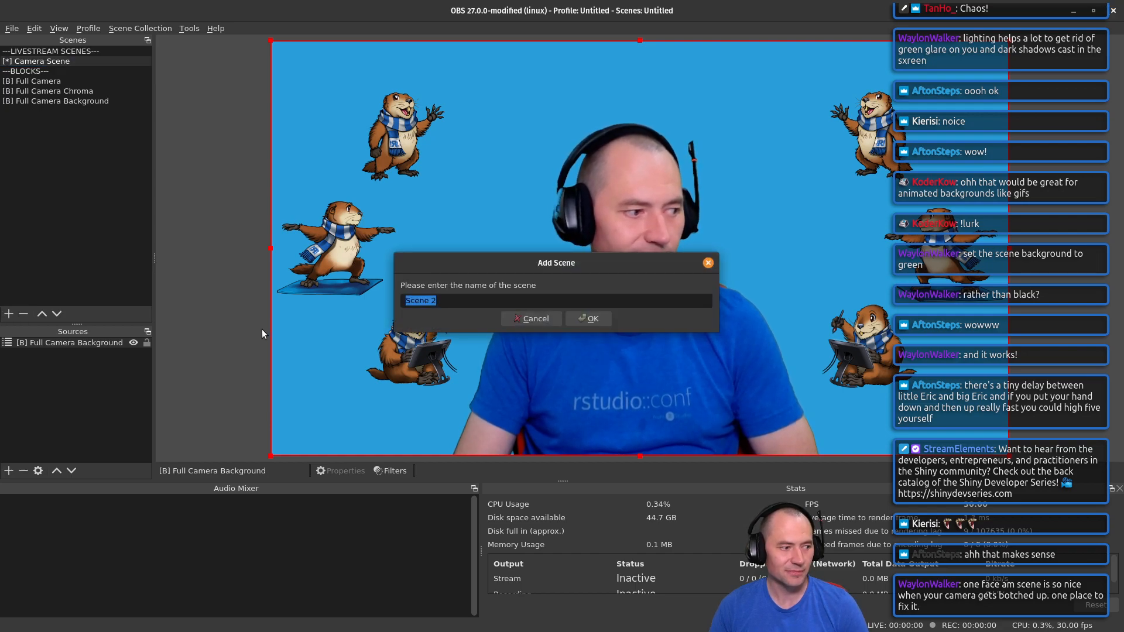
{"action": "type", "text": "["}
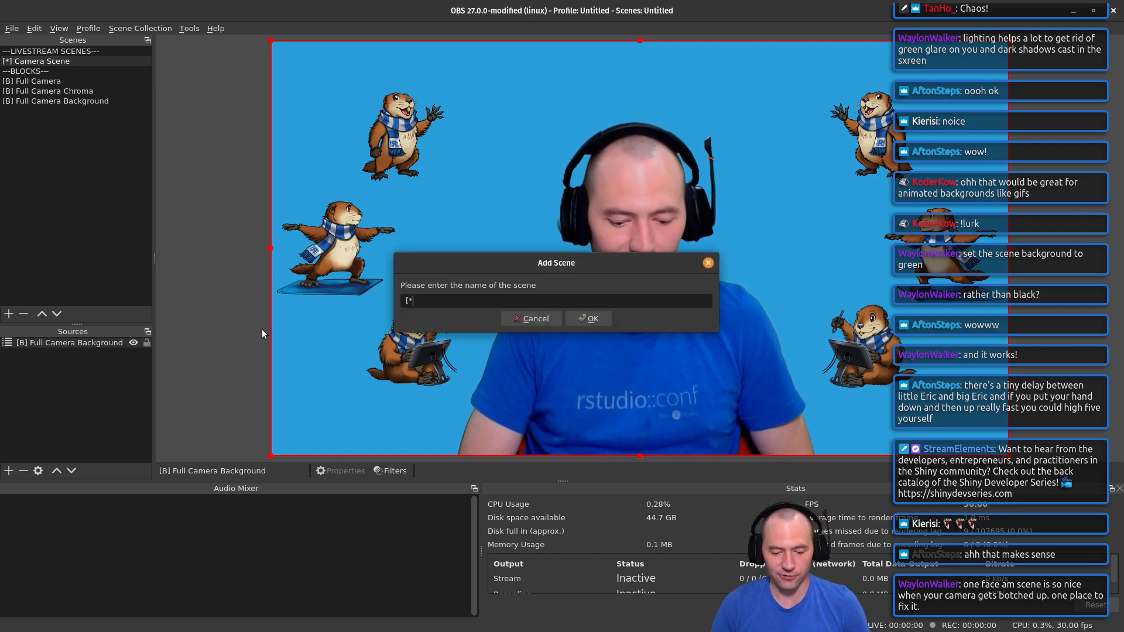
{"action": "type", "text": "*] "}
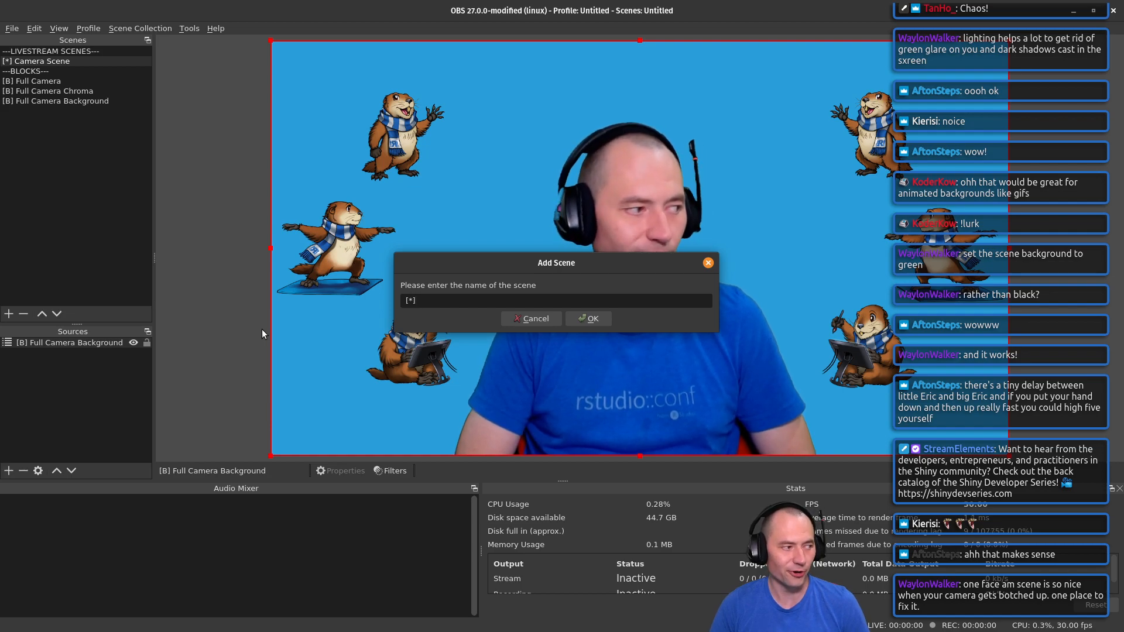
{"action": "type", "text": "Demo Scene"}
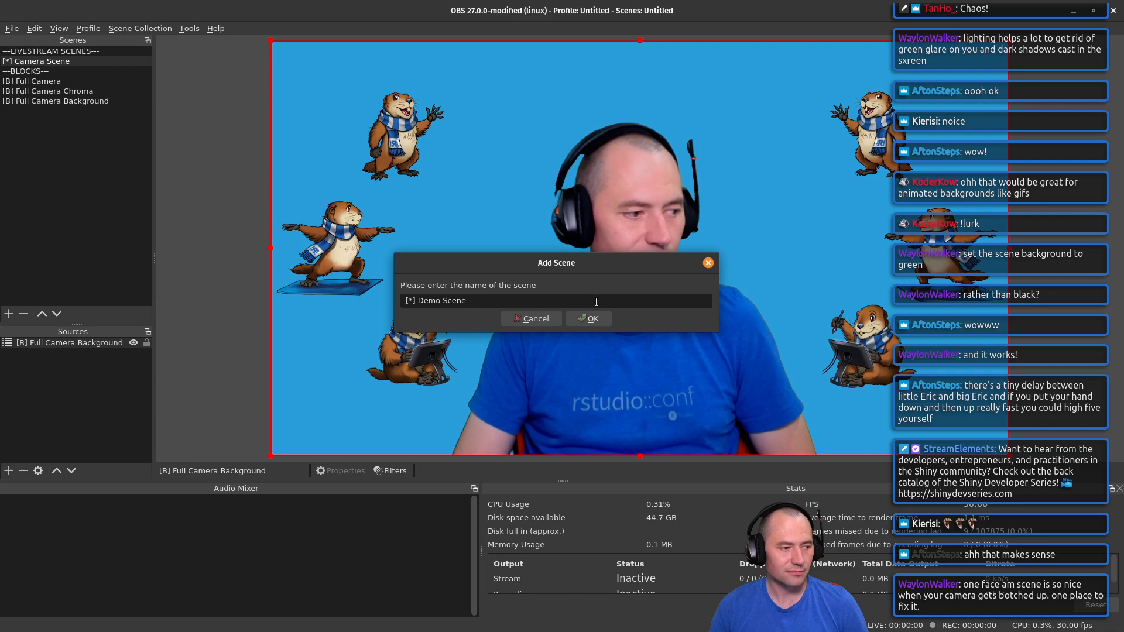
{"action": "left_click", "coordinate": [587, 318]}
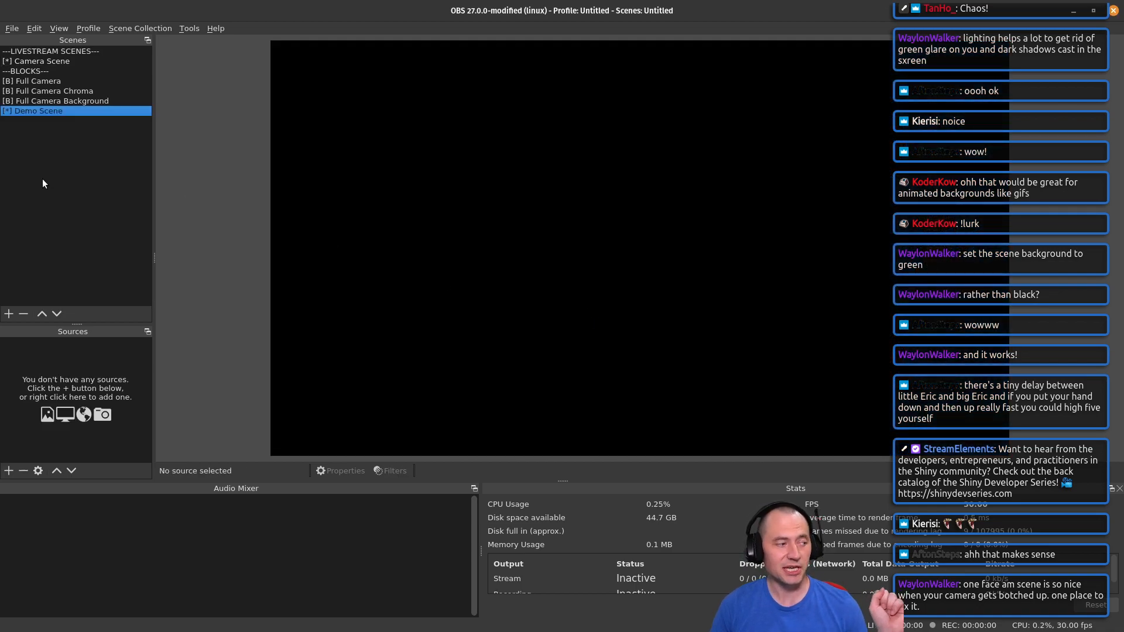
Step: Move the [*] Demo Scene up the scene list to sit directly below [*] Camera Scene, above the ---BLOCKS--- divider
{"action": "left_click", "coordinate": [40, 317]}
{"action": "left_click", "coordinate": [41, 317]}
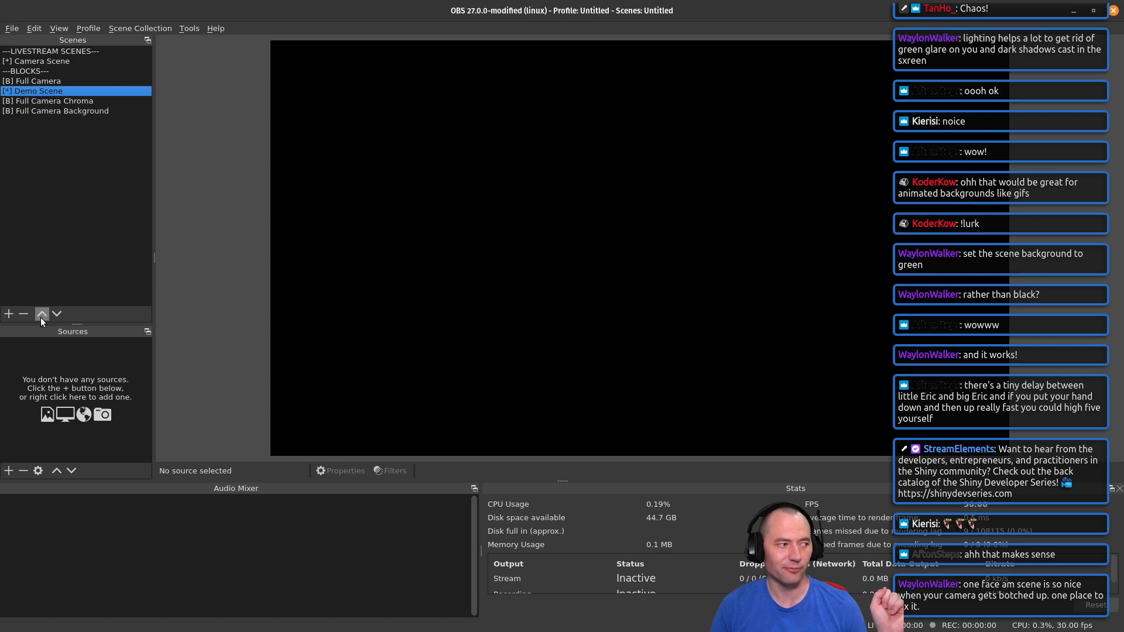
{"action": "left_click", "coordinate": [41, 318]}
{"action": "left_click", "coordinate": [40, 318]}
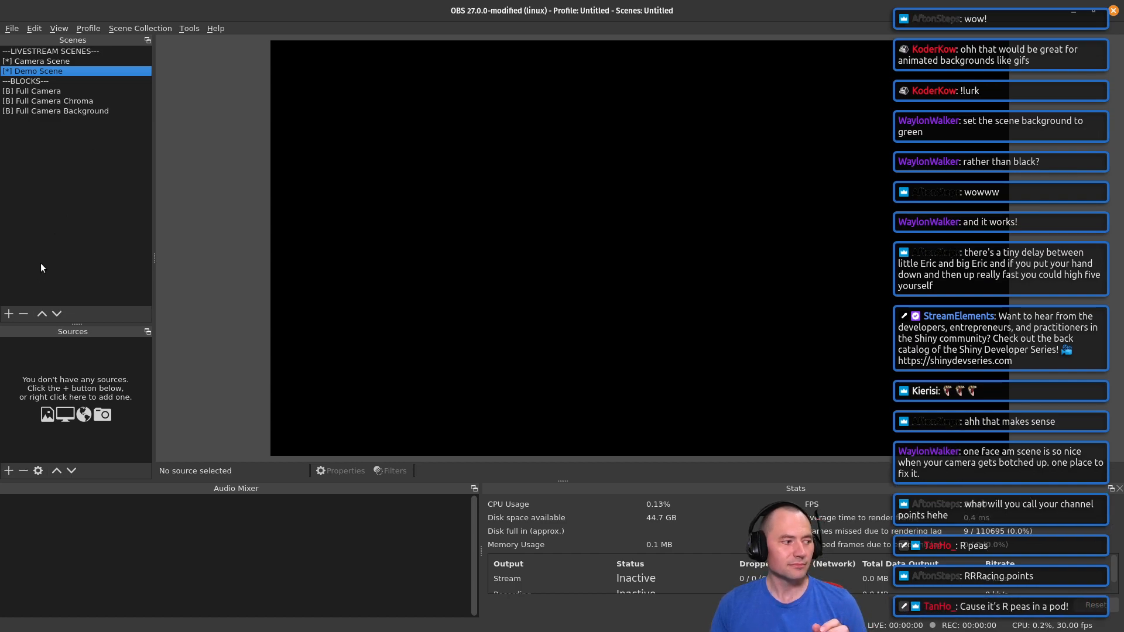
Step: Create a new scene named "[B] Programming Scene"
{"action": "left_click", "coordinate": [5, 317]}
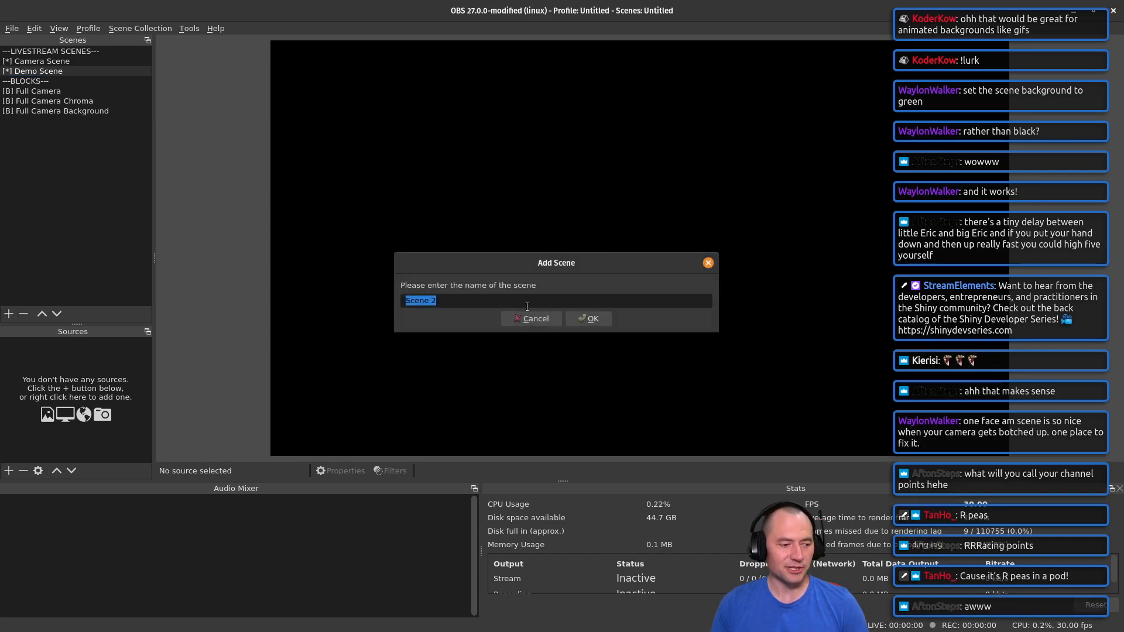
{"action": "type", "text": "[B"}
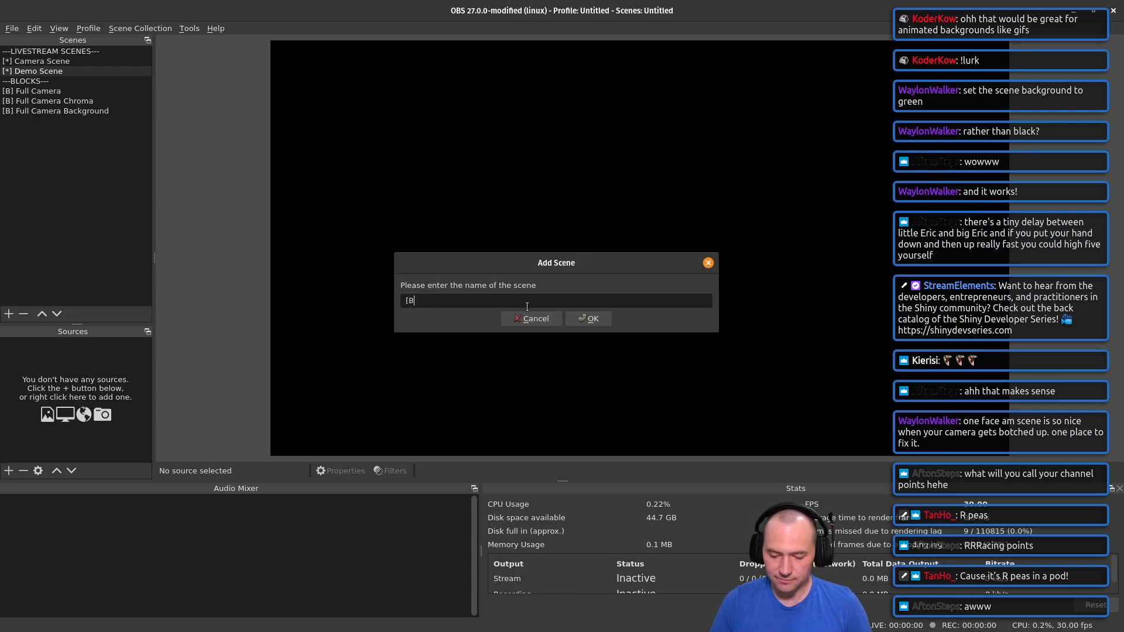
{"action": "type", "text": "]"}
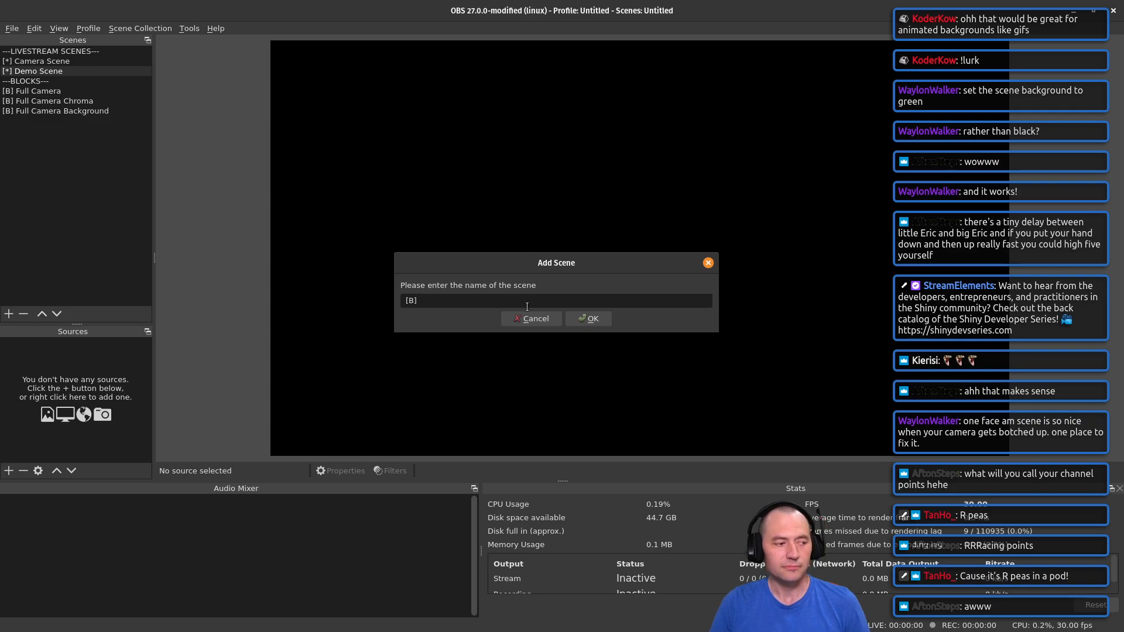
{"action": "type", "text": " Programmin"}
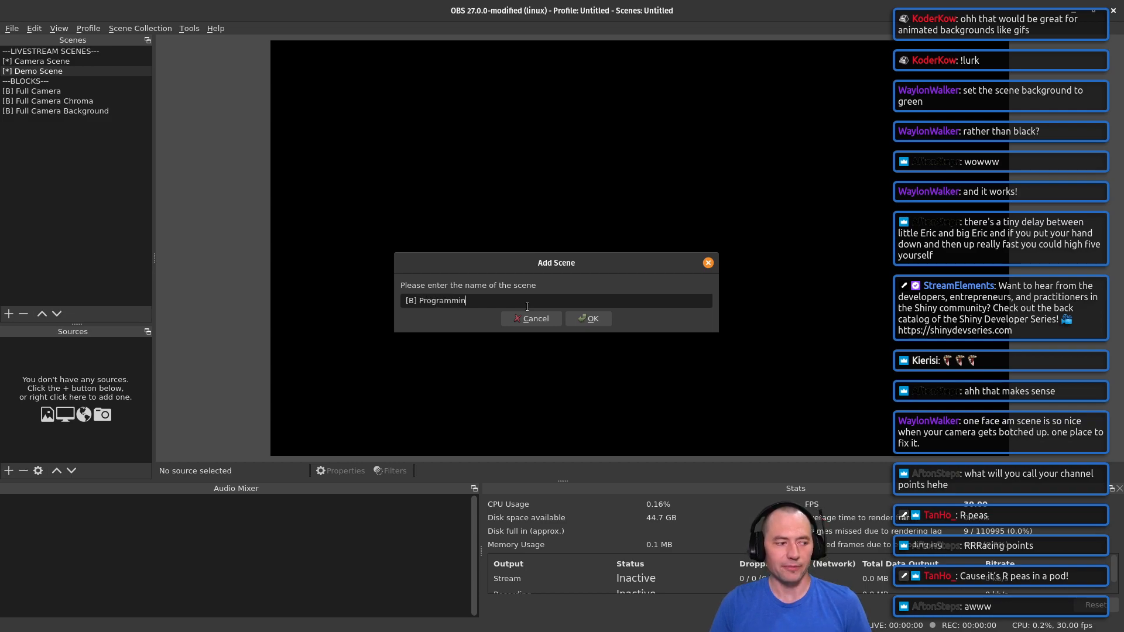
{"action": "type", "text": "g Scene"}
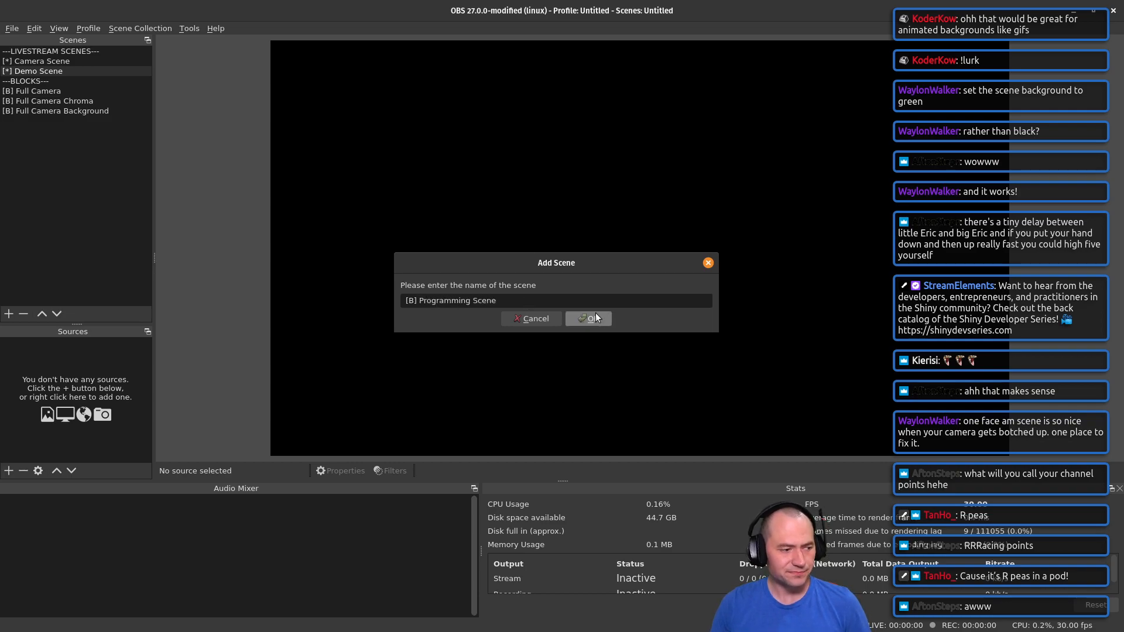
{"action": "left_click", "coordinate": [595, 317]}
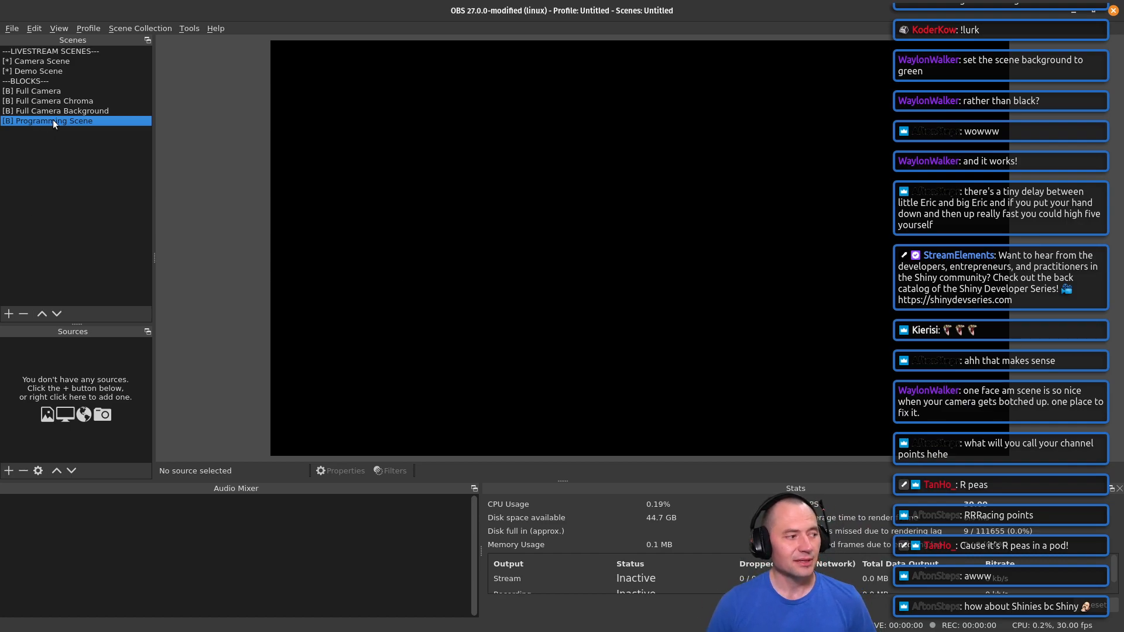
Step: Add a Screen Capture (XSHM) source to the [B] Programming Scene, keeping Screen DP-2 and cursor capture enabled
{"action": "left_click", "coordinate": [9, 471]}
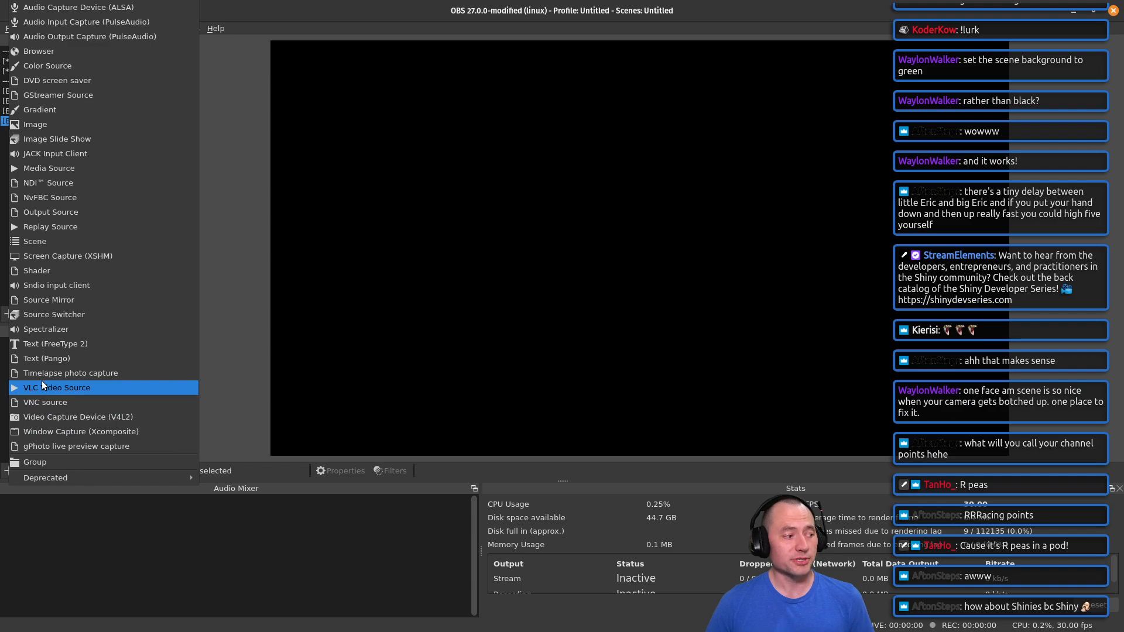
{"action": "left_click", "coordinate": [49, 262]}
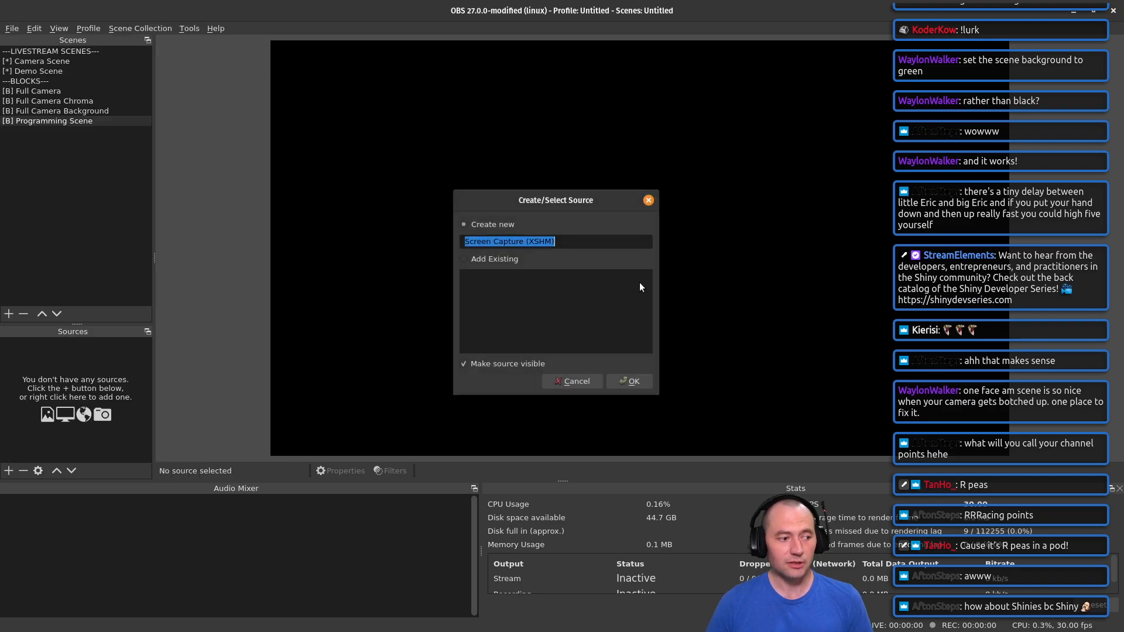
{"action": "left_click", "coordinate": [630, 377]}
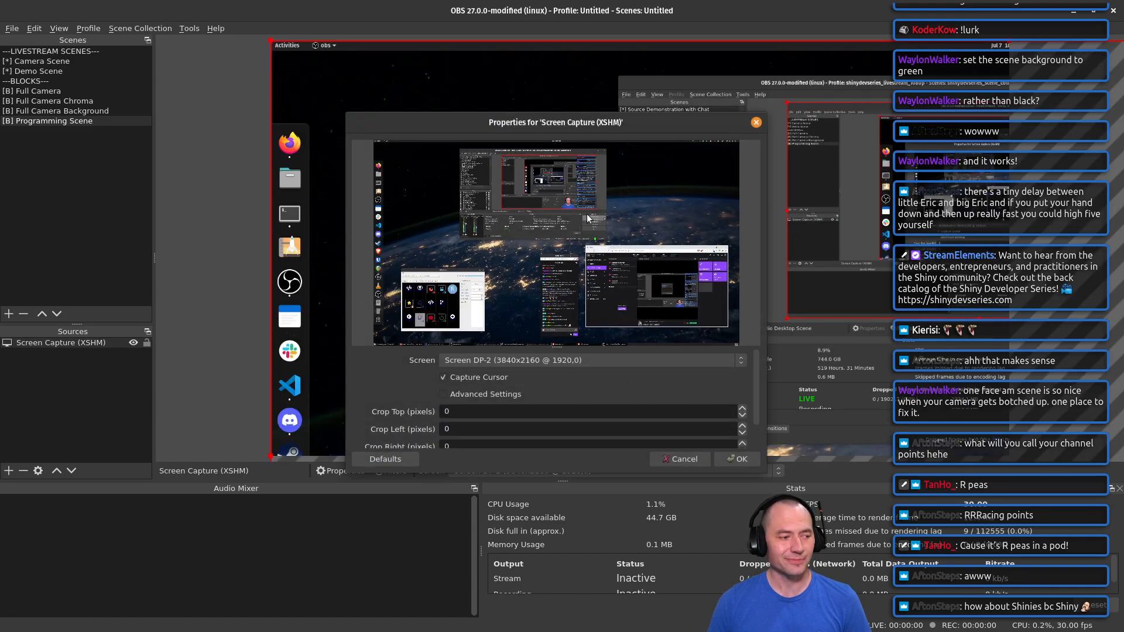
{"action": "left_click_drag", "start_coordinate": [641, 118], "coordinate": [701, 76]}
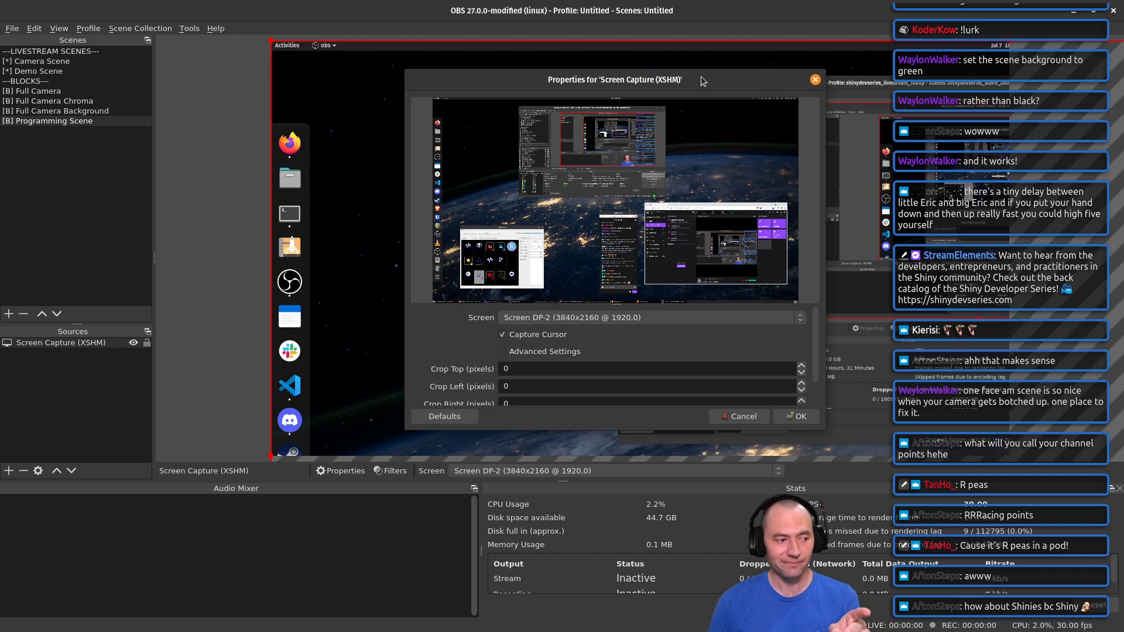
{"action": "scroll", "coordinate": [777, 389], "scroll_direction": "down", "scroll_amount": 1}
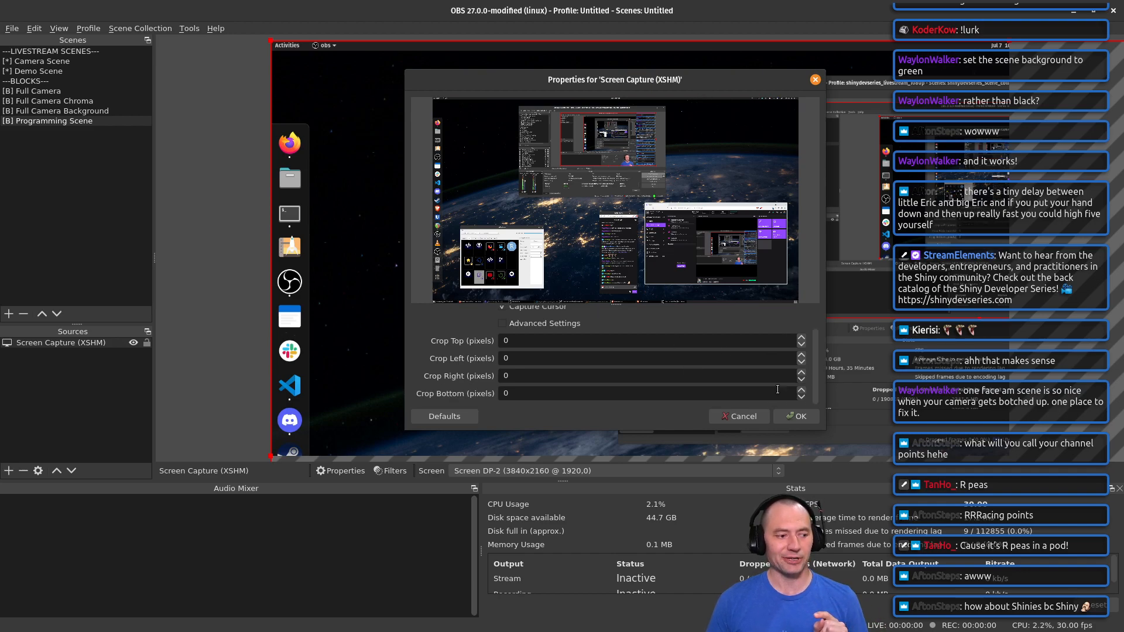
{"action": "left_click", "coordinate": [814, 414]}
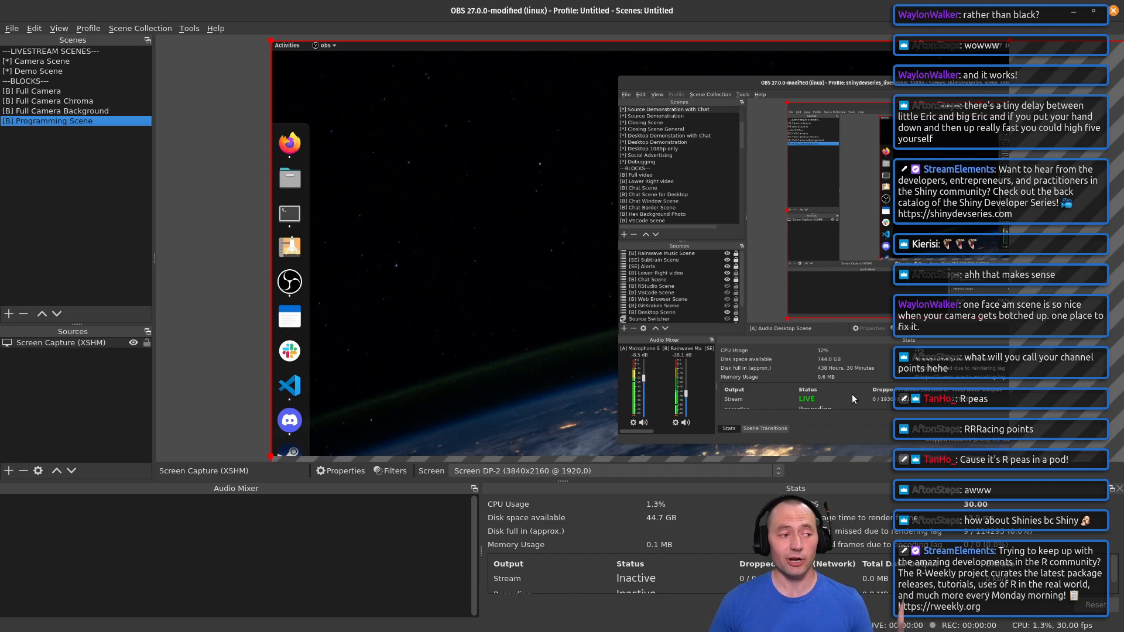
Step: Remove the Screen Capture (XSHM) source from the [B] Programming Scene
{"action": "right_click", "coordinate": [33, 343]}
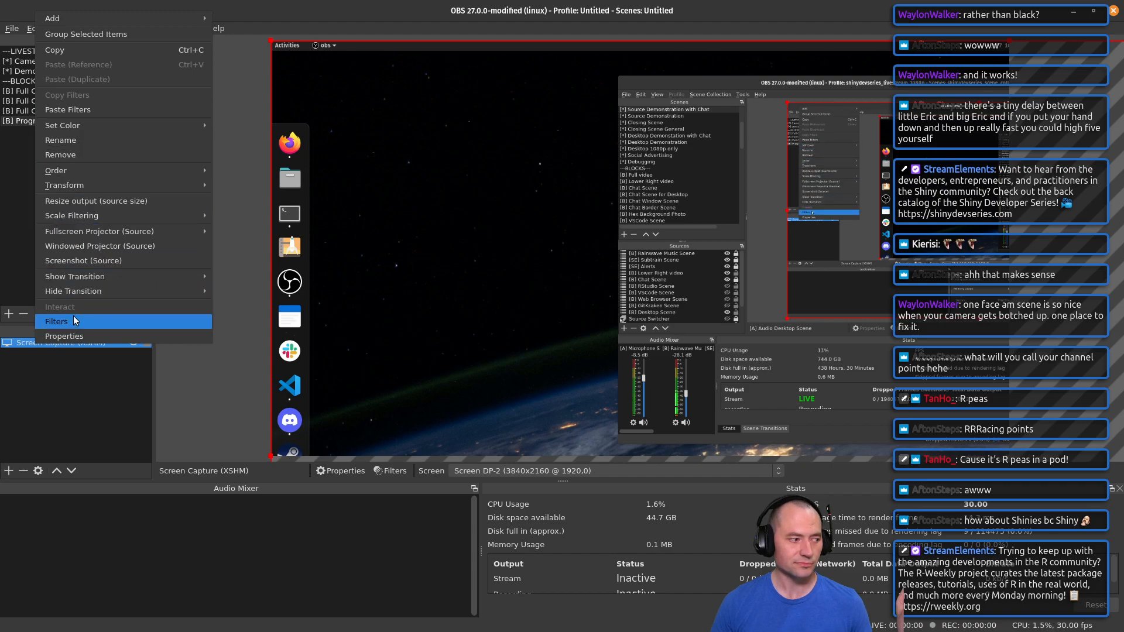
{"action": "left_click", "coordinate": [76, 153]}
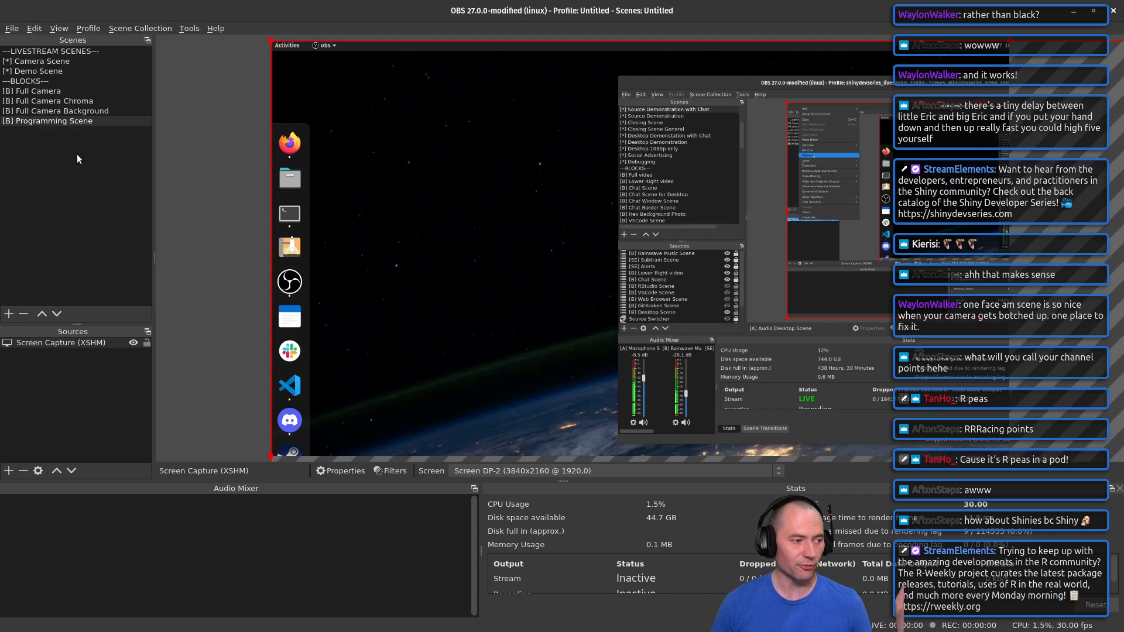
{"action": "left_click", "coordinate": [645, 311]}
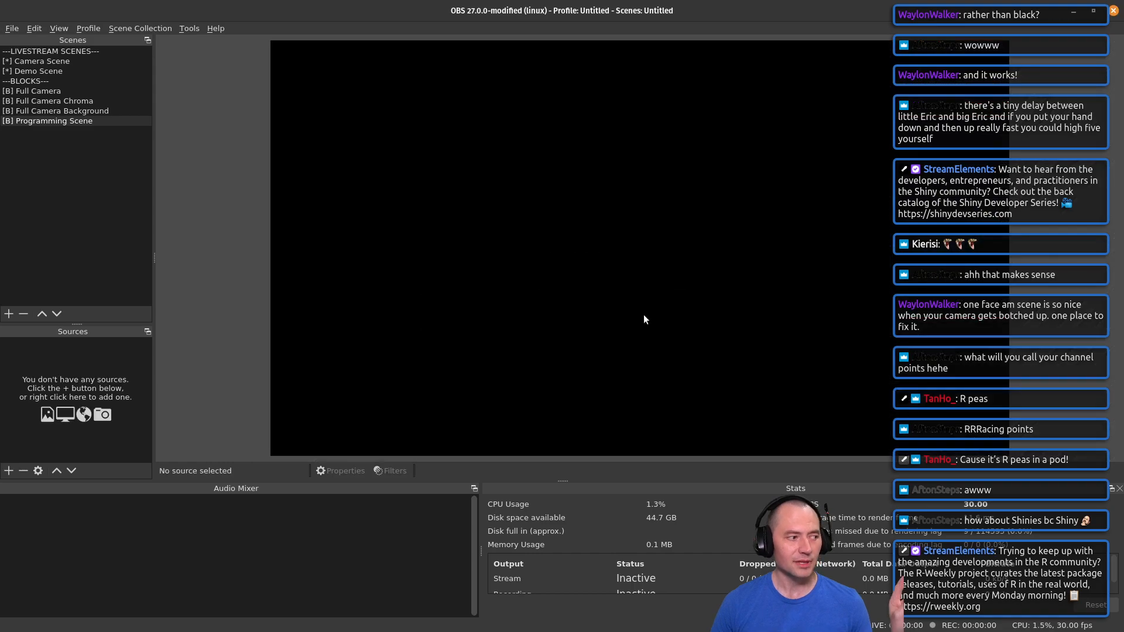
Step: Add a Window Capture (Xcomposite) source named "[LOCAL] VS-Code Source" to the [B] Programming Scene
{"action": "left_click", "coordinate": [9, 471]}
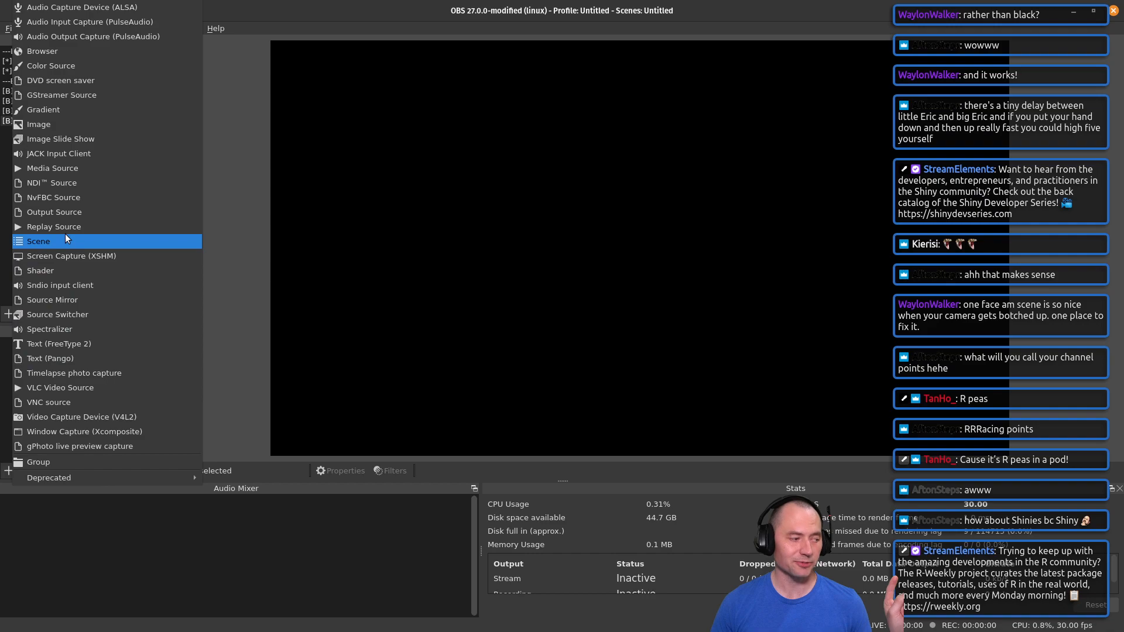
{"action": "left_click", "coordinate": [78, 433]}
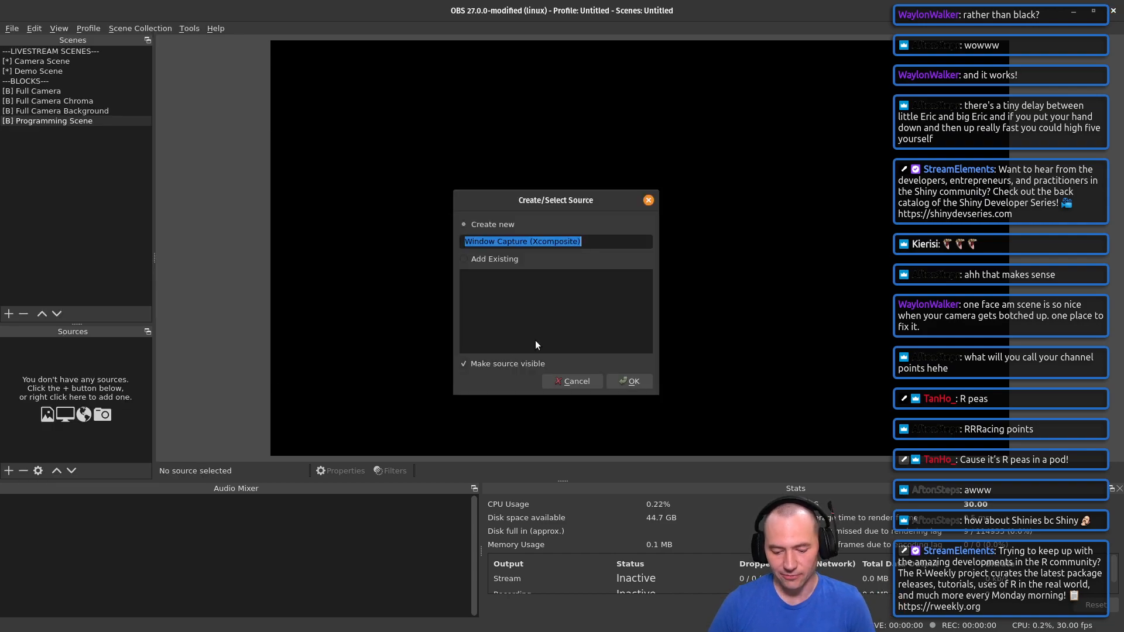
{"action": "type", "text": "["}
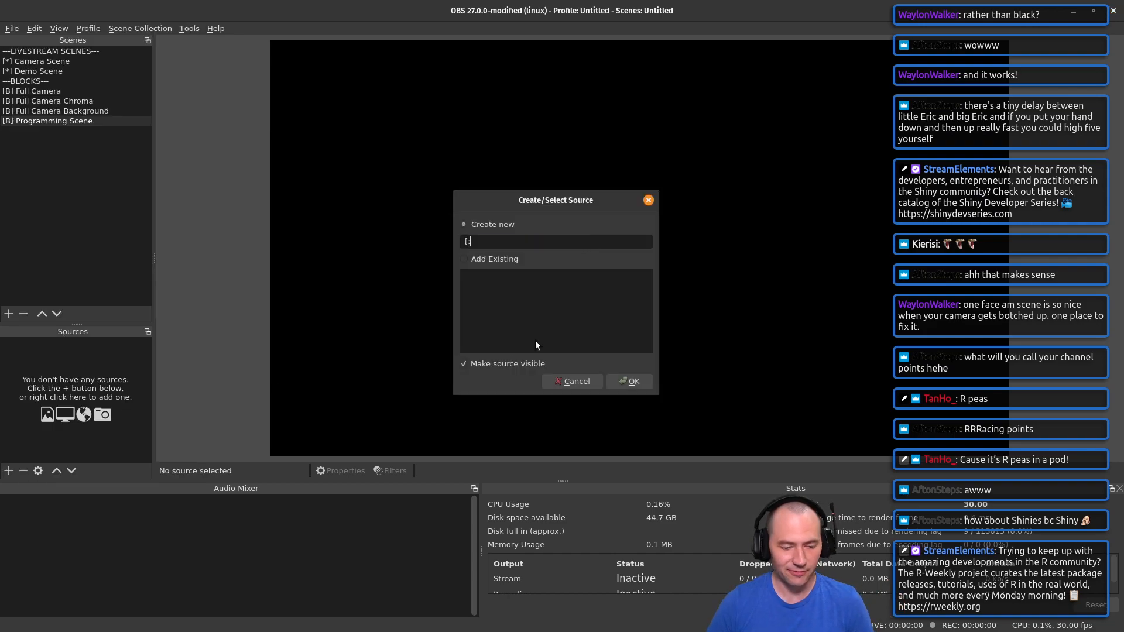
{"action": "type", "text": "LOCAL"}
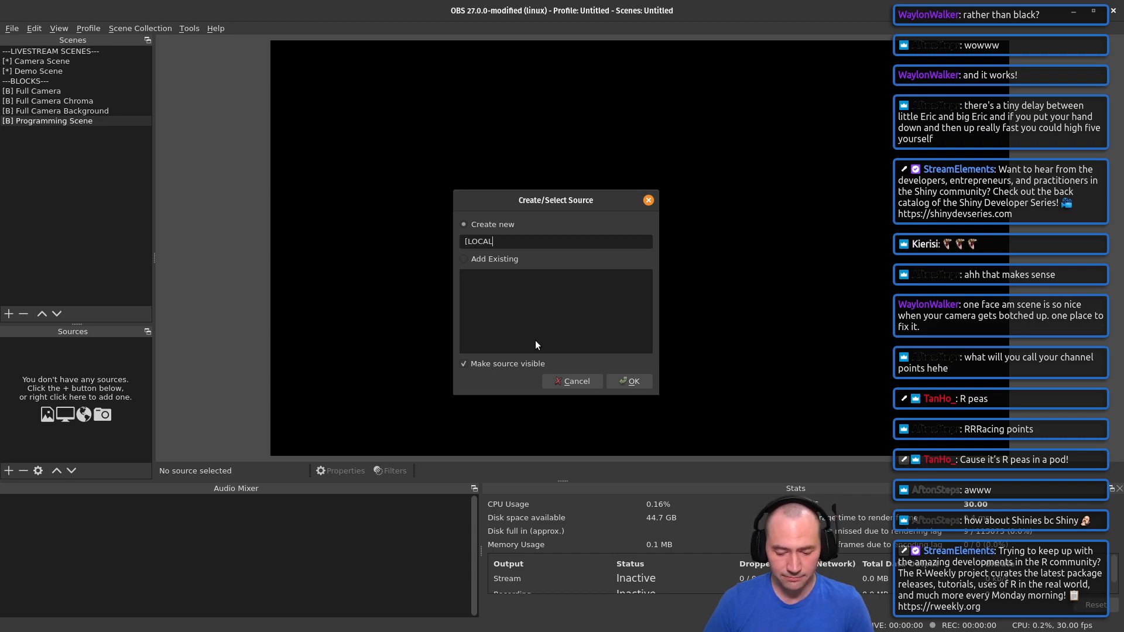
{"action": "type", "text": "]"}
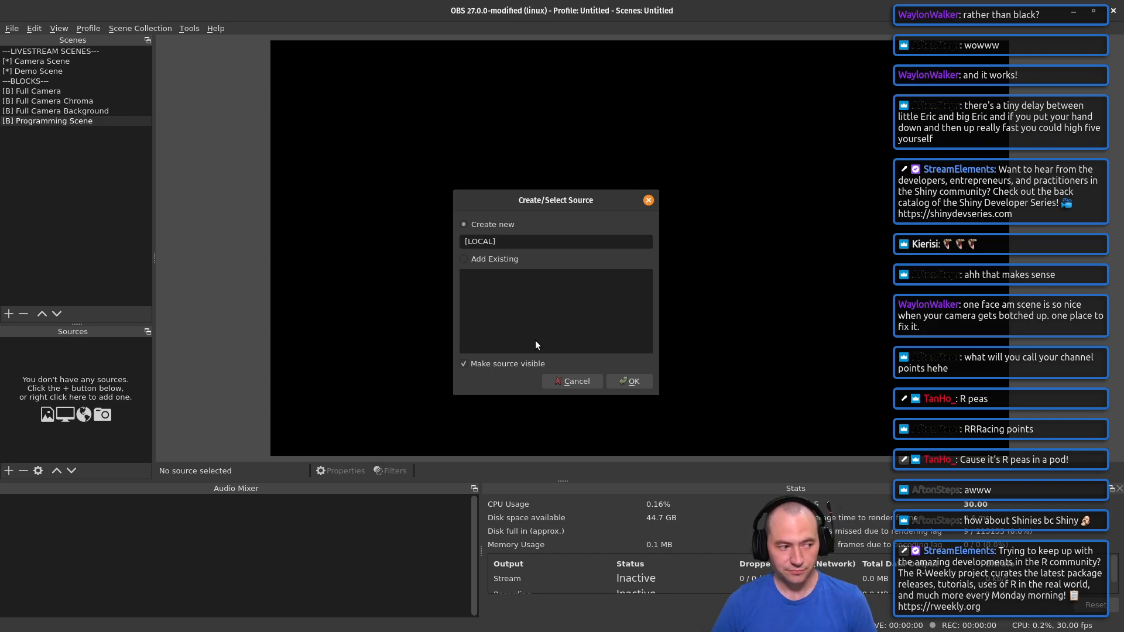
{"action": "type", "text": " VS-Cod"}
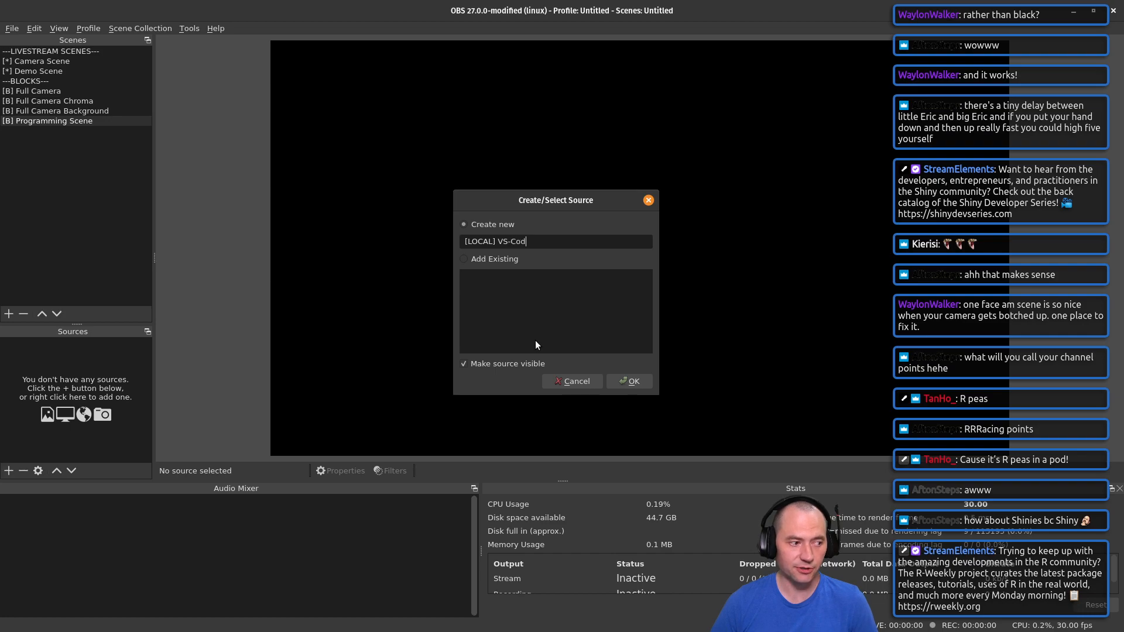
{"action": "type", "text": "e Source"}
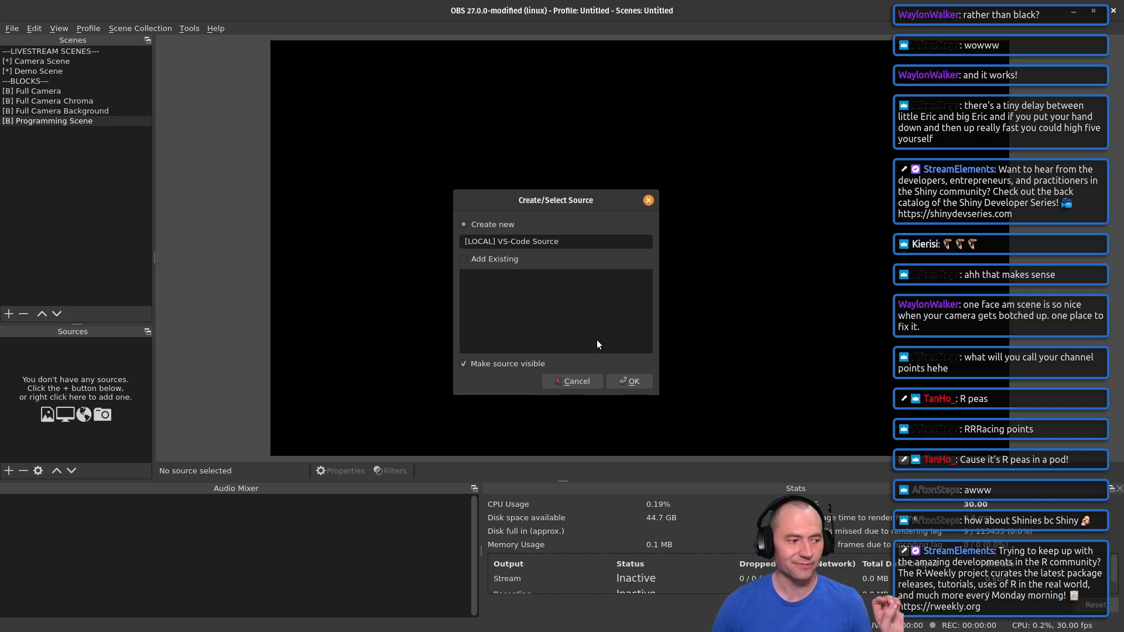
{"action": "left_click", "coordinate": [632, 381]}
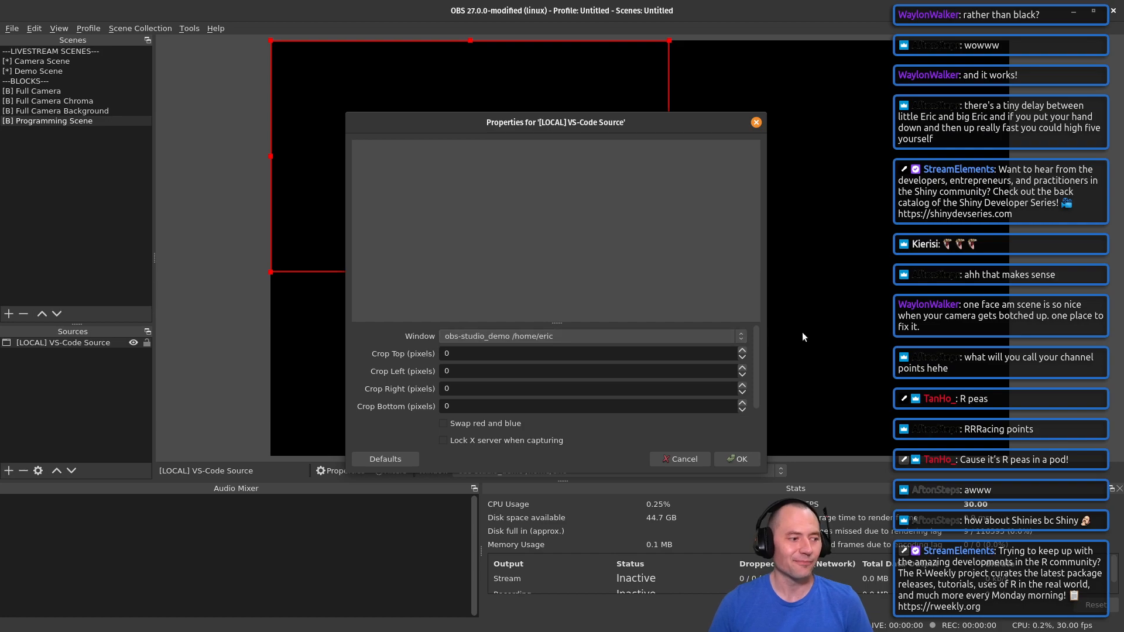
Step: Set the VS-Code source to capture the "obs_analysis.R - r_media_prod [Dev Container: R] - Visual Studio Code" window
{"action": "left_click", "coordinate": [741, 338]}
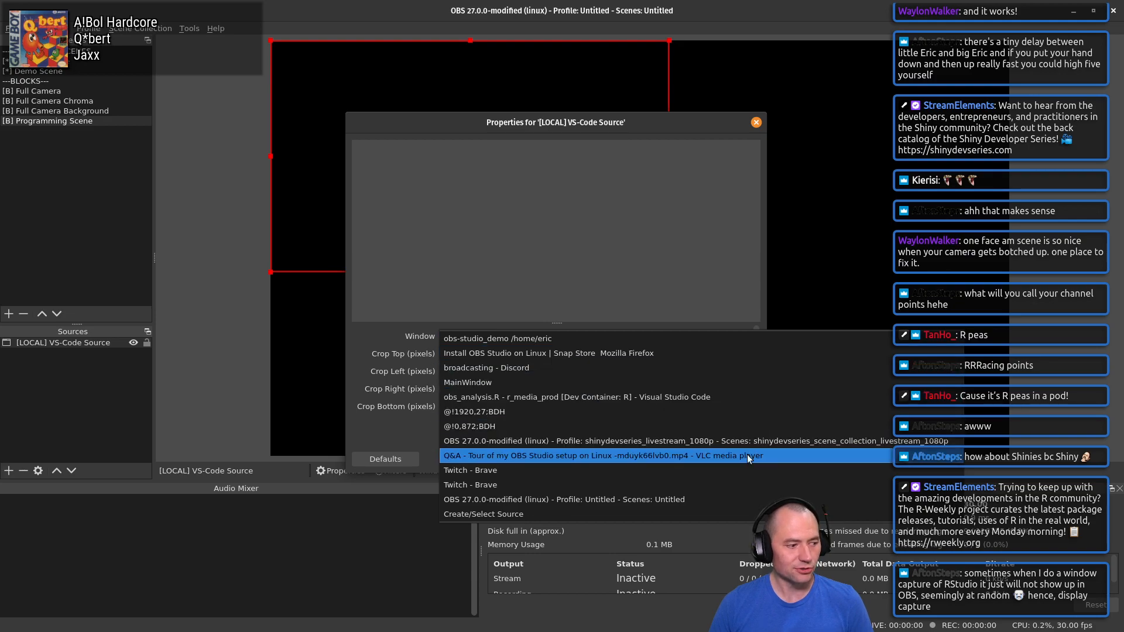
{"action": "left_click", "coordinate": [730, 402]}
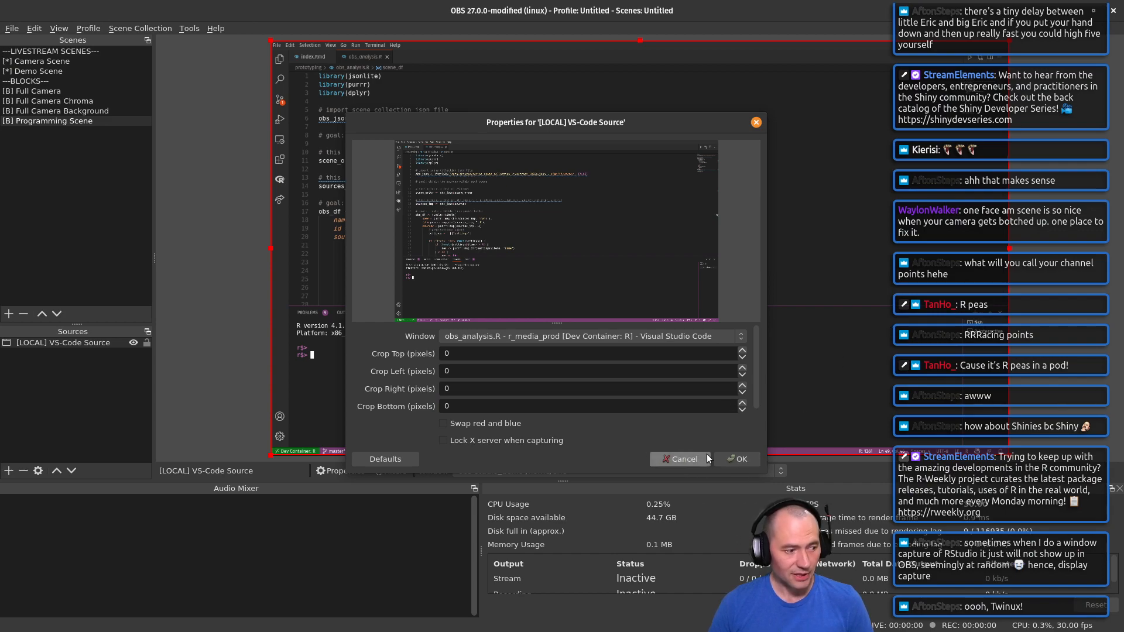
{"action": "left_click", "coordinate": [742, 458]}
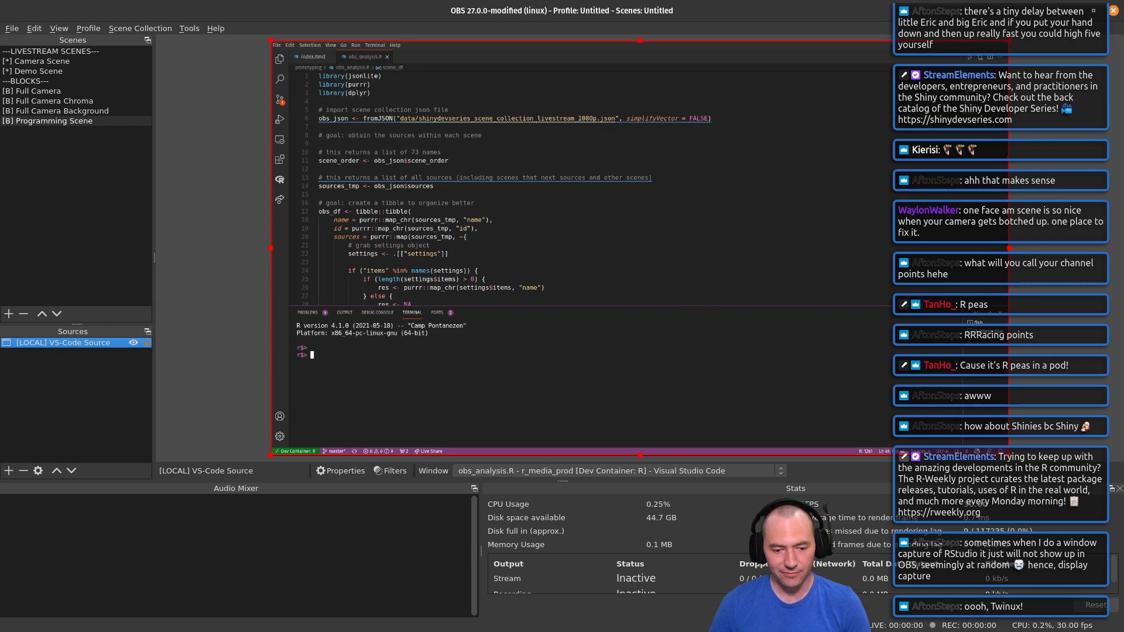
{"action": "key", "text": "alt+Tab"}
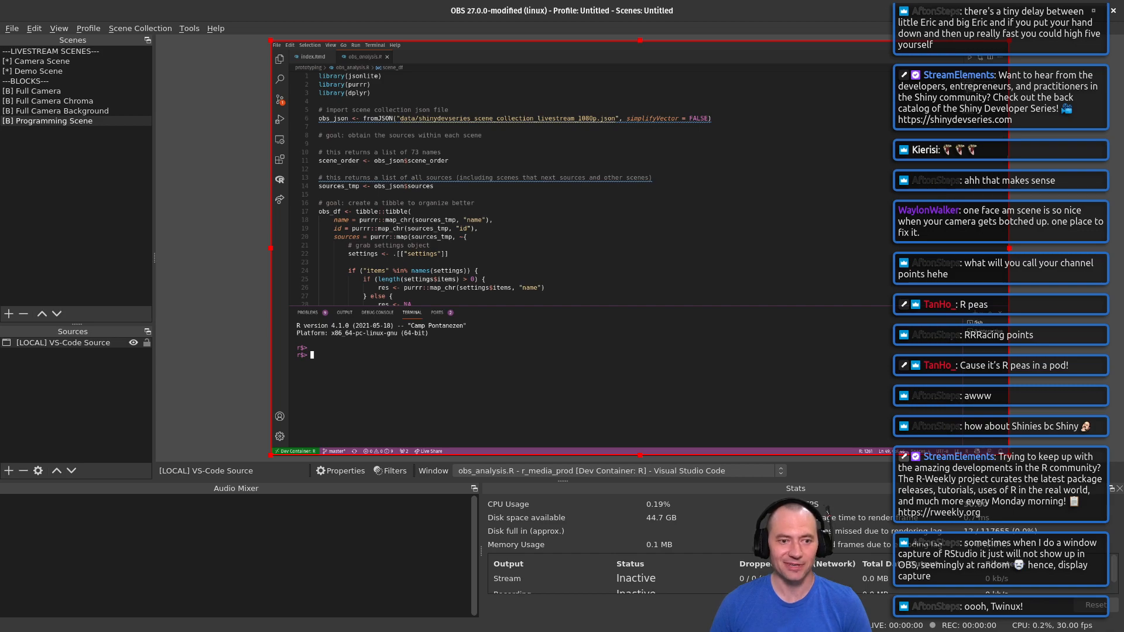
{"action": "left_click", "coordinate": [807, 305]}
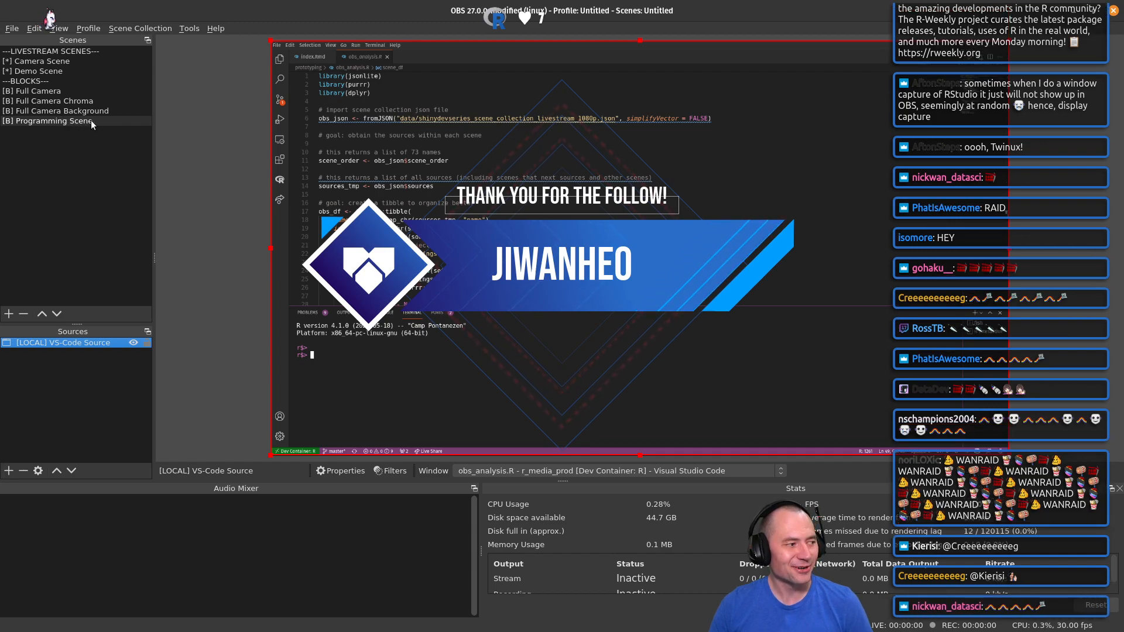
{"action": "left_click", "coordinate": [50, 124]}
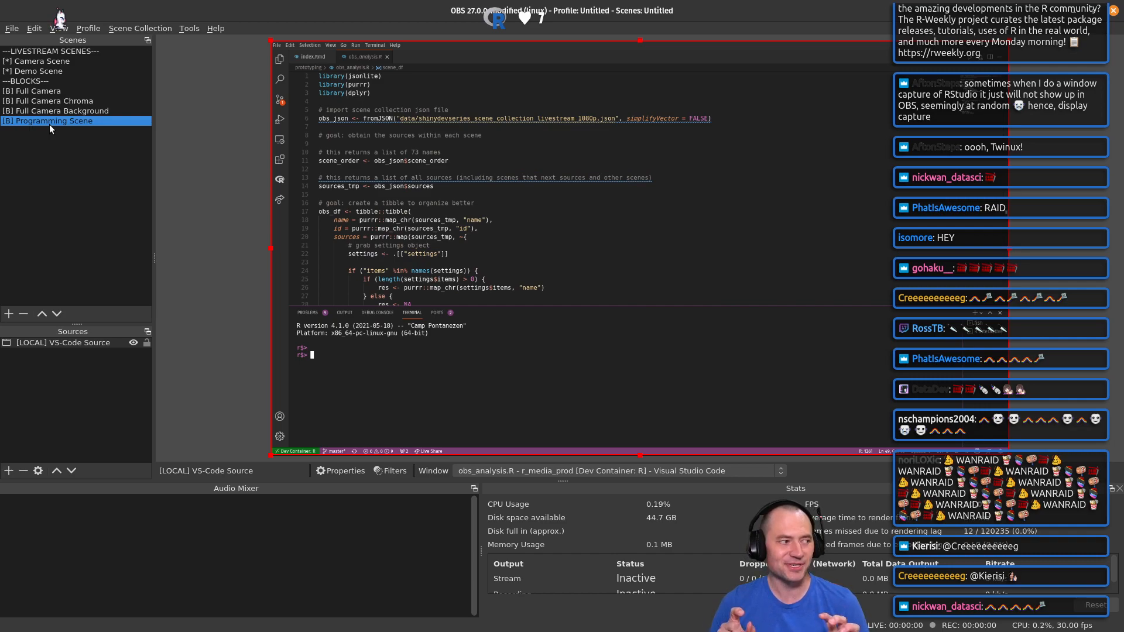
Step: Start adding an existing scene as a source in the [*] Demo Scene
{"action": "left_click", "coordinate": [56, 71]}
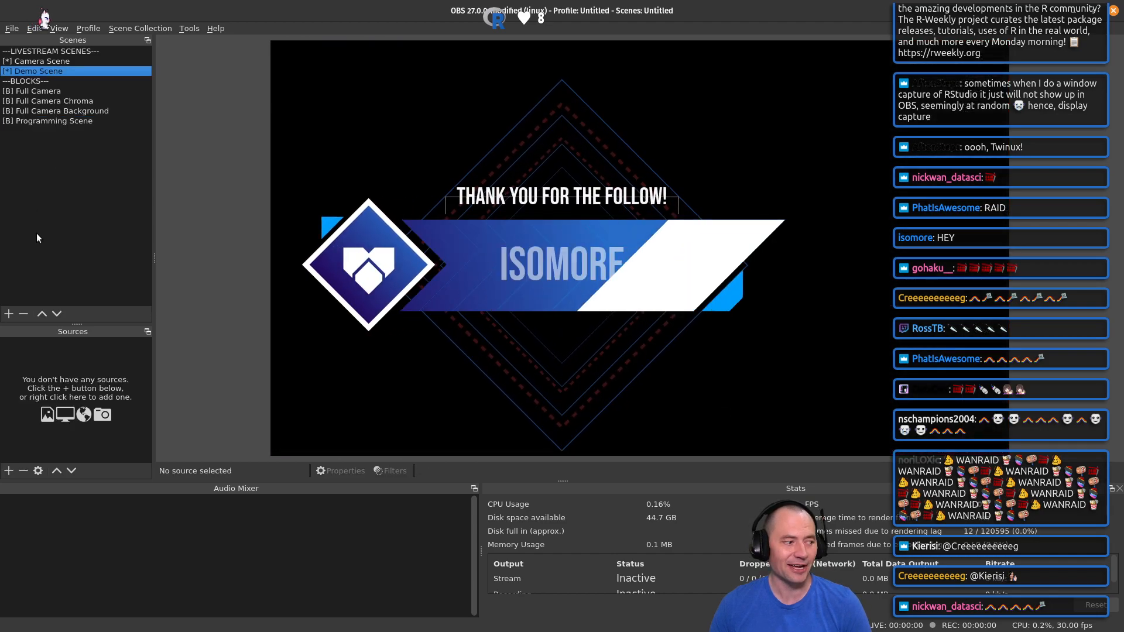
{"action": "left_click", "coordinate": [9, 471]}
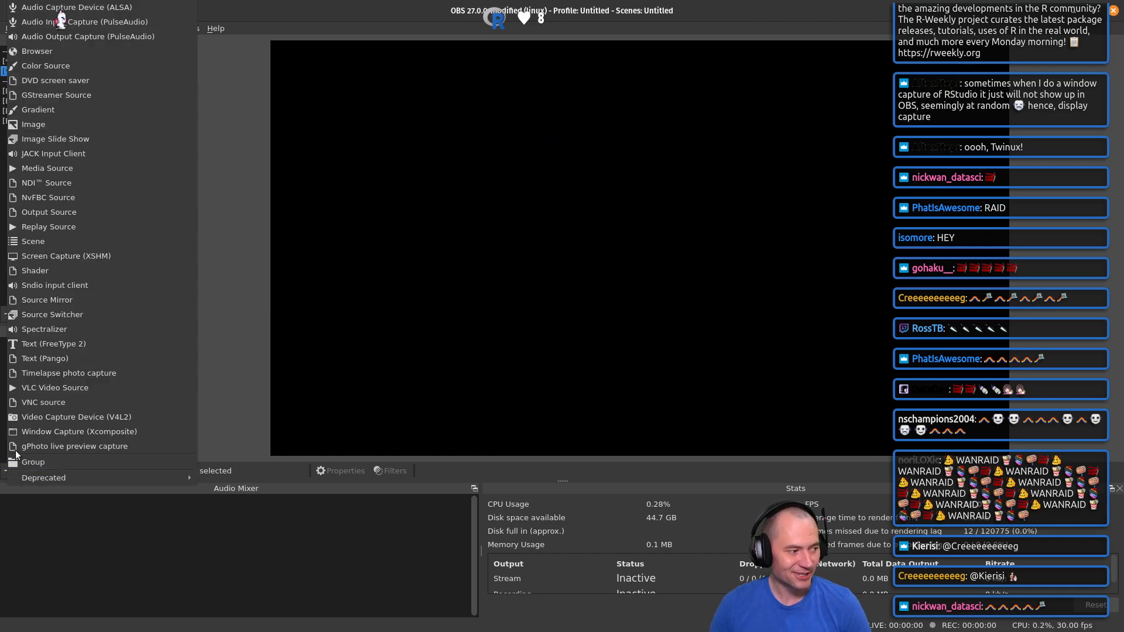
{"action": "left_click", "coordinate": [53, 246]}
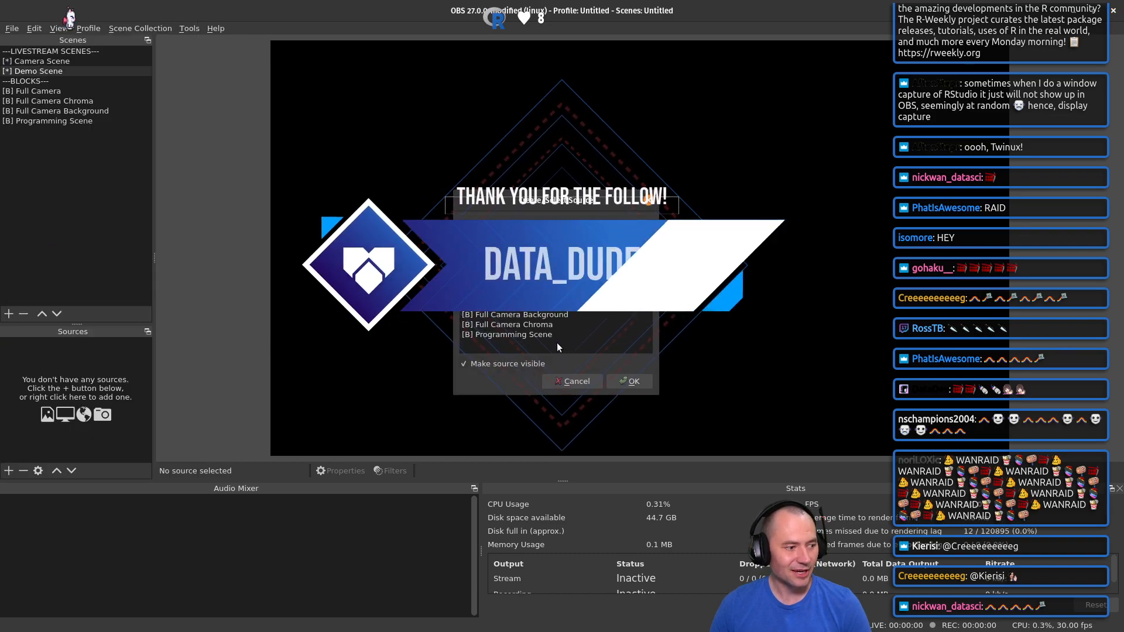
Step: Add the existing [B] Programming Scene and then the existing [B] Full Camera Chroma scene as sources in the Demo Scene
{"action": "left_click", "coordinate": [535, 336]}
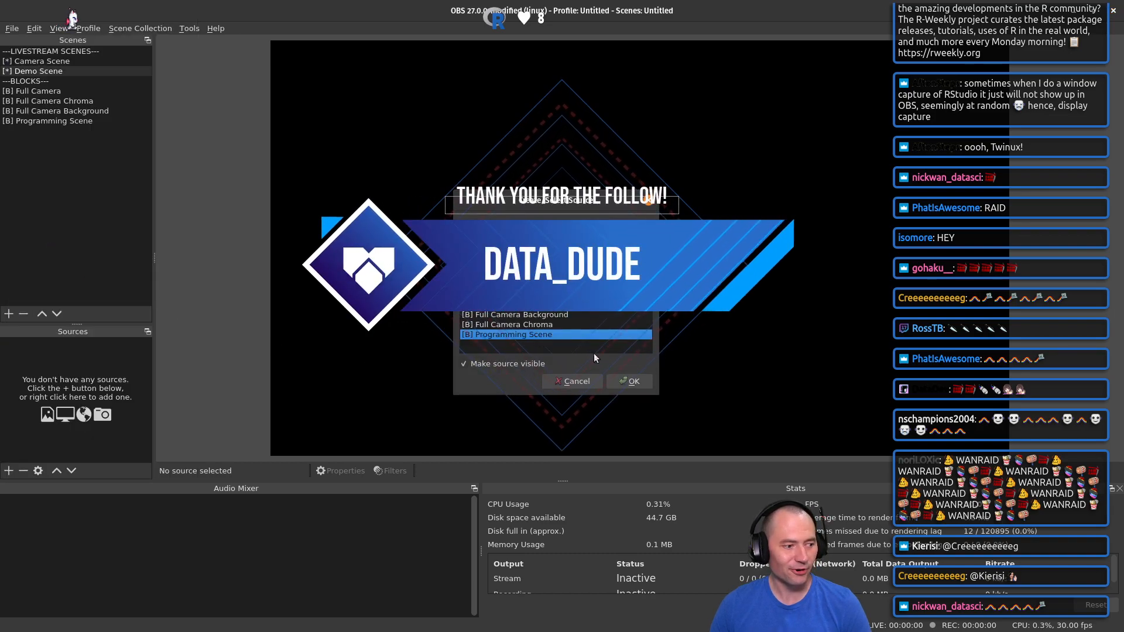
{"action": "left_click", "coordinate": [626, 387]}
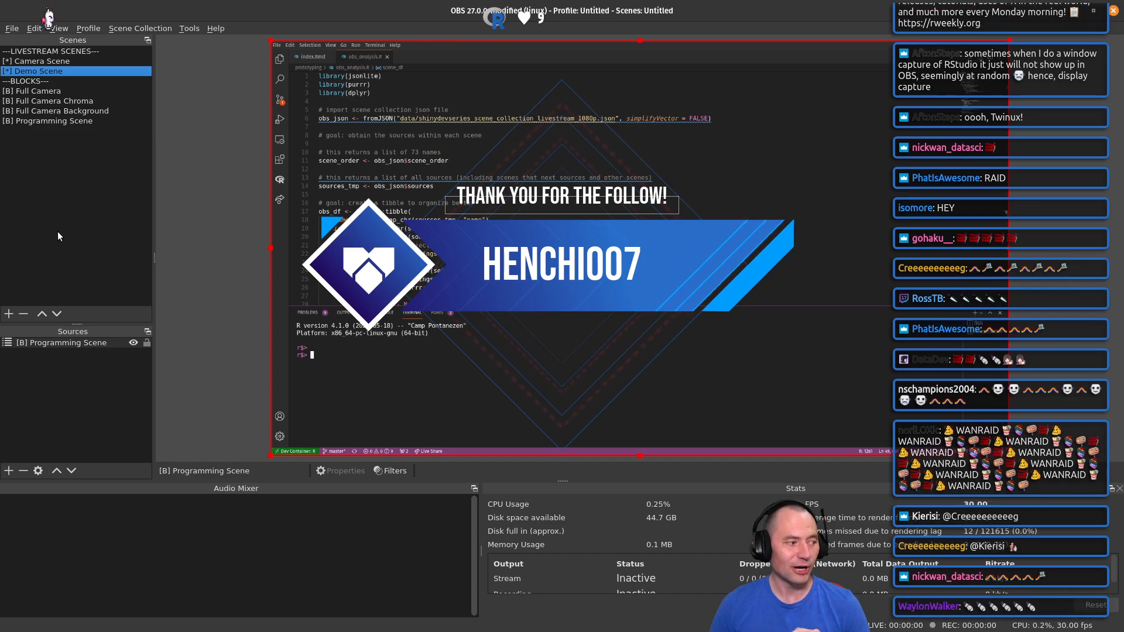
{"action": "left_click", "coordinate": [9, 471]}
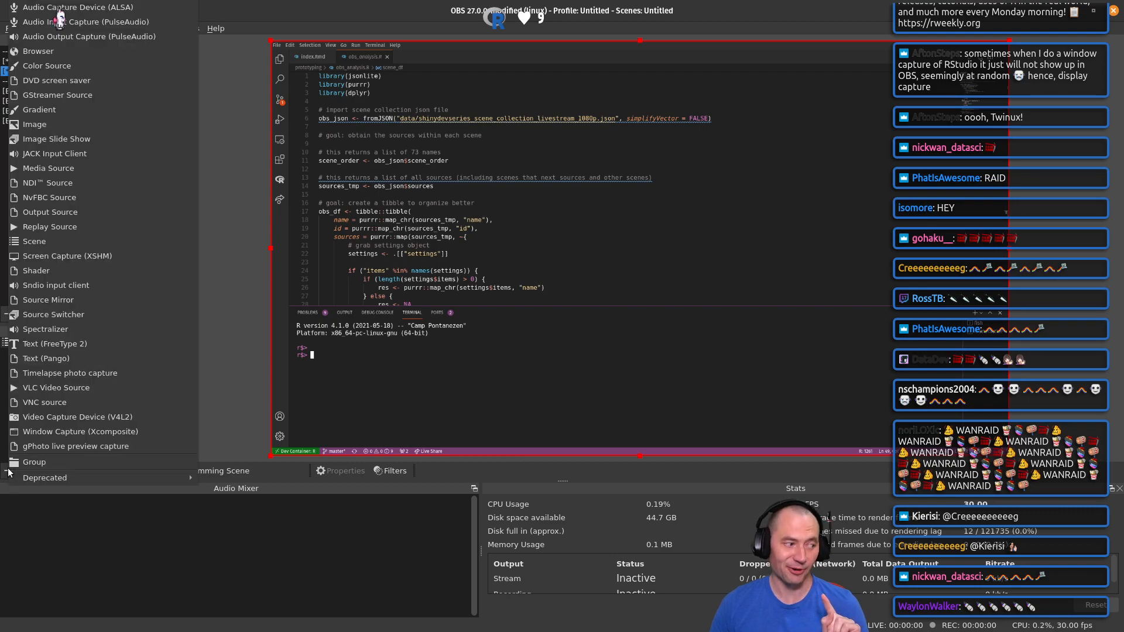
{"action": "left_click", "coordinate": [78, 250]}
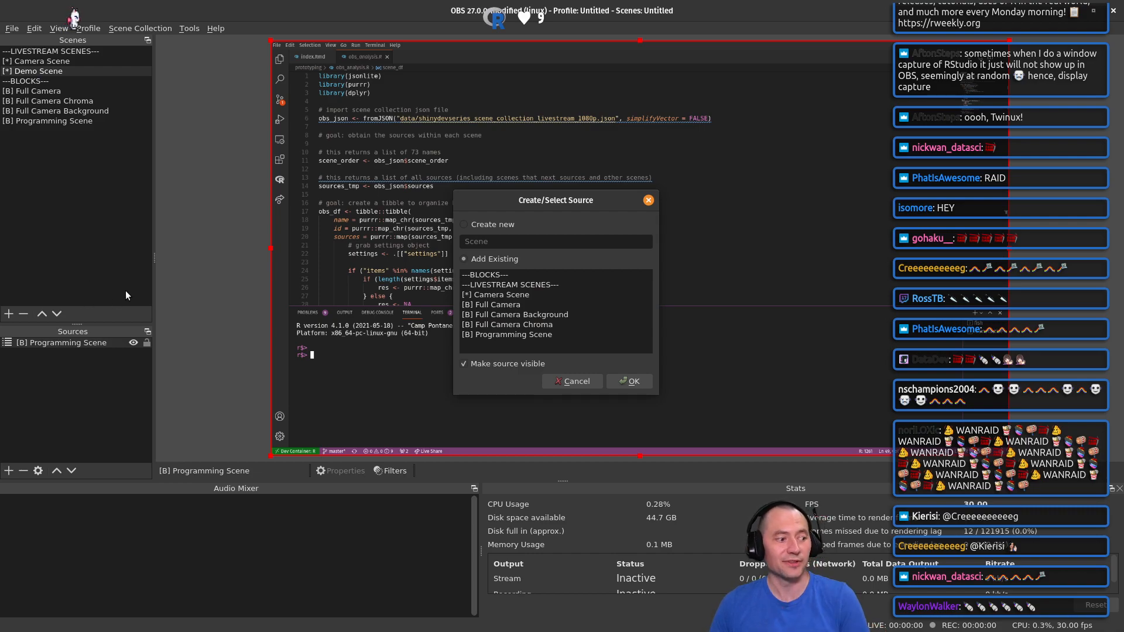
{"action": "left_click", "coordinate": [511, 326]}
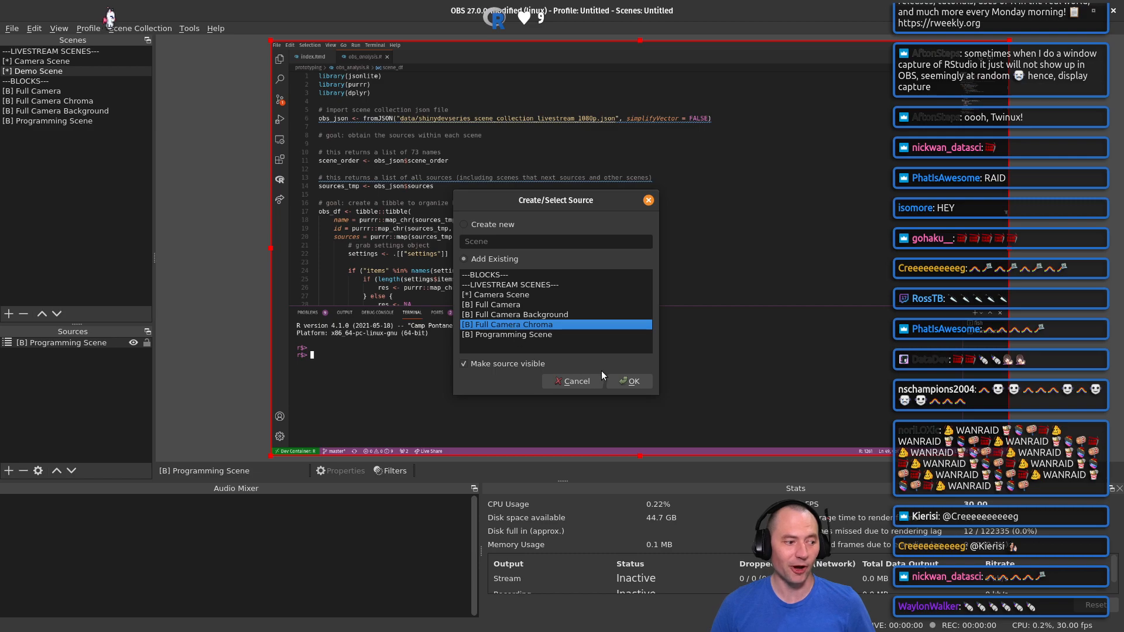
{"action": "left_click", "coordinate": [626, 379]}
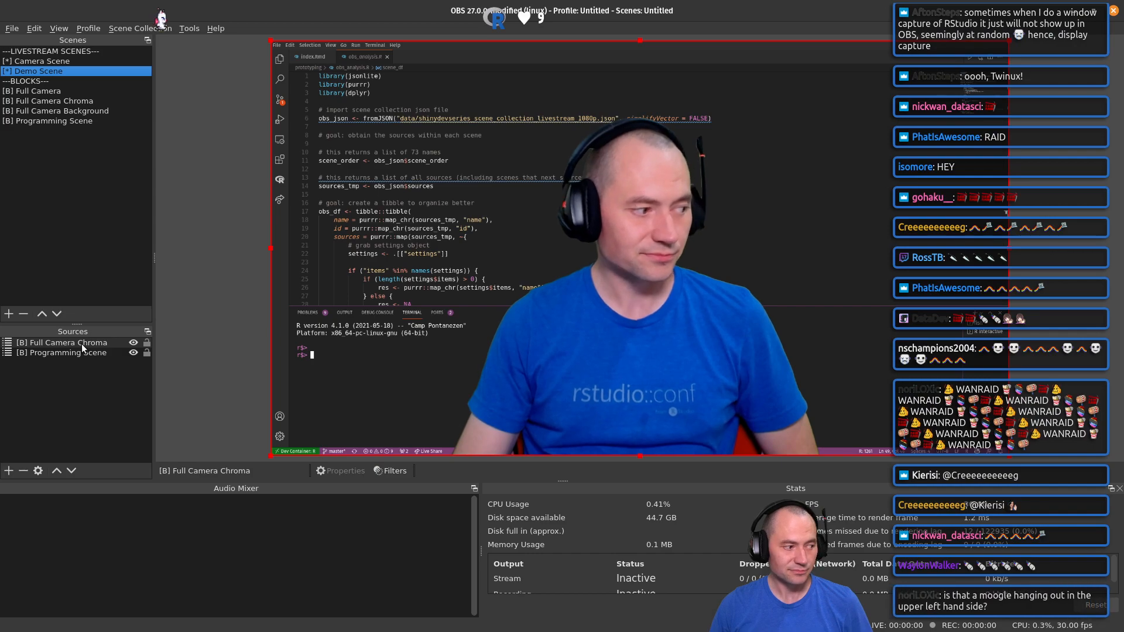
Step: Shrink the [B] Full Camera Chroma source into the lower-right corner of the canvas and compare the Camera Scene with the Demo Scene
{"action": "left_click", "coordinate": [82, 343]}
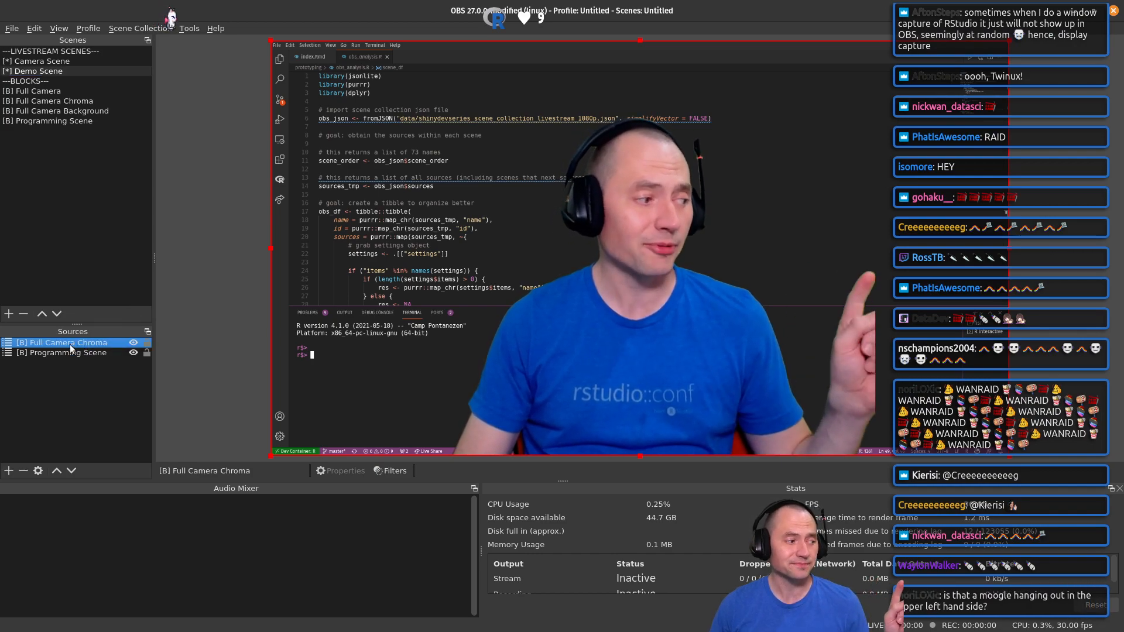
{"action": "left_click_drag", "start_coordinate": [270, 42], "coordinate": [789, 354]}
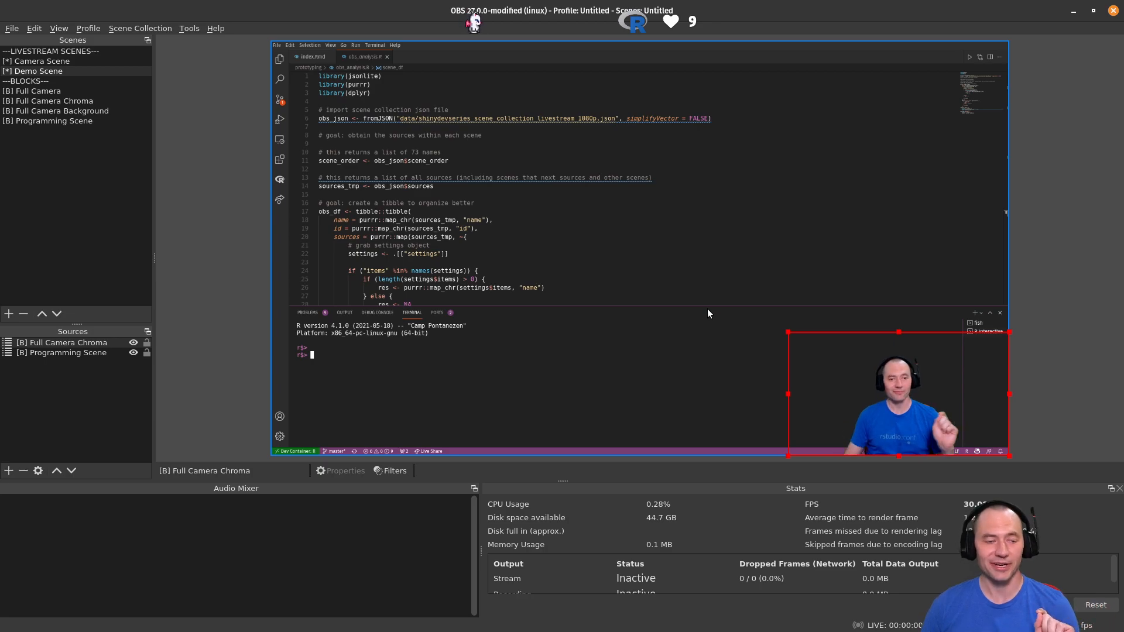
{"action": "left_click", "coordinate": [38, 61]}
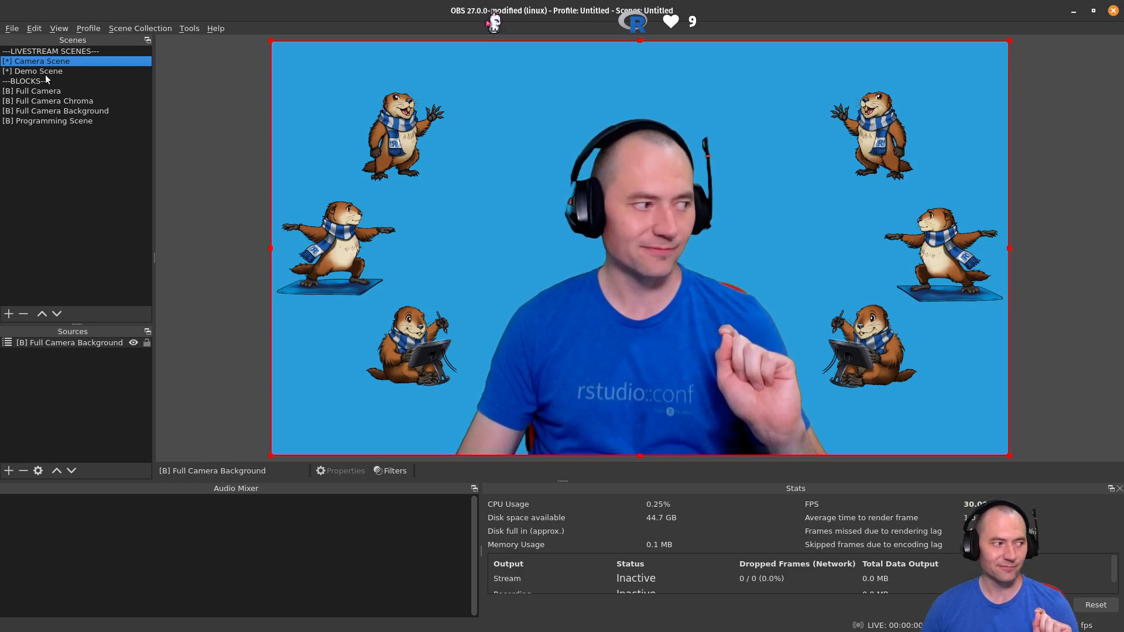
{"action": "left_click", "coordinate": [45, 72]}
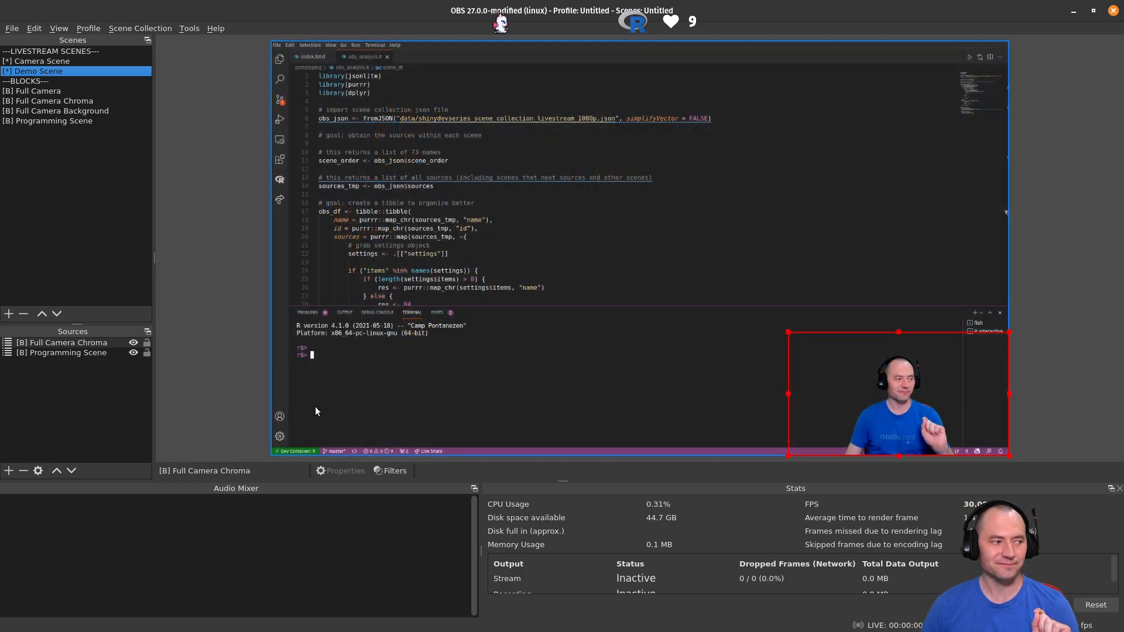
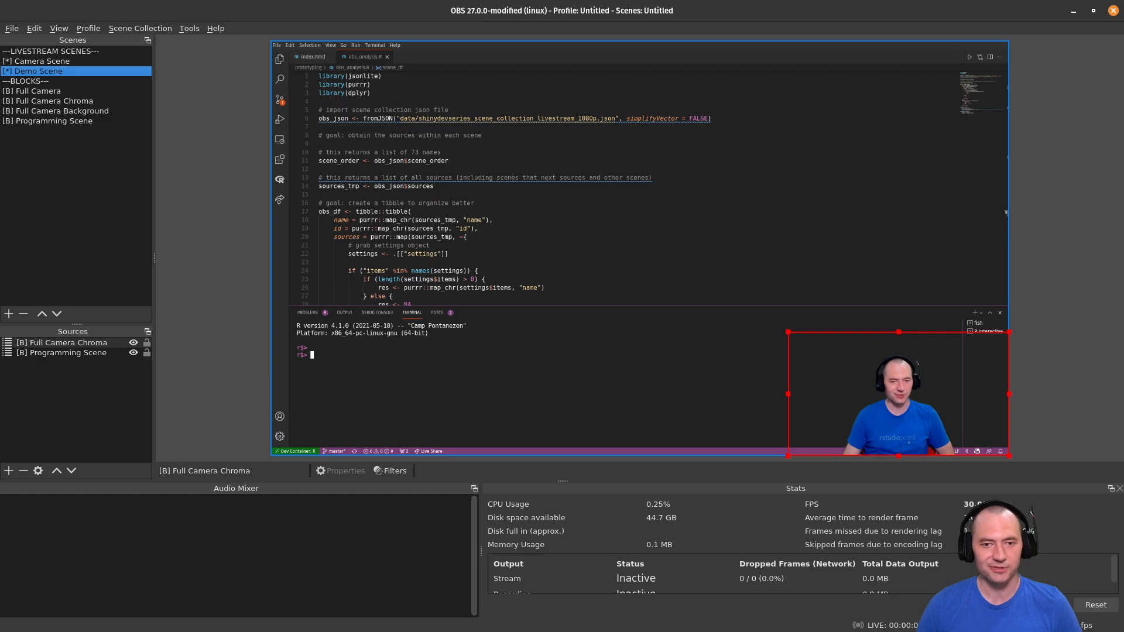
Step: Switch to the web browser, open the ThinkR-open/timer repository from the Pinboard bookmarks and review its README
{"action": "key", "text": "alt+Tab"}
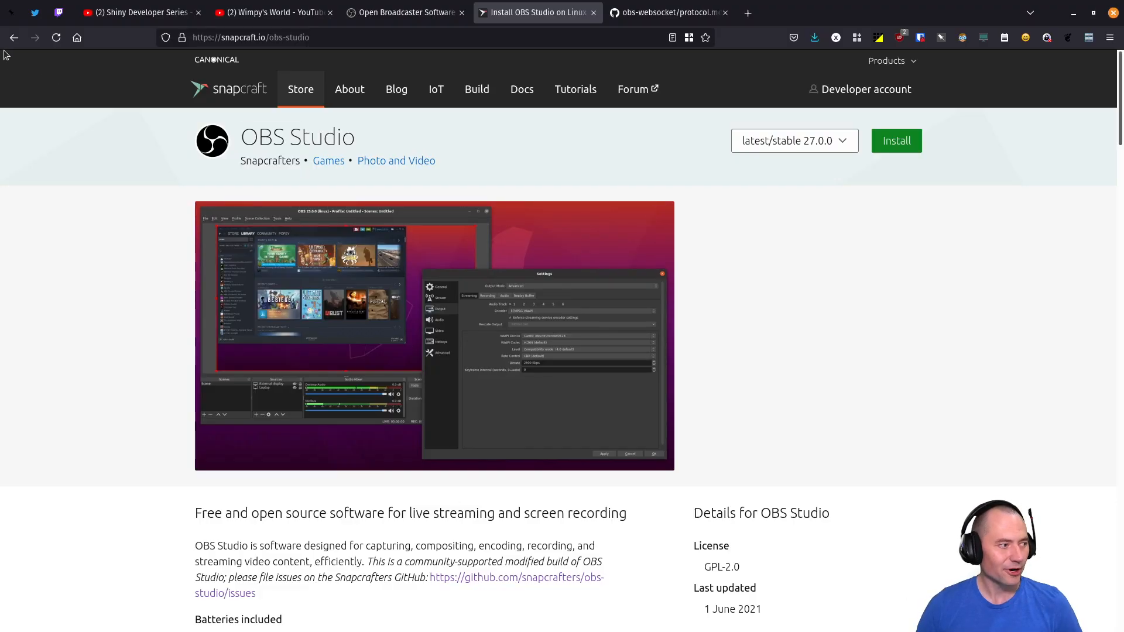
{"action": "left_click", "coordinate": [10, 18]}
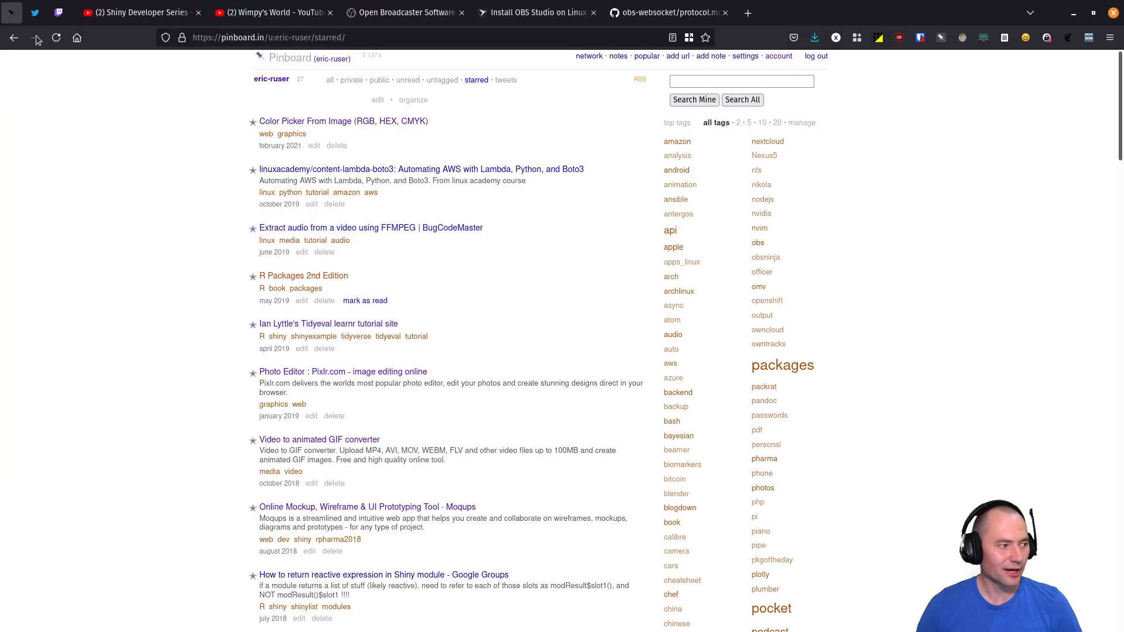
{"action": "left_click", "coordinate": [272, 80]}
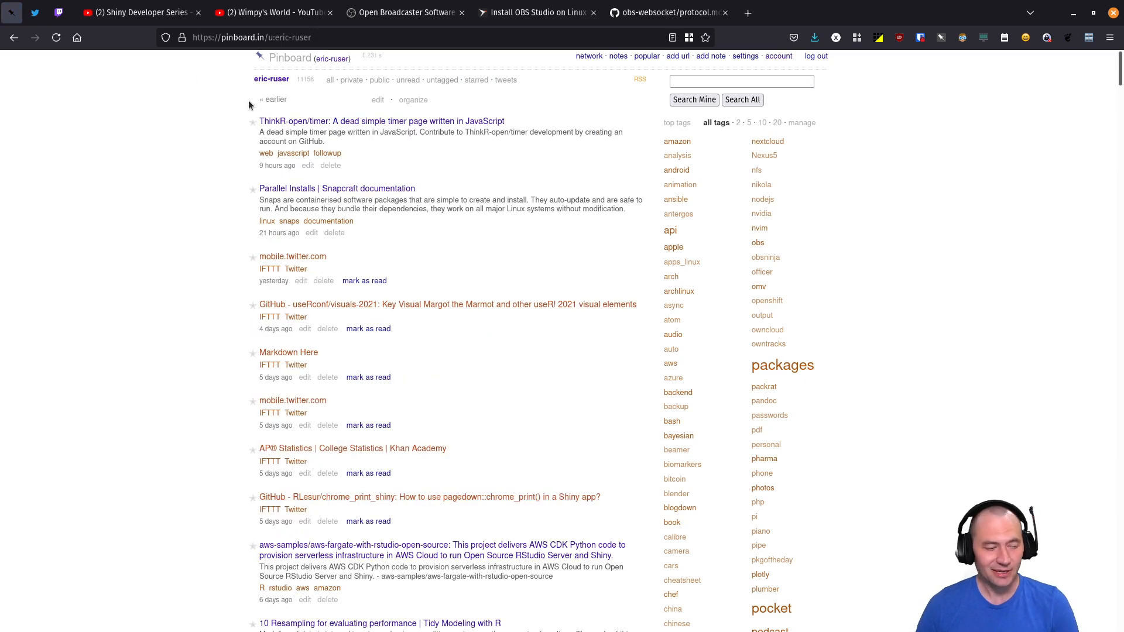
{"action": "left_click", "coordinate": [372, 122]}
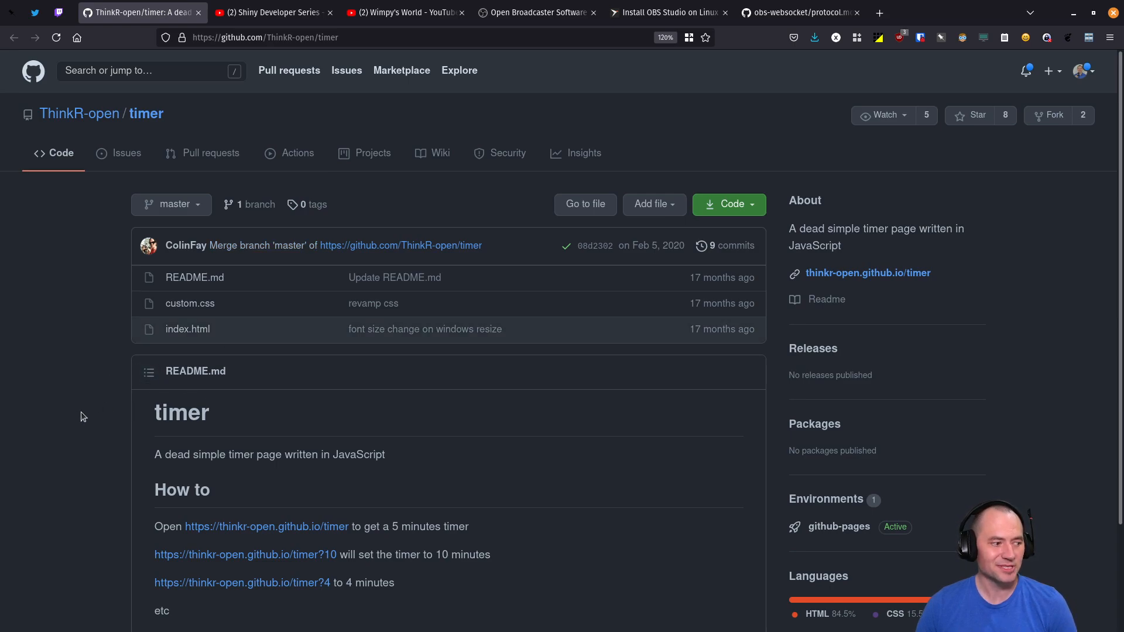
{"action": "scroll", "coordinate": [82, 416], "scroll_direction": "down", "scroll_amount": 3}
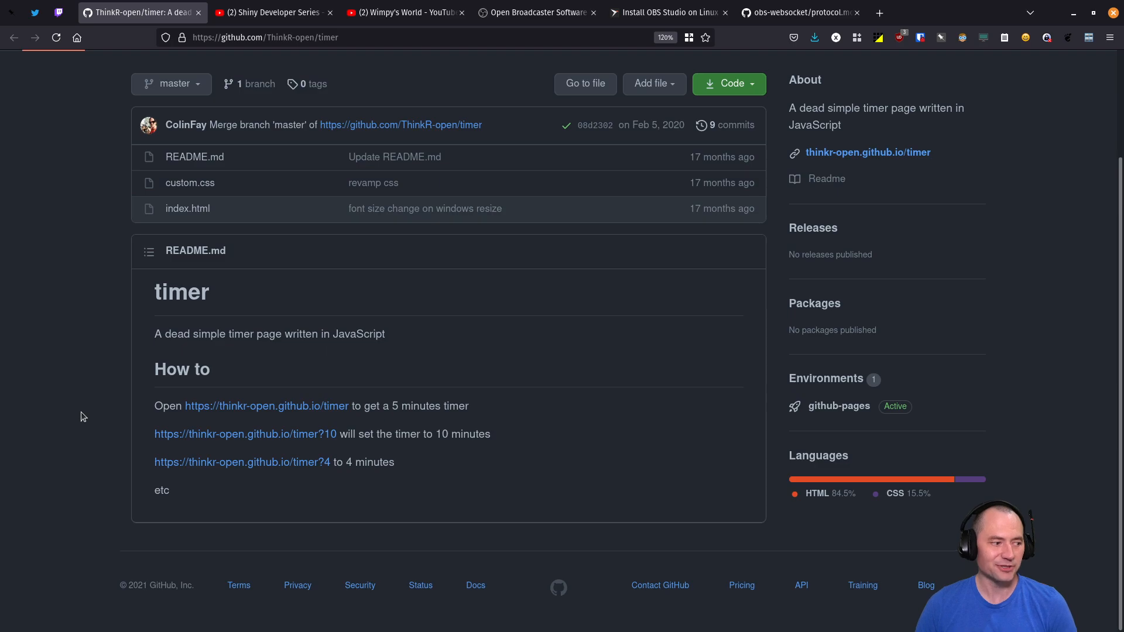
{"action": "scroll", "coordinate": [81, 416], "scroll_direction": "up", "scroll_amount": 3}
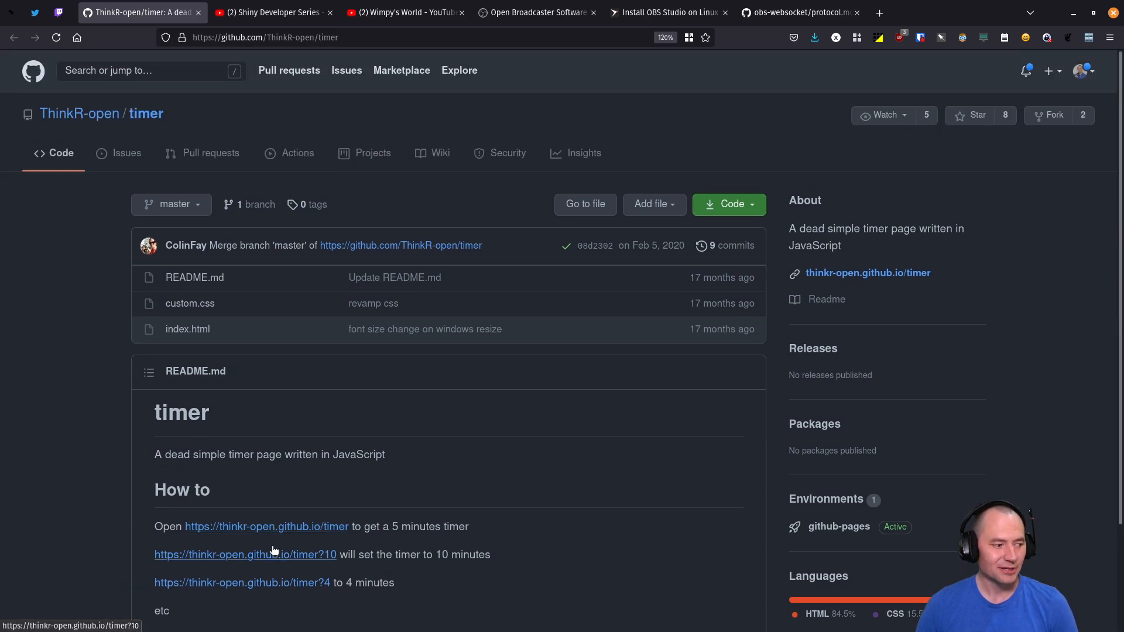
Step: Open the README's 4-minute timer link in a separate page, copy its address and return to OBS
{"action": "right_click", "coordinate": [274, 582]}
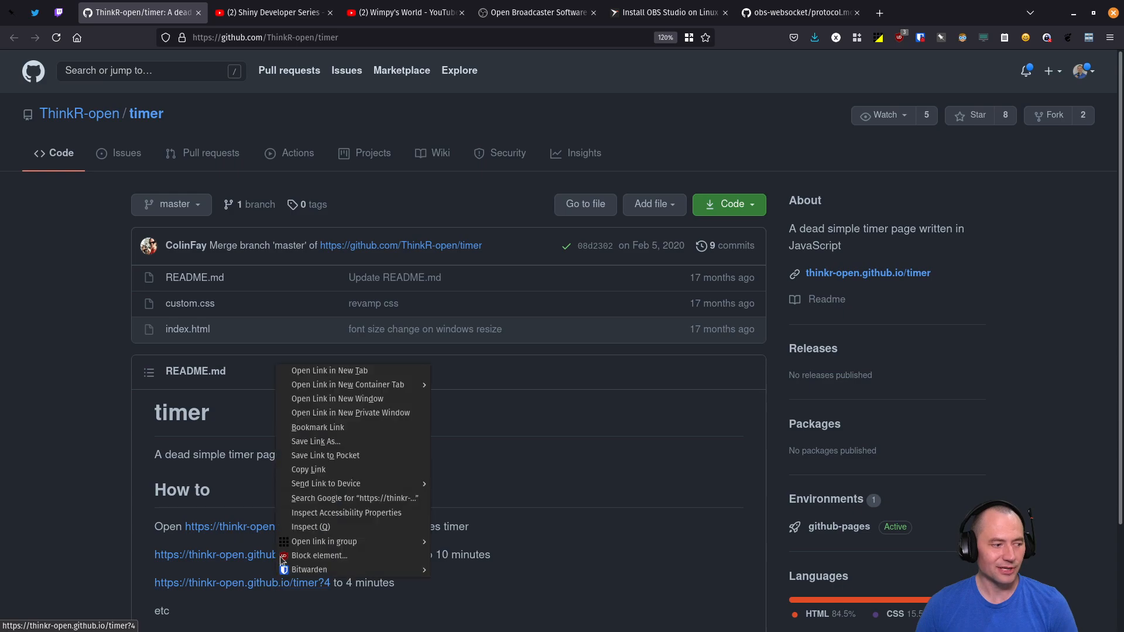
{"action": "left_click", "coordinate": [311, 372]}
{"action": "left_click", "coordinate": [285, 12]}
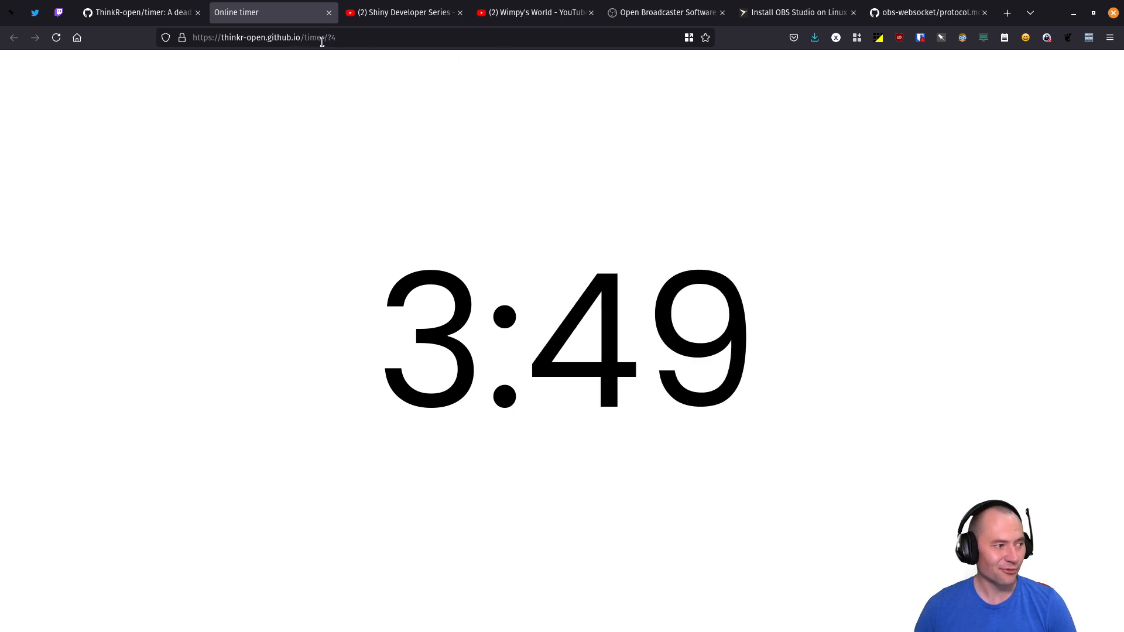
{"action": "left_click", "coordinate": [355, 38]}
{"action": "key", "text": "ctrl+c"}
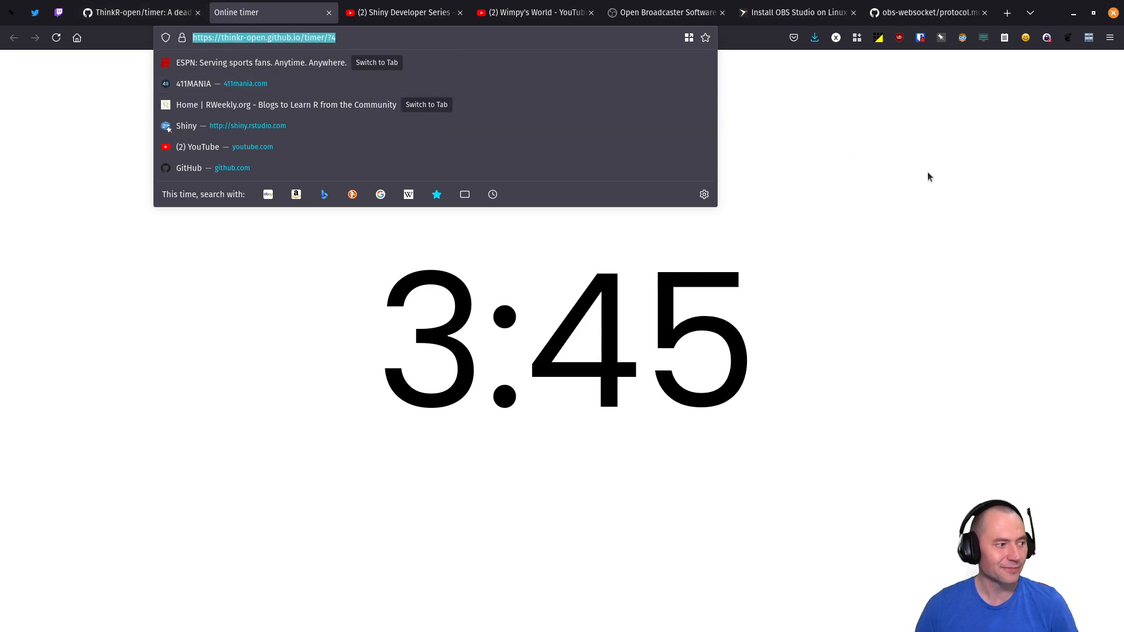
{"action": "left_click", "coordinate": [1029, 184]}
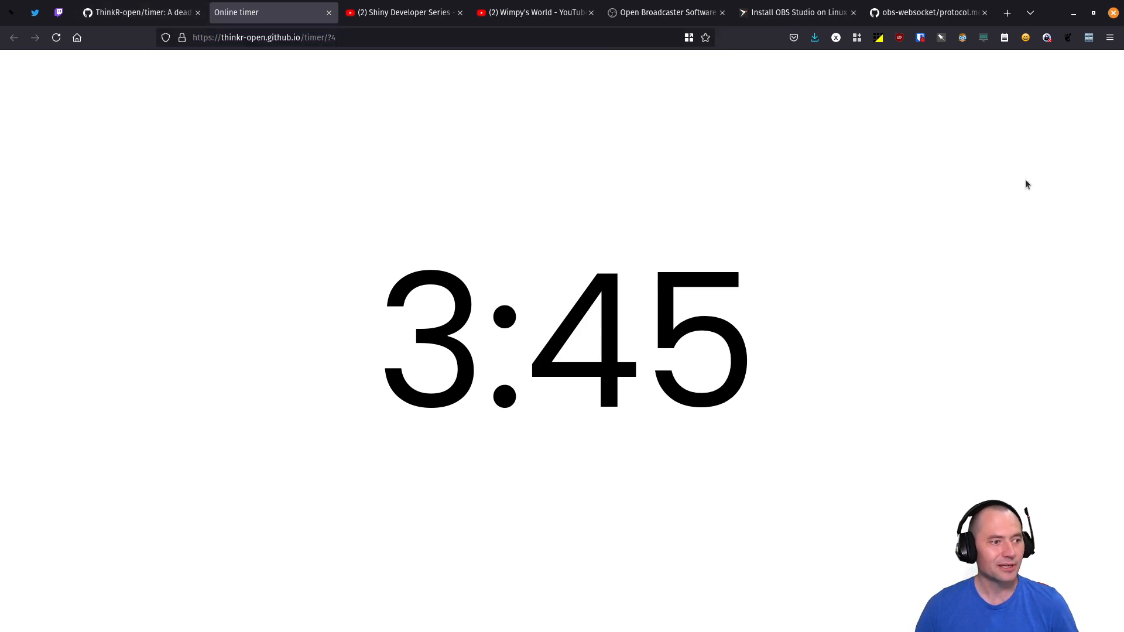
{"action": "left_click", "coordinate": [1074, 12]}
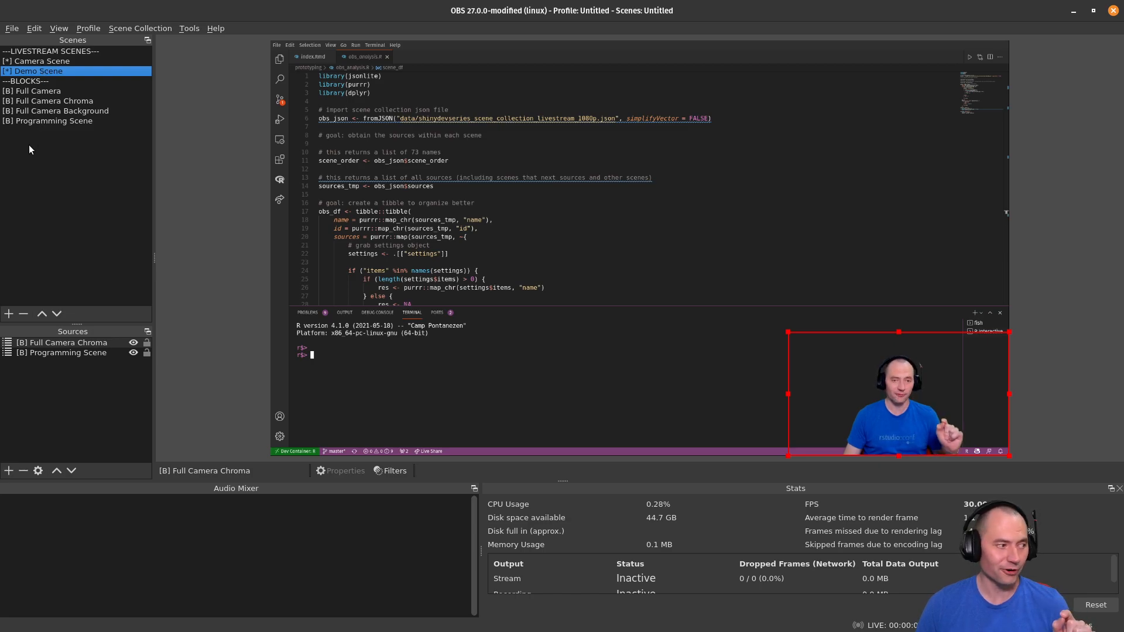
Step: Create a new scene named "[B] Timer Scene" below the Programming Scene
{"action": "left_click", "coordinate": [29, 121]}
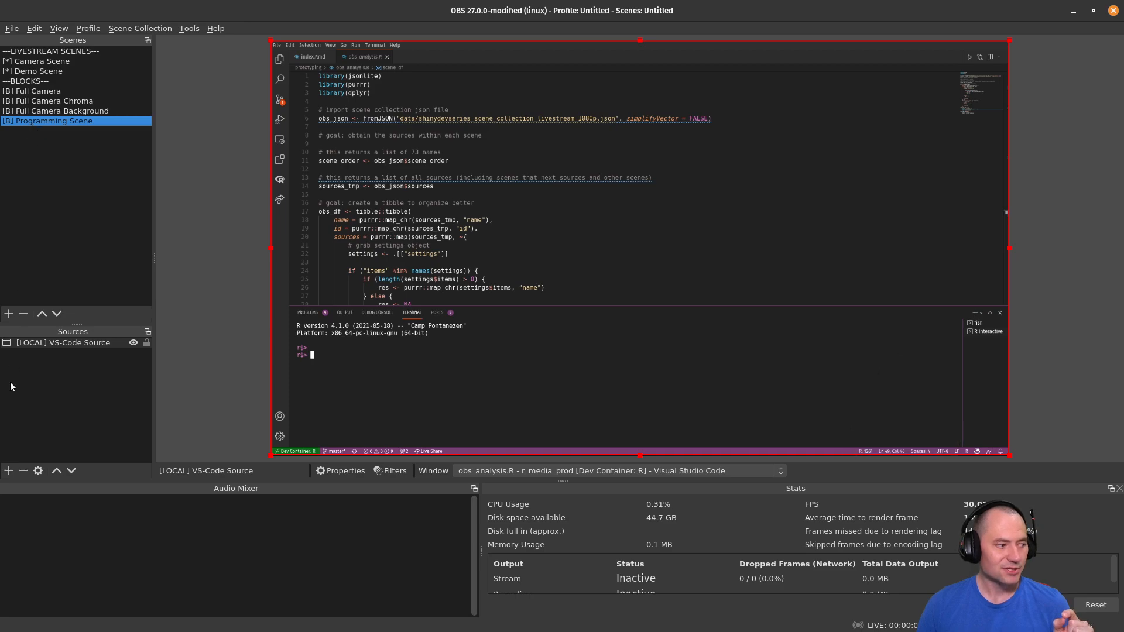
{"action": "left_click", "coordinate": [9, 315]}
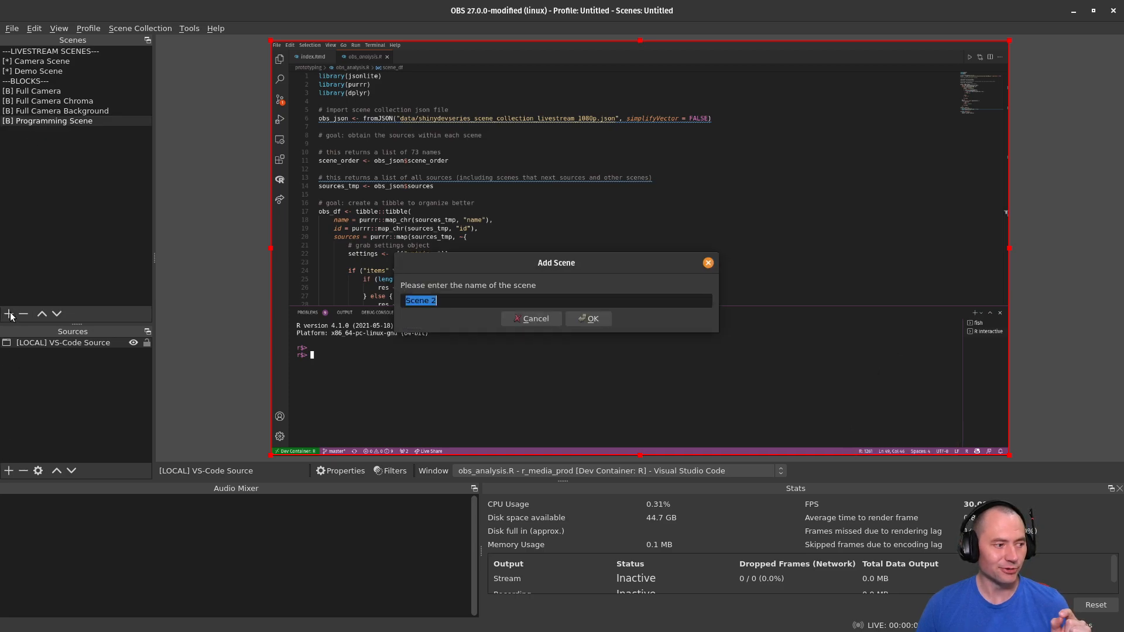
{"action": "type", "text": "["}
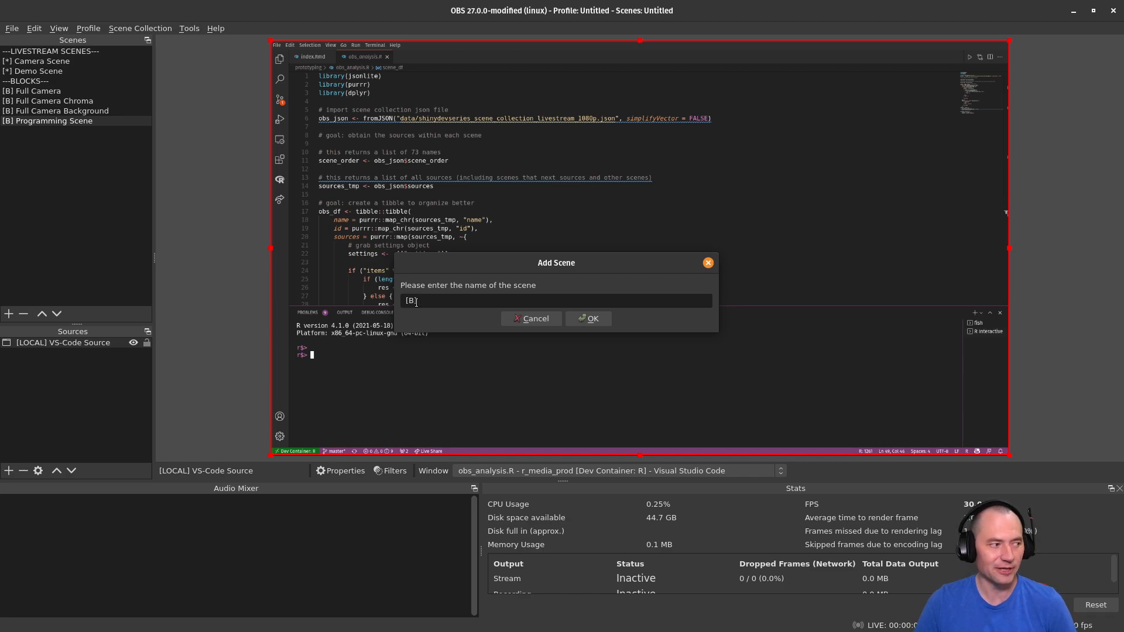
{"action": "type", "text": "B] Time"}
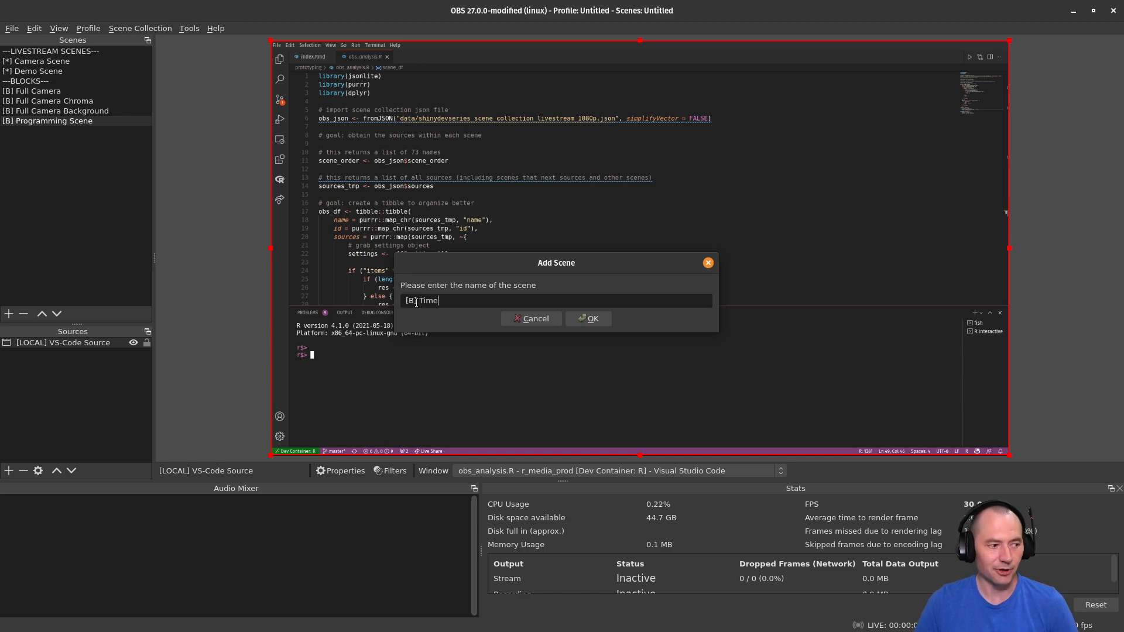
{"action": "type", "text": "ene"}
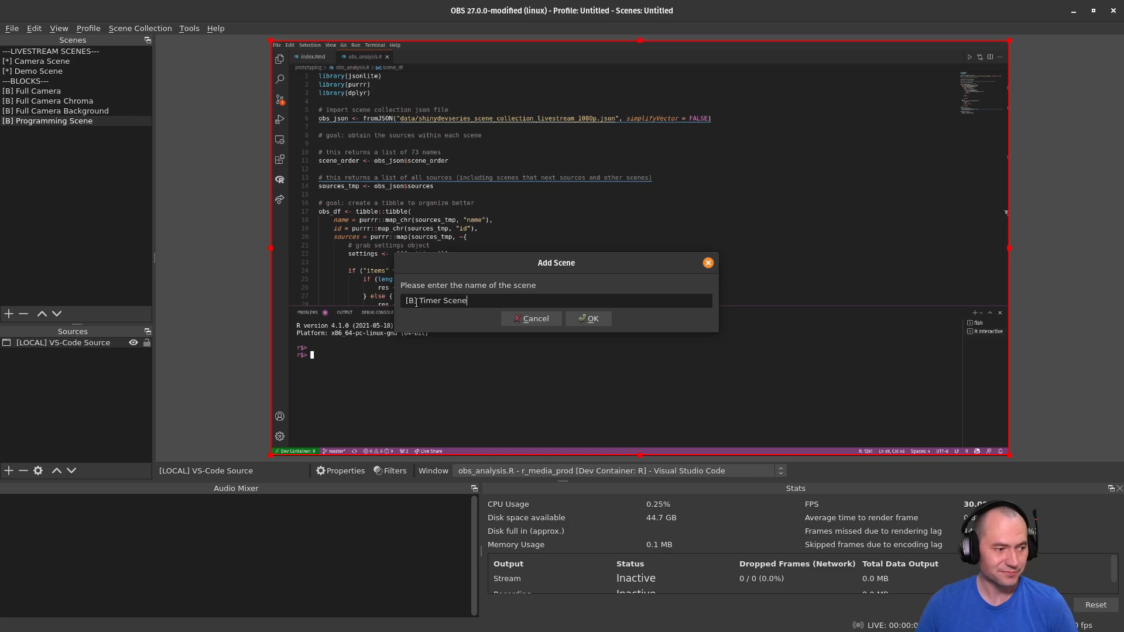
{"action": "left_click", "coordinate": [576, 319]}
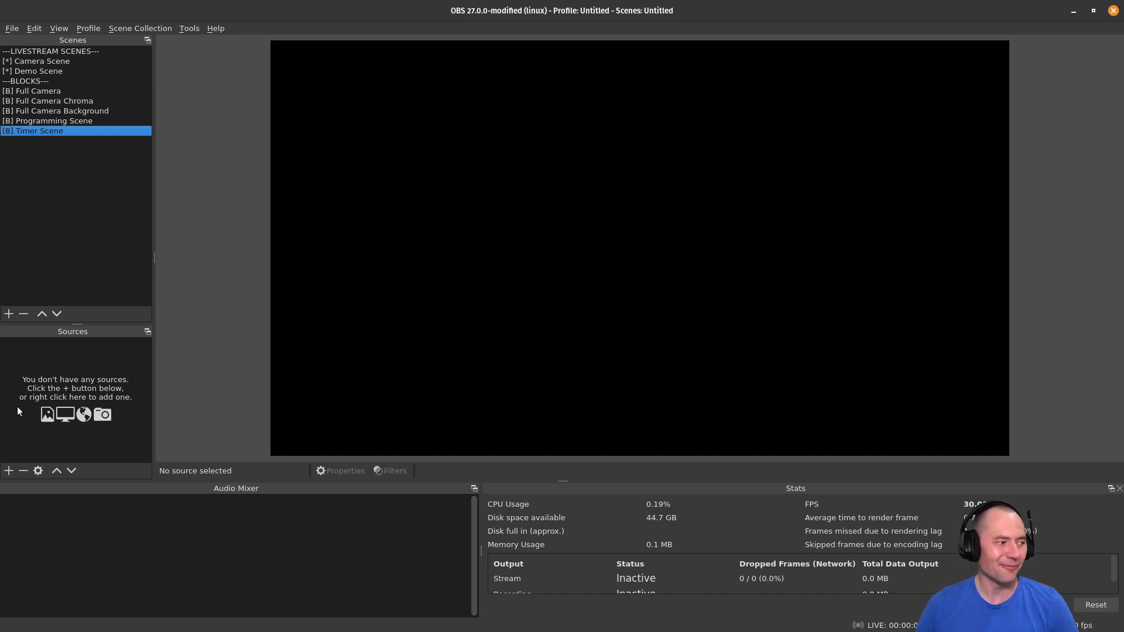
Step: Add a new Browser source named "[LOCAL] timer web page" to the Timer Scene
{"action": "left_click", "coordinate": [8, 471]}
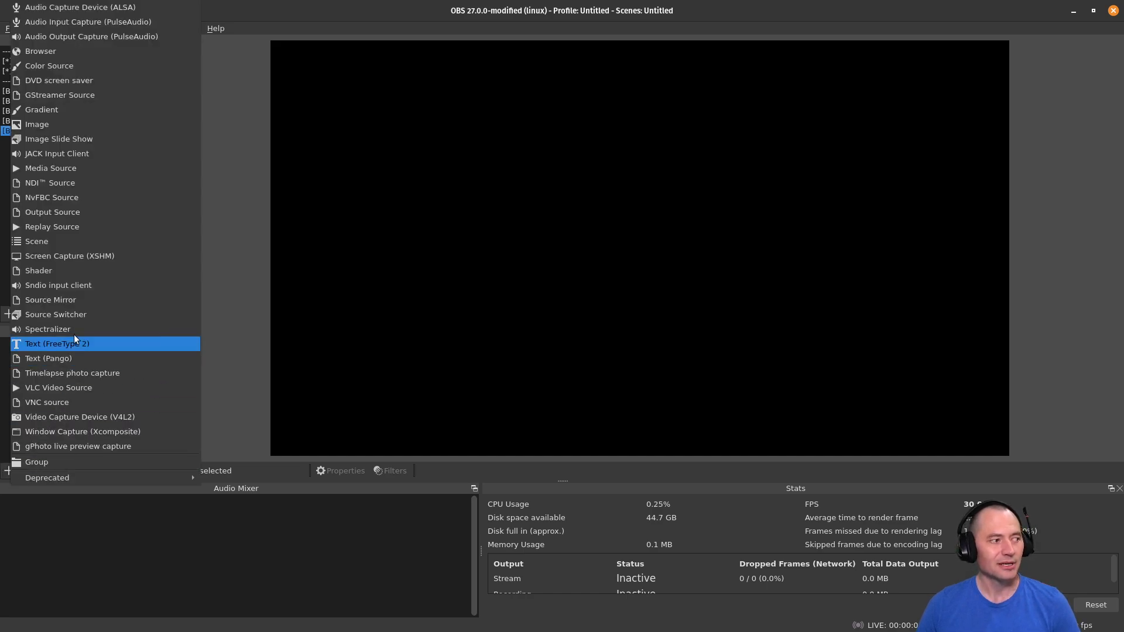
{"action": "left_click", "coordinate": [53, 51]}
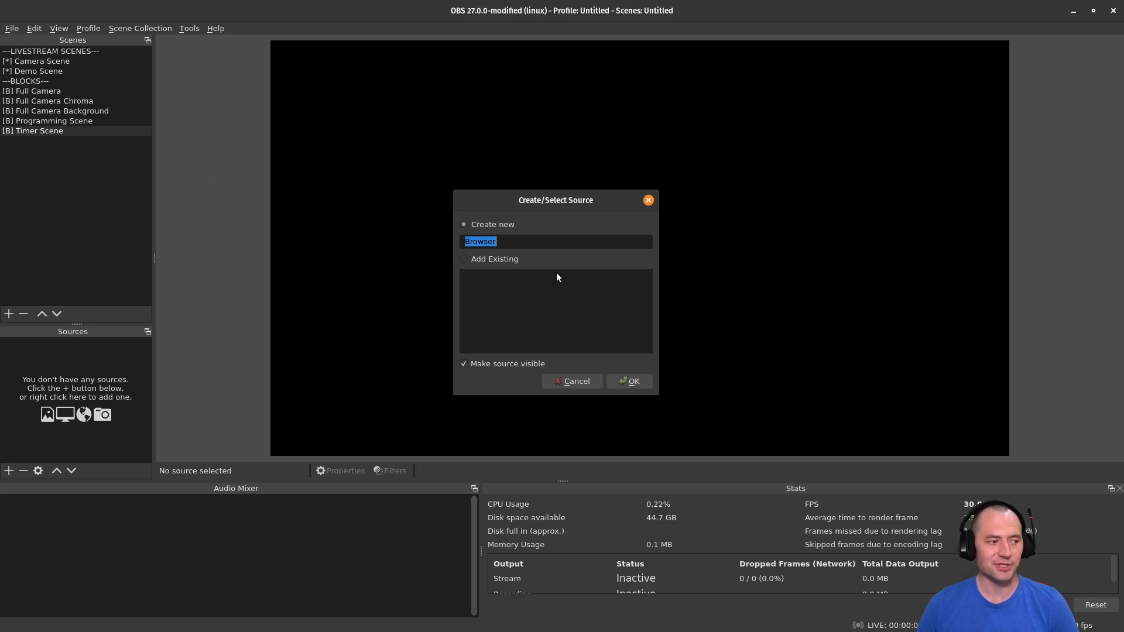
{"action": "type", "text": "[L"}
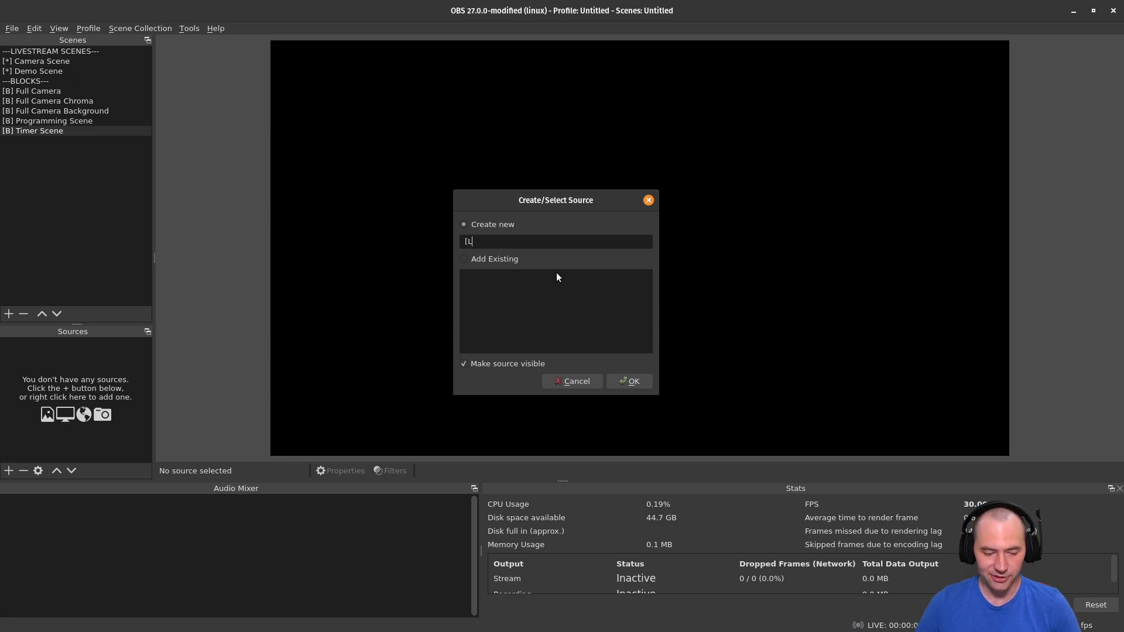
{"action": "type", "text": "OCAL] timer web page"}
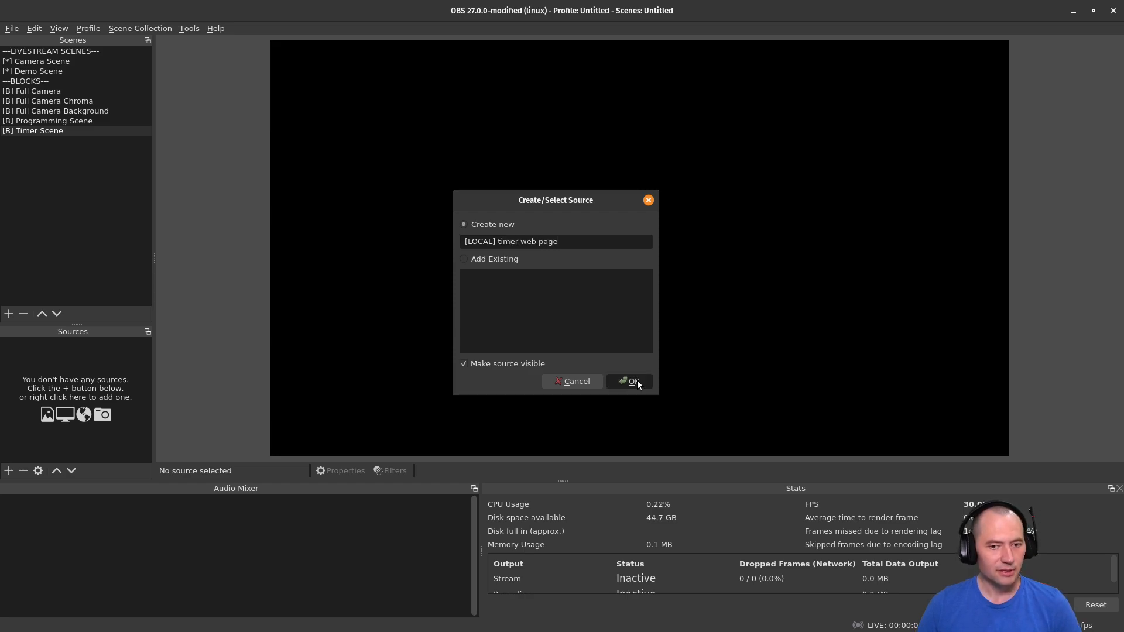
{"action": "left_click", "coordinate": [637, 381]}
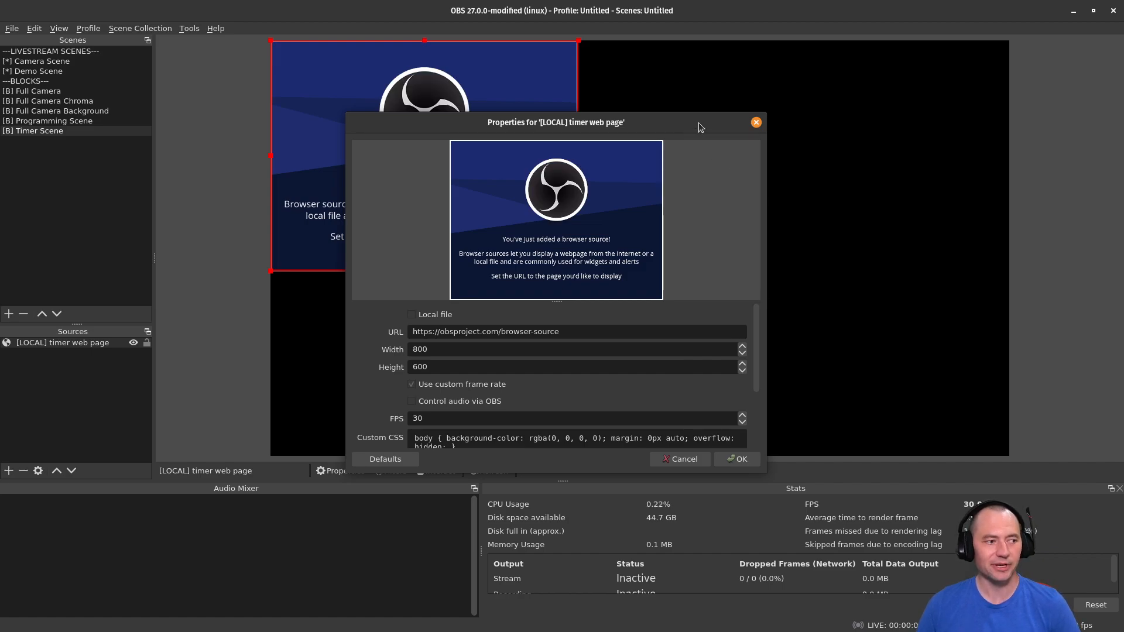
{"action": "left_click_drag", "start_coordinate": [698, 122], "coordinate": [921, 93]}
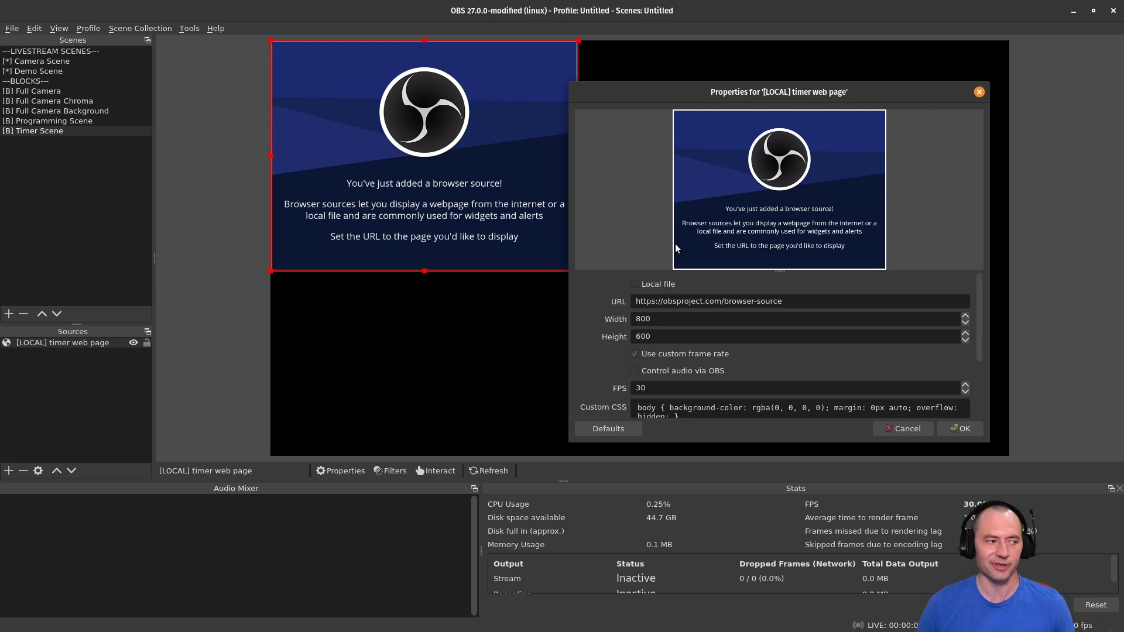
{"action": "triple_click", "coordinate": [806, 304]}
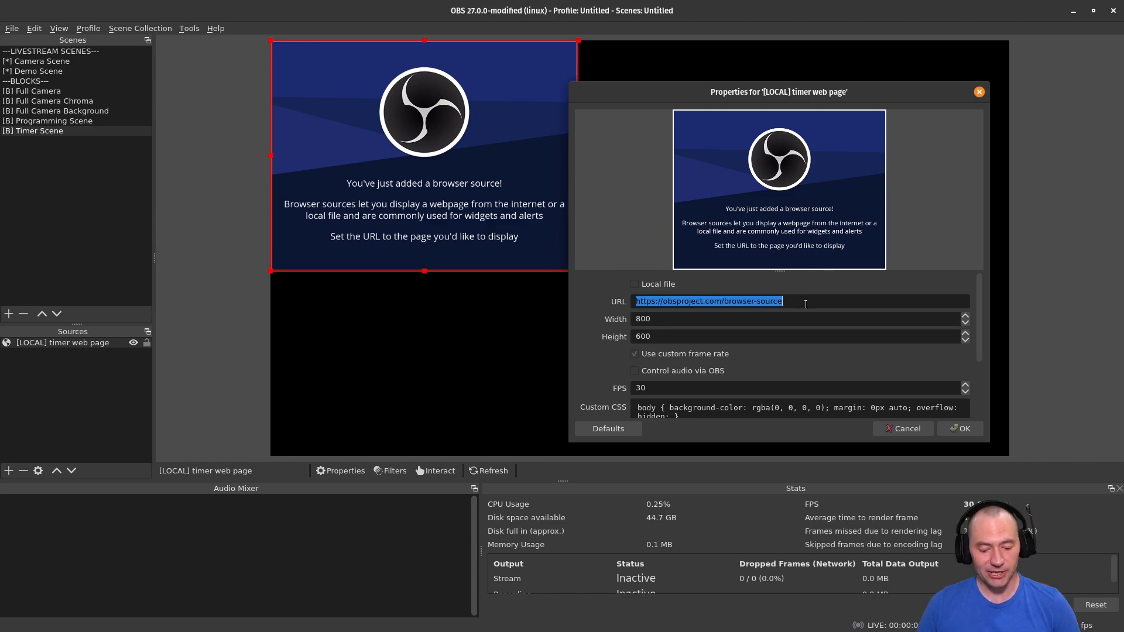
{"action": "key", "text": "ctrl+v"}
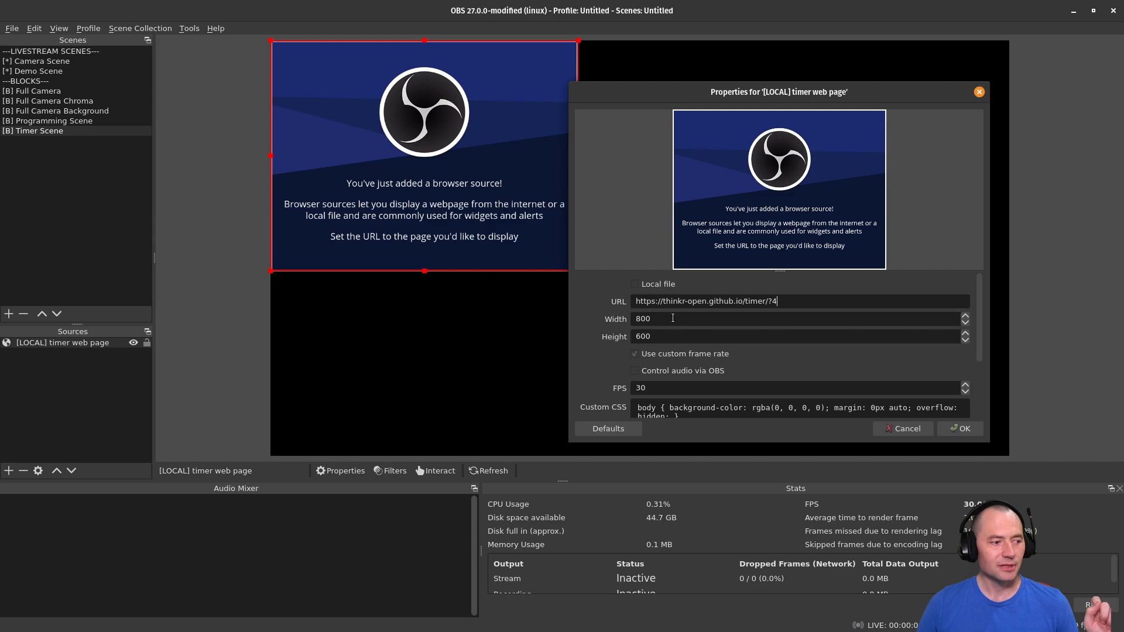
{"action": "left_click_drag", "start_coordinate": [672, 318], "coordinate": [627, 315]}
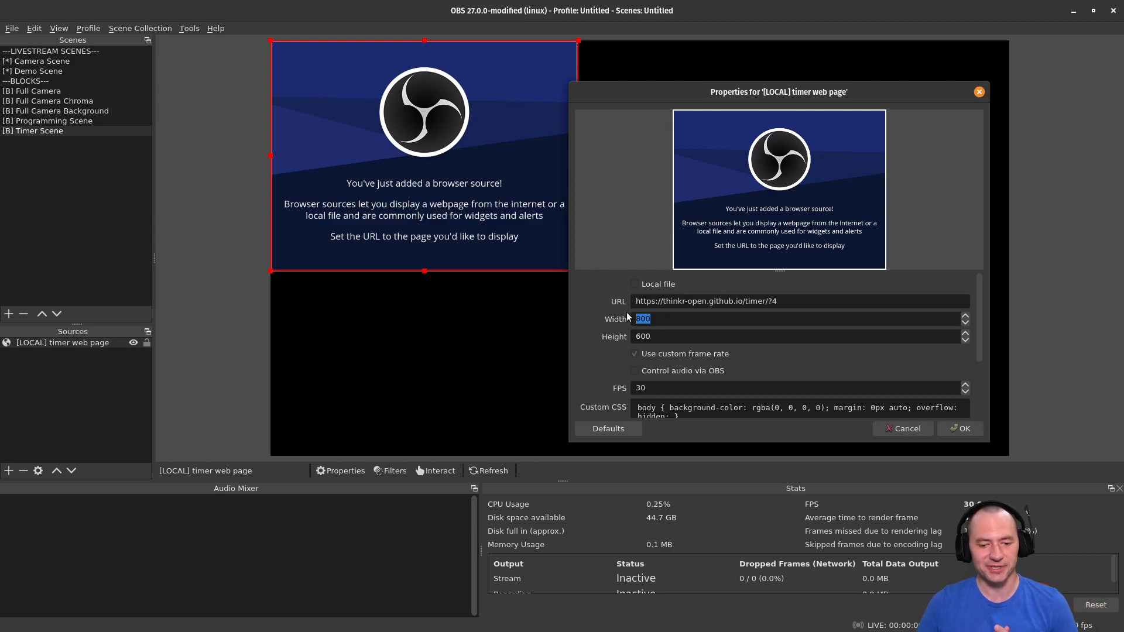
{"action": "type", "text": "192"}
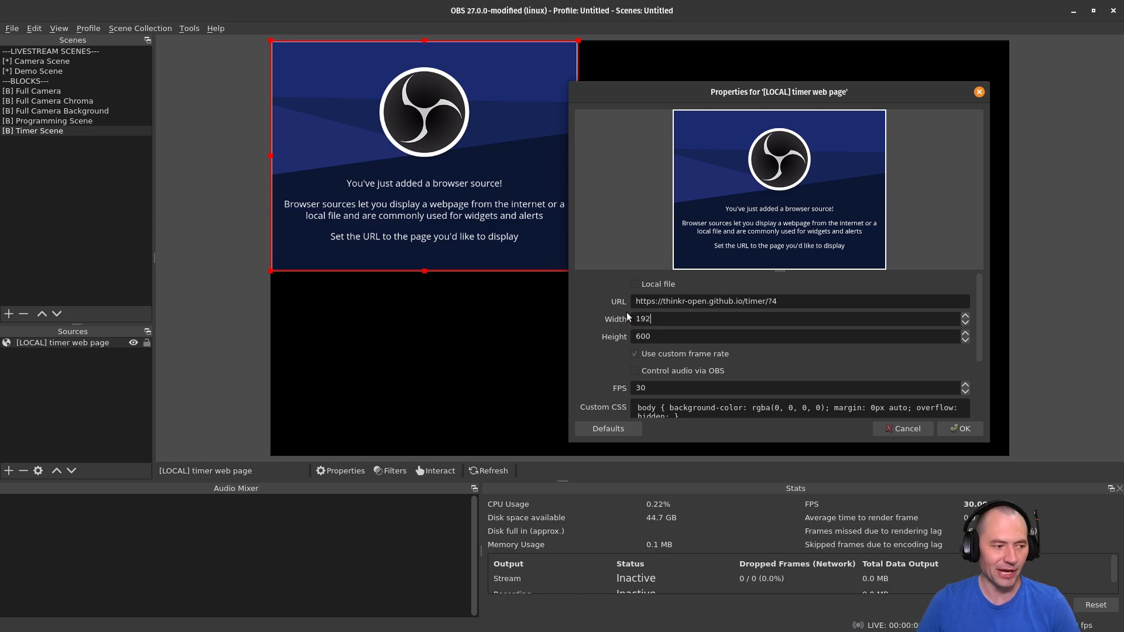
{"action": "type", "text": "108"}
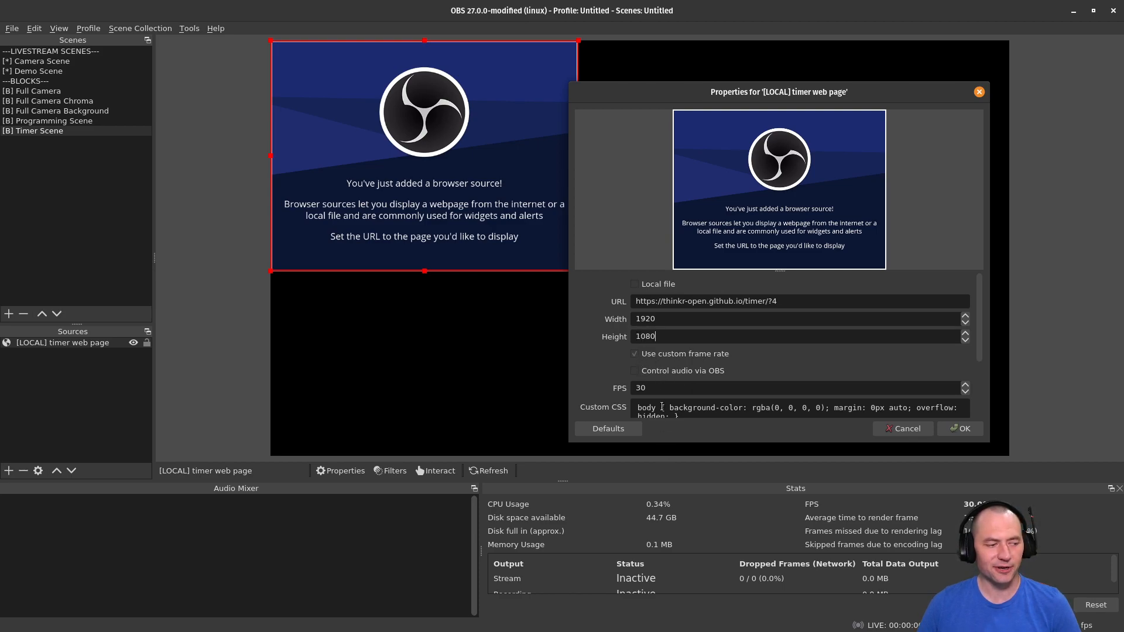
Step: Set the timer browser source's custom frame rate to 60 FPS and accept its properties
{"action": "left_click_drag", "start_coordinate": [662, 385], "coordinate": [614, 389]}
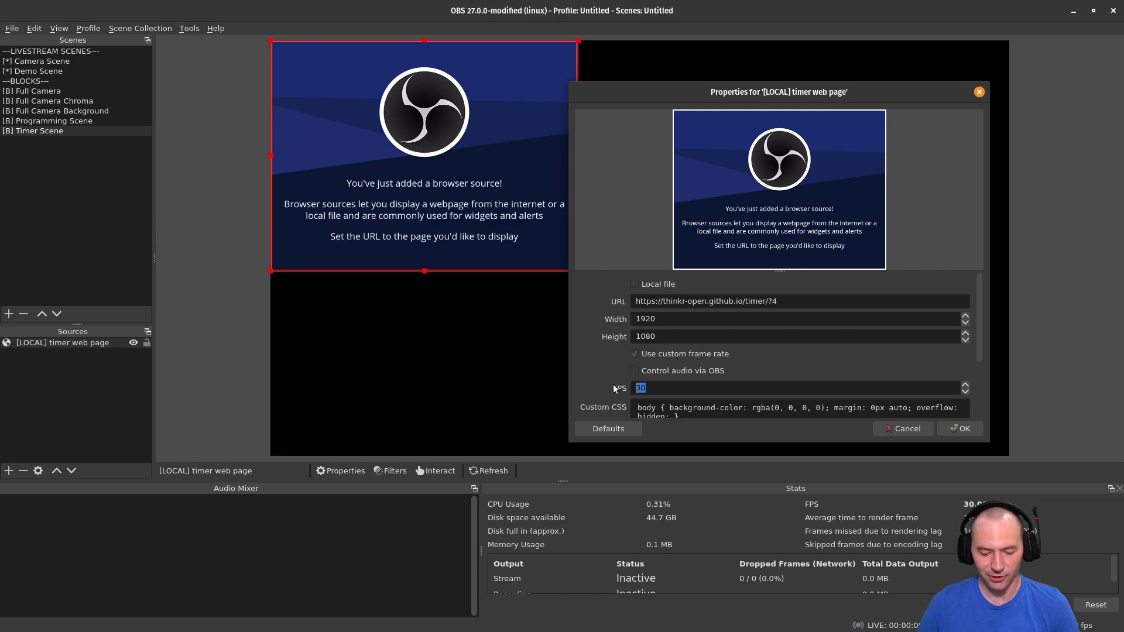
{"action": "type", "text": "60"}
{"action": "scroll", "coordinate": [594, 368], "scroll_direction": "down", "scroll_amount": 2}
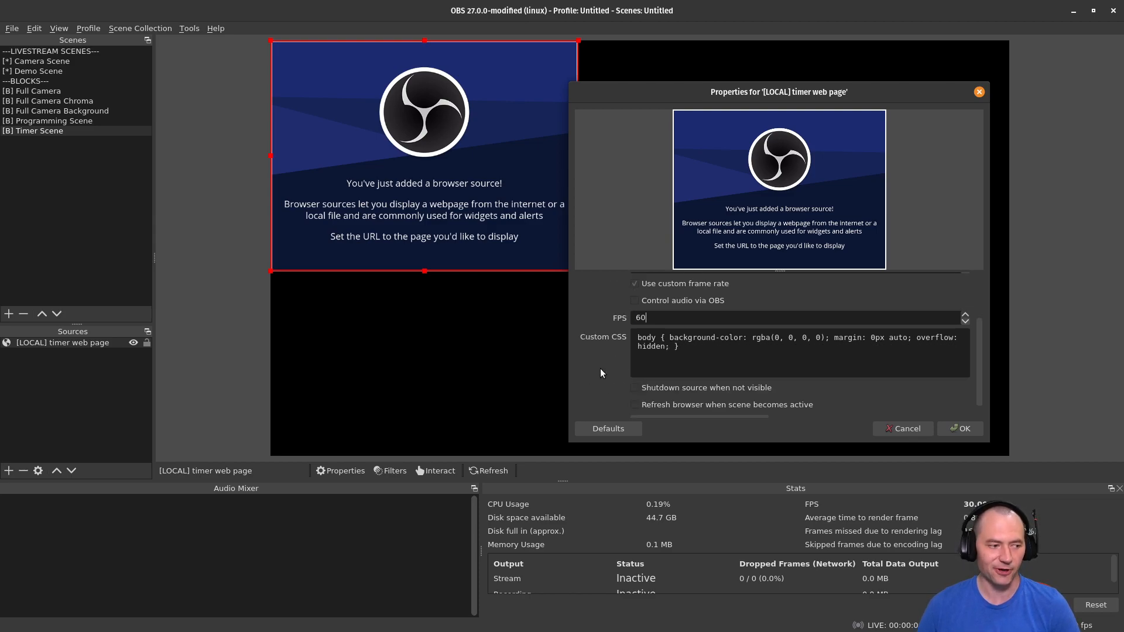
{"action": "scroll", "coordinate": [604, 368], "scroll_direction": "up", "scroll_amount": 2}
{"action": "scroll", "coordinate": [604, 368], "scroll_direction": "down", "scroll_amount": 2}
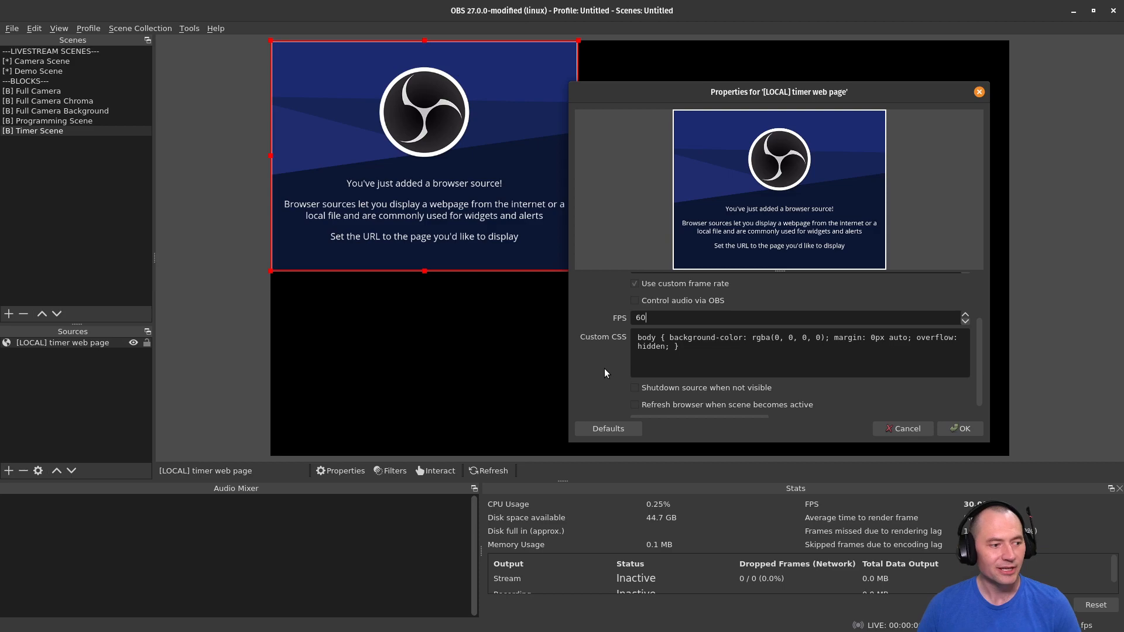
{"action": "scroll", "coordinate": [605, 374], "scroll_direction": "up", "scroll_amount": 1}
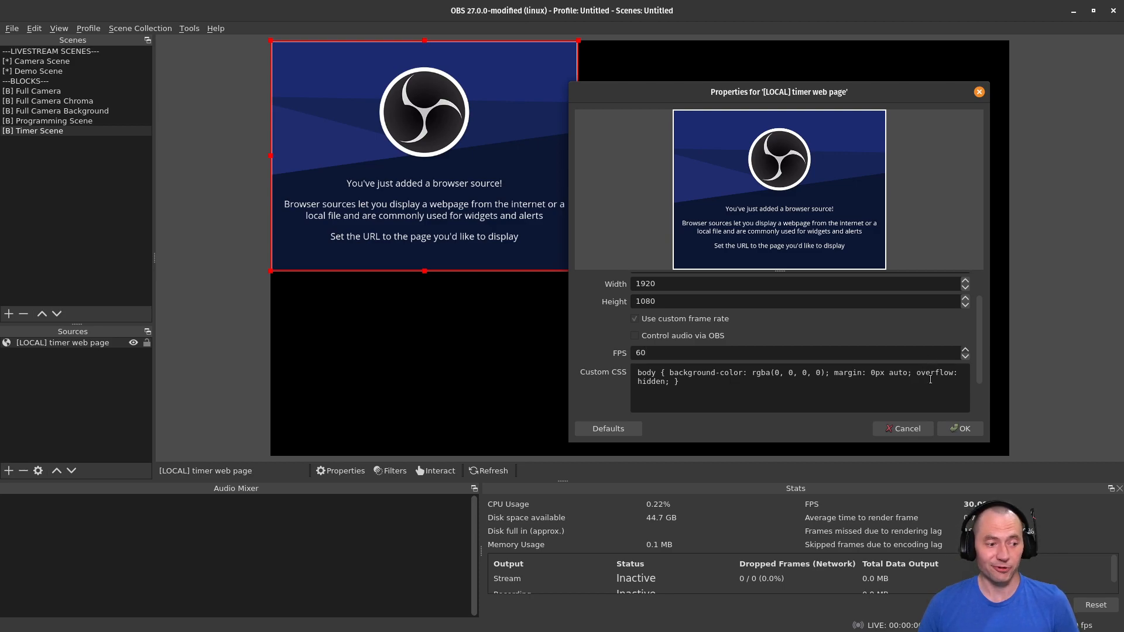
{"action": "left_click", "coordinate": [964, 429]}
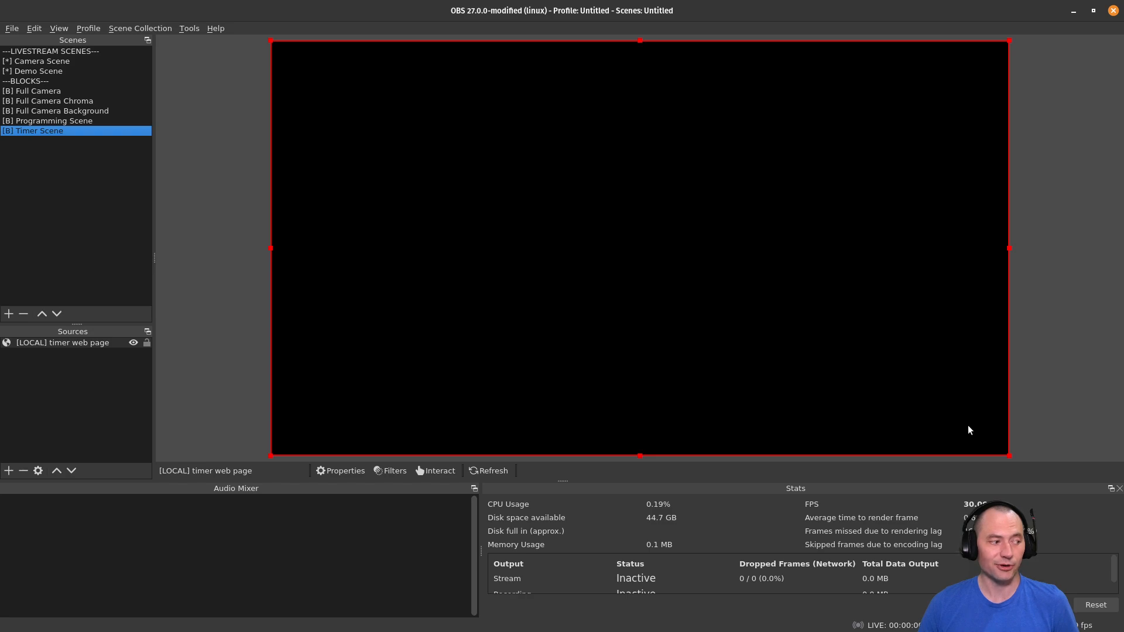
Step: Check the timer web page source's preview and custom CSS in its properties
{"action": "right_click", "coordinate": [61, 343]}
{"action": "left_click", "coordinate": [76, 341]}
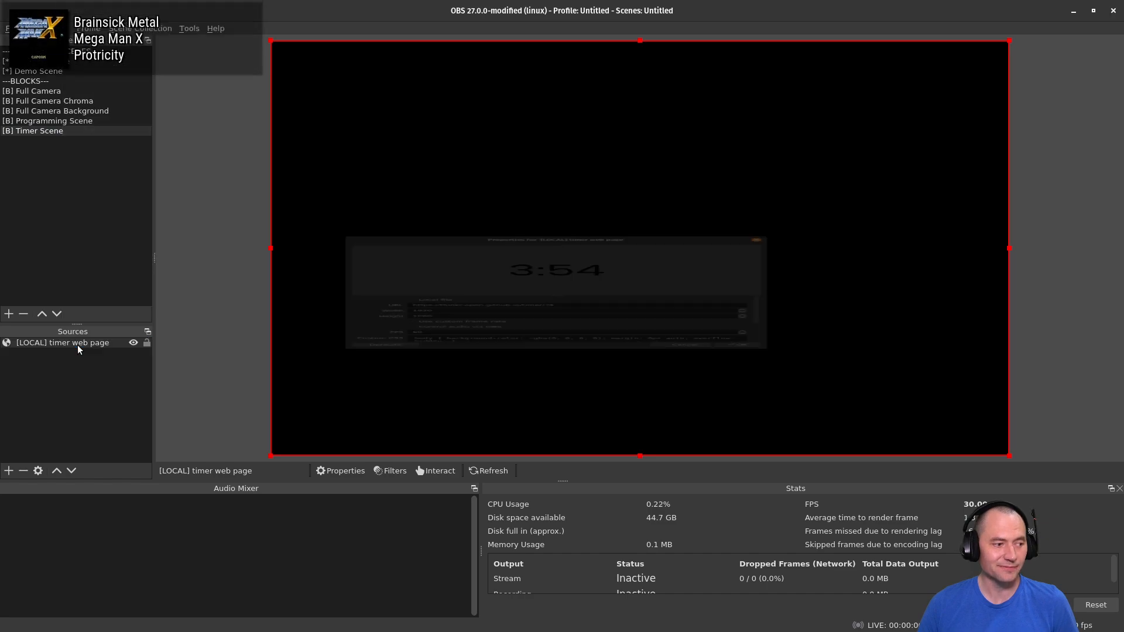
{"action": "scroll", "coordinate": [384, 404], "scroll_direction": "down", "scroll_amount": 3}
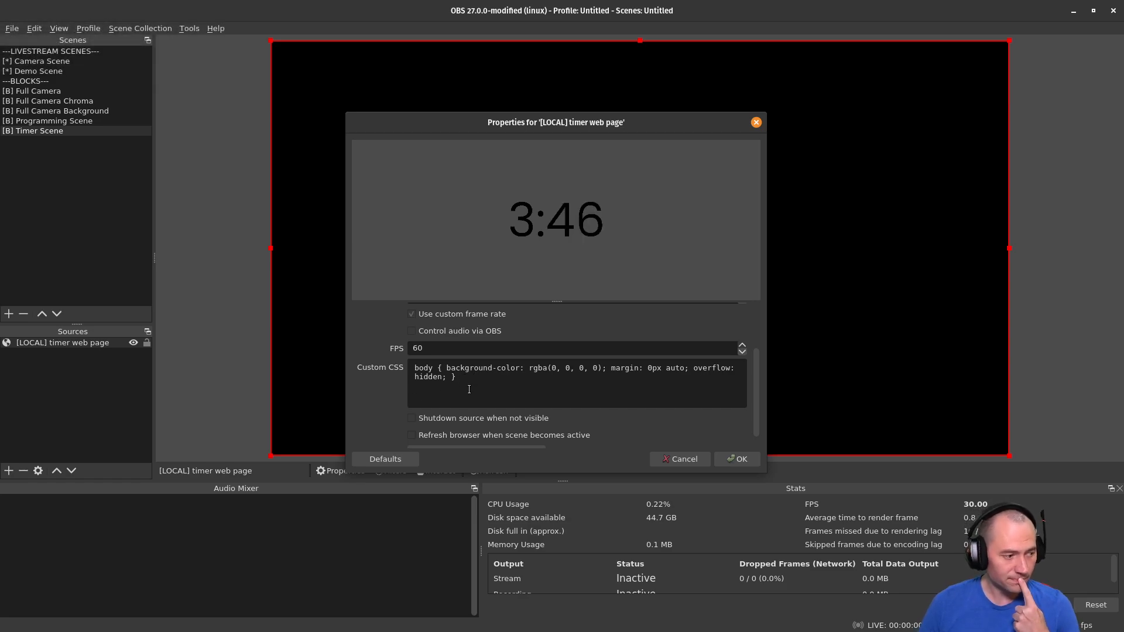
{"action": "scroll", "coordinate": [470, 378], "scroll_direction": "down", "scroll_amount": 1}
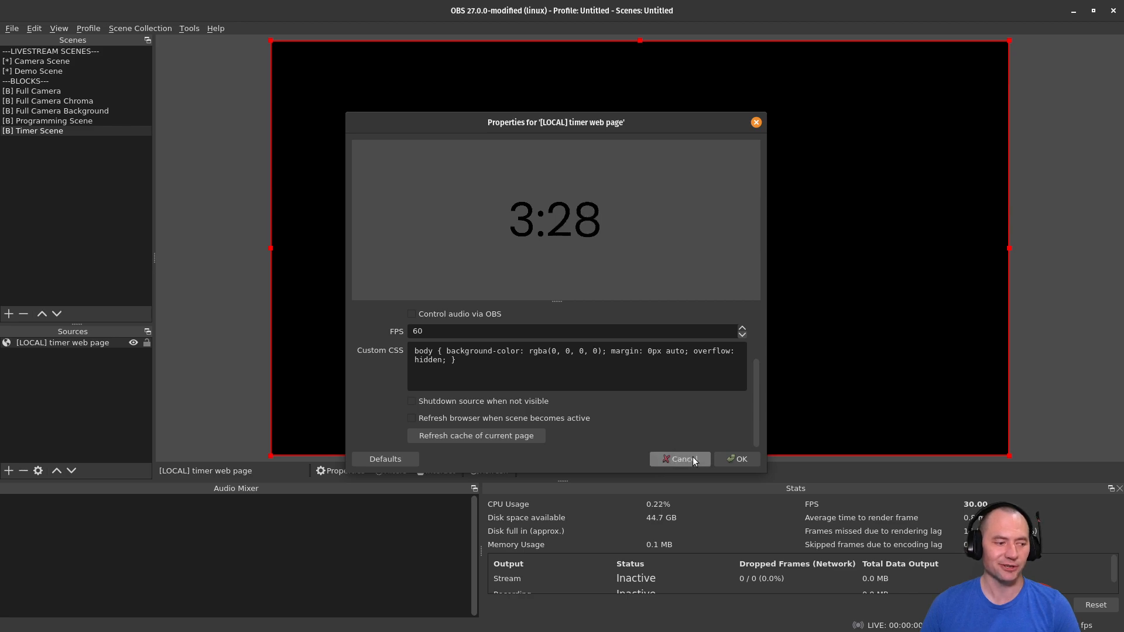
{"action": "left_click", "coordinate": [728, 459]}
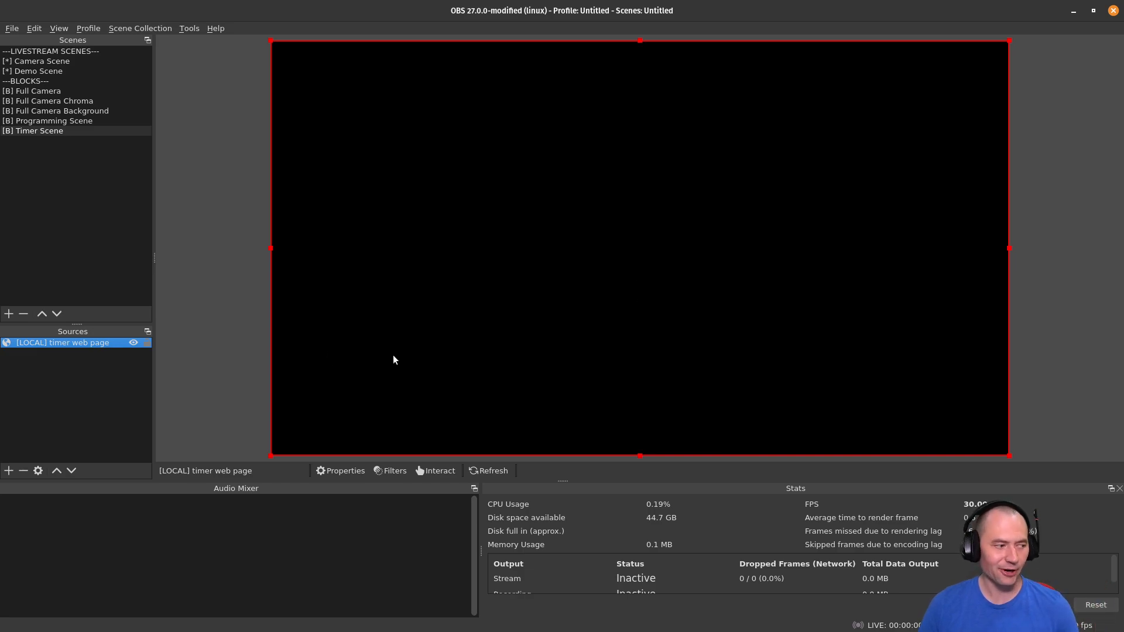
Step: Add a 1920 by 1080 Color Source with the default light grey and place it beneath the timer web page
{"action": "left_click", "coordinate": [10, 471]}
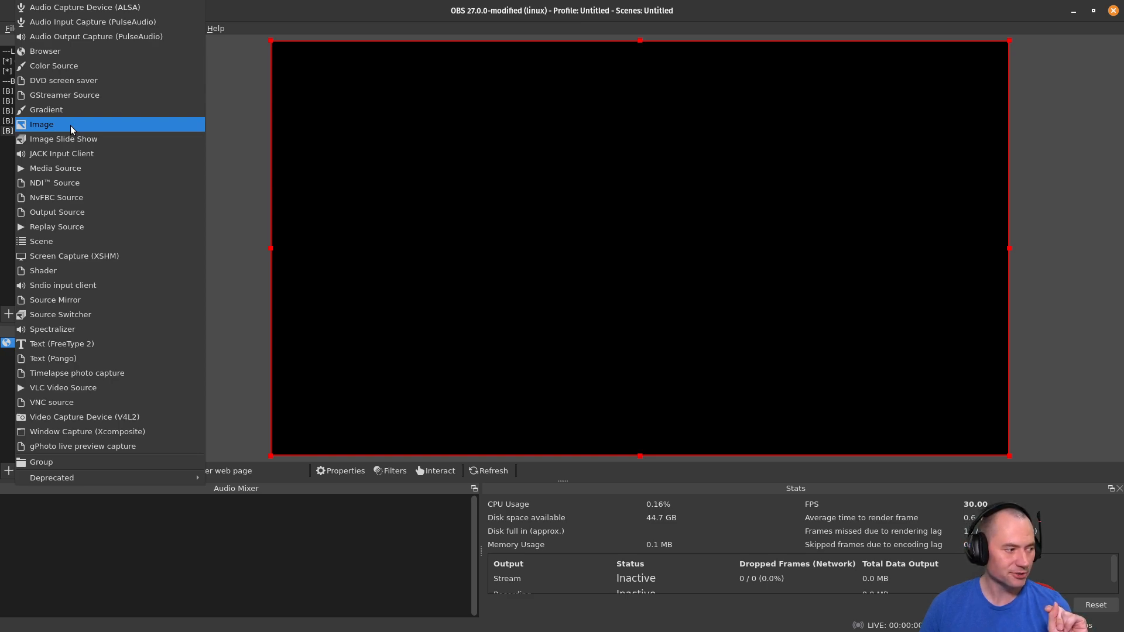
{"action": "left_click", "coordinate": [63, 68]}
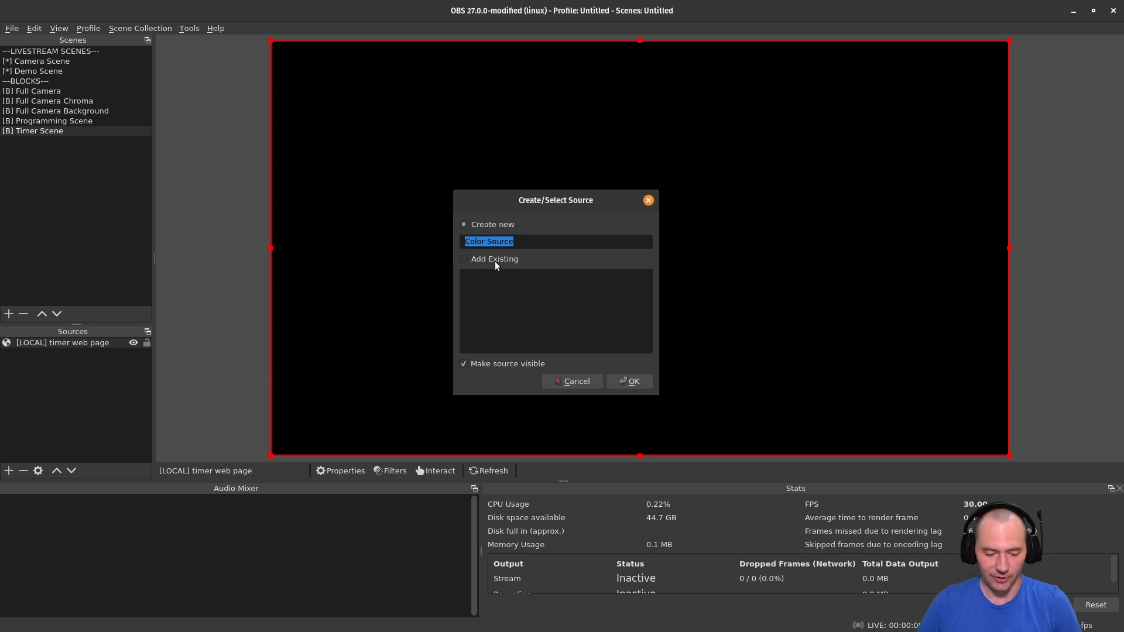
{"action": "left_click", "coordinate": [641, 380]}
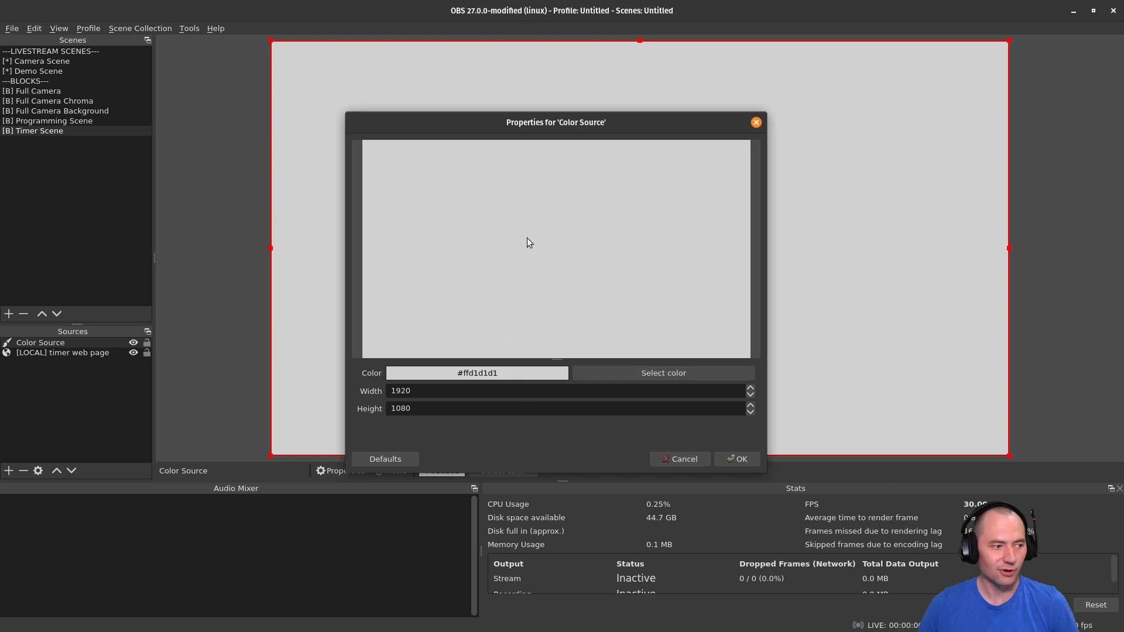
{"action": "left_click_drag", "start_coordinate": [590, 127], "coordinate": [710, 101]}
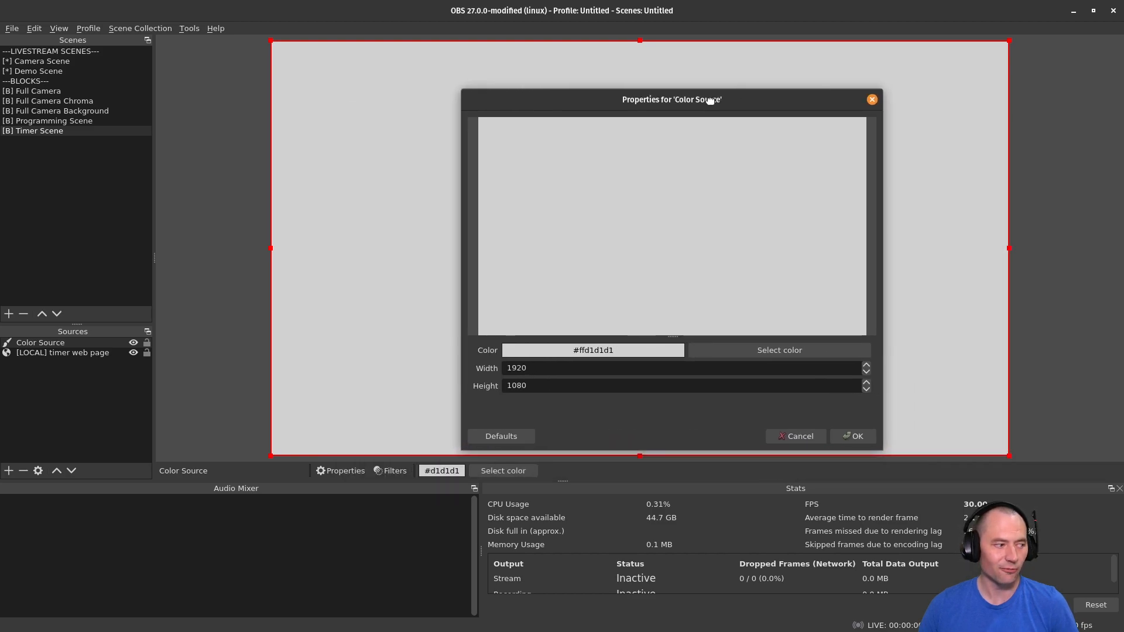
{"action": "left_click", "coordinate": [850, 436]}
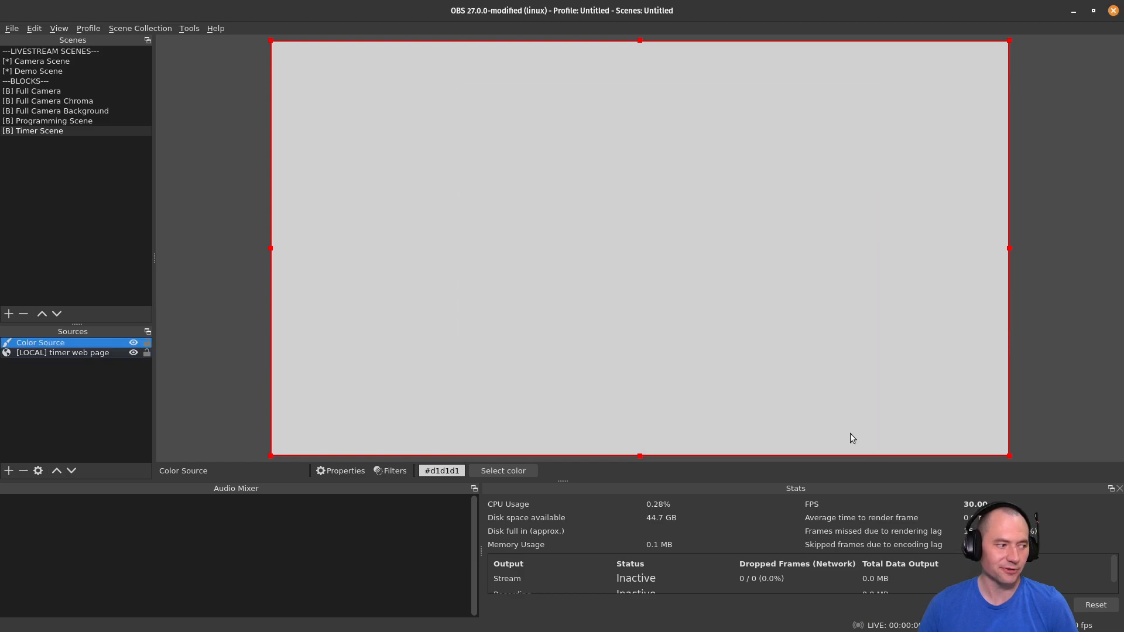
{"action": "left_click", "coordinate": [70, 471]}
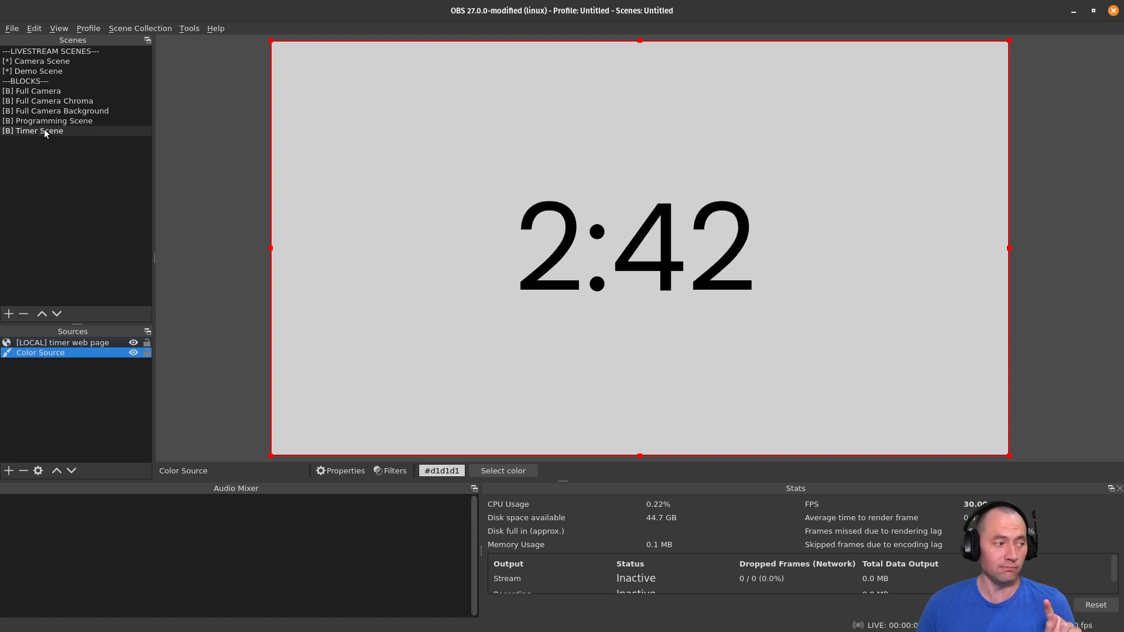
Step: Review the timer web page's options for shutting down when hidden and refreshing when the scene becomes active, leaving them as they are
{"action": "left_click", "coordinate": [71, 344]}
{"action": "right_click", "coordinate": [71, 347]}
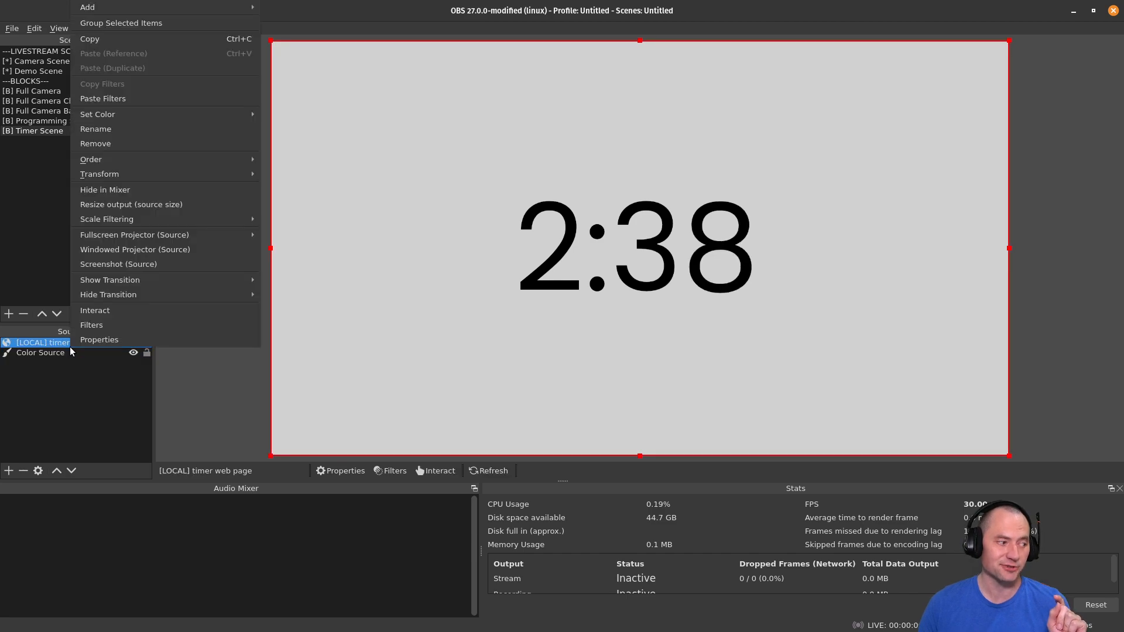
{"action": "left_click", "coordinate": [86, 340]}
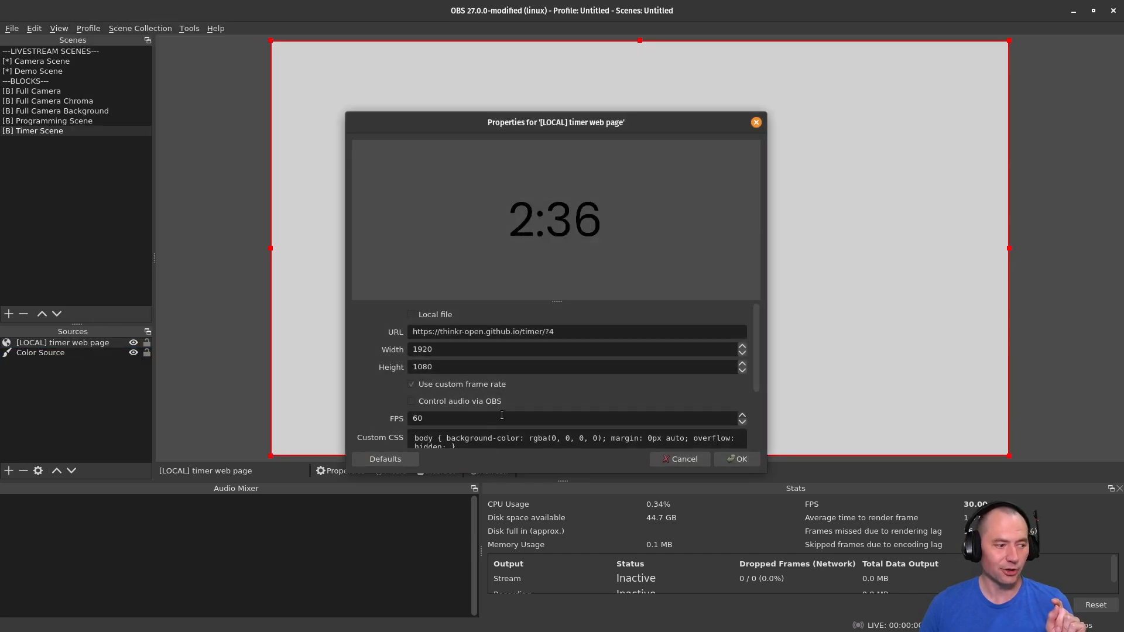
{"action": "scroll", "coordinate": [502, 415], "scroll_direction": "down", "scroll_amount": 2}
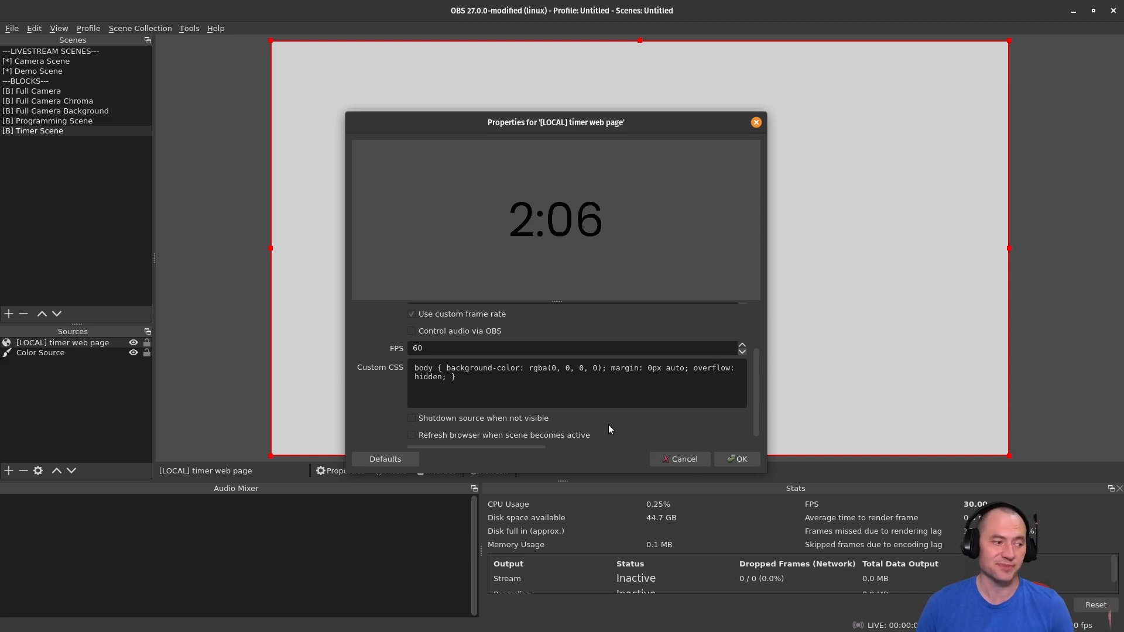
{"action": "left_click", "coordinate": [681, 459]}
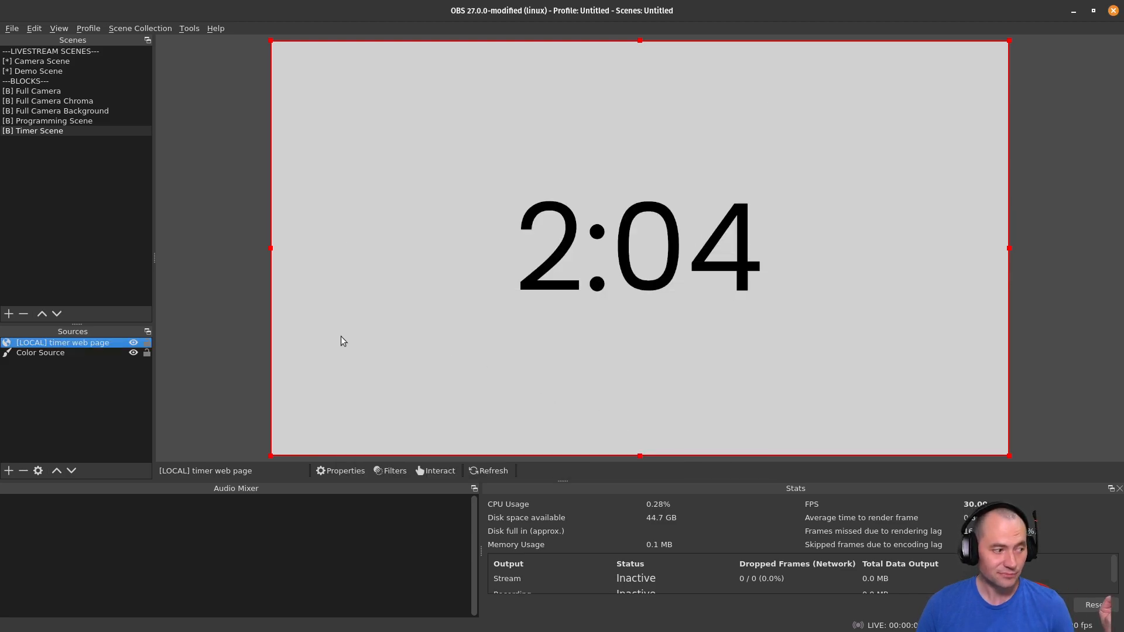
{"action": "left_click", "coordinate": [72, 131]}
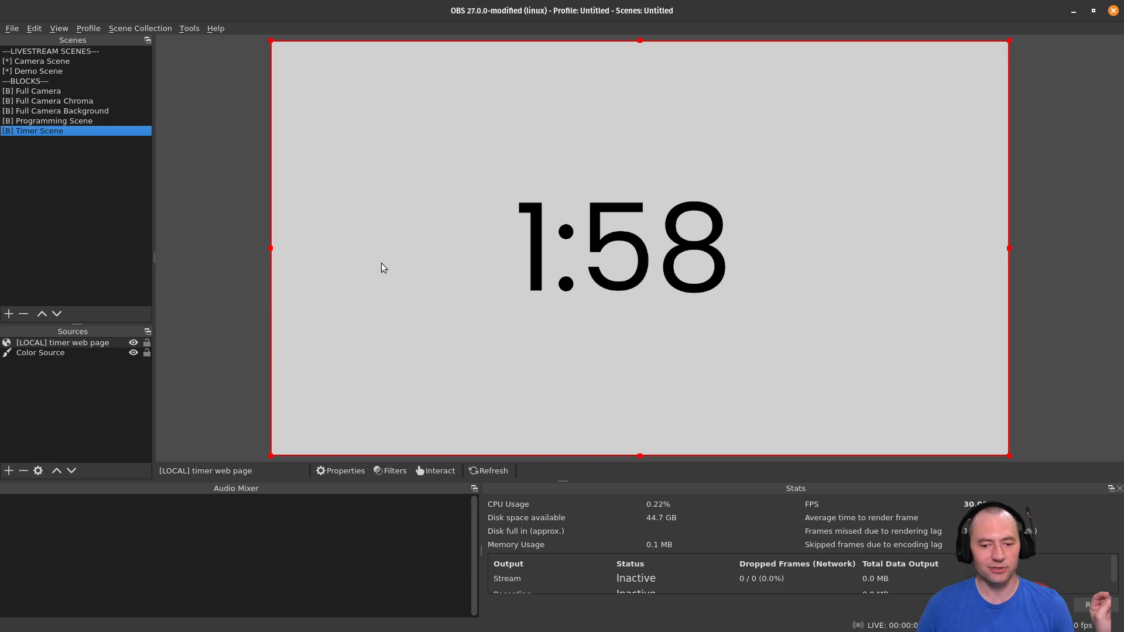
Step: Add the existing "[B] Timer Scene" as a scene source on top of the Demo Scene
{"action": "left_click", "coordinate": [32, 71]}
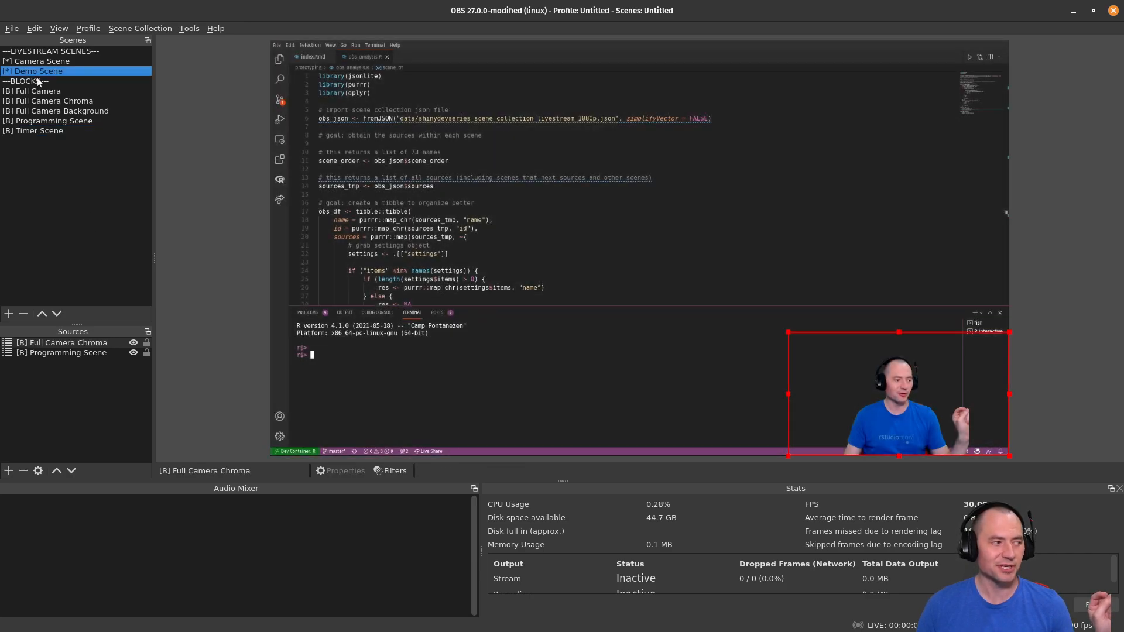
{"action": "left_click", "coordinate": [8, 470]}
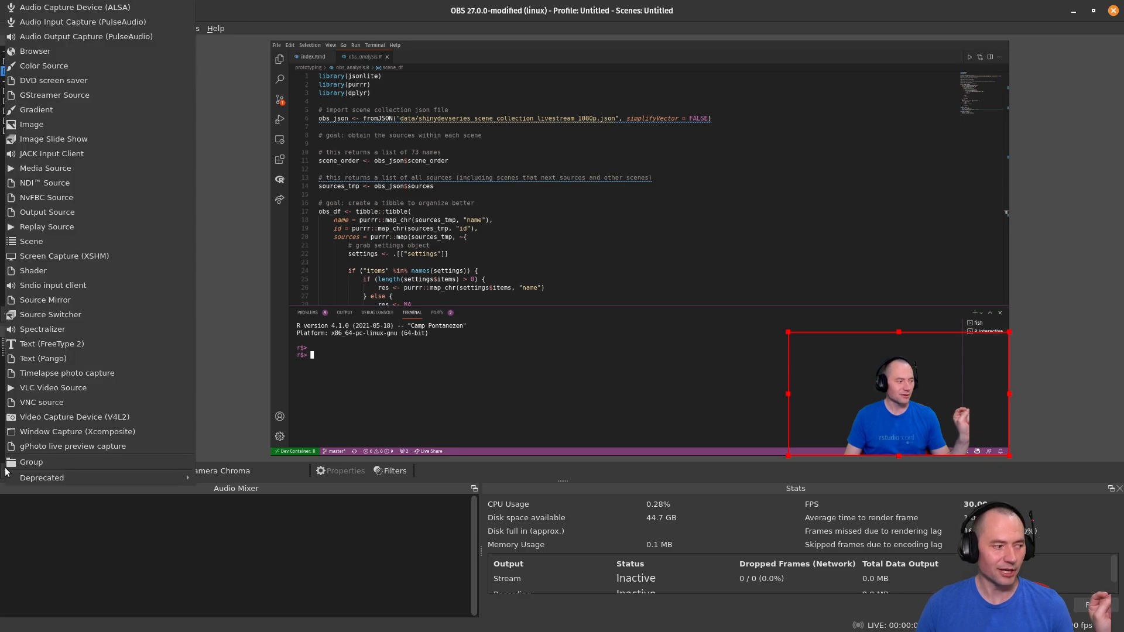
{"action": "left_click", "coordinate": [44, 244]}
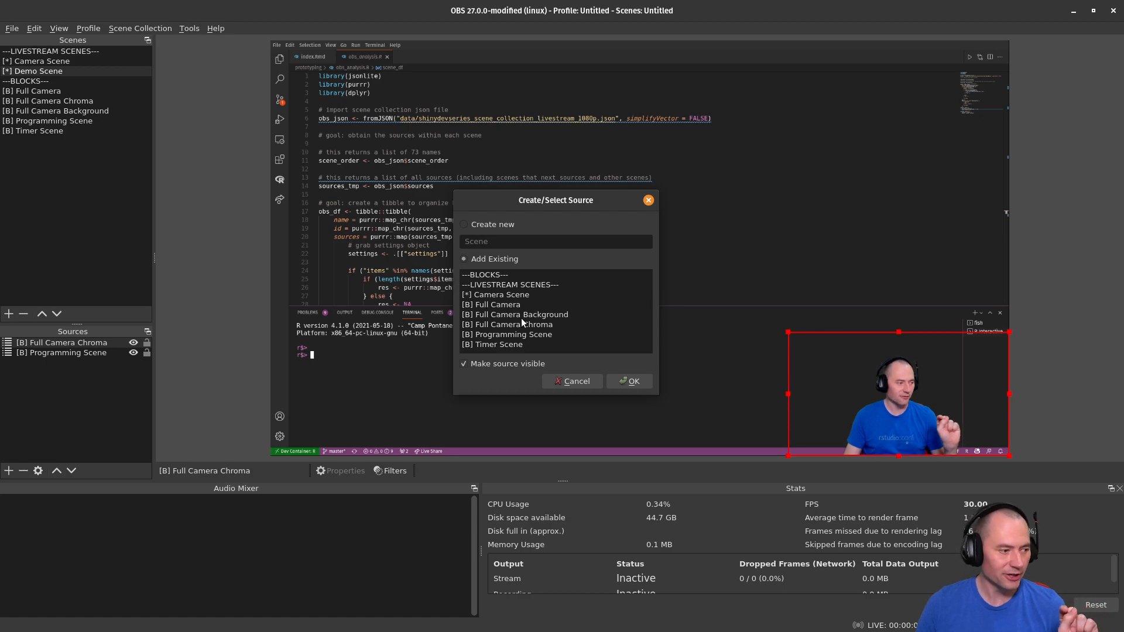
{"action": "left_click", "coordinate": [507, 346]}
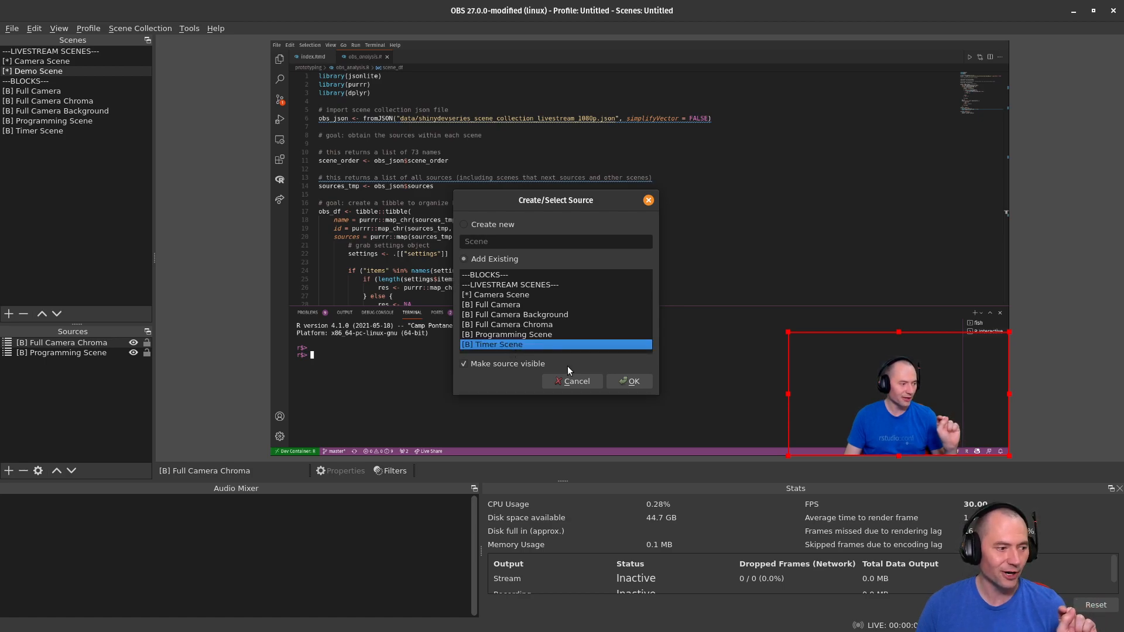
{"action": "left_click", "coordinate": [623, 382]}
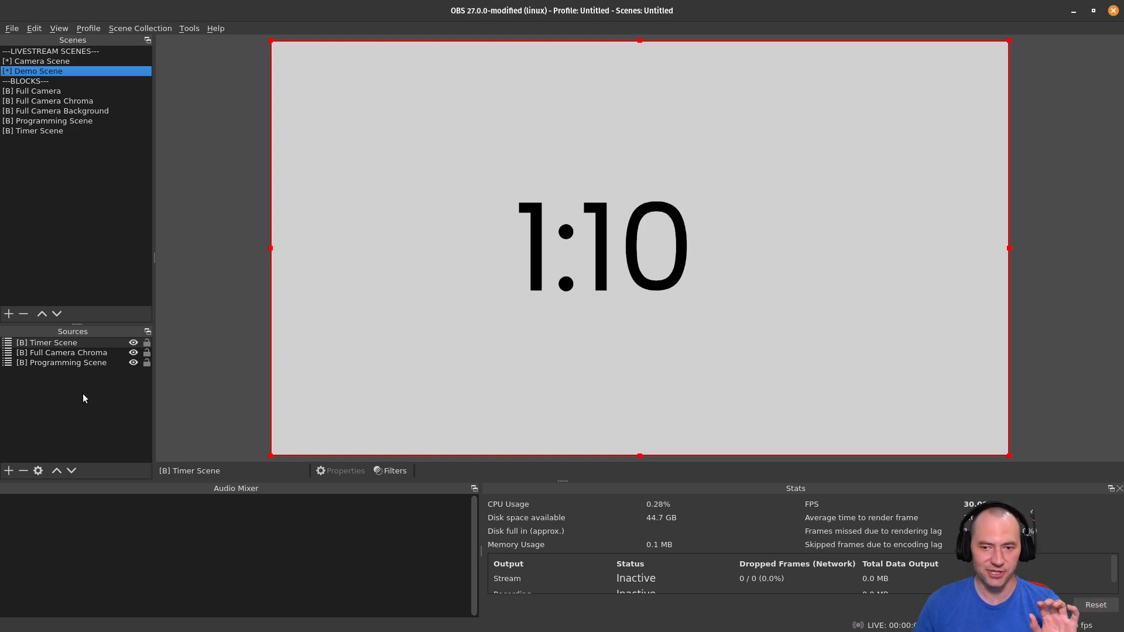
Step: Lock the Full Camera Chroma and Programming Scene sources, then shrink the timer block and place it near the canvas's lower-left corner
{"action": "left_click", "coordinate": [147, 353]}
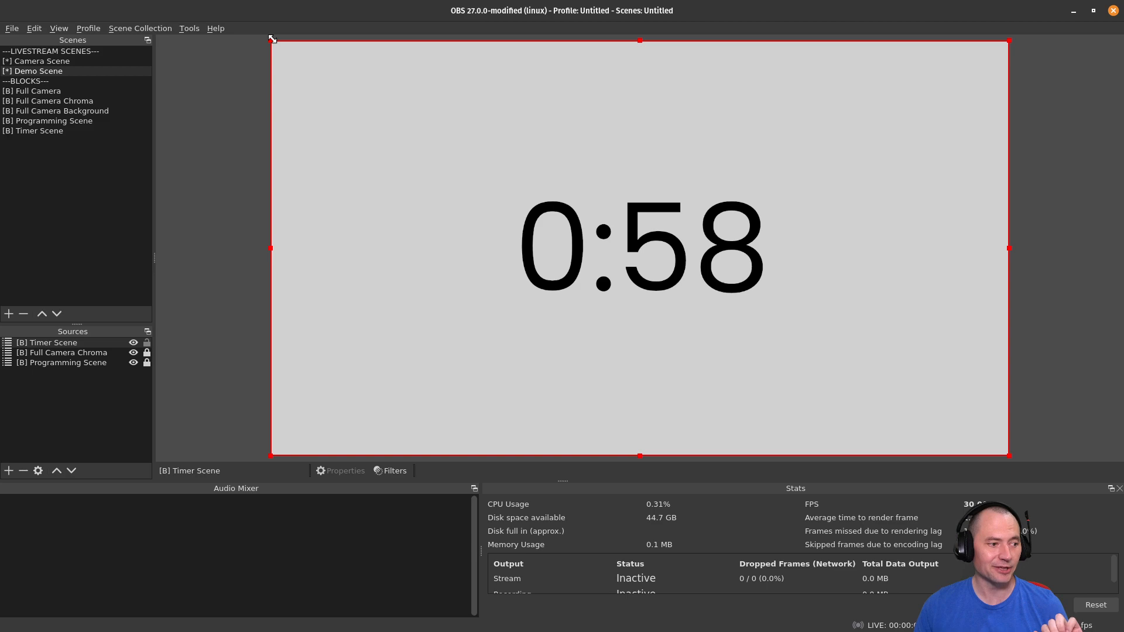
{"action": "left_click_drag", "start_coordinate": [272, 38], "coordinate": [906, 395]}
{"action": "left_click_drag", "start_coordinate": [979, 415], "coordinate": [697, 239]}
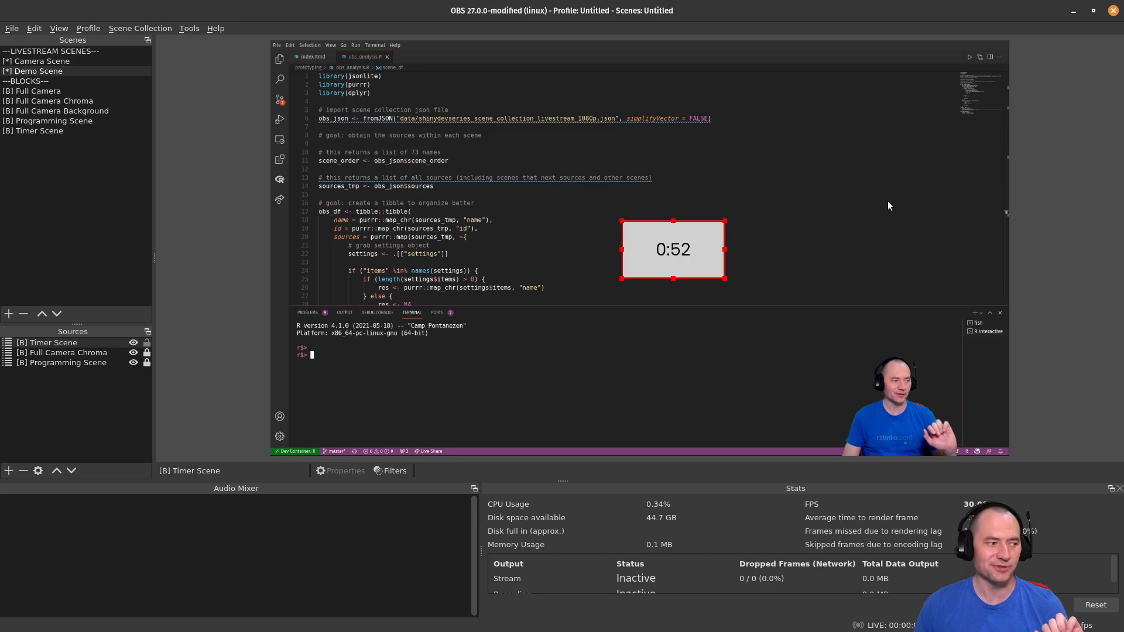
{"action": "left_click_drag", "start_coordinate": [625, 259], "coordinate": [706, 222]}
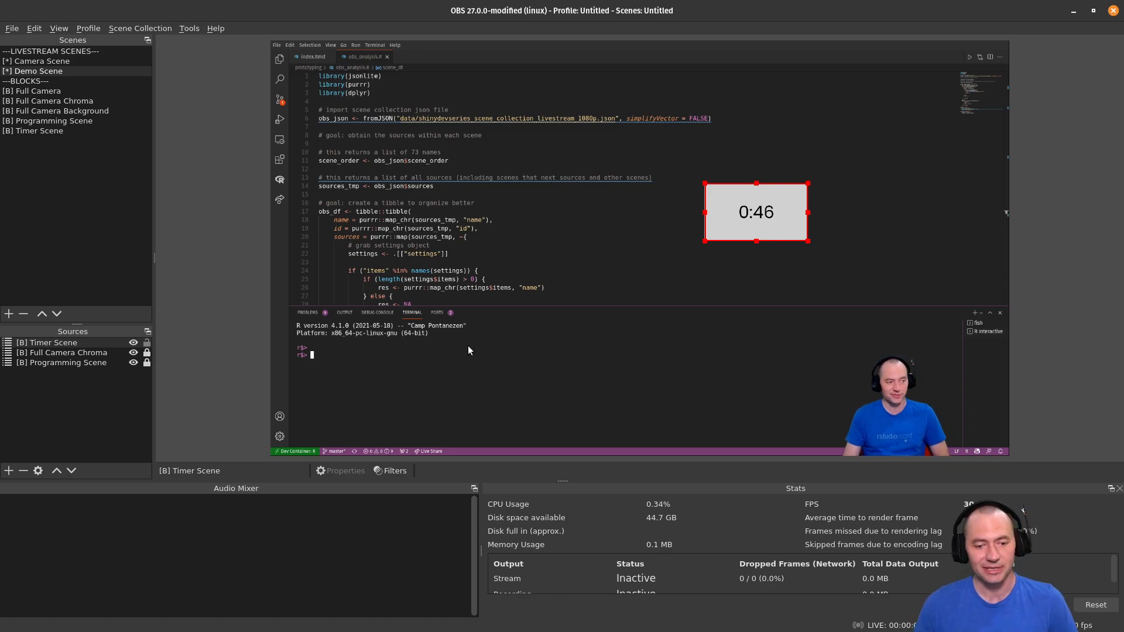
{"action": "left_click_drag", "start_coordinate": [771, 208], "coordinate": [350, 420]}
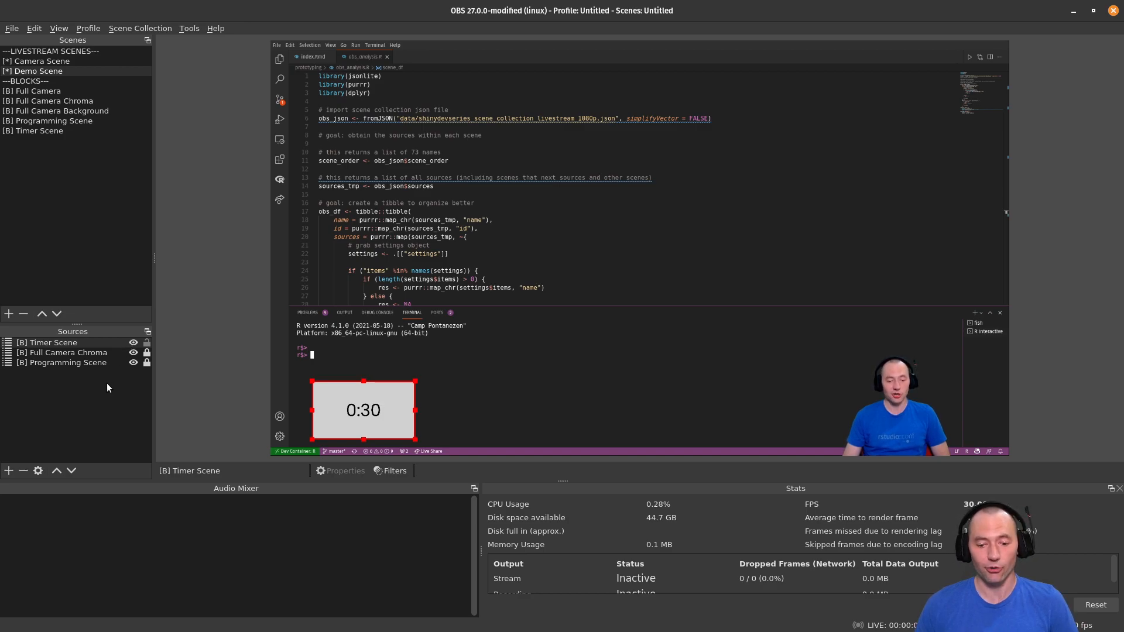
Step: Hide the timer block in the Demo Scene and show it again
{"action": "left_click", "coordinate": [133, 344]}
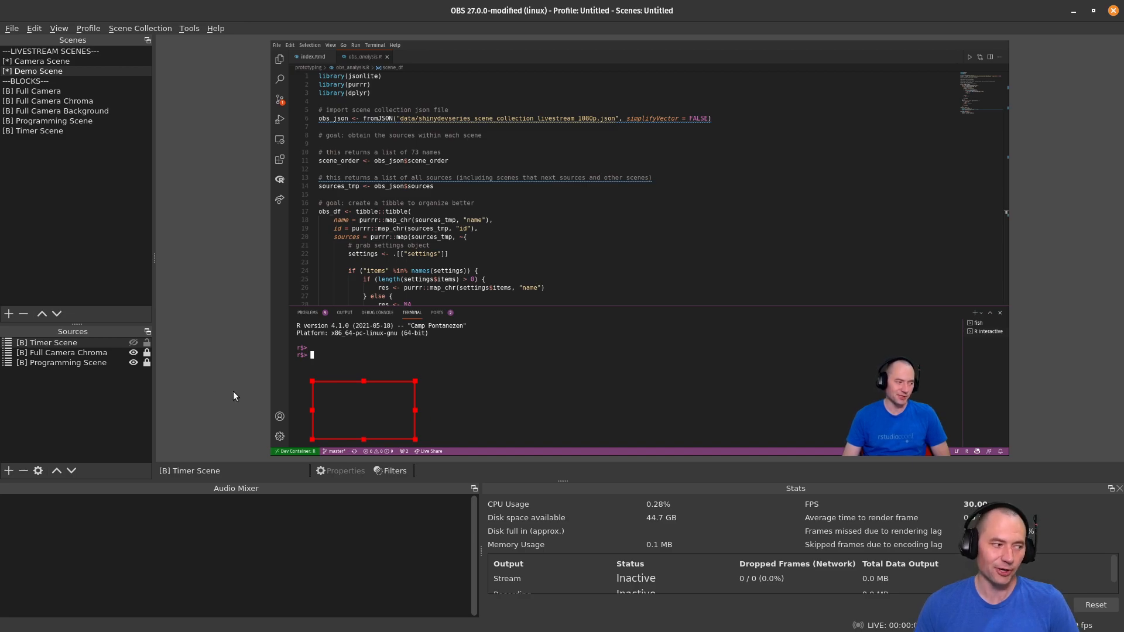
{"action": "left_click", "coordinate": [133, 343]}
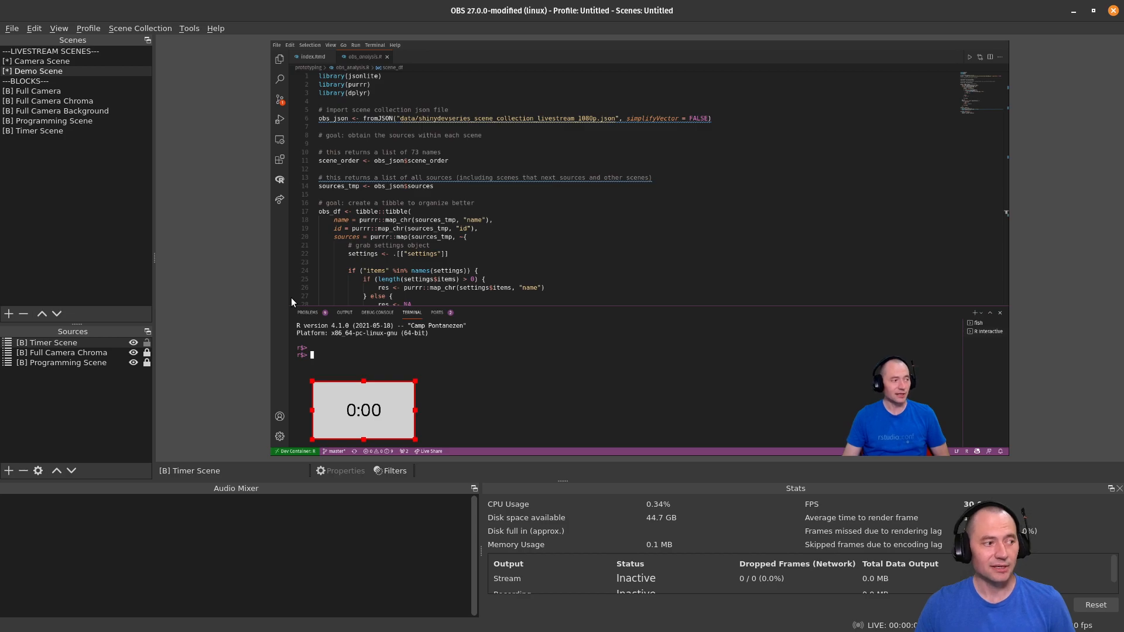
Step: Switch back and forth between the Camera Scene and the Demo Scene to view the transition, ending on the Camera Scene
{"action": "left_click", "coordinate": [33, 62]}
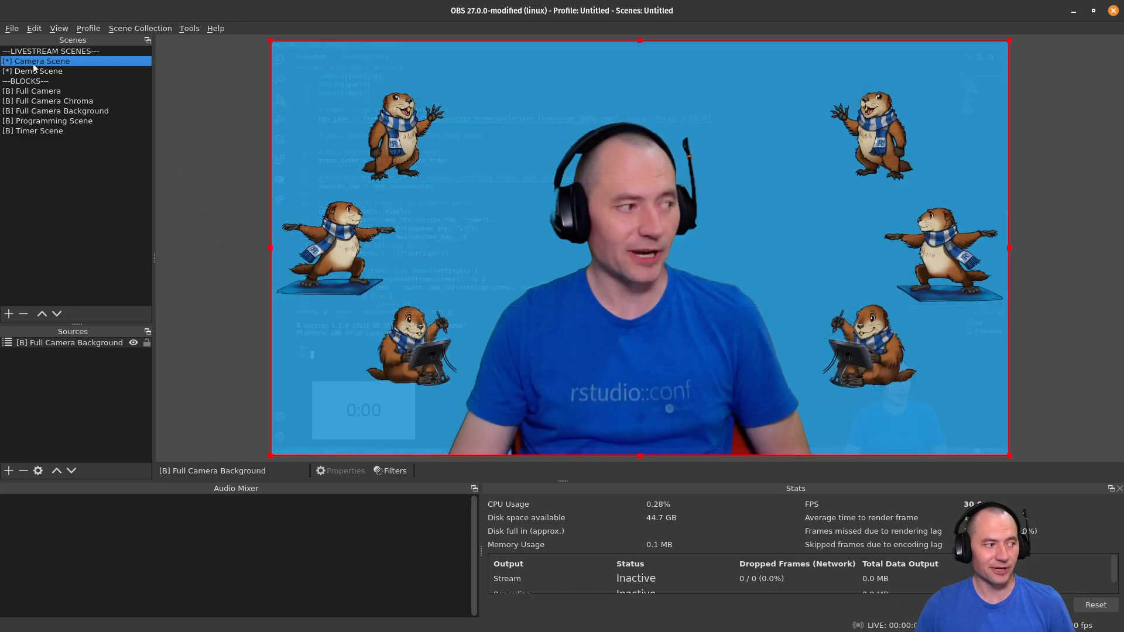
{"action": "left_click", "coordinate": [38, 71]}
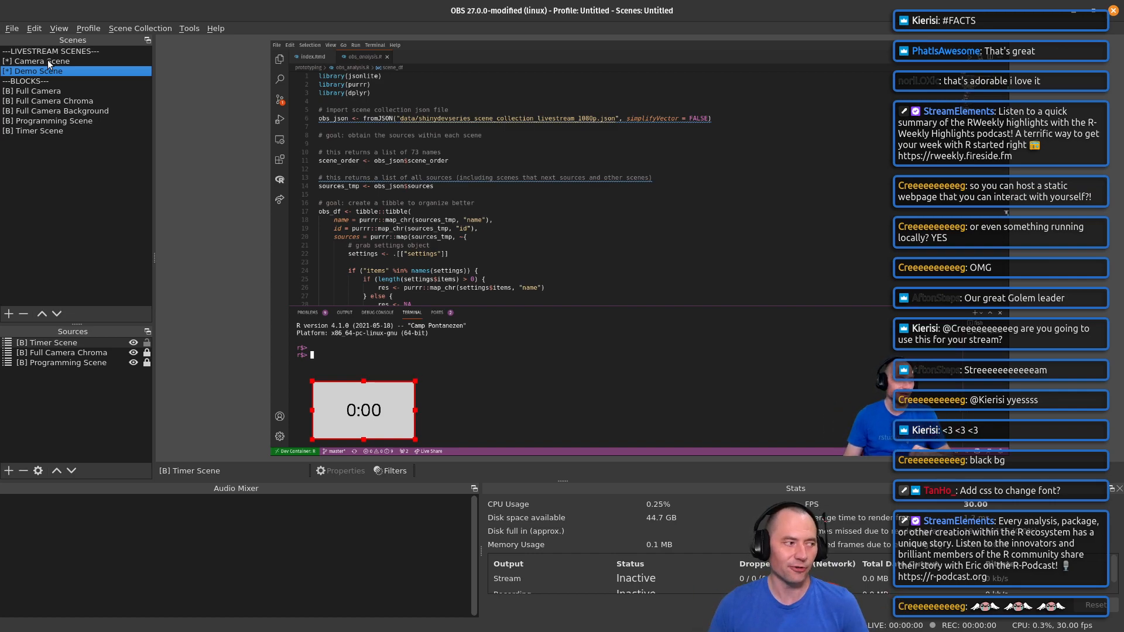
{"action": "left_click", "coordinate": [49, 62]}
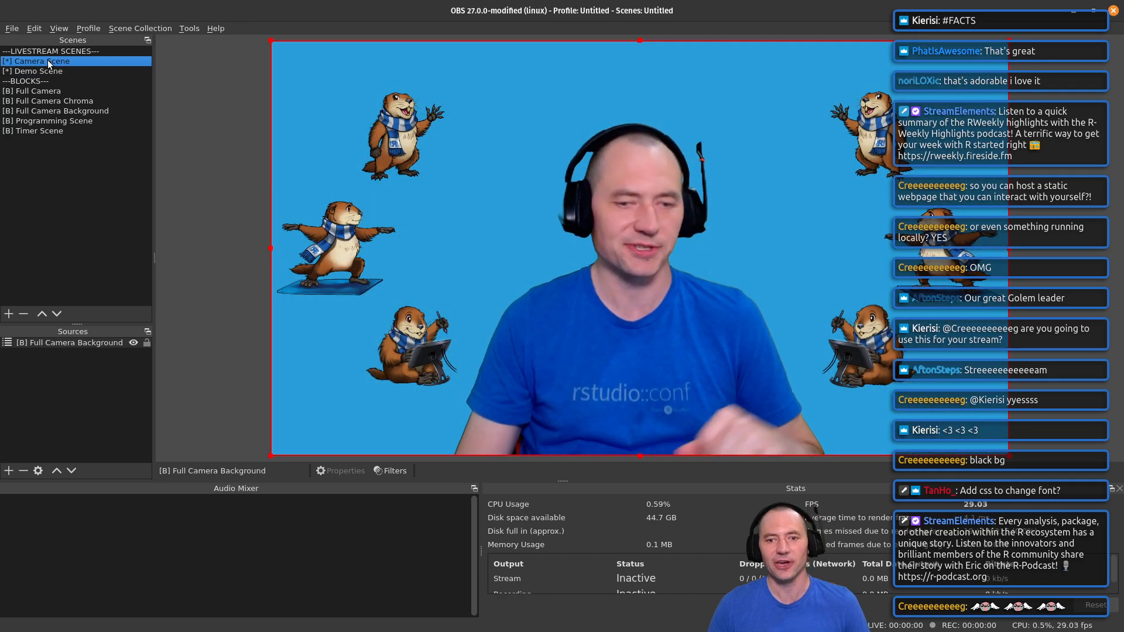
{"action": "left_click", "coordinate": [50, 71]}
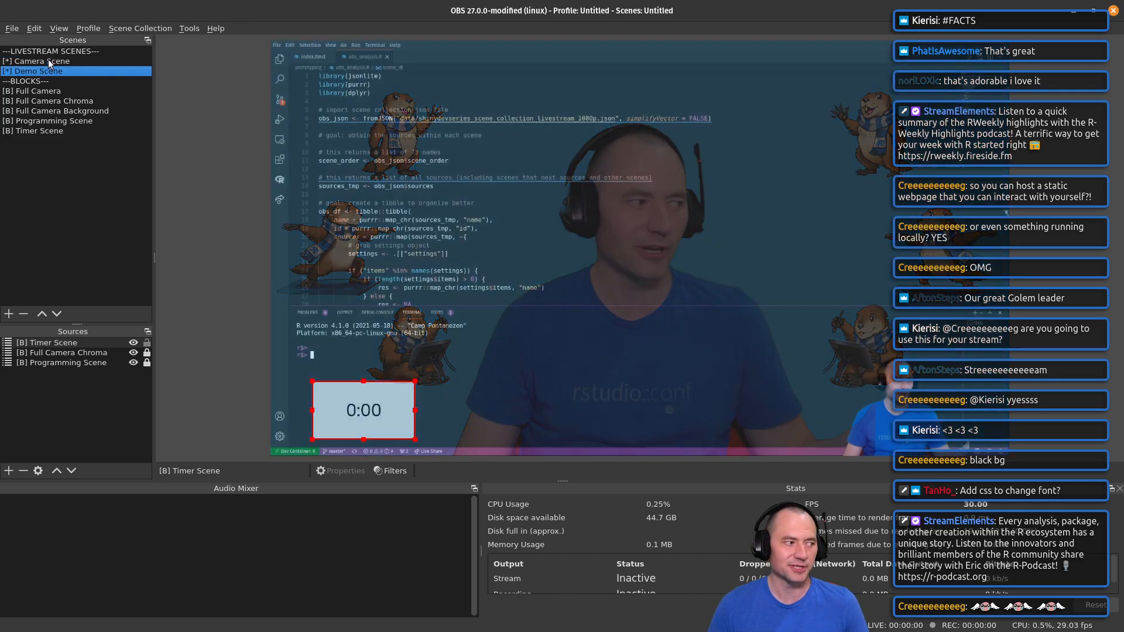
{"action": "left_click", "coordinate": [51, 62]}
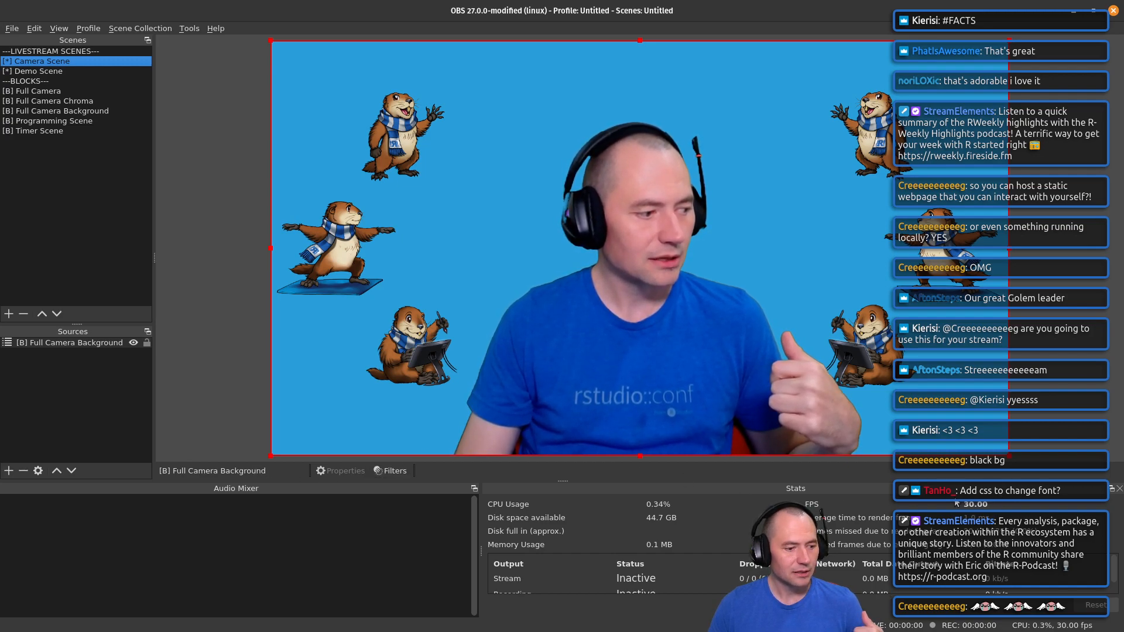
Step: Close the Stats dock, display the Scene Transitions dock instead and widen it to about half the window
{"action": "left_click", "coordinate": [1119, 489]}
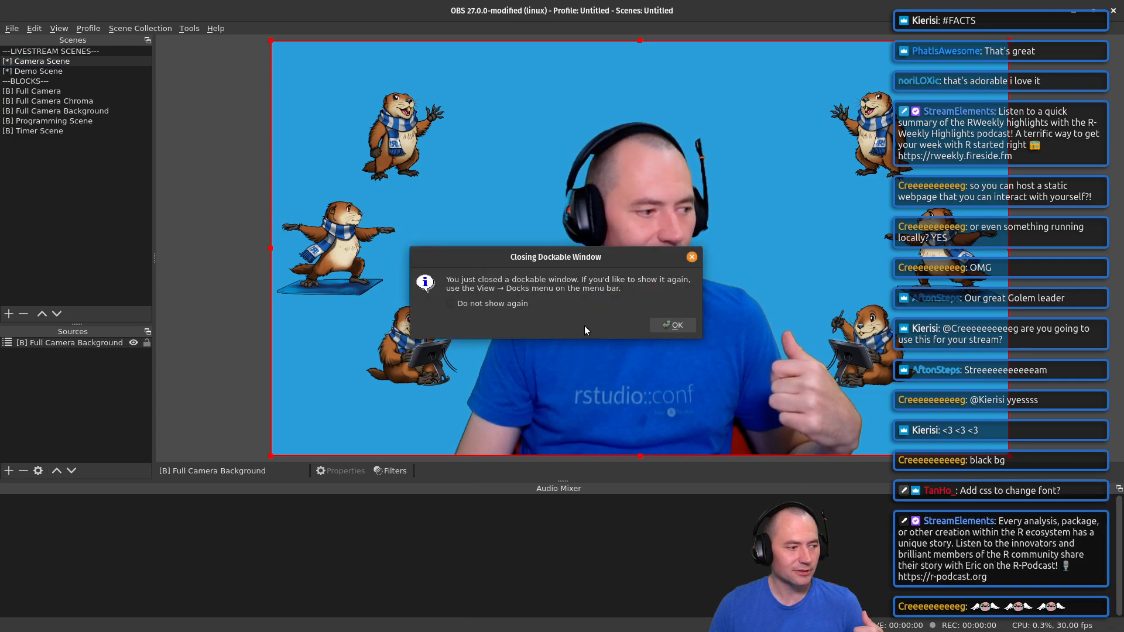
{"action": "left_click", "coordinate": [659, 325]}
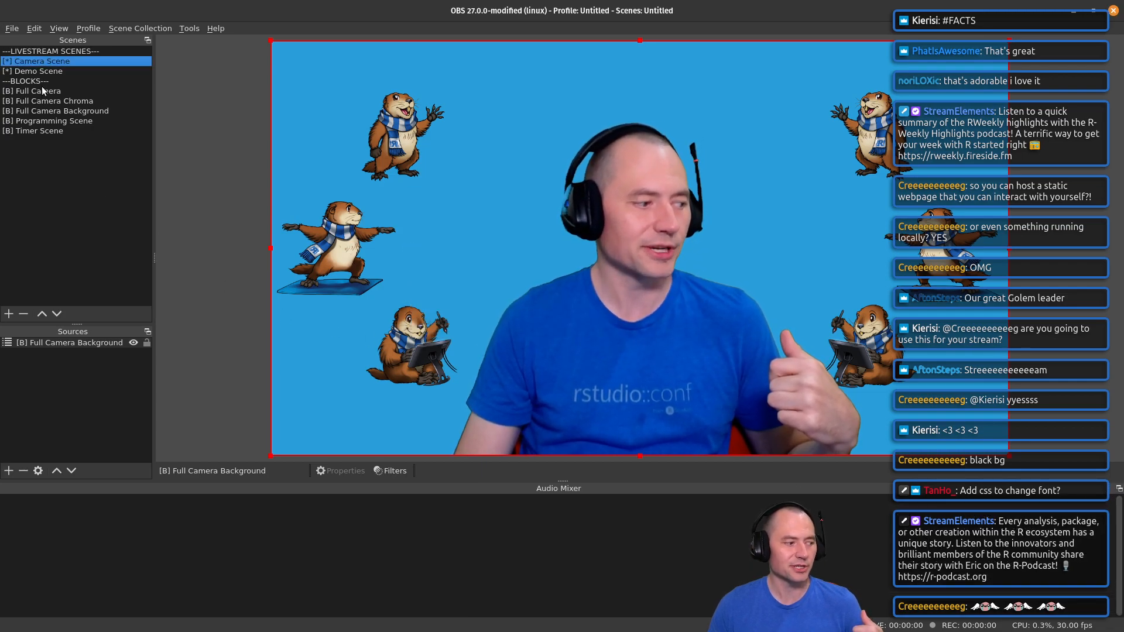
{"action": "left_click", "coordinate": [59, 29]}
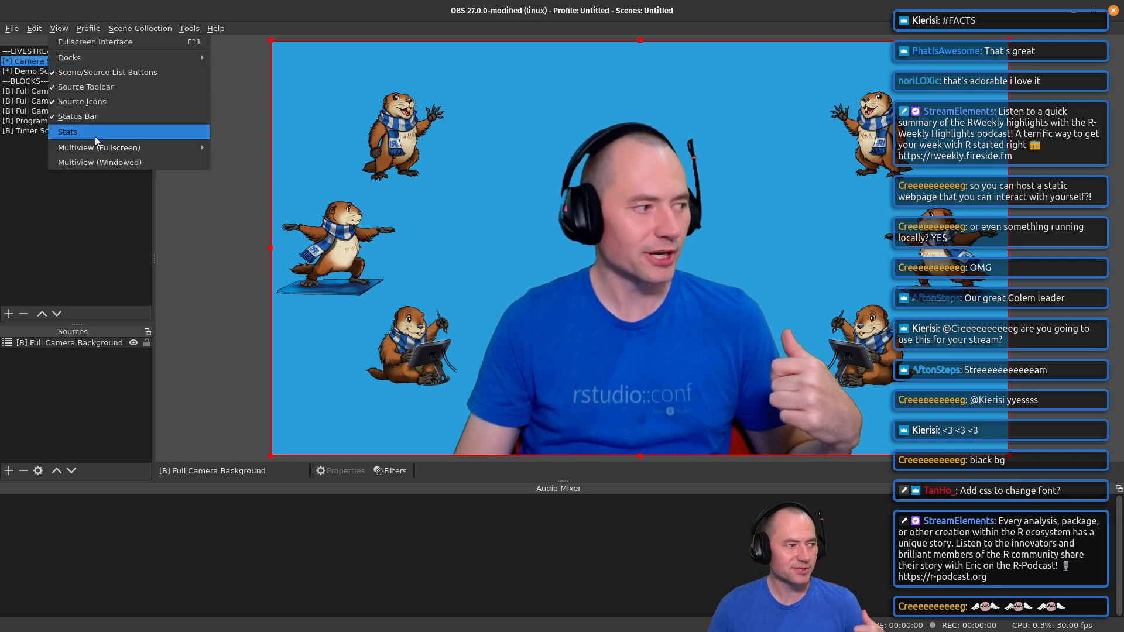
{"action": "mouse_move", "coordinate": [134, 61]}
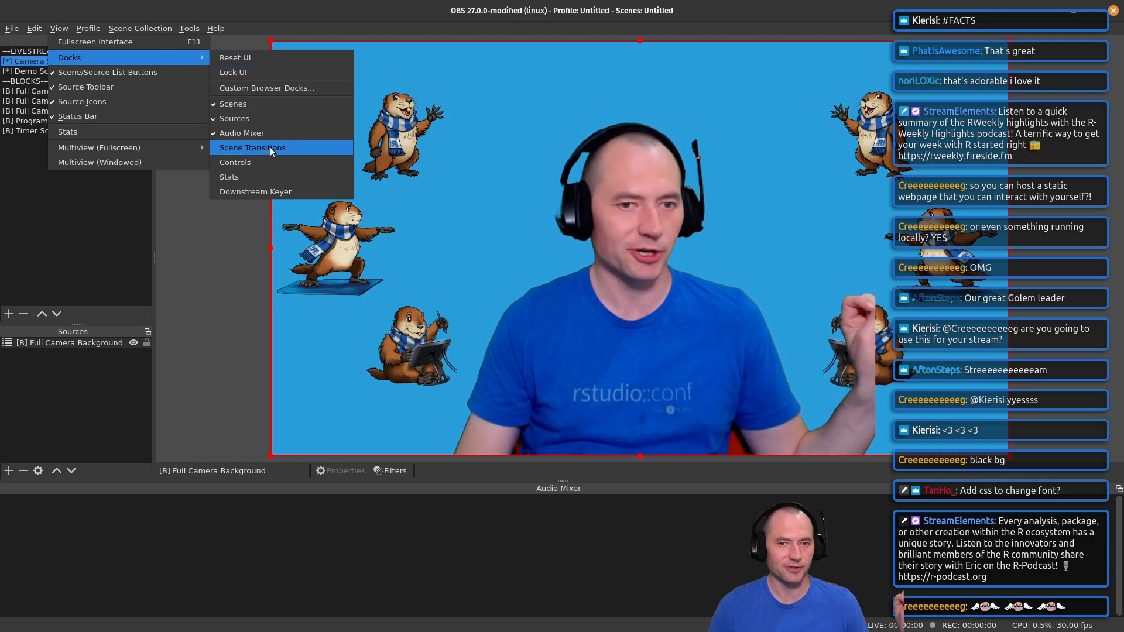
{"action": "left_click", "coordinate": [293, 147]}
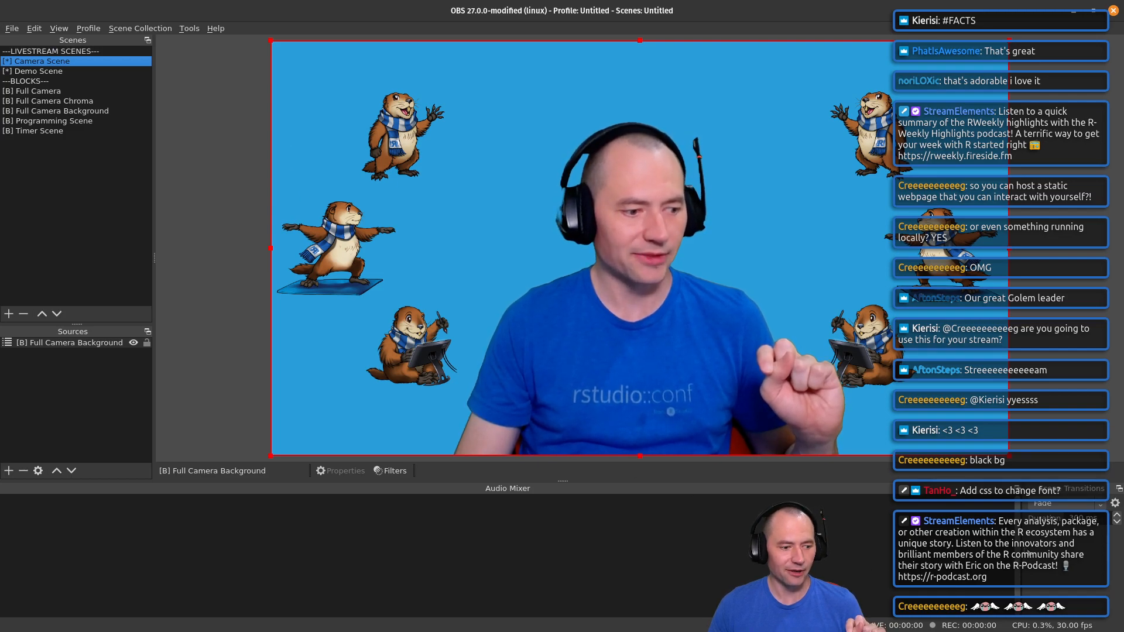
{"action": "left_click_drag", "start_coordinate": [1023, 553], "coordinate": [555, 554]}
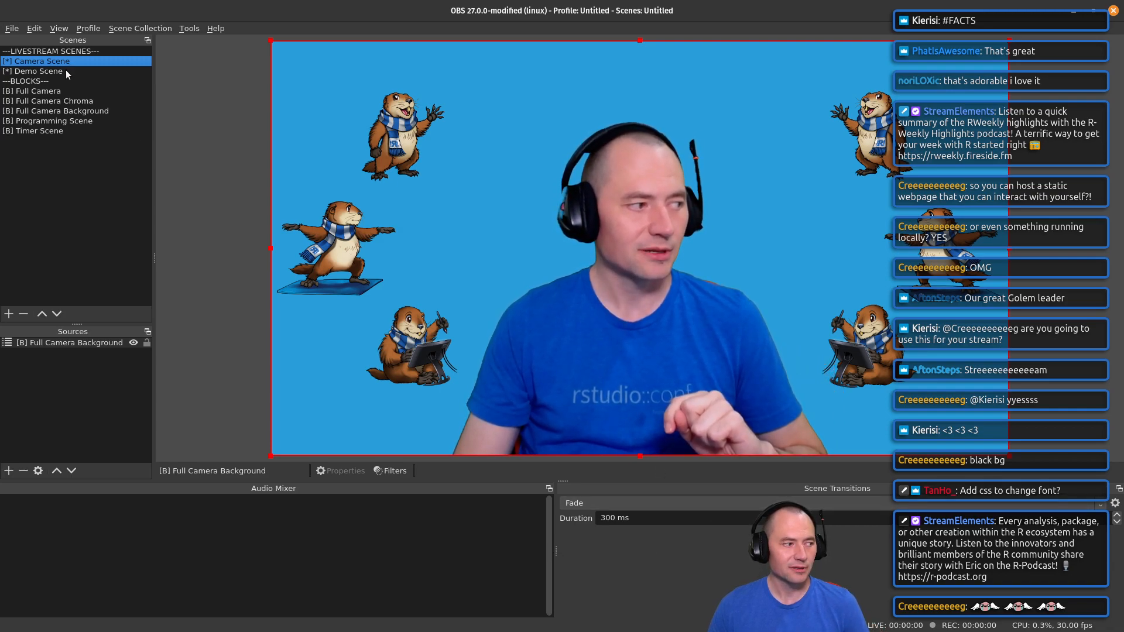
Step: Switch to the Demo Scene and back to the Camera Scene to view the 300 ms Fade transition
{"action": "left_click", "coordinate": [66, 70]}
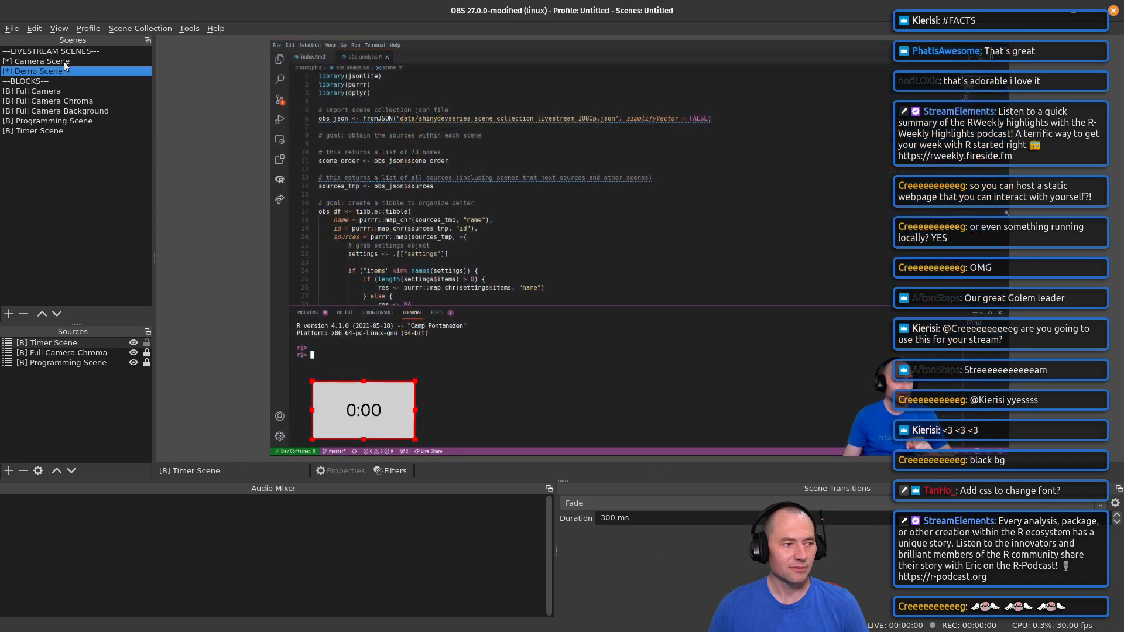
{"action": "left_click", "coordinate": [64, 59]}
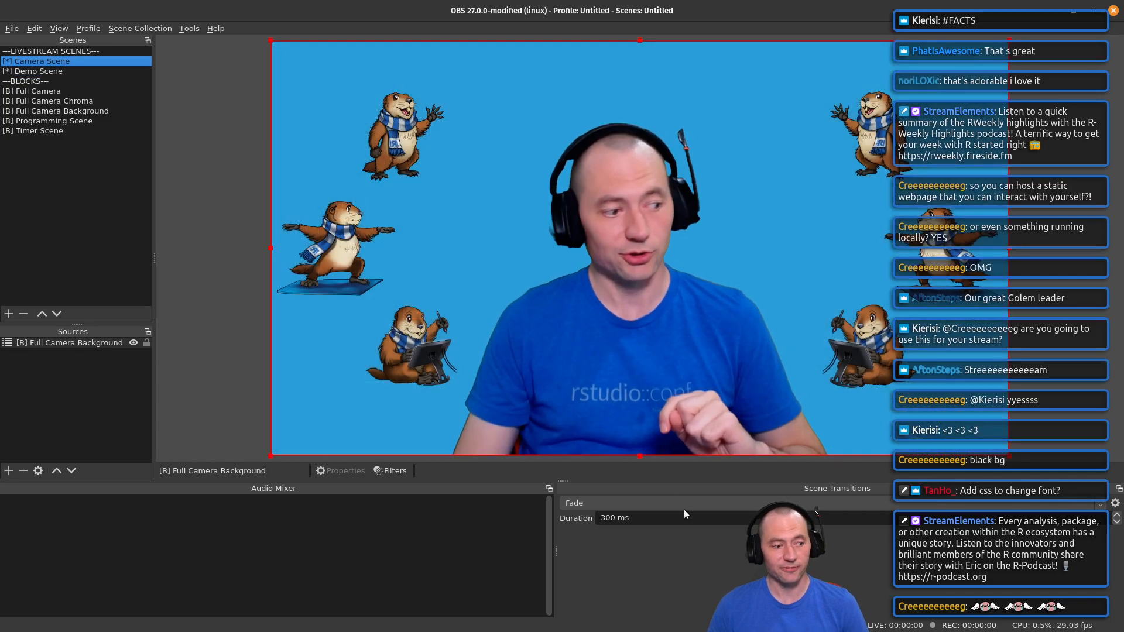
Step: Add a transition named Swipe with the Left direction, preview it, and test it by switching to the Demo Scene and back to the Camera Scene
{"action": "left_click", "coordinate": [1100, 505]}
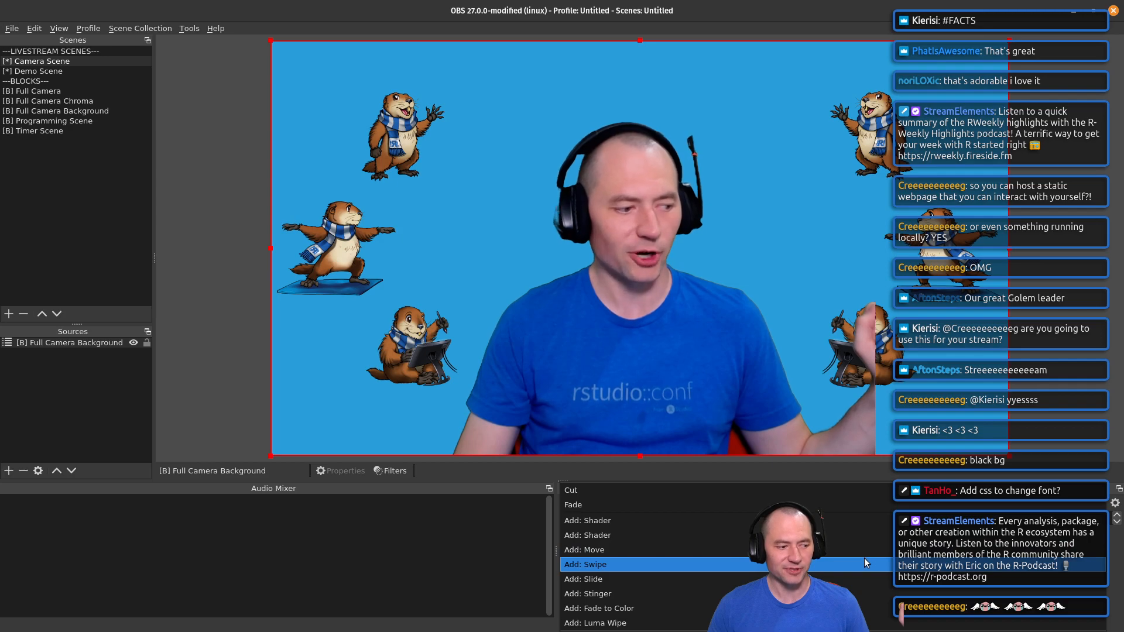
{"action": "left_click", "coordinate": [865, 558]}
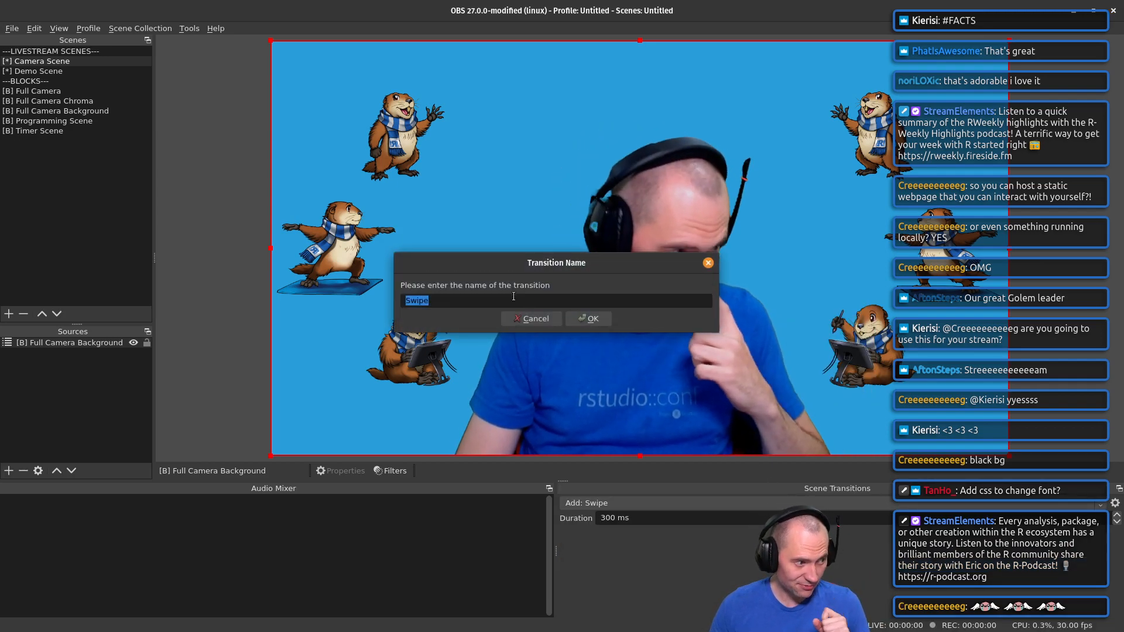
{"action": "left_click", "coordinate": [592, 318]}
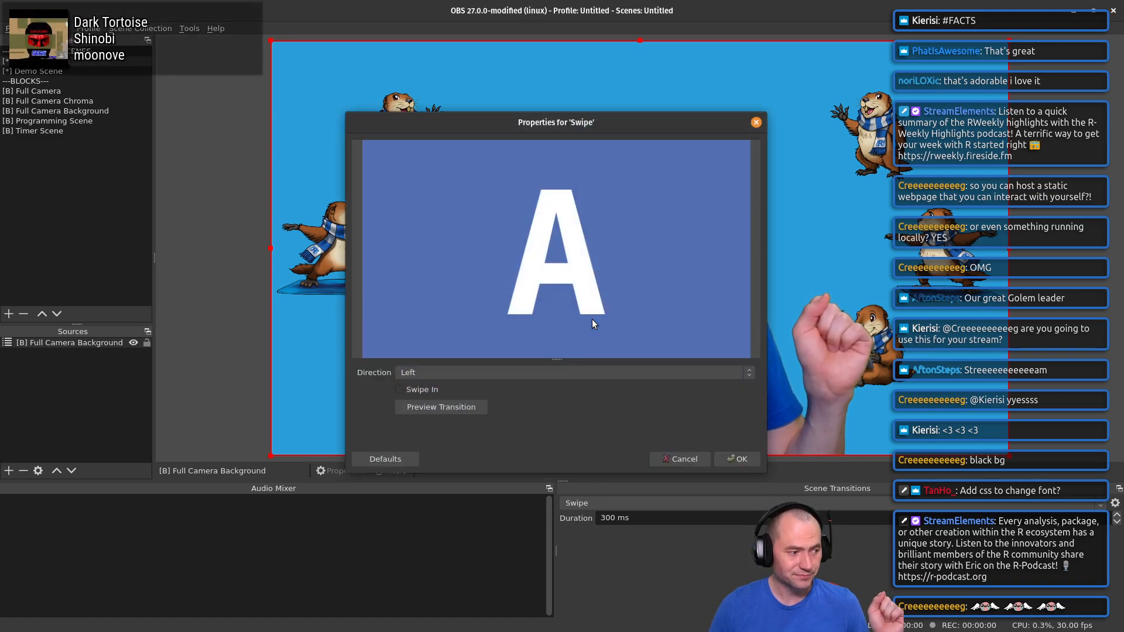
{"action": "left_click", "coordinate": [467, 405]}
{"action": "left_click", "coordinate": [466, 404]}
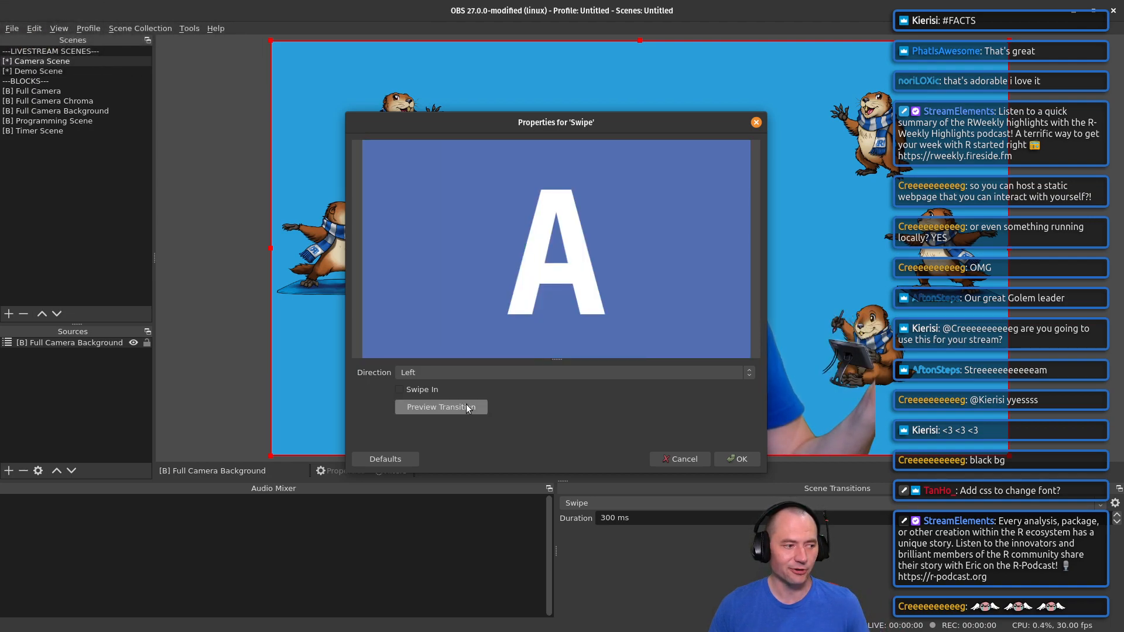
{"action": "left_click", "coordinate": [467, 408]}
{"action": "left_click", "coordinate": [466, 408]}
{"action": "left_click", "coordinate": [467, 408]}
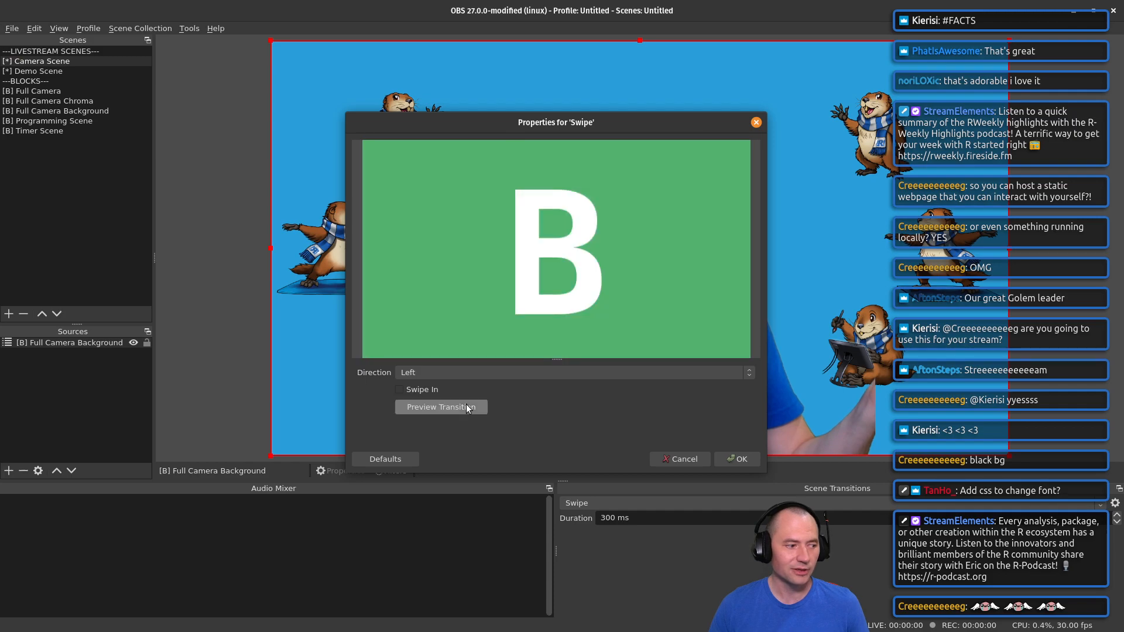
{"action": "left_click", "coordinate": [733, 461]}
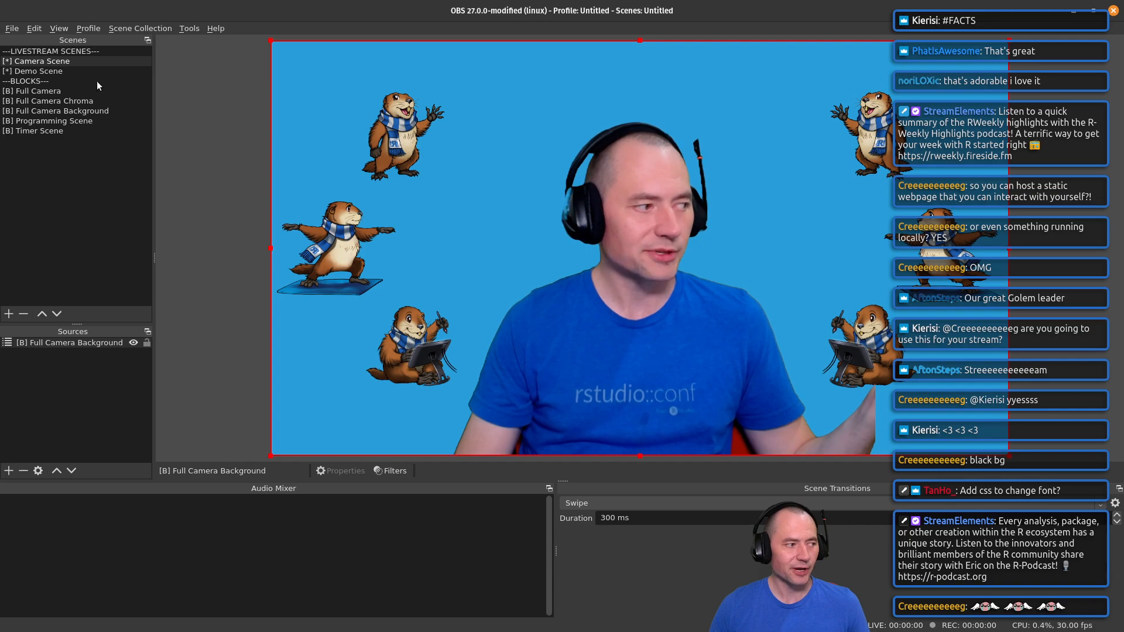
{"action": "left_click", "coordinate": [71, 71]}
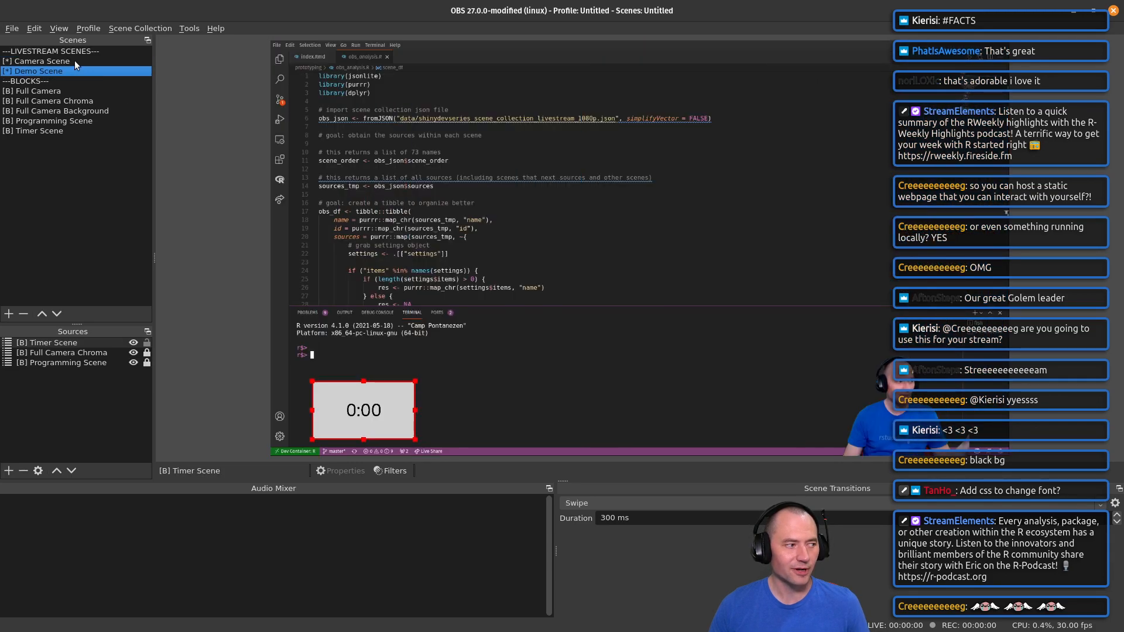
{"action": "left_click", "coordinate": [75, 61]}
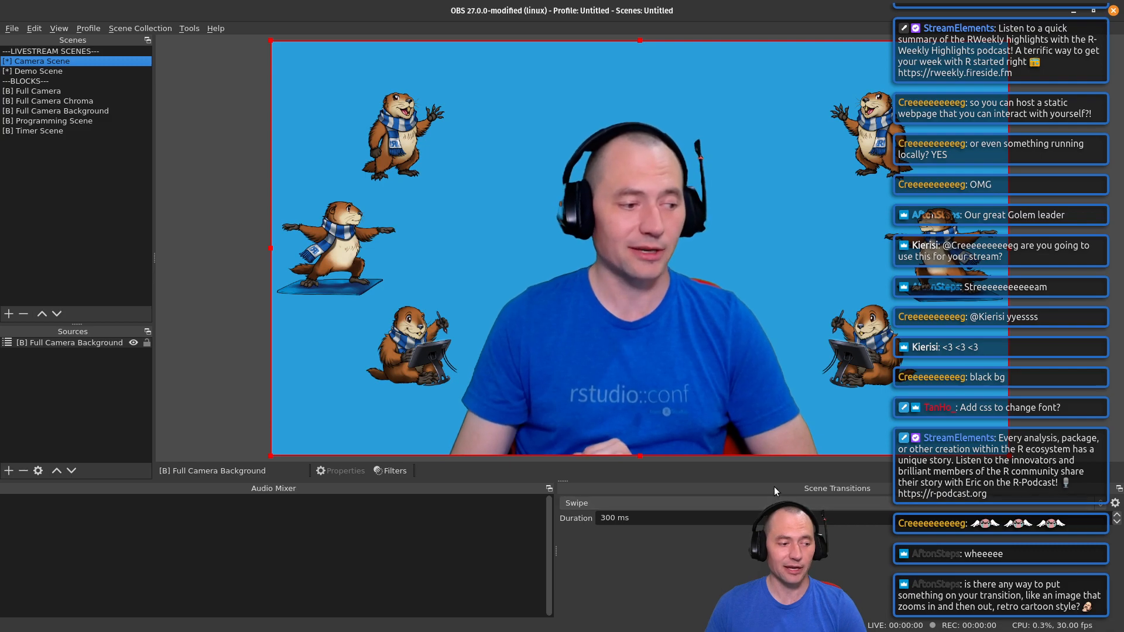
Step: Add a Stinger transition named Stinger and start browsing for its video file
{"action": "left_click", "coordinate": [778, 503]}
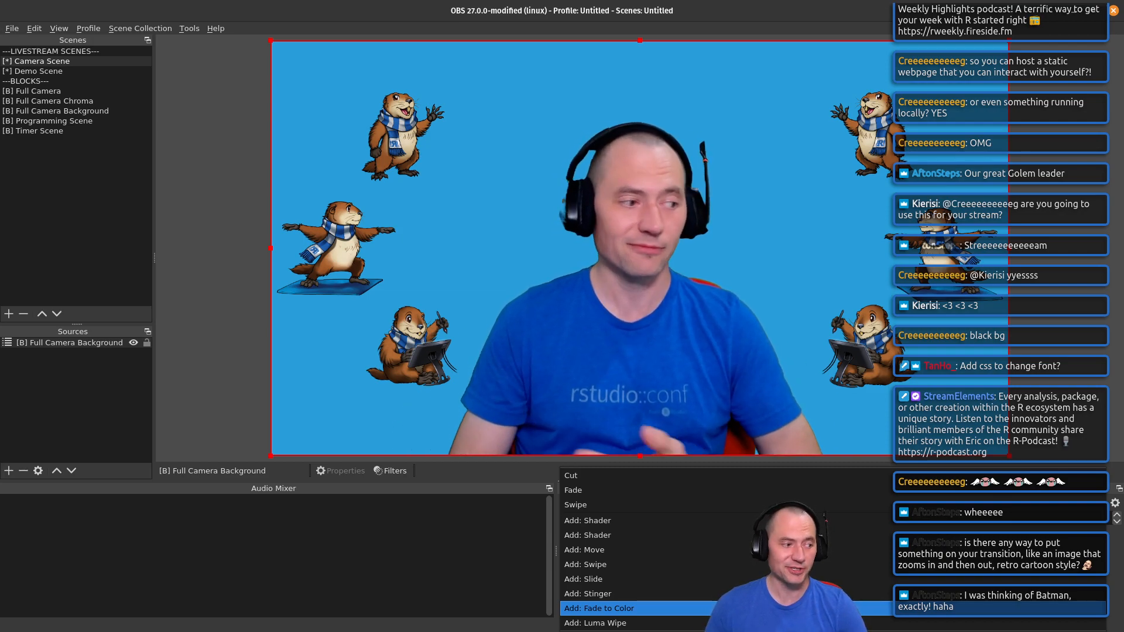
{"action": "left_click", "coordinate": [638, 594]}
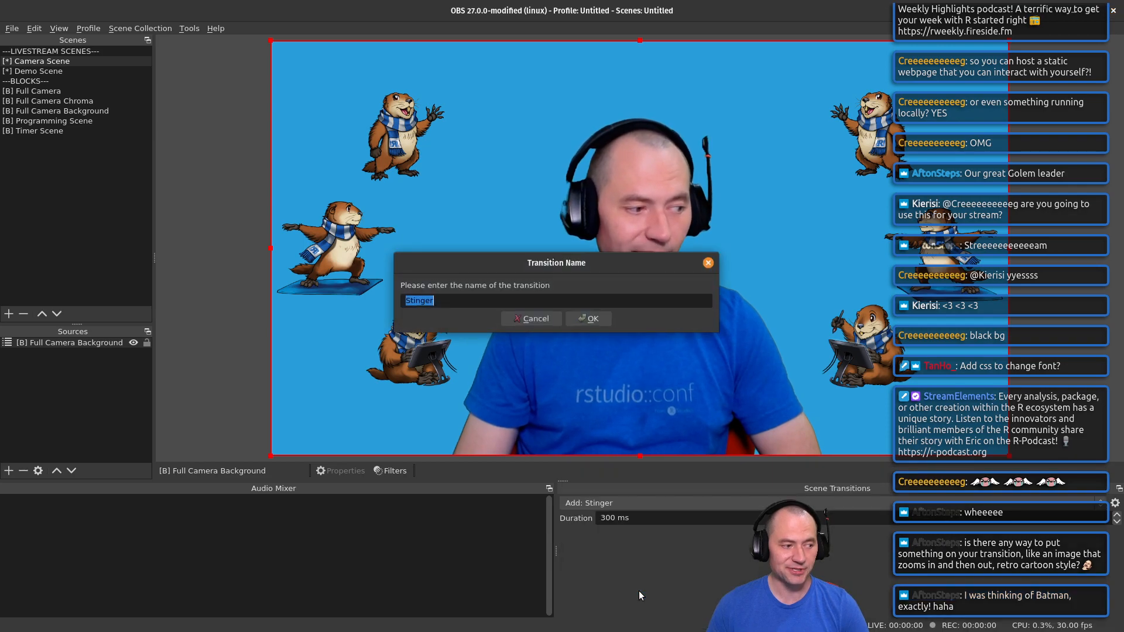
{"action": "left_click", "coordinate": [592, 319]}
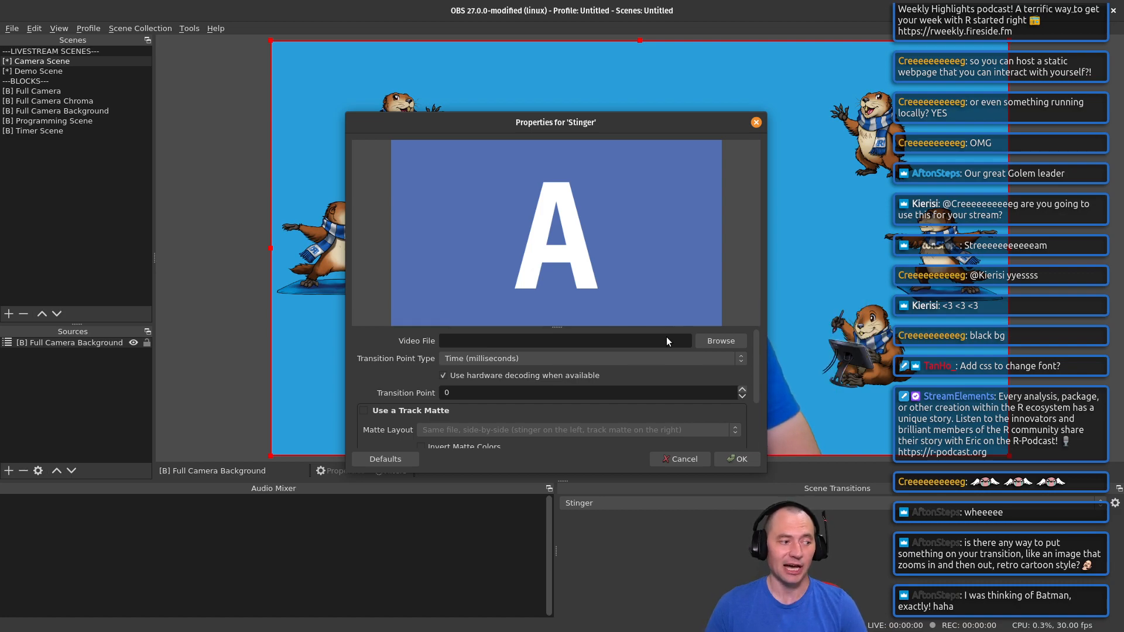
{"action": "left_click", "coordinate": [714, 348]}
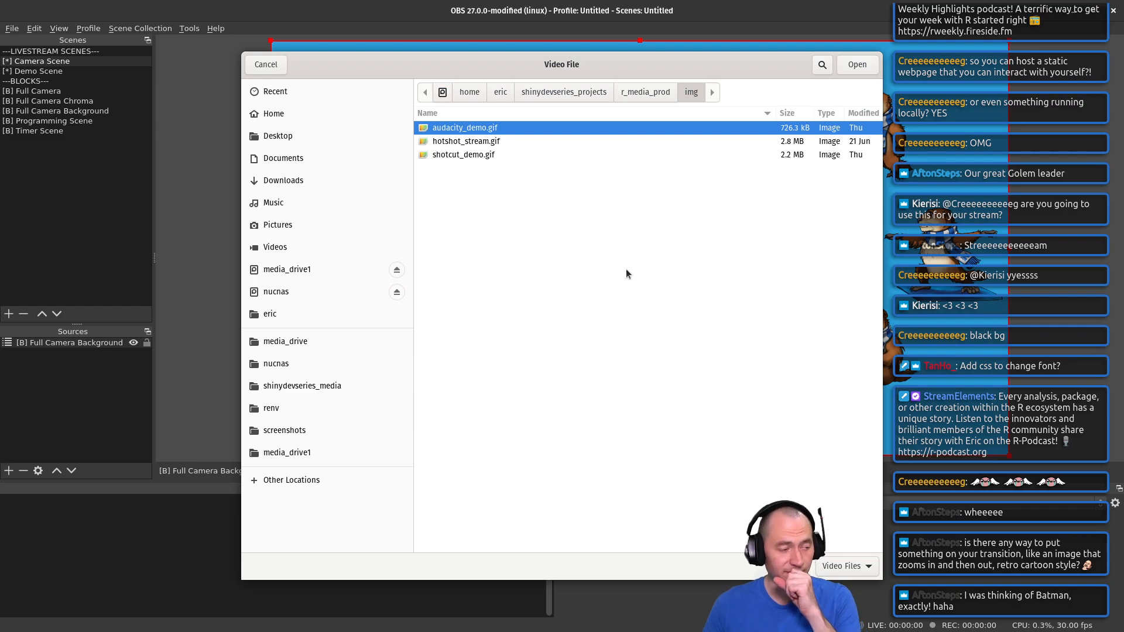
{"action": "left_click", "coordinate": [470, 92]}
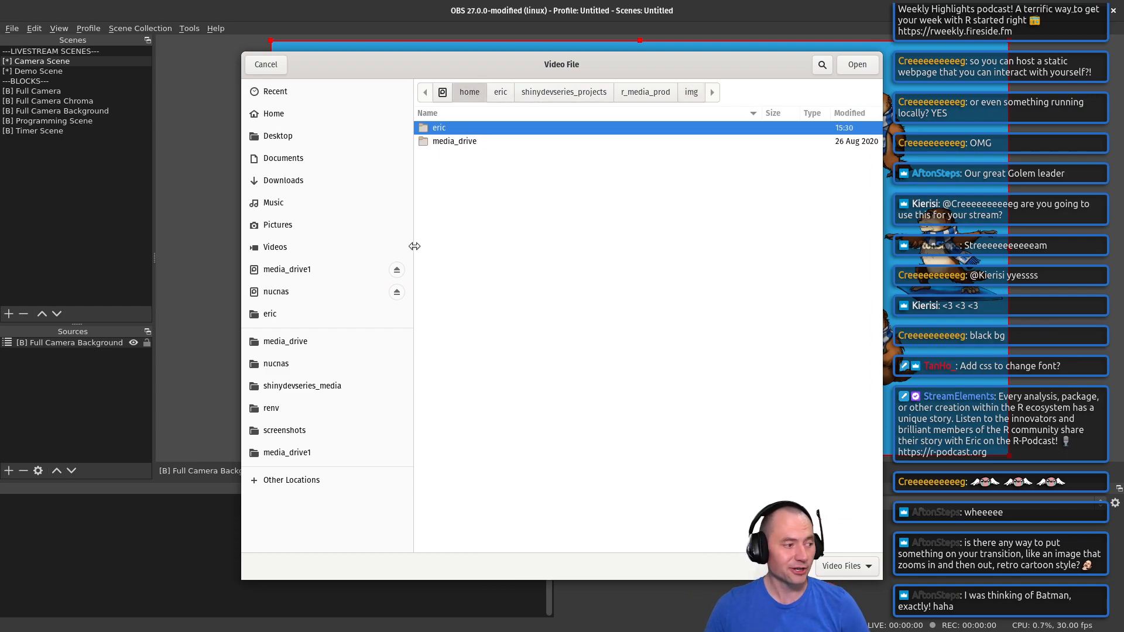
{"action": "double_click", "coordinate": [450, 141]}
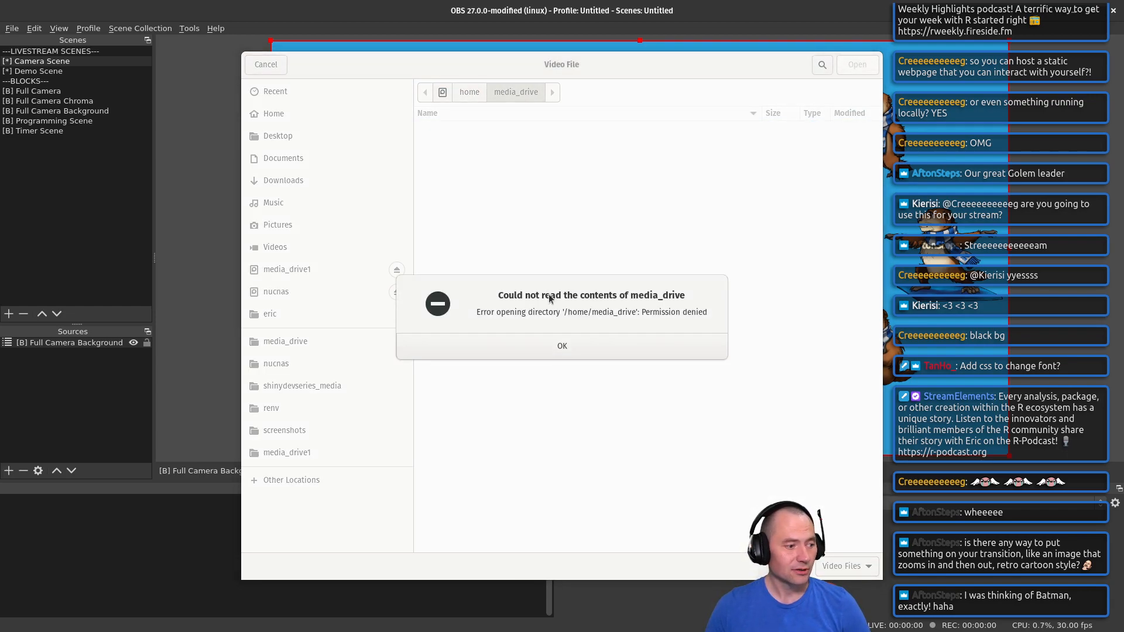
{"action": "left_click", "coordinate": [571, 346]}
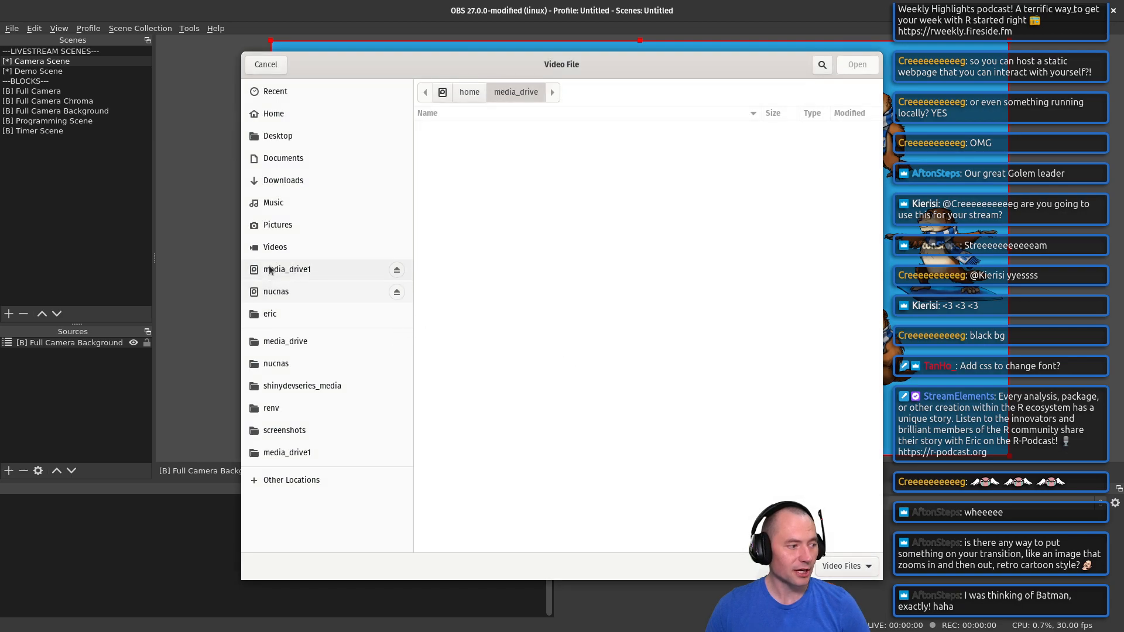
Step: Load StingerPurple.webm from the 2_StingerTransitions folder, under obs_files and digital_park_assets on media_drive, as the Stinger's video file
{"action": "left_click", "coordinate": [289, 114]}
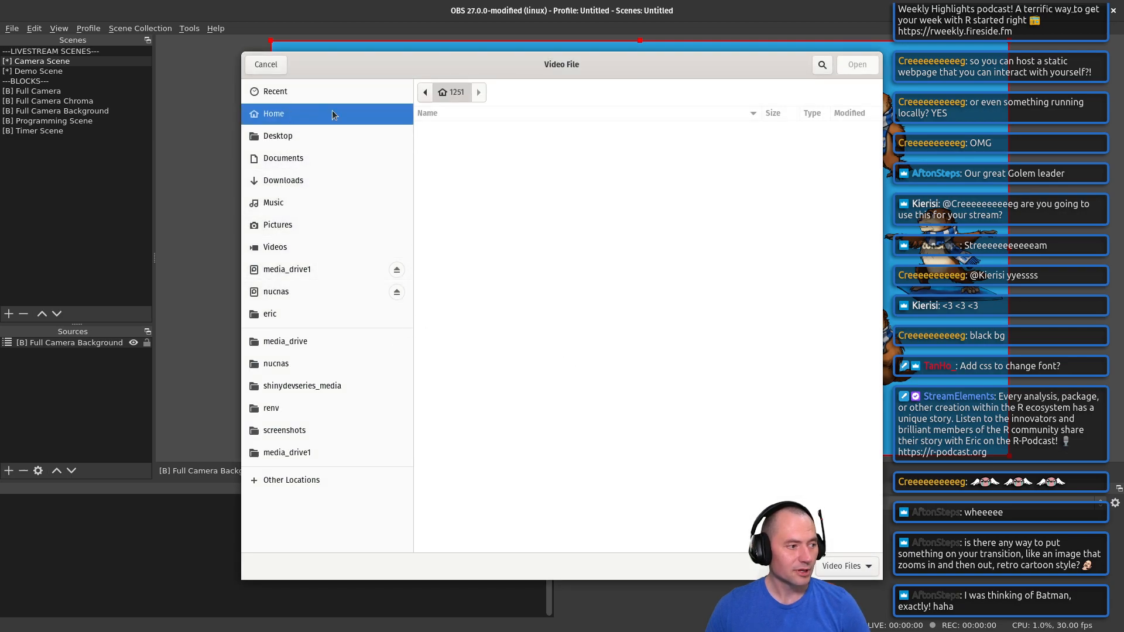
{"action": "left_click", "coordinate": [425, 91]}
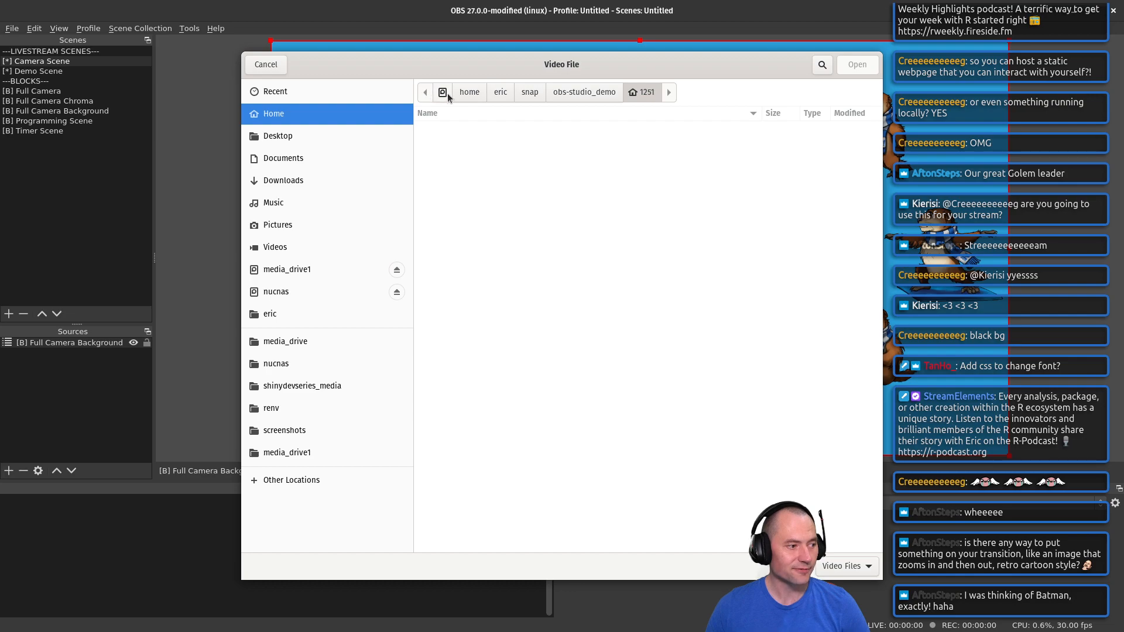
{"action": "left_click", "coordinate": [490, 91]}
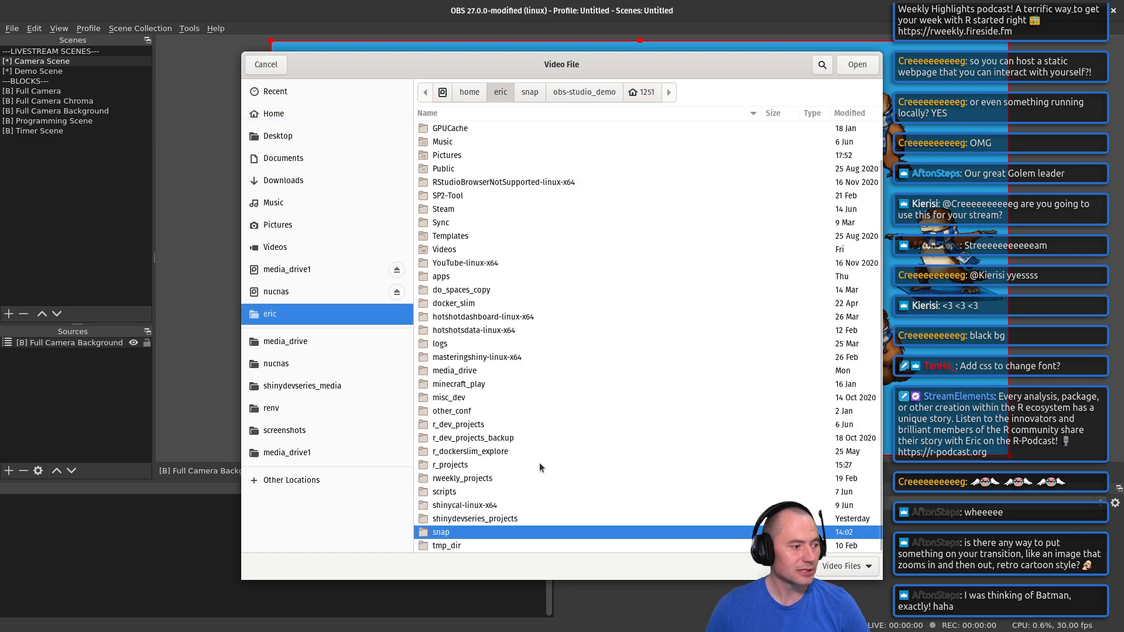
{"action": "double_click", "coordinate": [465, 374]}
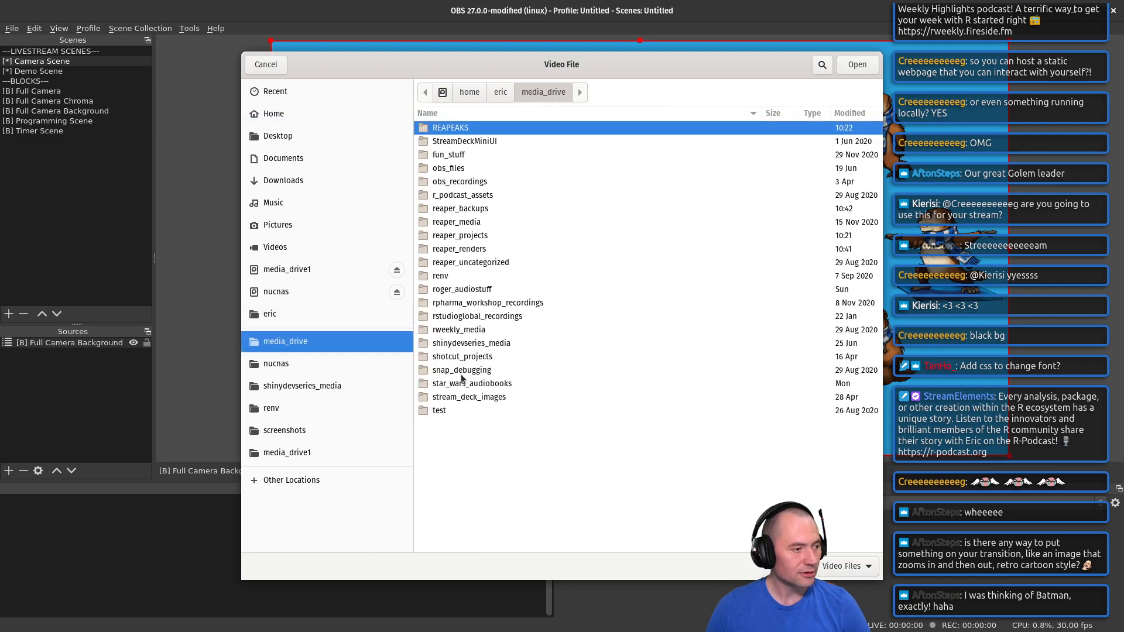
{"action": "double_click", "coordinate": [459, 169]}
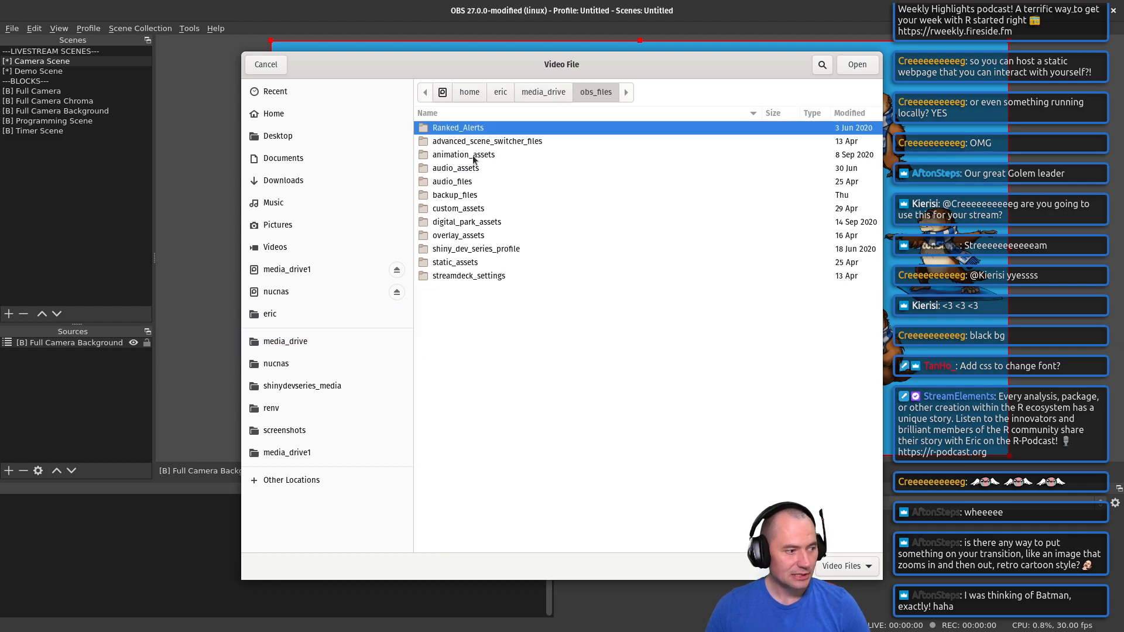
{"action": "double_click", "coordinate": [470, 222]}
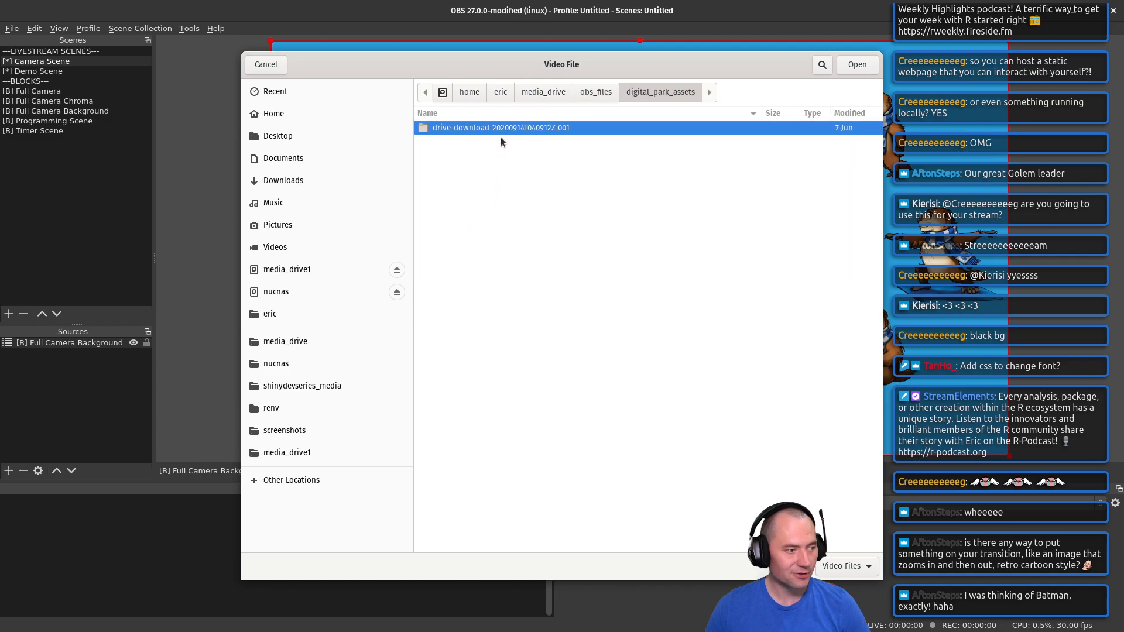
{"action": "double_click", "coordinate": [502, 127]}
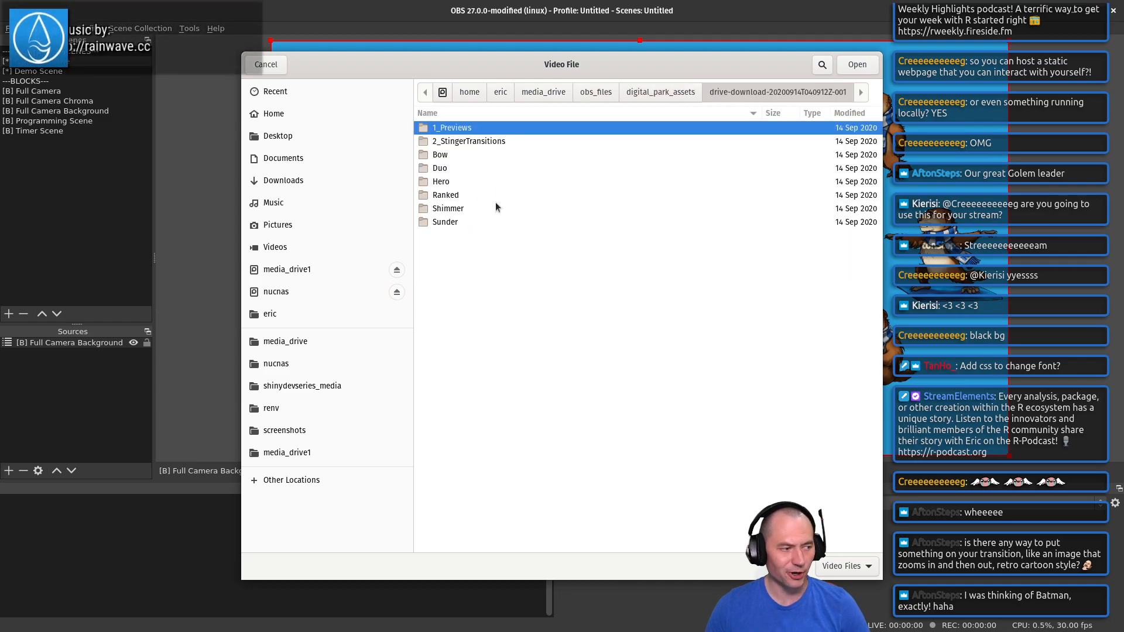
{"action": "double_click", "coordinate": [476, 142]}
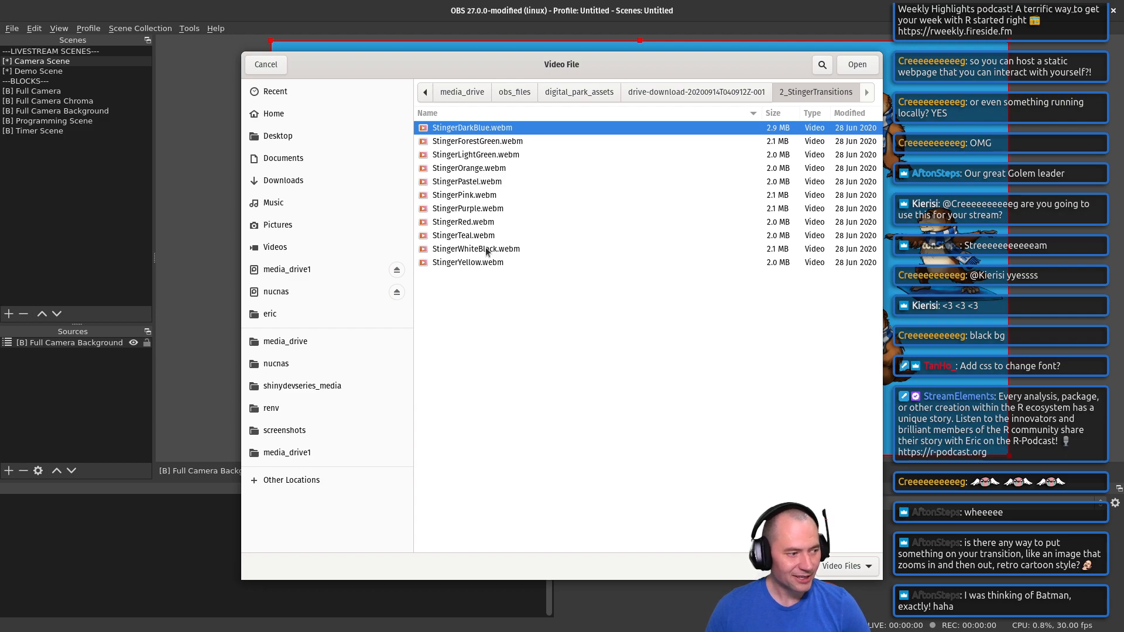
{"action": "left_click", "coordinate": [469, 209]}
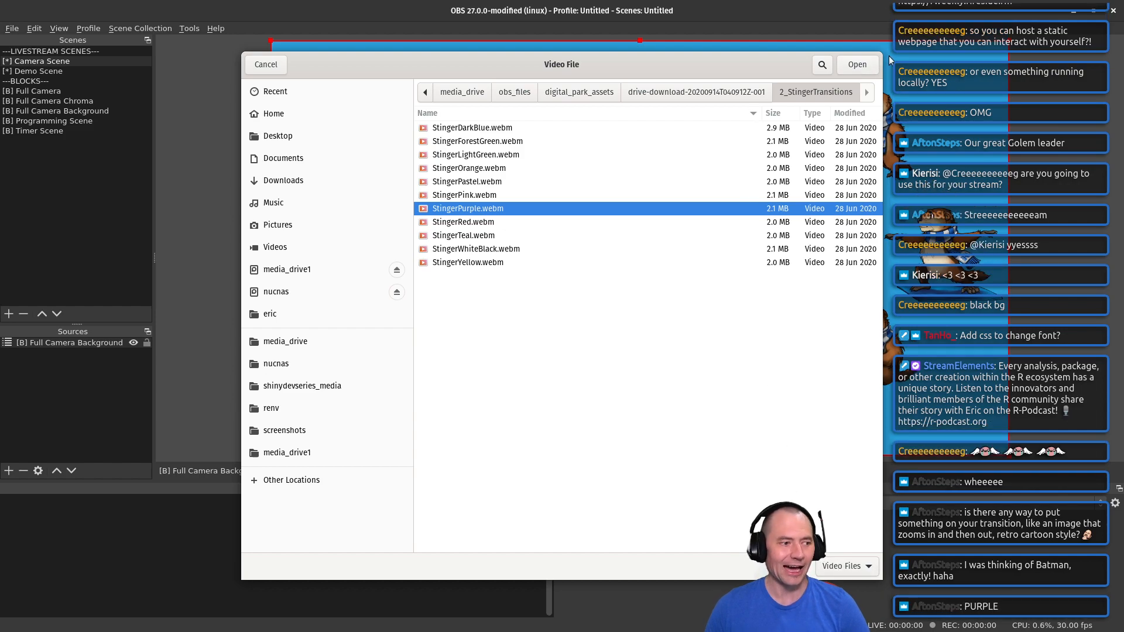
{"action": "left_click", "coordinate": [860, 62]}
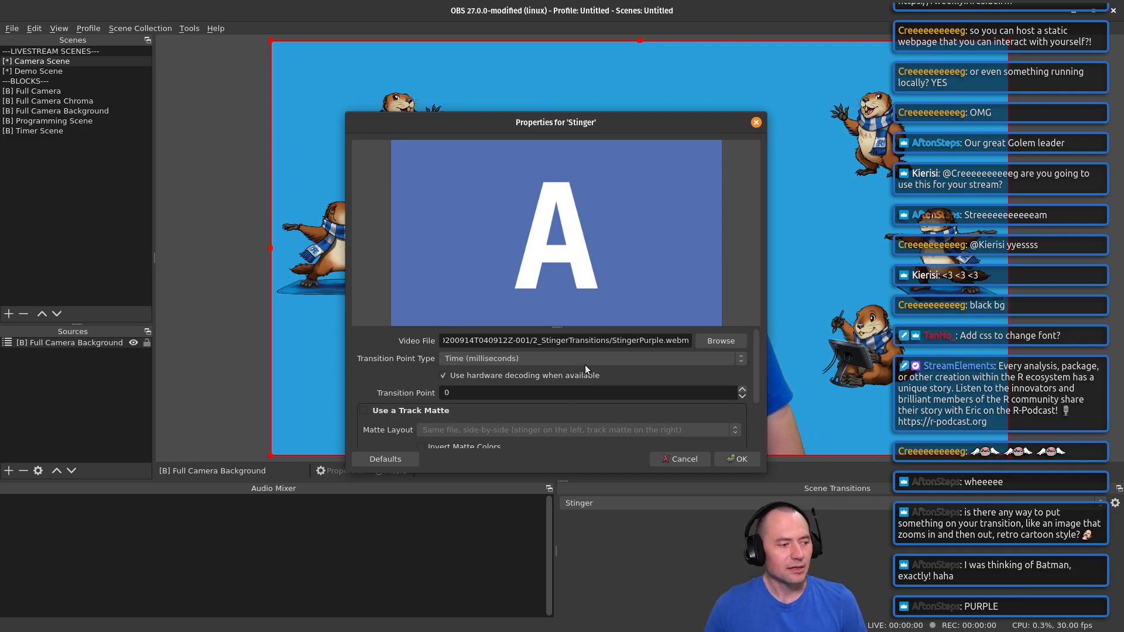
Step: Keep the Stinger's transition point type at Time (milliseconds) and preview the transition twice
{"action": "left_click", "coordinate": [612, 358]}
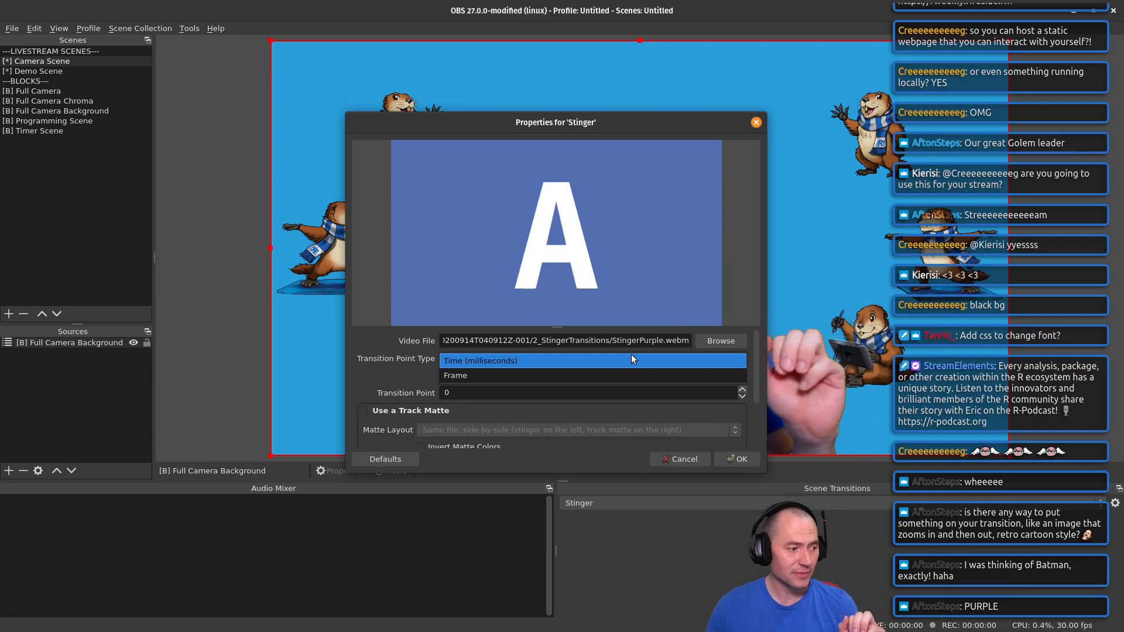
{"action": "left_click", "coordinate": [563, 360]}
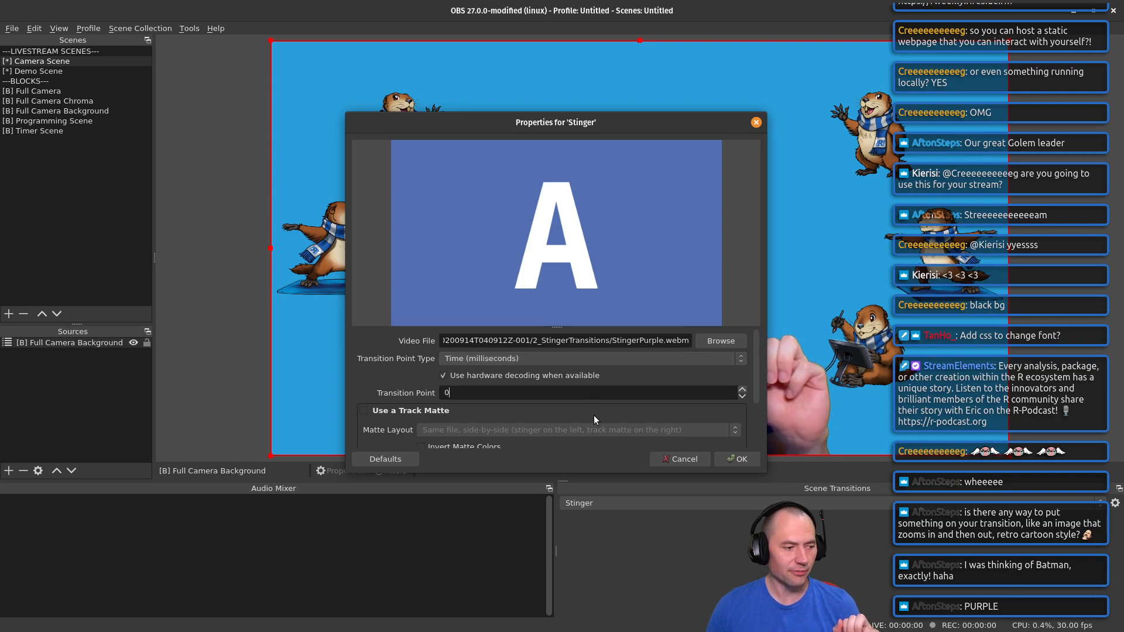
{"action": "scroll", "coordinate": [571, 444], "scroll_direction": "down", "scroll_amount": 3}
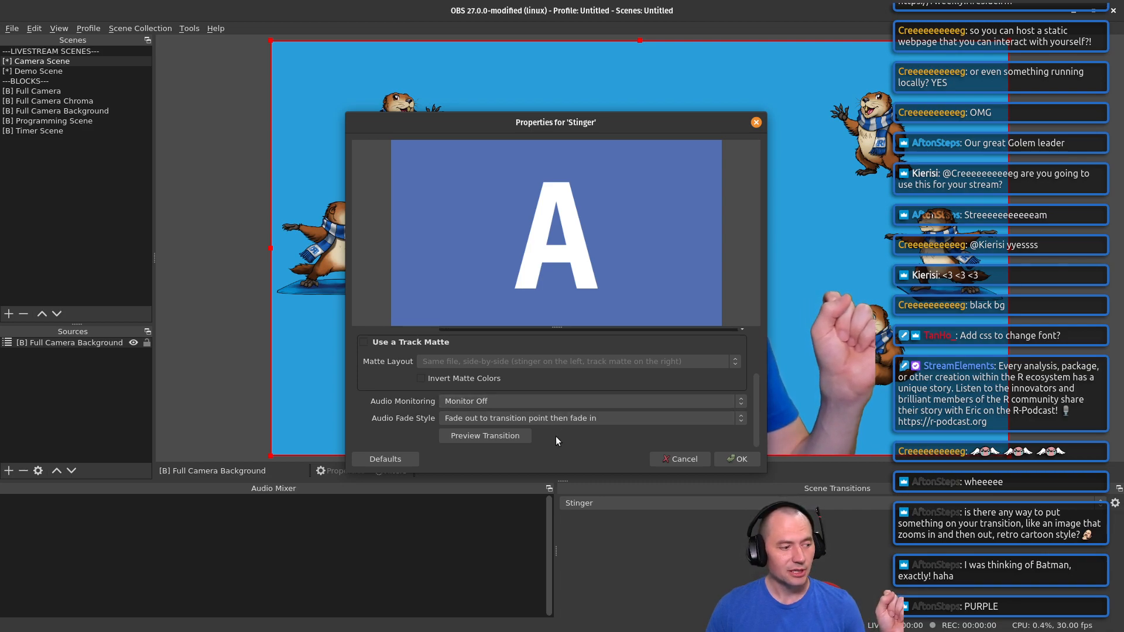
{"action": "left_click", "coordinate": [507, 438]}
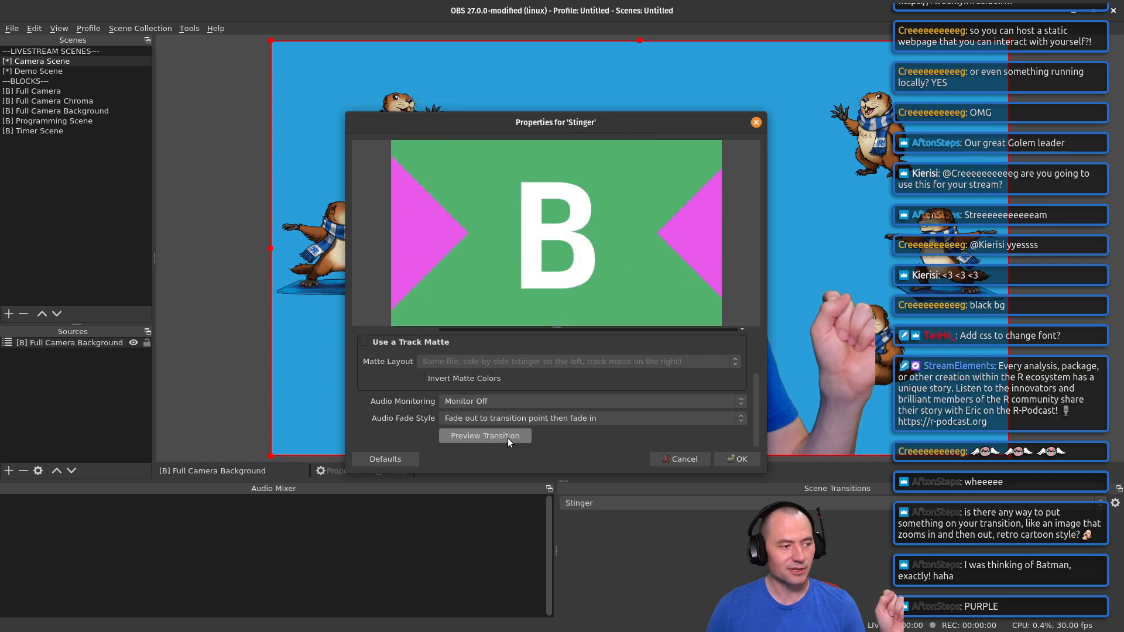
{"action": "left_click", "coordinate": [515, 437]}
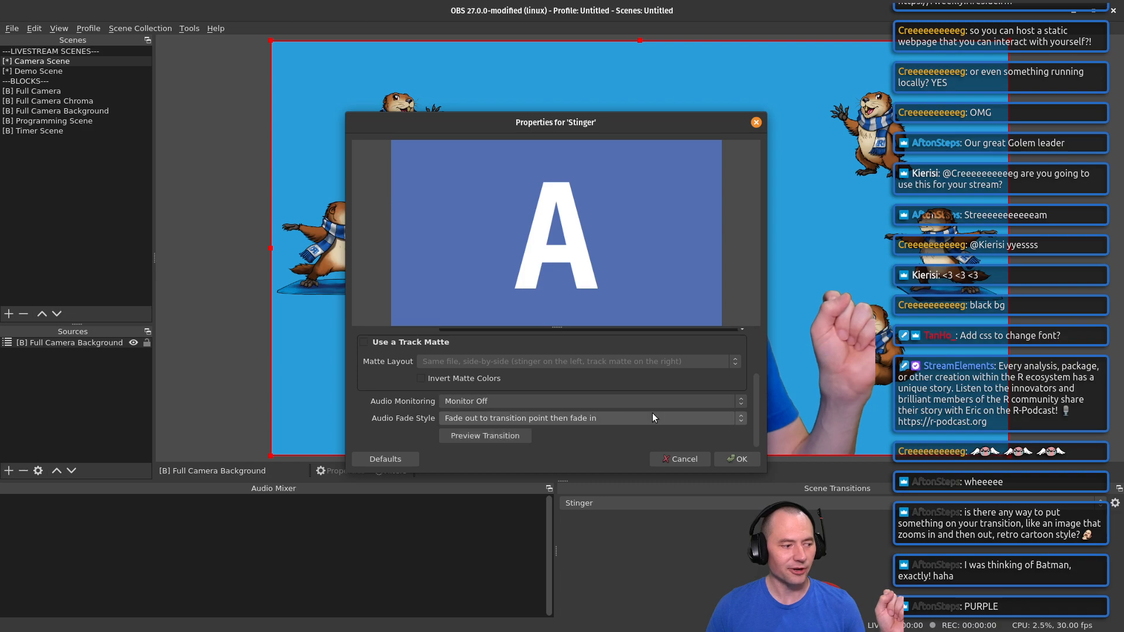
Step: Accept the Stinger properties and test the transition by switching to the Demo Scene and back to the Camera Scene
{"action": "scroll", "coordinate": [562, 384], "scroll_direction": "up", "scroll_amount": 2}
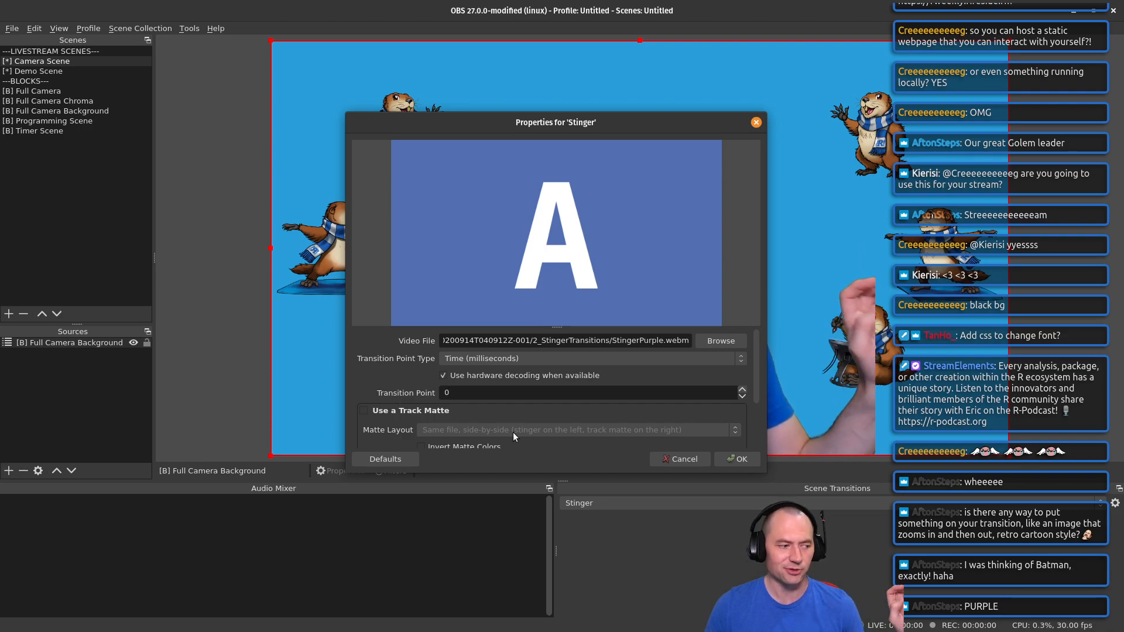
{"action": "scroll", "coordinate": [521, 412], "scroll_direction": "down", "scroll_amount": 1}
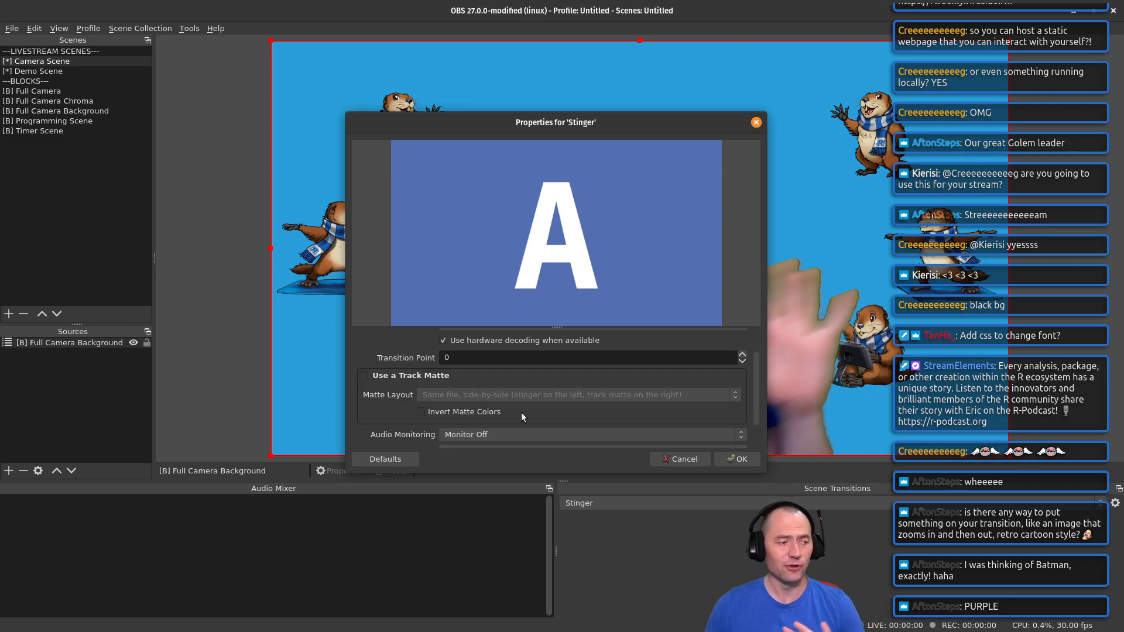
{"action": "scroll", "coordinate": [526, 420], "scroll_direction": "down", "scroll_amount": 1}
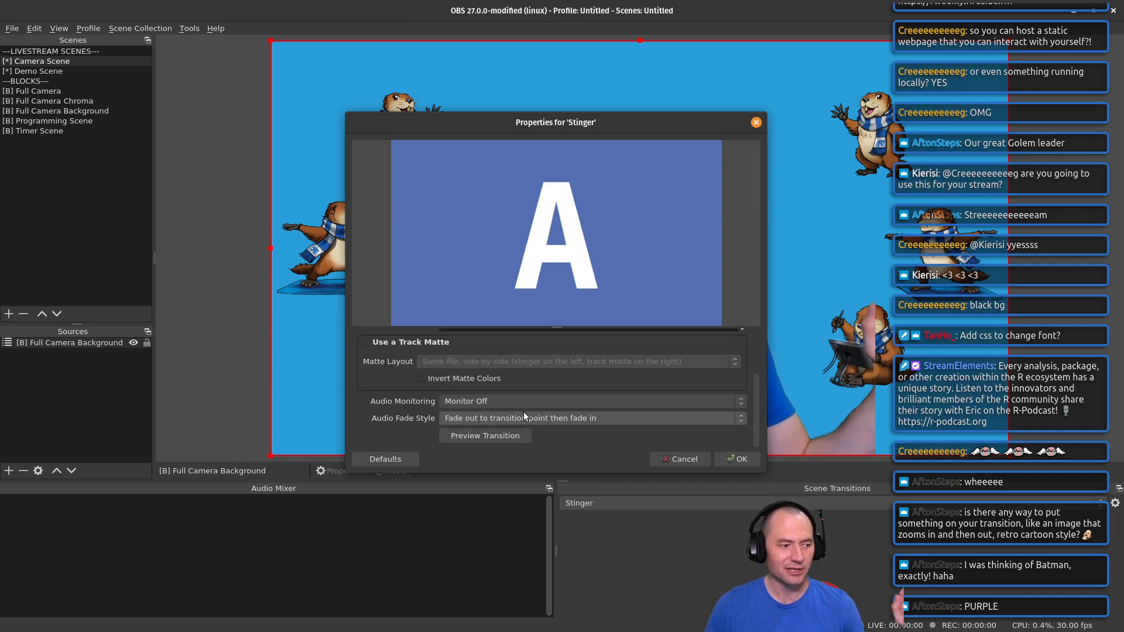
{"action": "left_click", "coordinate": [739, 460]}
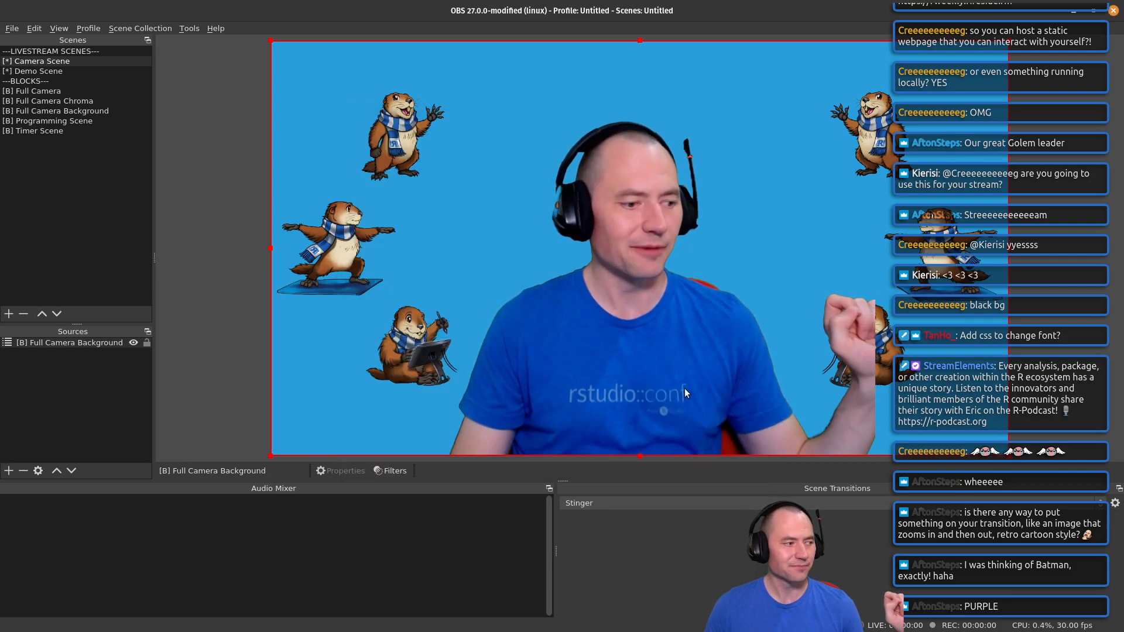
{"action": "left_click", "coordinate": [47, 71]}
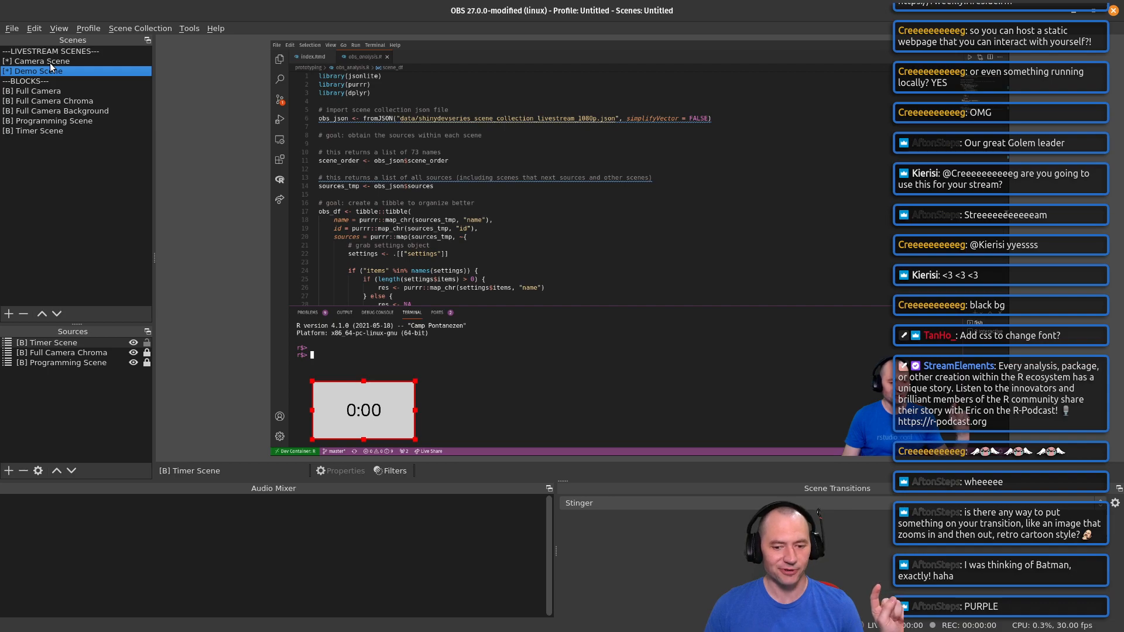
{"action": "left_click", "coordinate": [51, 62]}
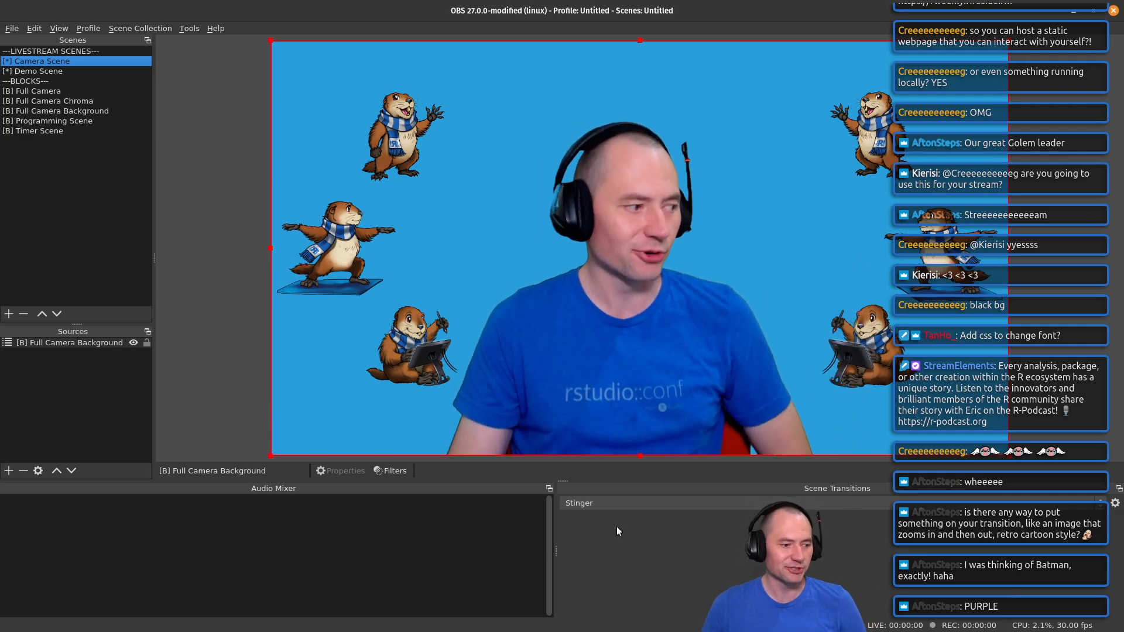
Step: Reopen the Stinger transition's properties and set its transition point to 400 ms
{"action": "left_click", "coordinate": [1115, 504]}
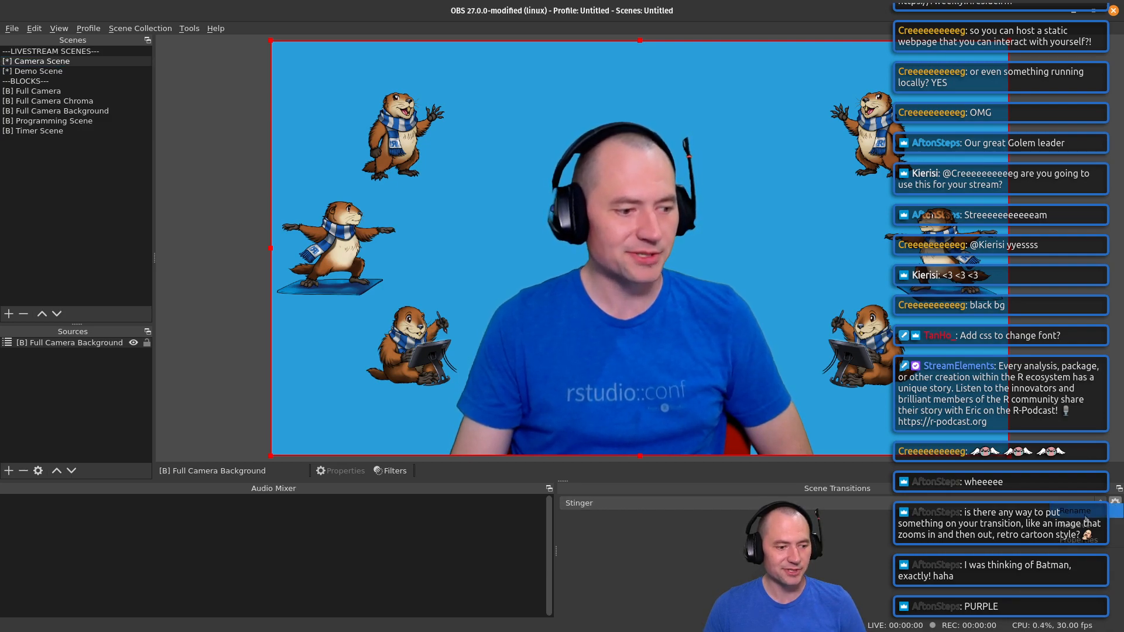
{"action": "left_click", "coordinate": [1083, 541]}
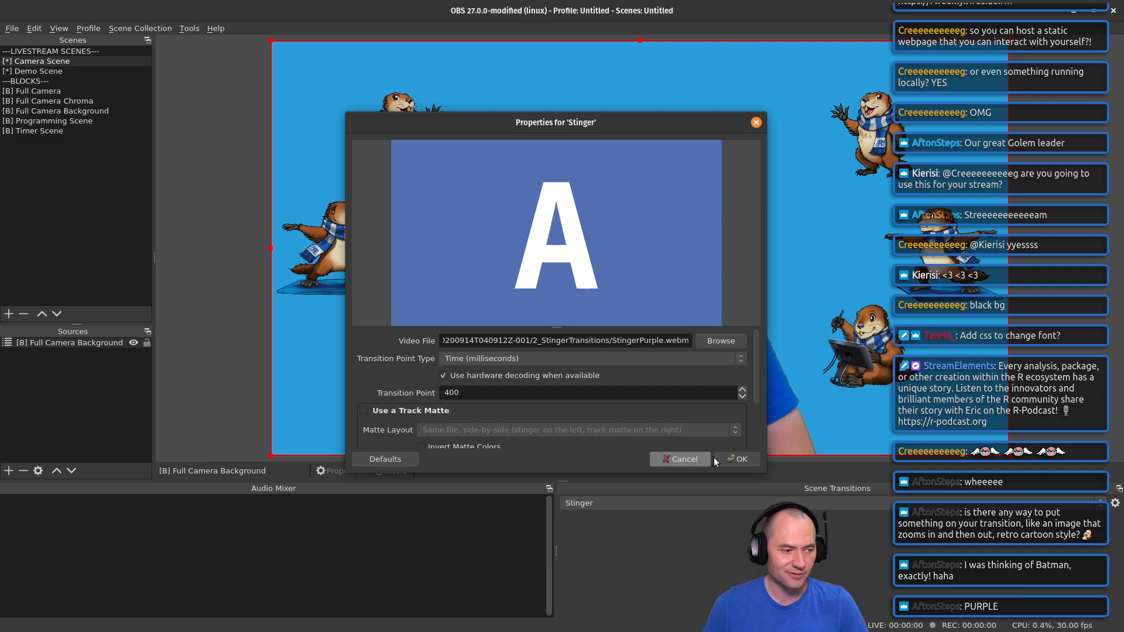
{"action": "left_click", "coordinate": [736, 459]}
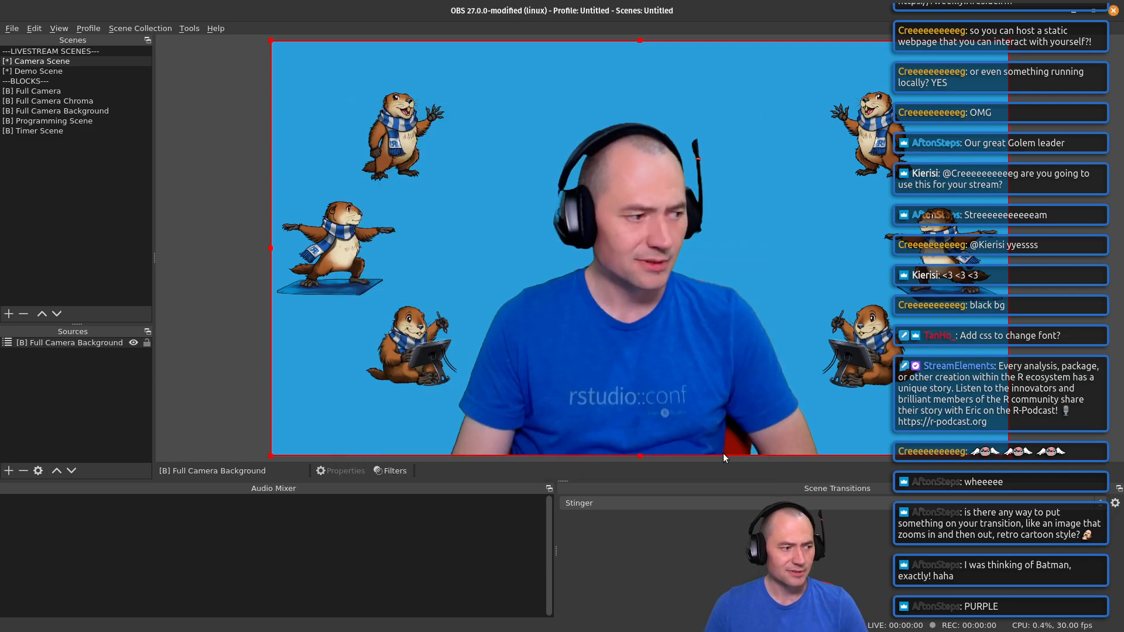
Step: Test the 400 ms Stinger by switching to the Demo Scene, back to the Camera Scene and to the Demo Scene again
{"action": "left_click", "coordinate": [57, 68]}
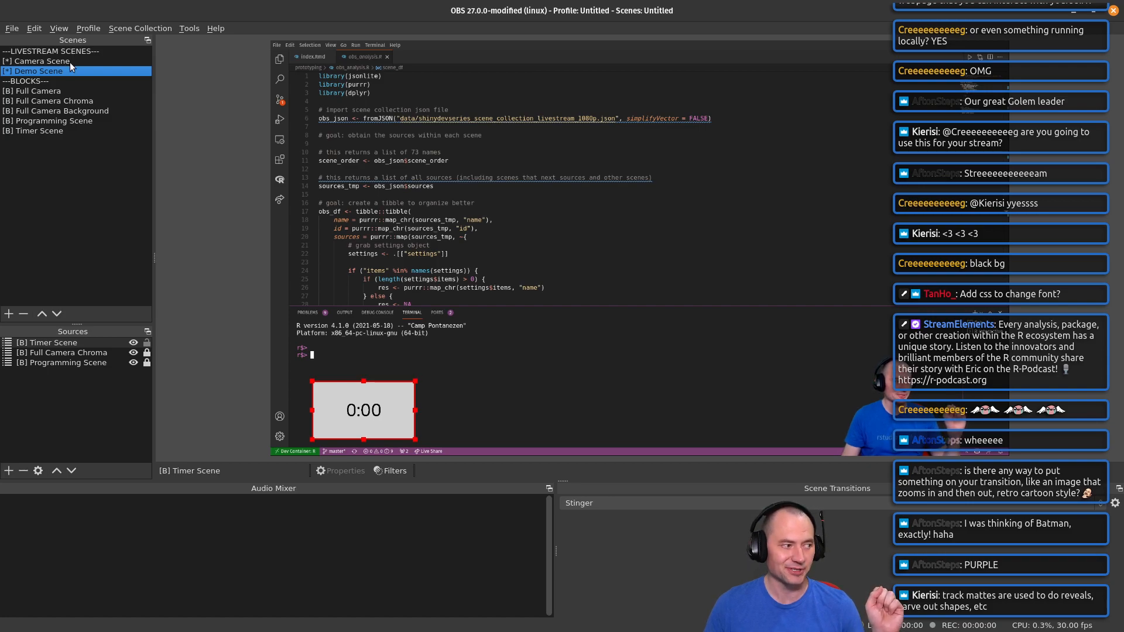
{"action": "left_click", "coordinate": [41, 61]}
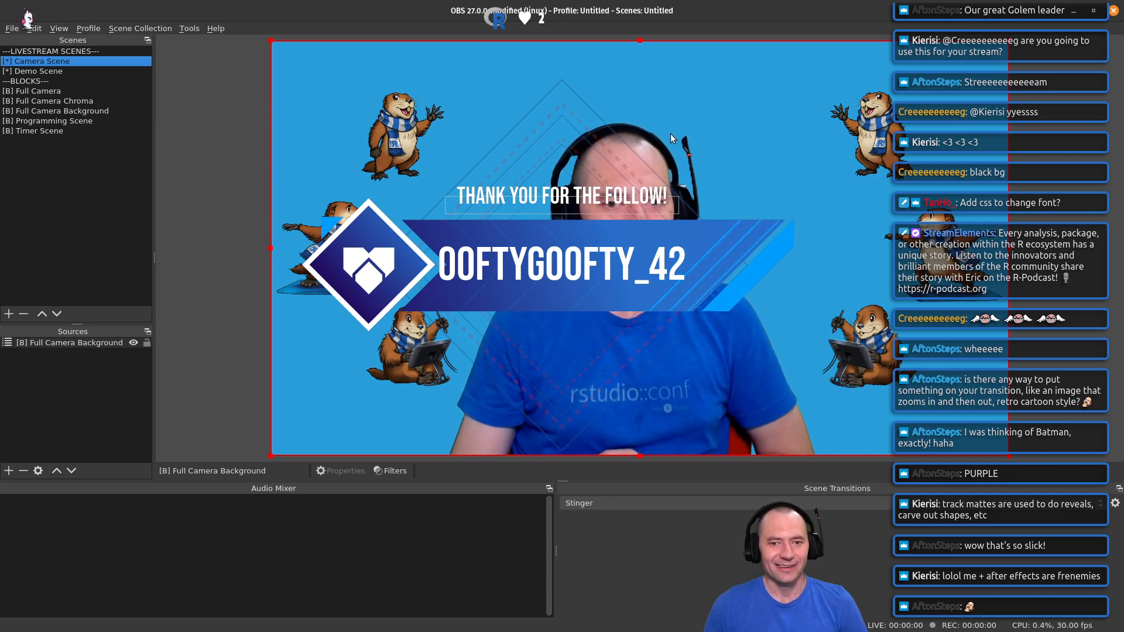
{"action": "left_click", "coordinate": [58, 71]}
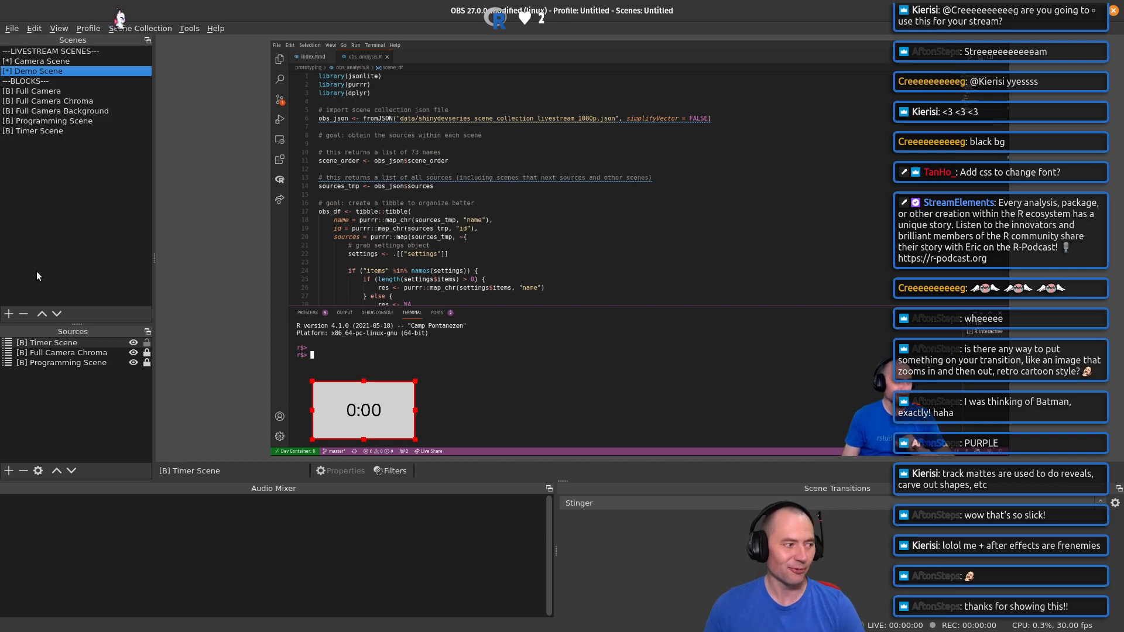
Step: Add an empty scene named ---AUDIO--- as a section heading in the scene list
{"action": "left_click", "coordinate": [12, 316]}
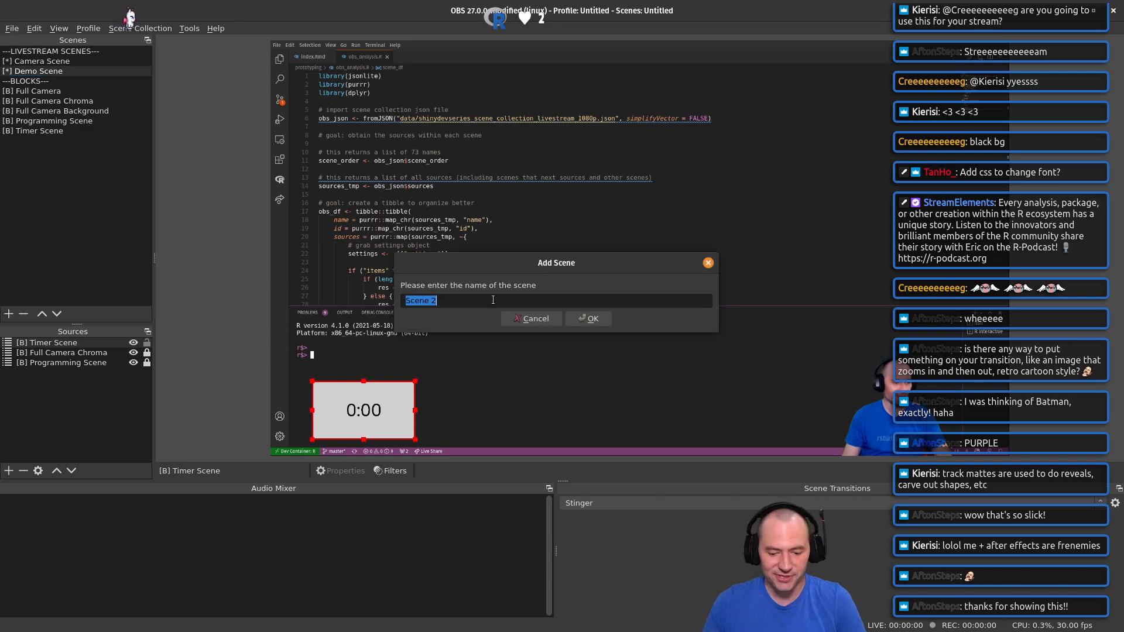
{"action": "type", "text": "---AU"}
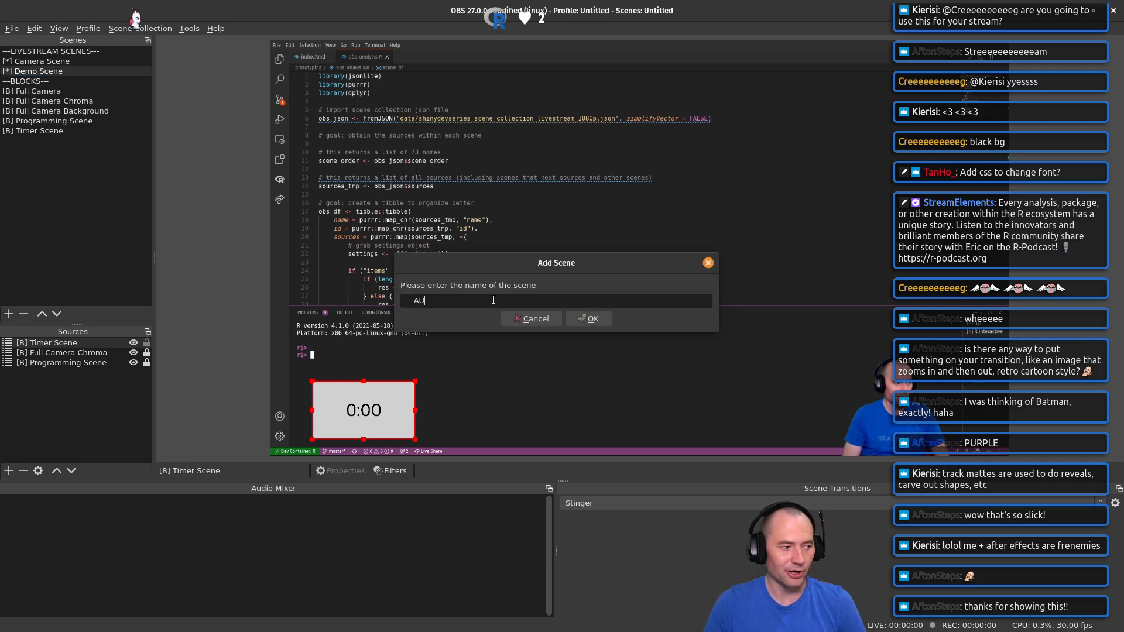
{"action": "type", "text": "DIO"}
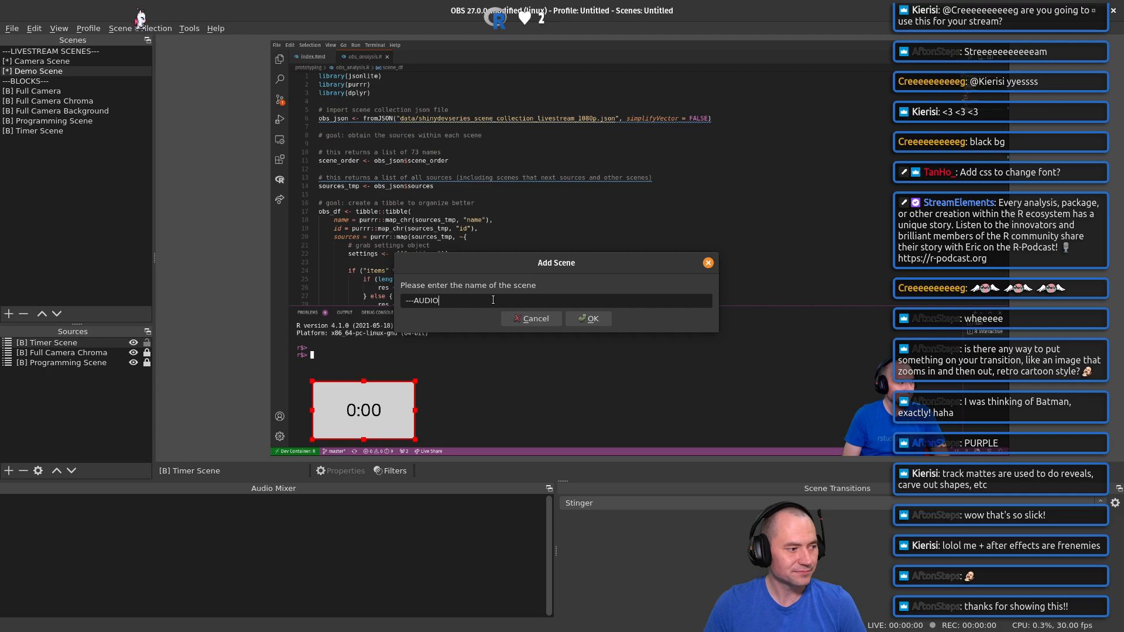
{"action": "type", "text": "---"}
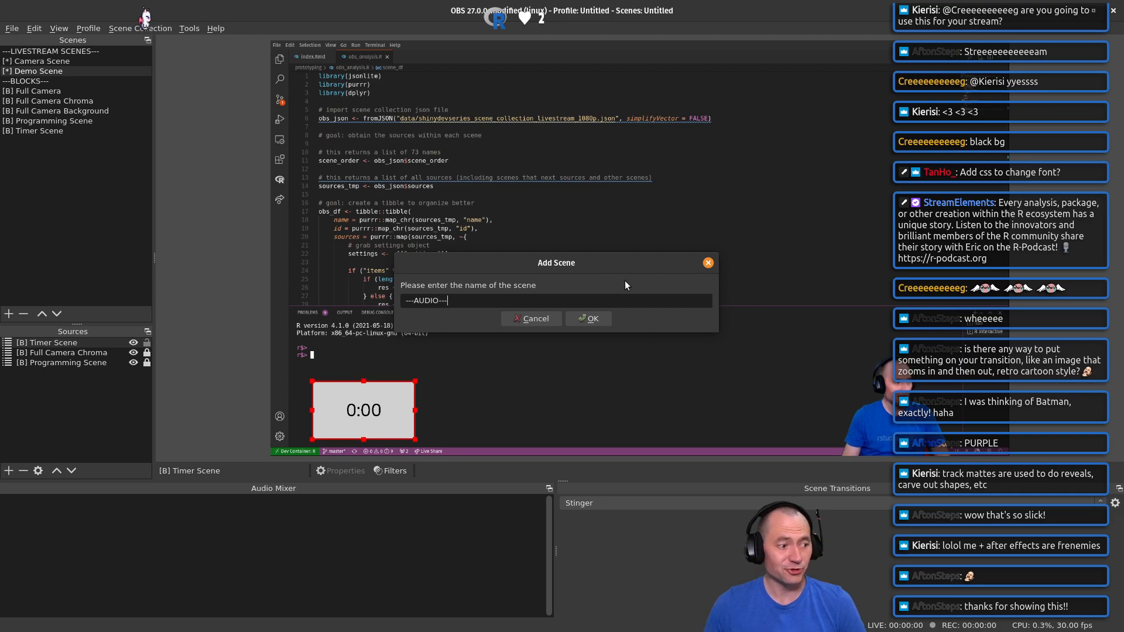
{"action": "left_click", "coordinate": [586, 318]}
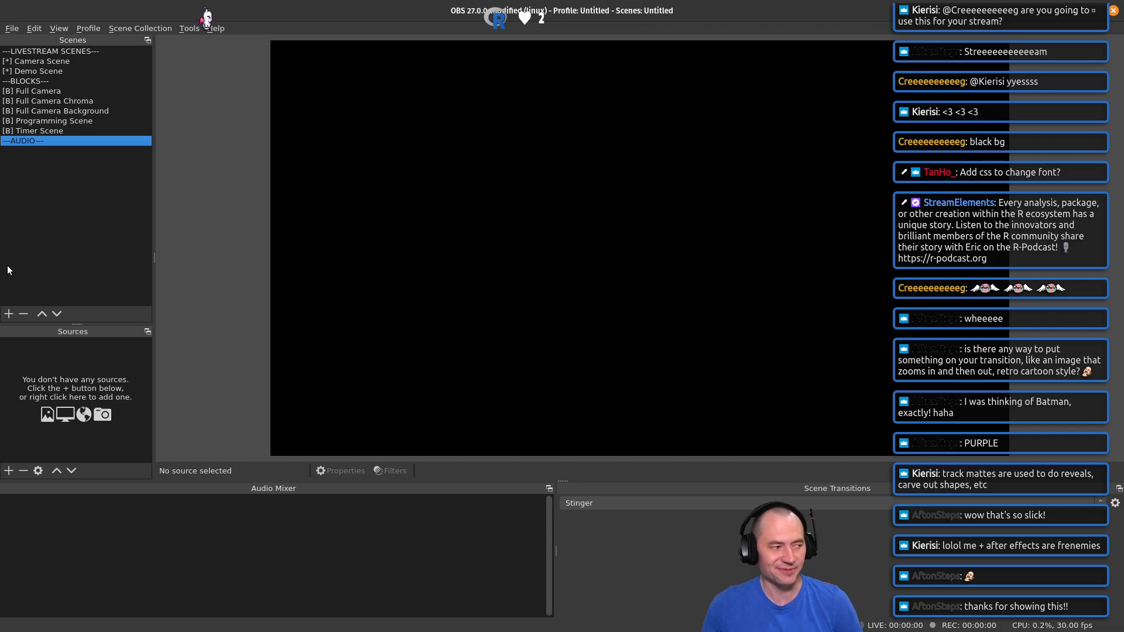
Step: Add a scene named [A] Microphone under the ---AUDIO--- heading
{"action": "left_click", "coordinate": [8, 314]}
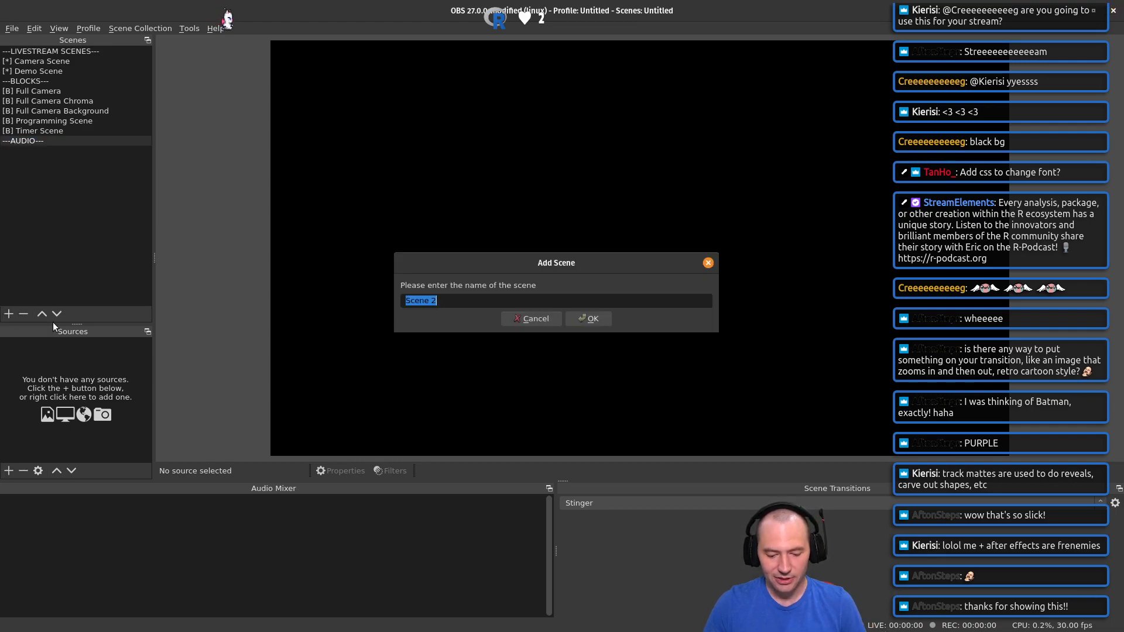
{"action": "type", "text": "[A] Micro"}
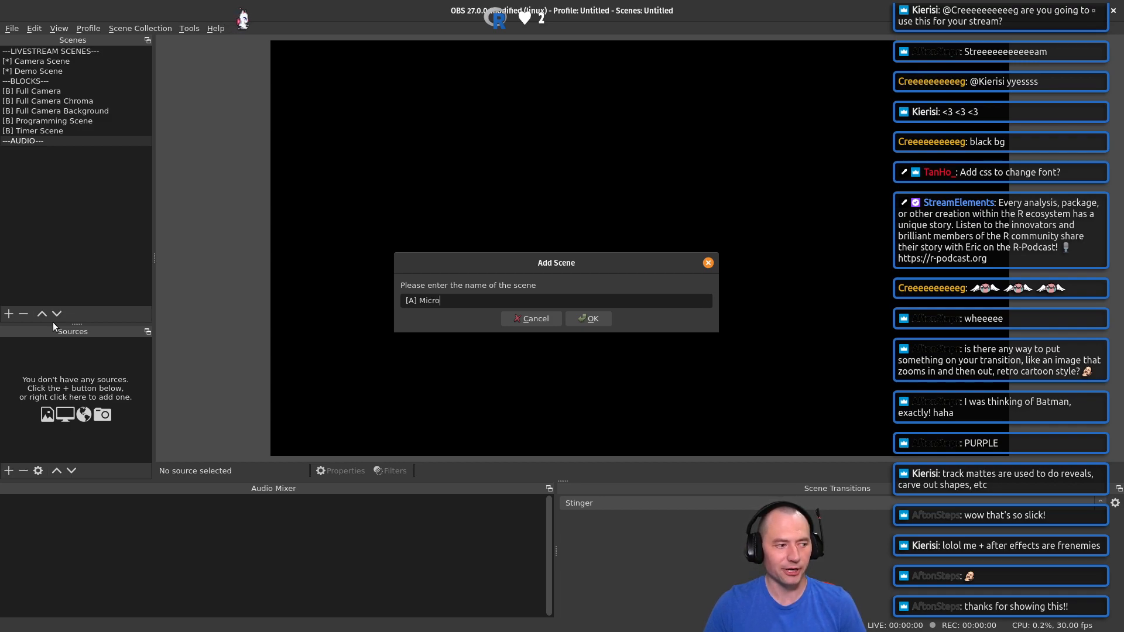
{"action": "type", "text": "phone"}
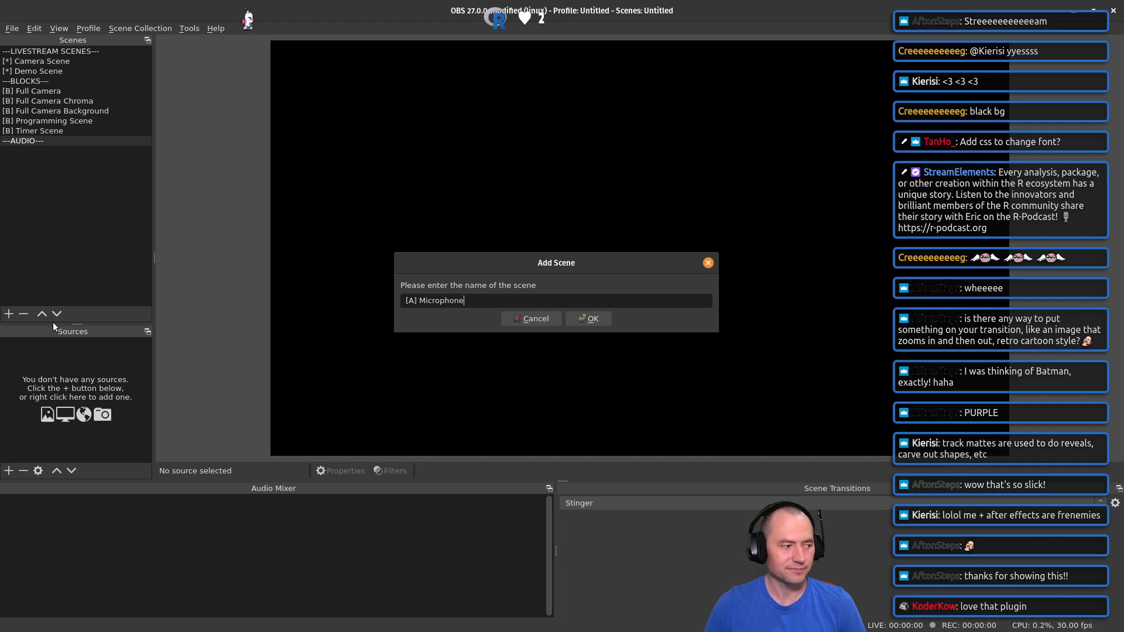
{"action": "left_click", "coordinate": [586, 318]}
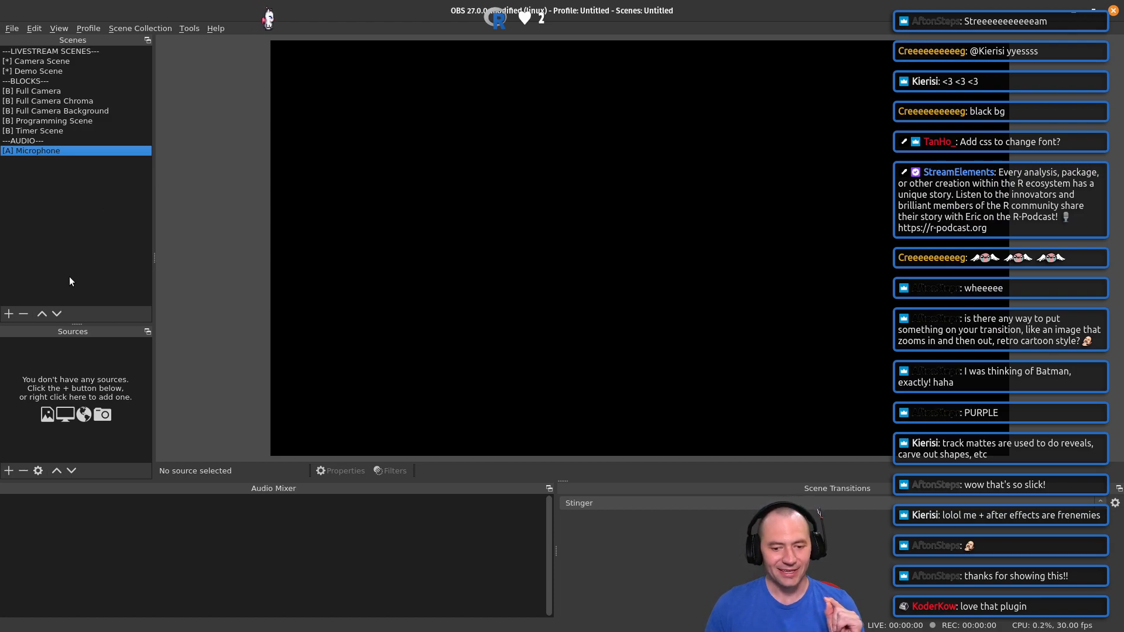
Step: Add an Audio Input Capture (PulseAudio) source using the CORSAIR VOID ELITE Wireless Gaming Dongle Mono device, with its volume at 0.0 dB
{"action": "left_click", "coordinate": [9, 471]}
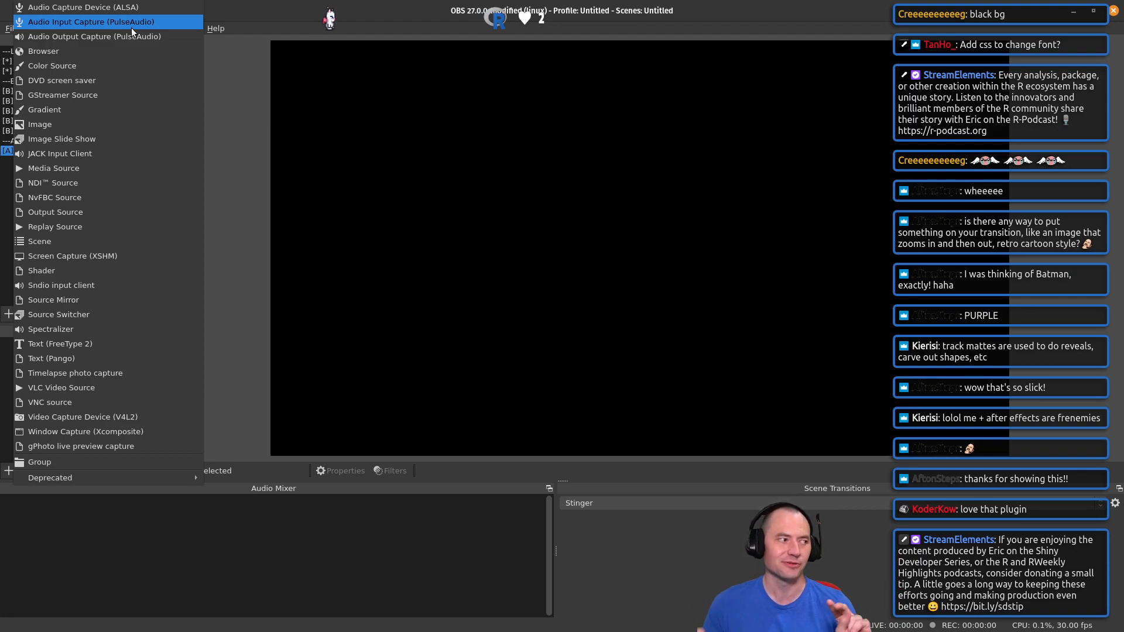
{"action": "left_click", "coordinate": [96, 22]}
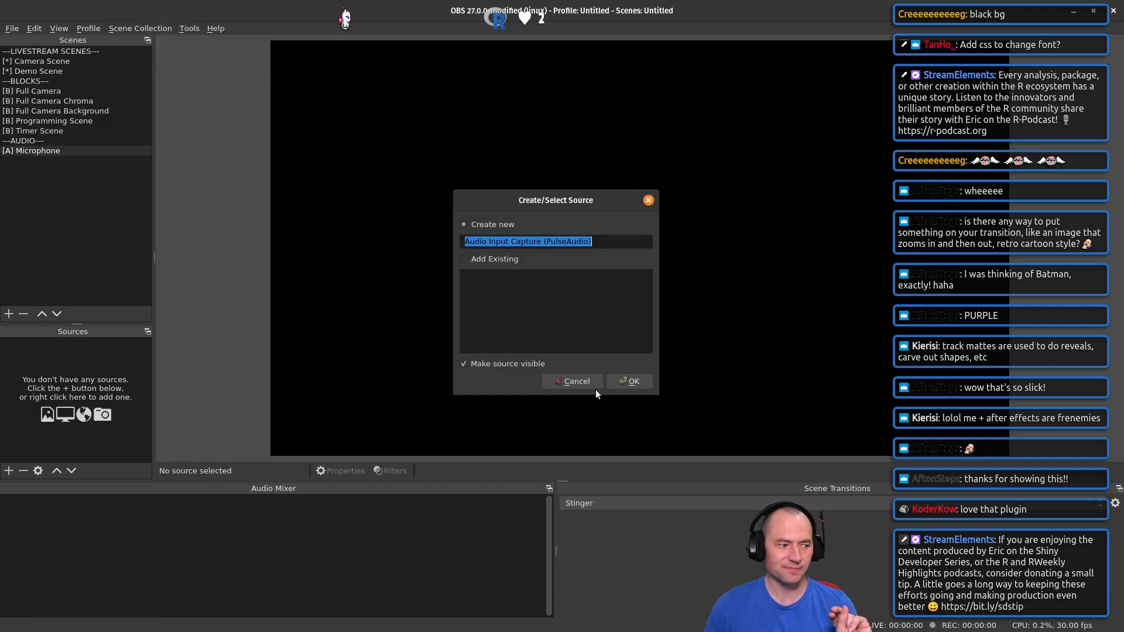
{"action": "left_click", "coordinate": [633, 382]}
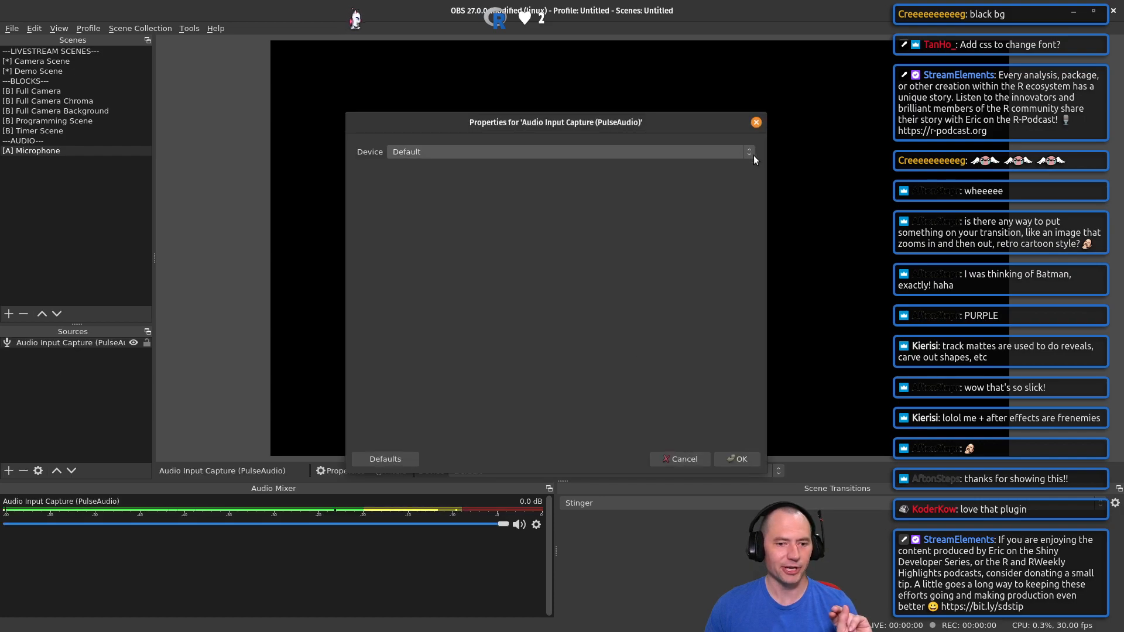
{"action": "left_click", "coordinate": [754, 158]}
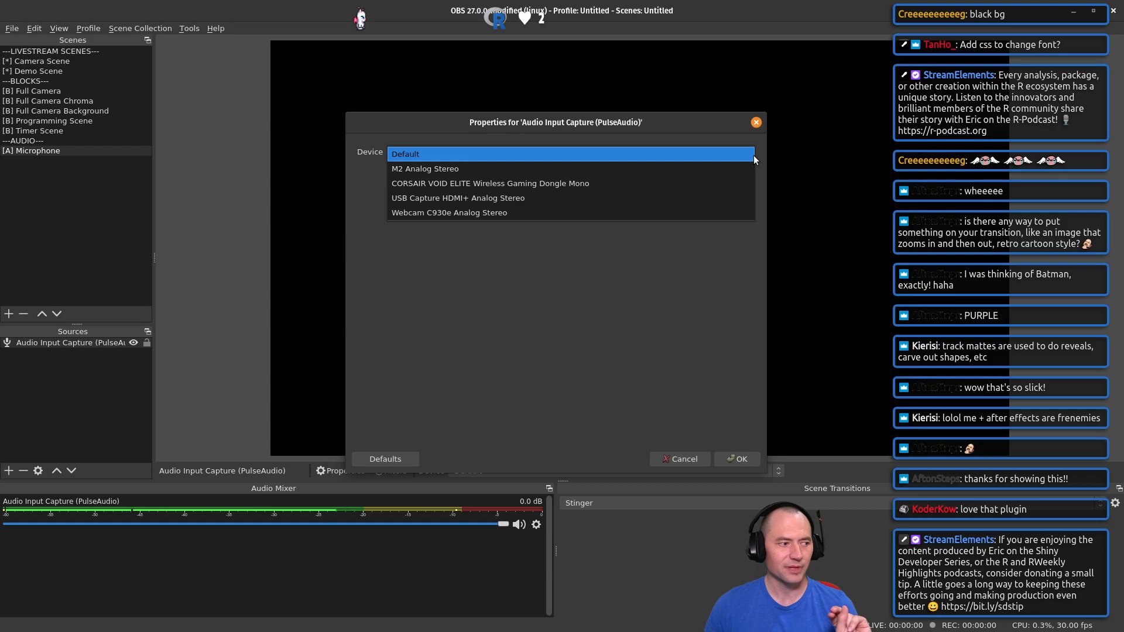
{"action": "left_click", "coordinate": [566, 185]}
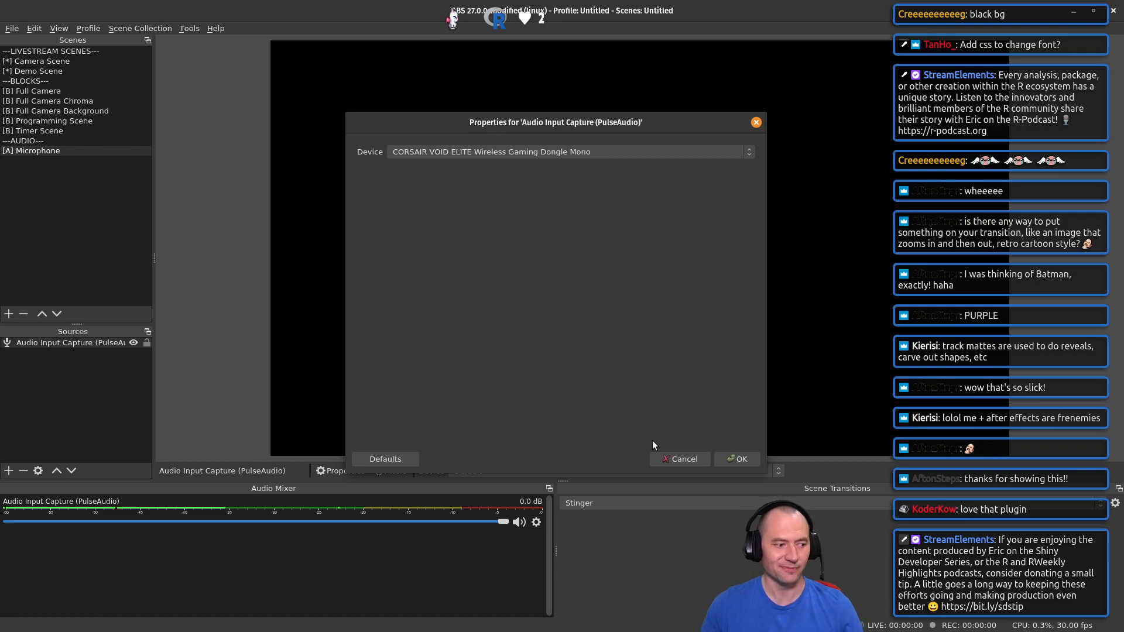
{"action": "left_click", "coordinate": [730, 457]}
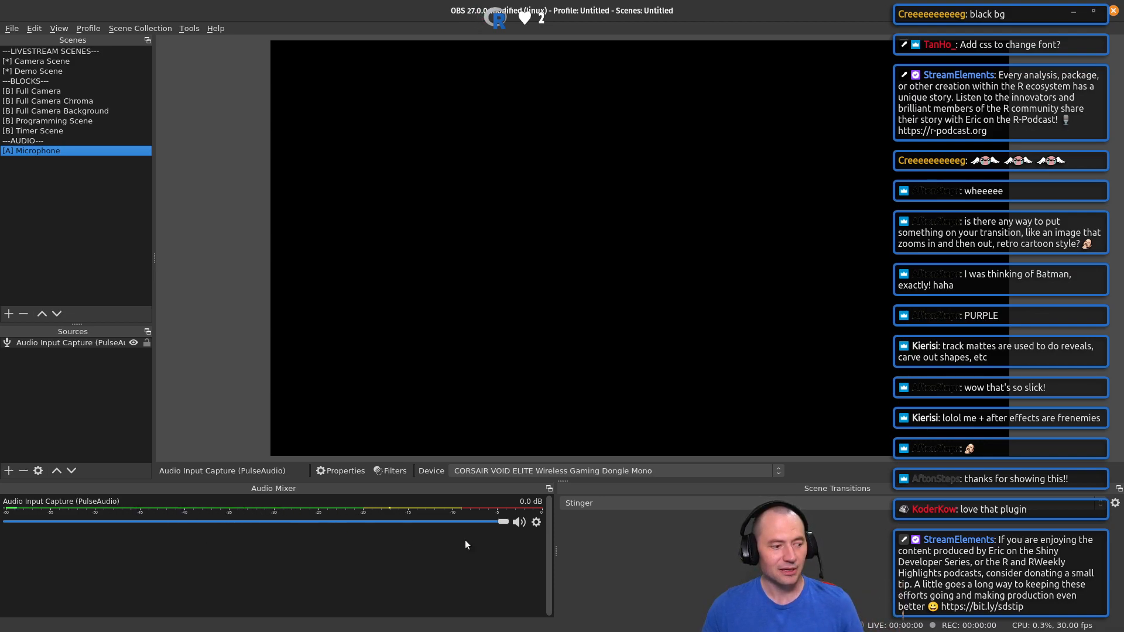
{"action": "left_click", "coordinate": [502, 522]}
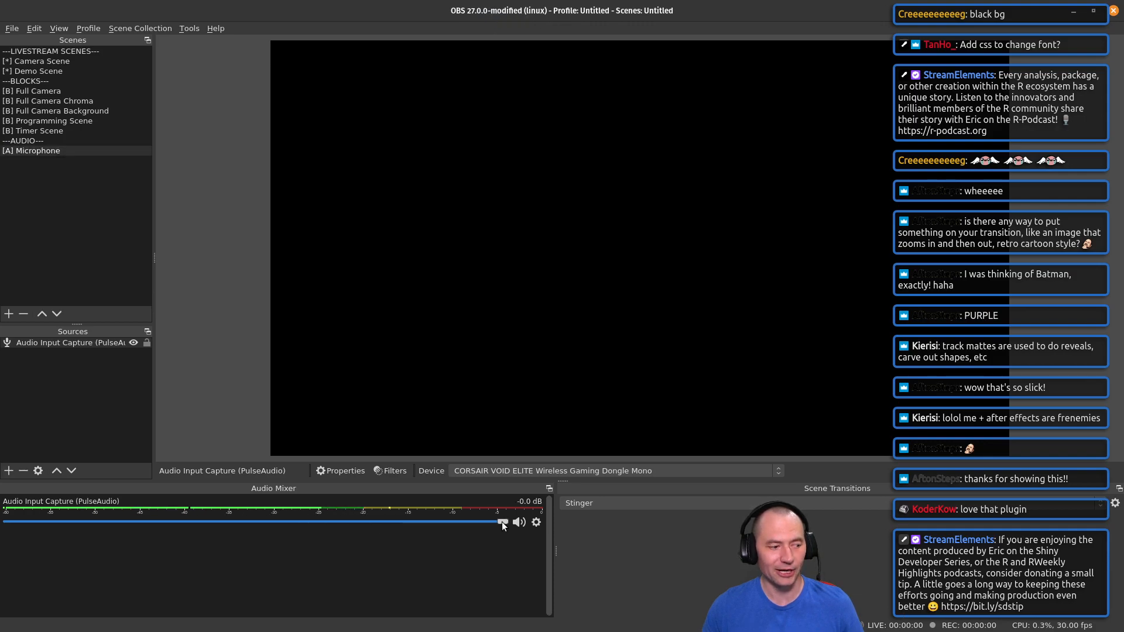
{"action": "mouse_move", "coordinate": [501, 522]}
{"action": "left_mouse_down"}
{"action": "mouse_move", "coordinate": [382, 519]}
{"action": "mouse_move", "coordinate": [519, 518]}
{"action": "left_mouse_up"}
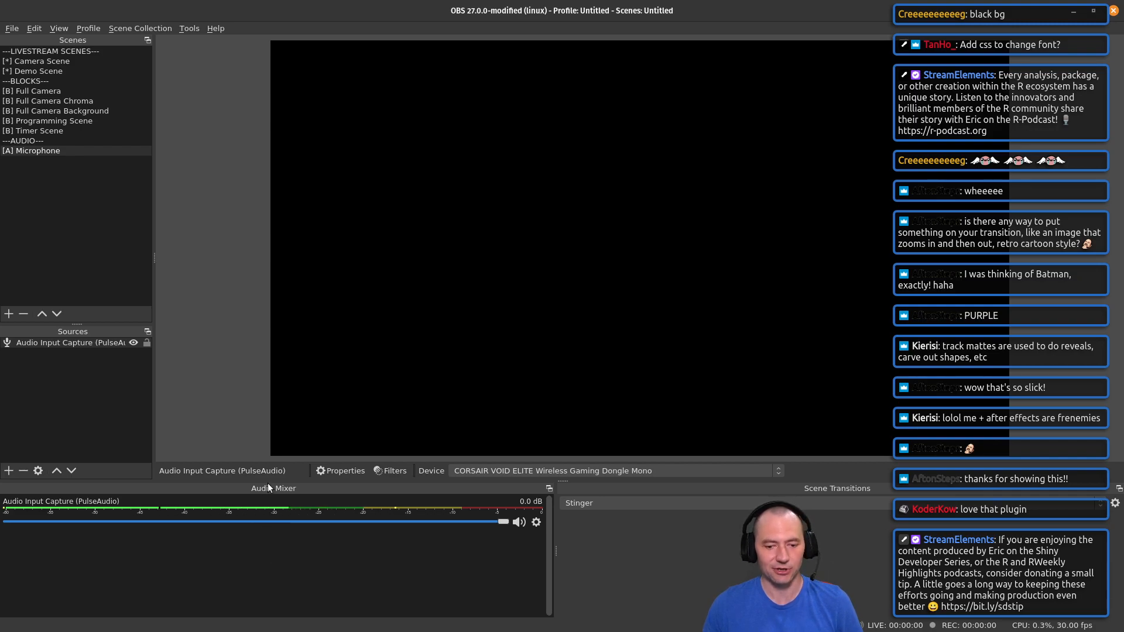
Step: Add the existing [A] Microphone scene as a source in the Camera Scene
{"action": "left_click", "coordinate": [37, 59]}
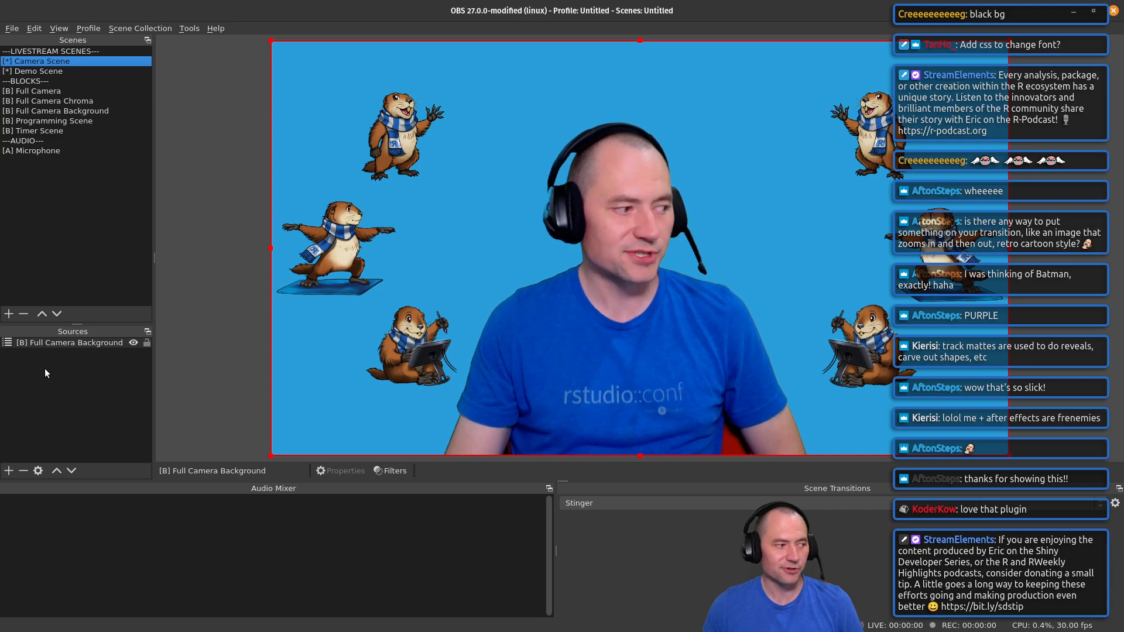
{"action": "left_click", "coordinate": [5, 471]}
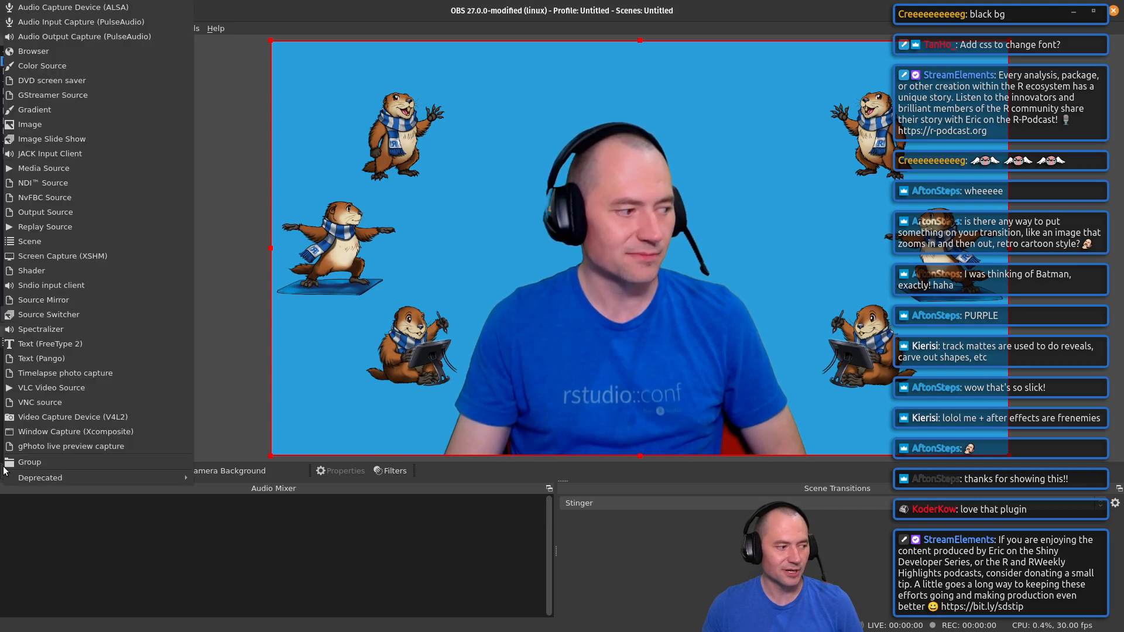
{"action": "left_click", "coordinate": [34, 242]}
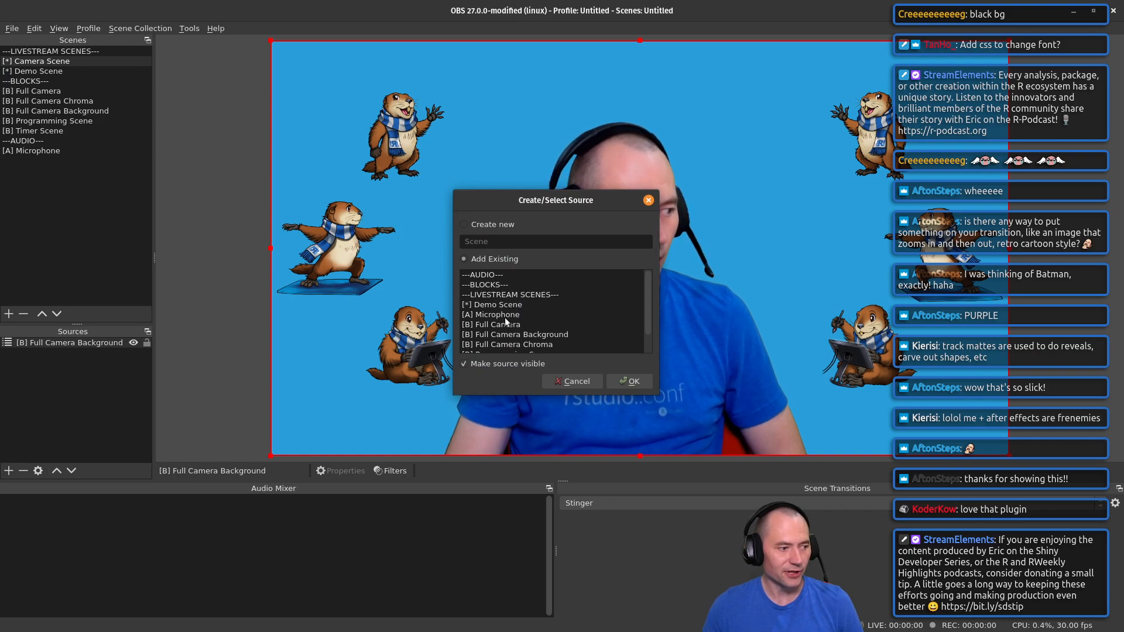
{"action": "left_click", "coordinate": [505, 316]}
{"action": "left_click", "coordinate": [631, 382]}
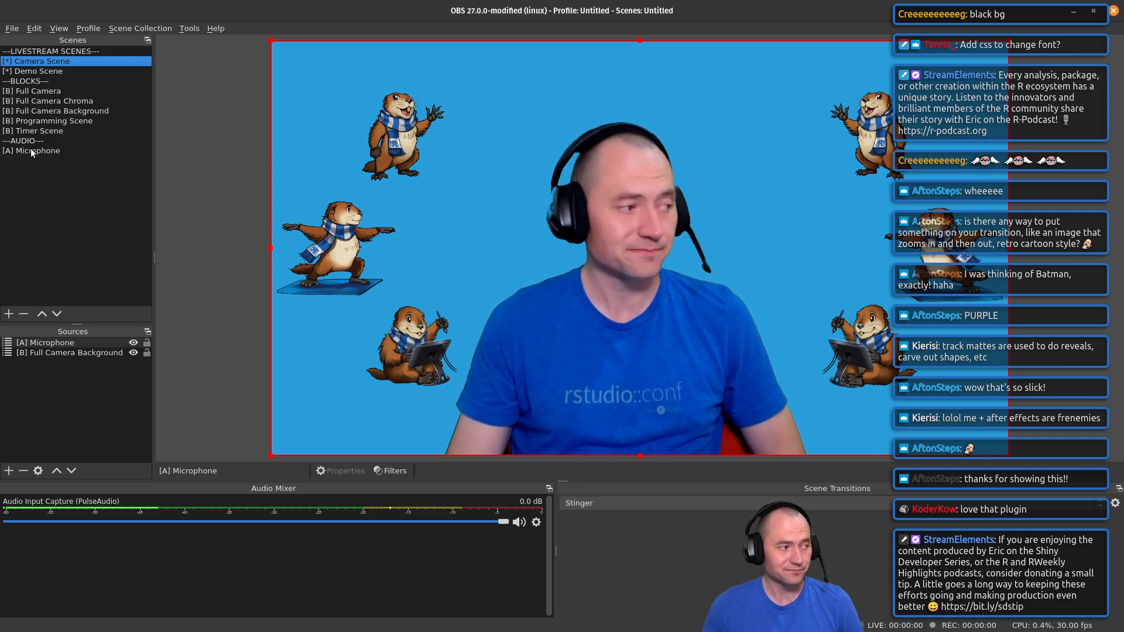
Step: Add the existing [A] Microphone scene to the Demo Scene and move it to the end of the source order
{"action": "left_click", "coordinate": [35, 72]}
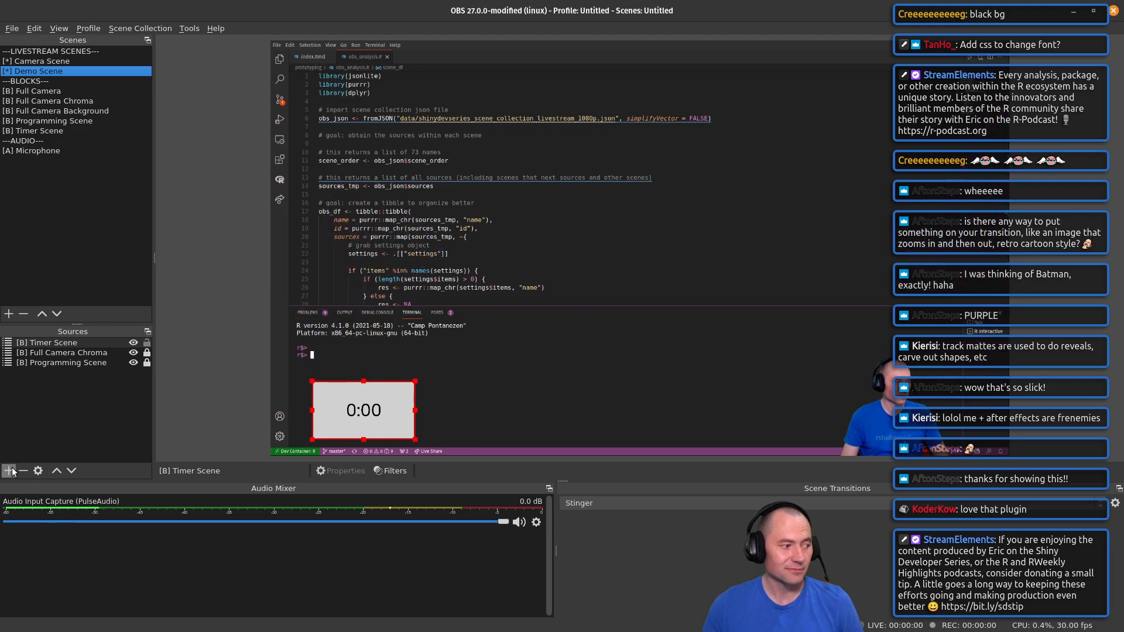
{"action": "left_click", "coordinate": [9, 471]}
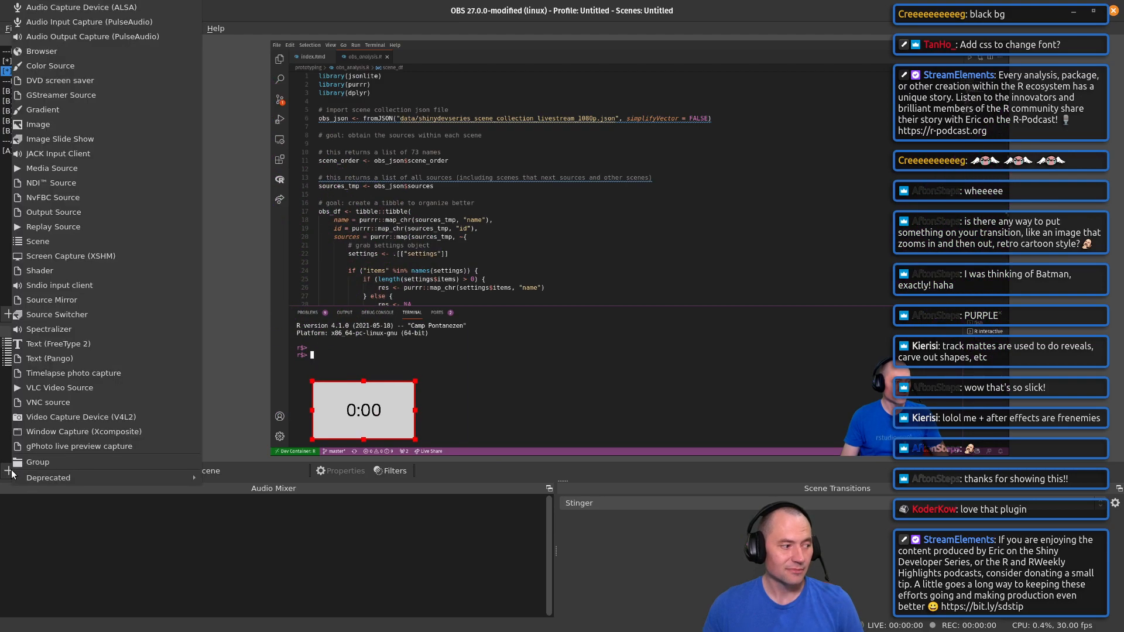
{"action": "left_click", "coordinate": [111, 242]}
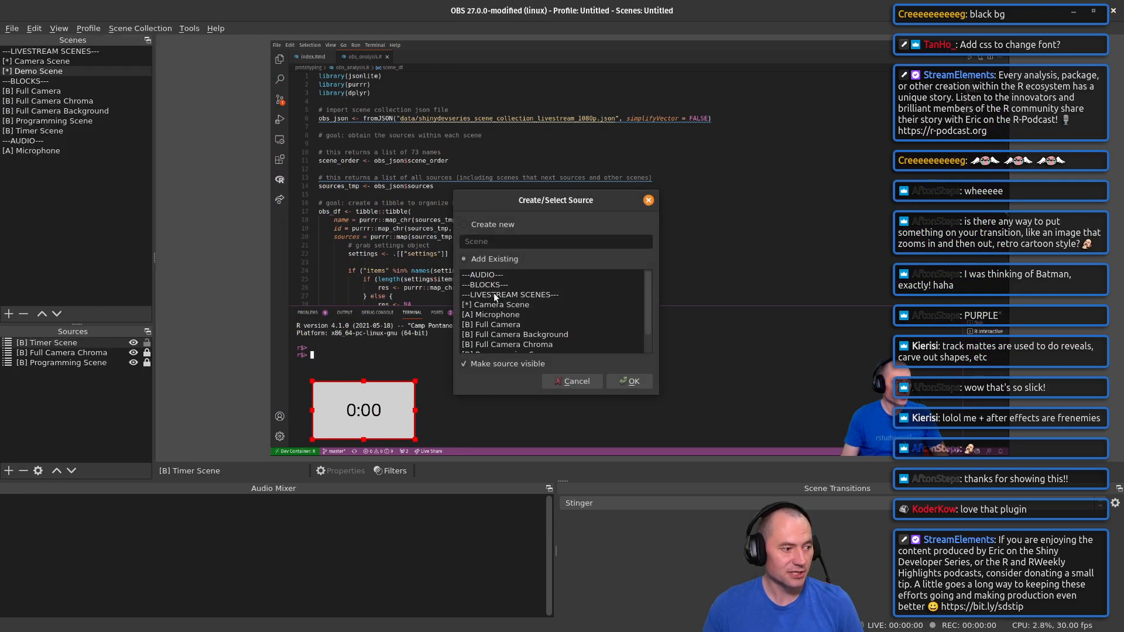
{"action": "left_click", "coordinate": [505, 315]}
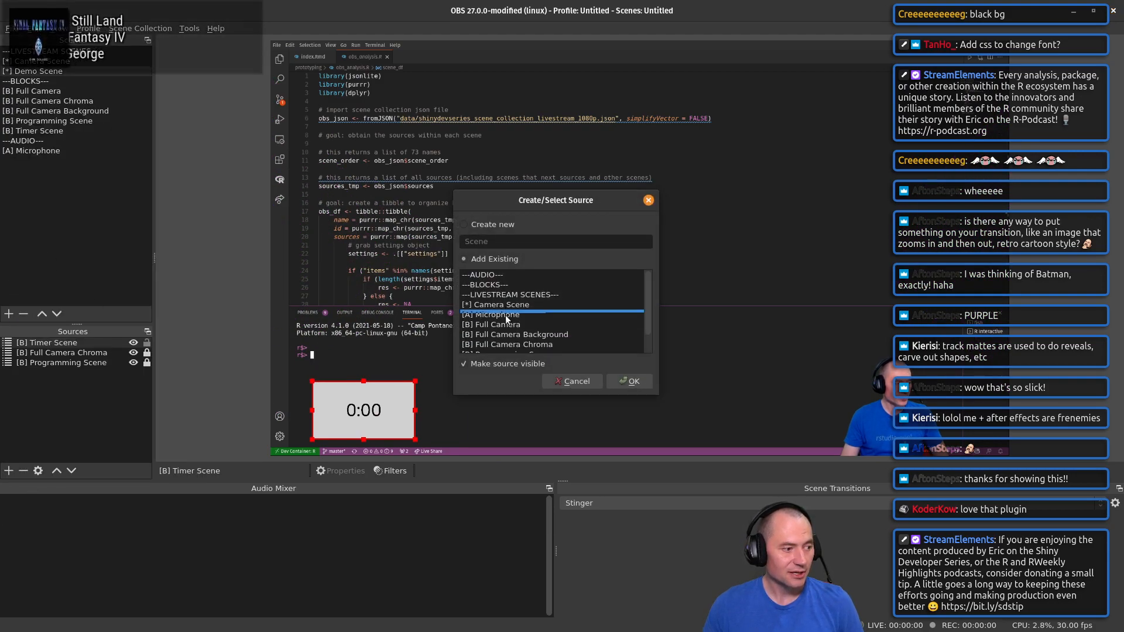
{"action": "left_click", "coordinate": [633, 381]}
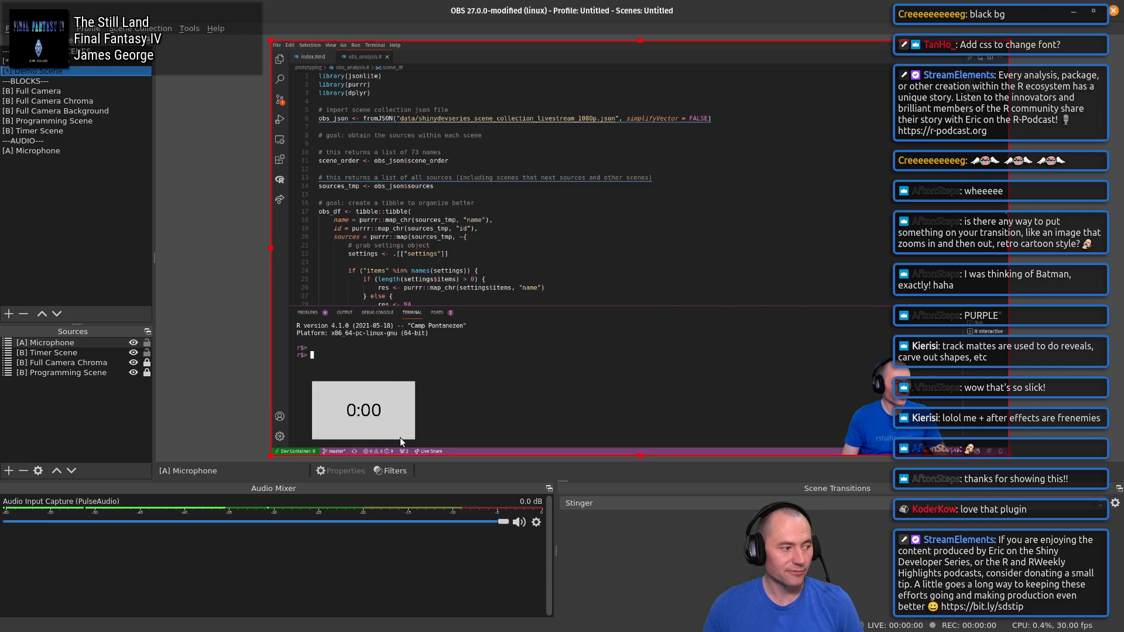
{"action": "left_click", "coordinate": [74, 469]}
{"action": "left_click", "coordinate": [76, 466]}
{"action": "left_click", "coordinate": [76, 466]}
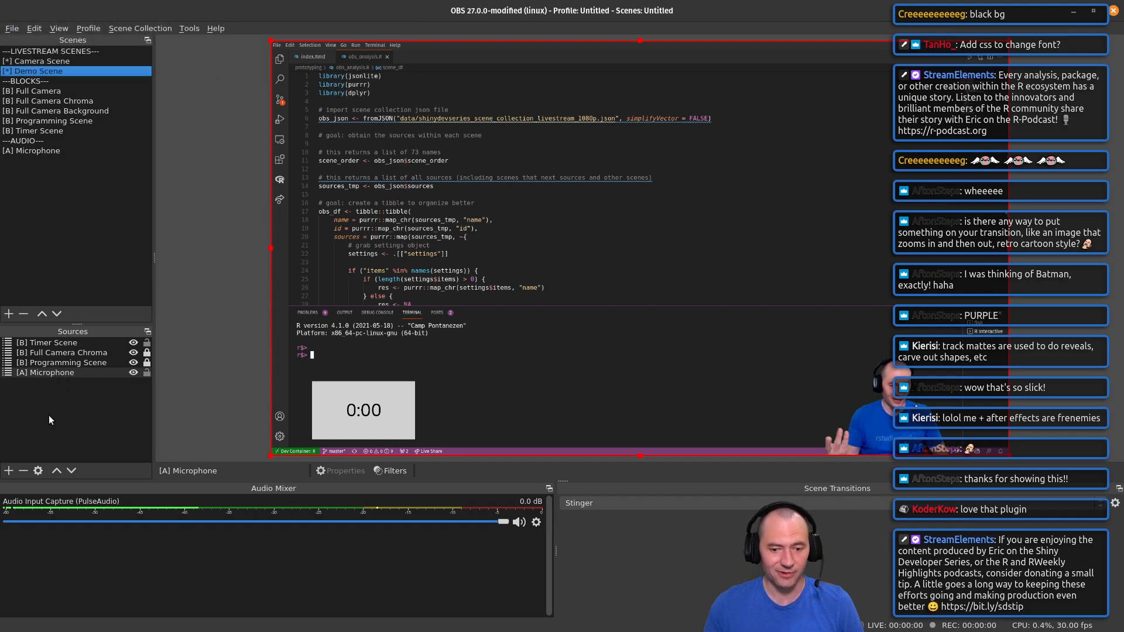
Step: Switch to the Camera Scene and examine the microphone's Advanced Audio Properties, including its monitoring and track assignments
{"action": "left_click", "coordinate": [66, 61]}
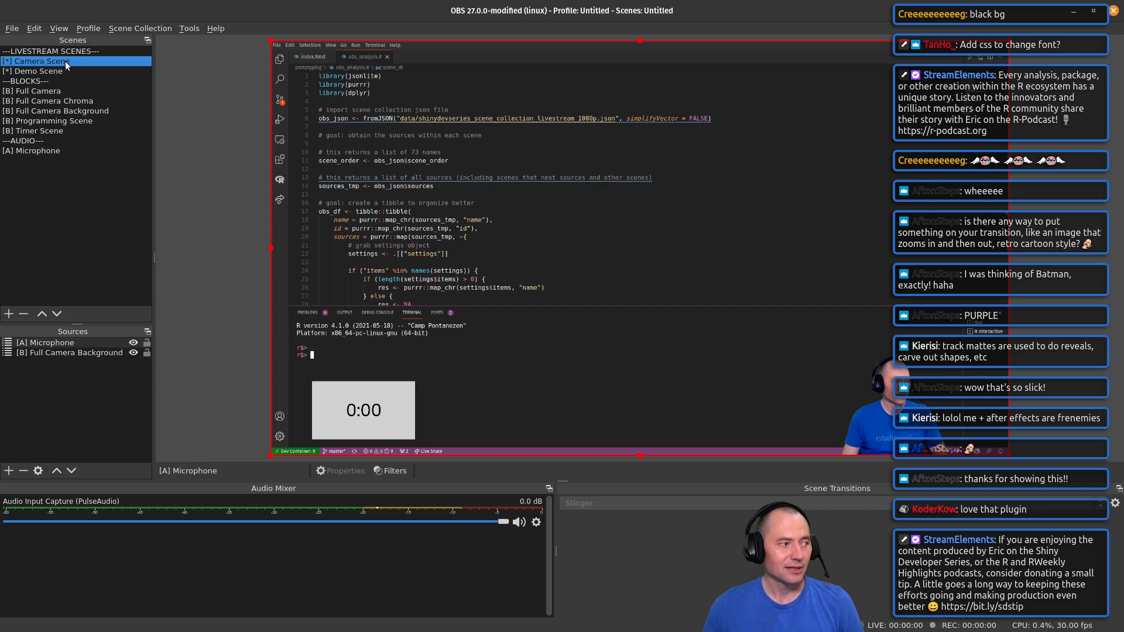
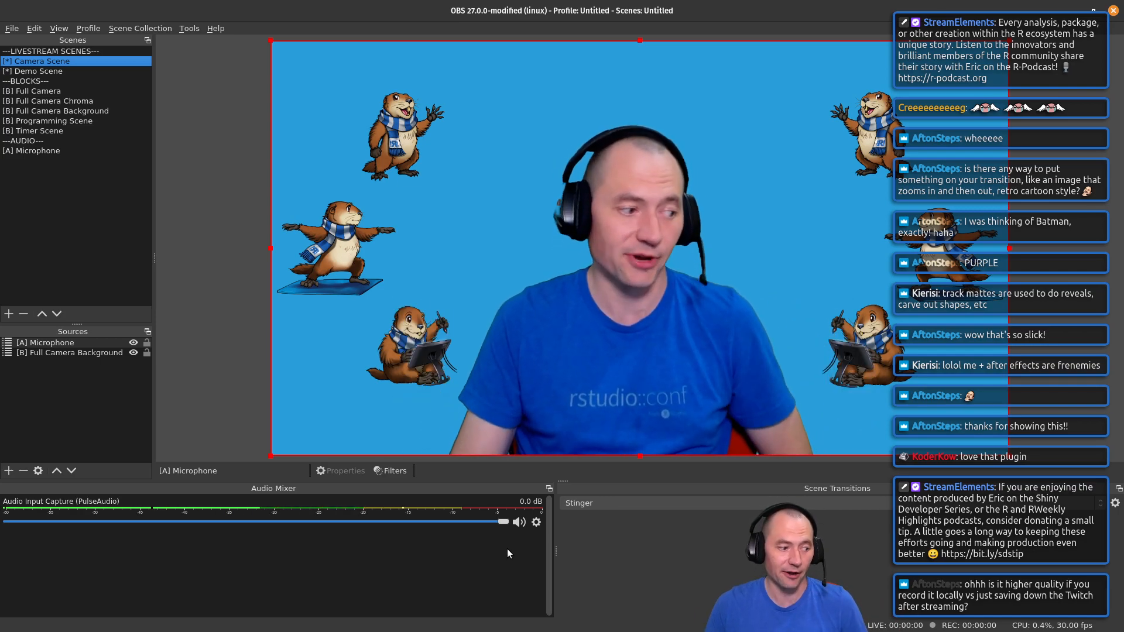
{"action": "left_click", "coordinate": [537, 523]}
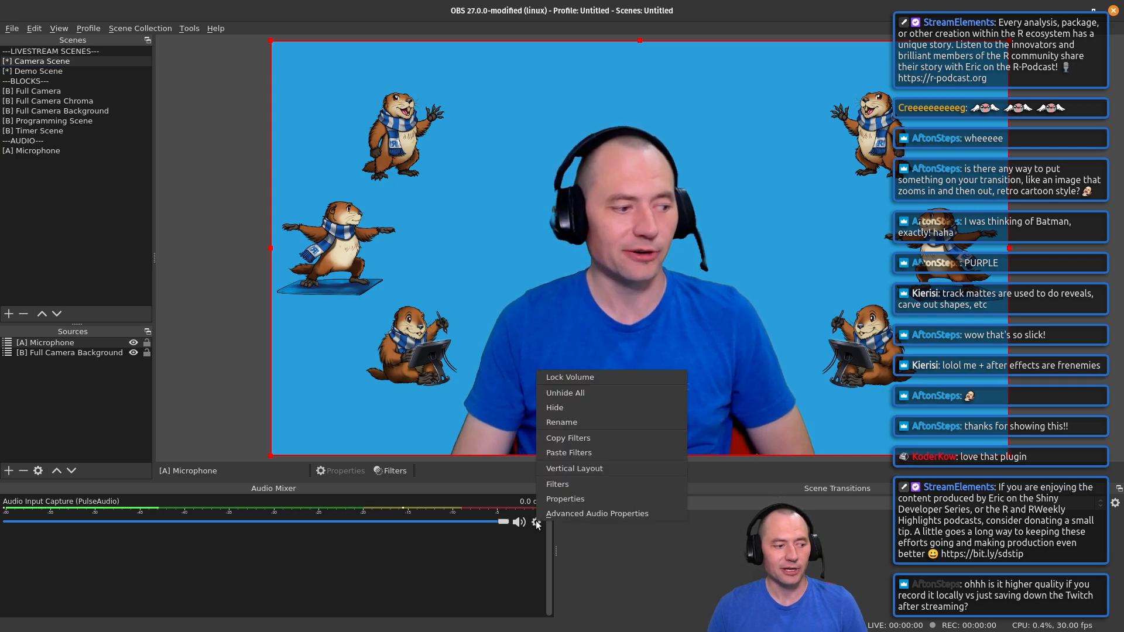
{"action": "left_click", "coordinate": [595, 512]}
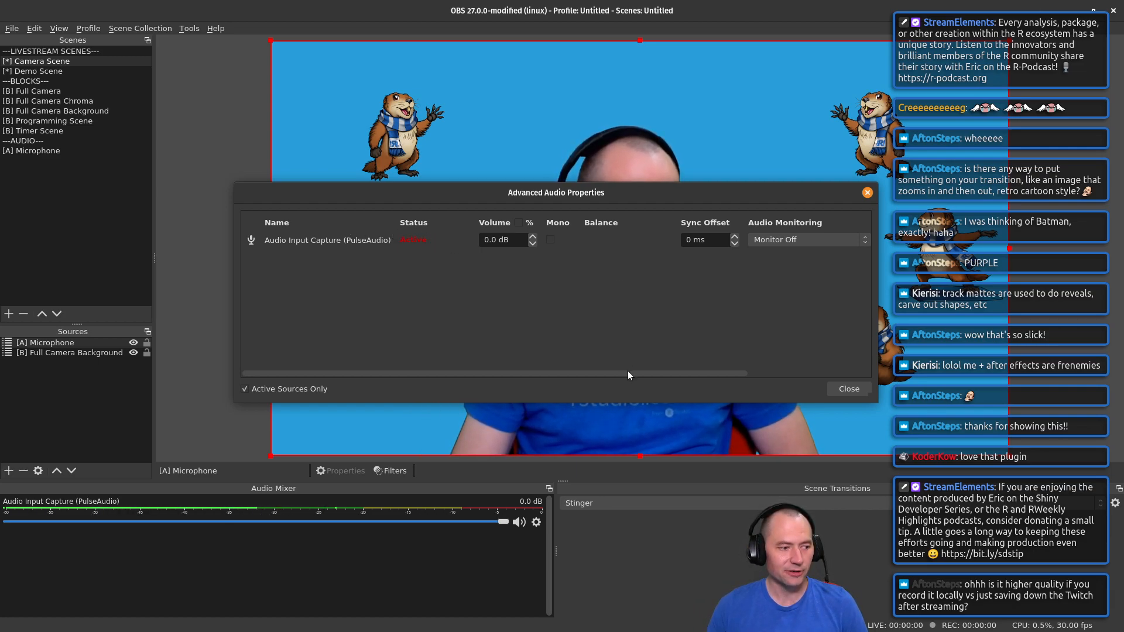
{"action": "left_click_drag", "start_coordinate": [628, 372], "coordinate": [547, 365]}
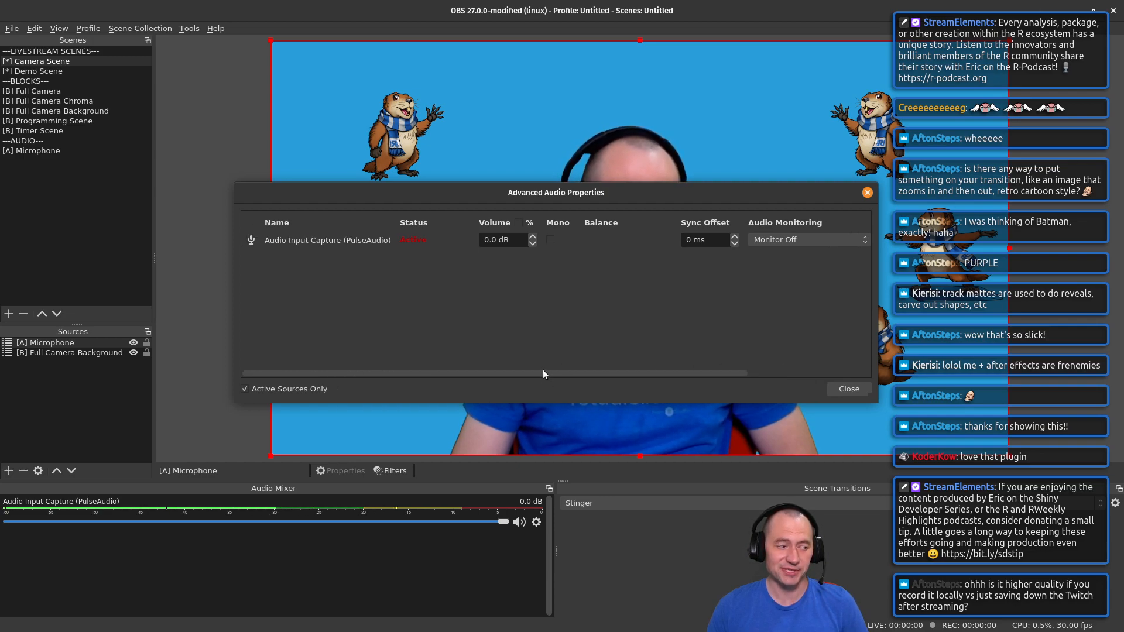
{"action": "left_click_drag", "start_coordinate": [543, 371], "coordinate": [705, 373]}
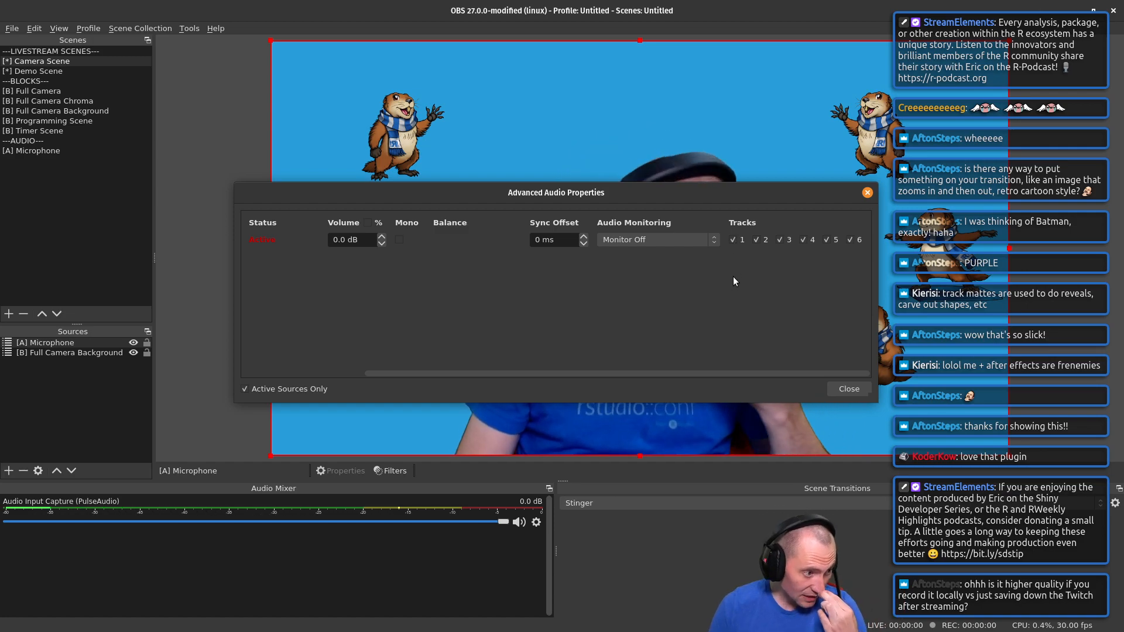
{"action": "left_click", "coordinate": [847, 393]}
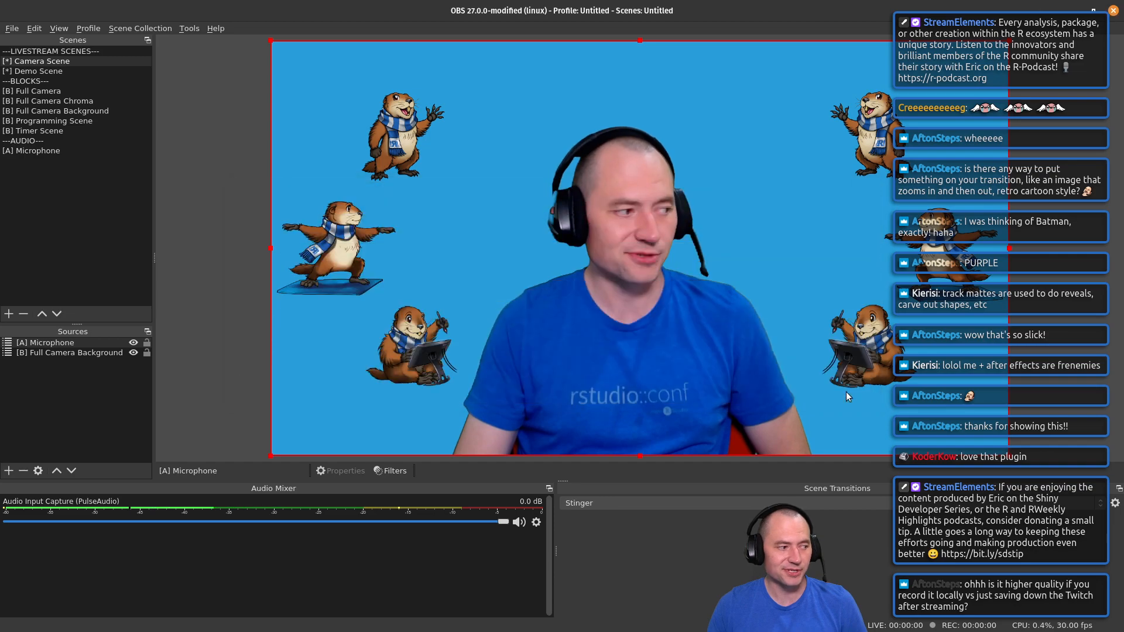
Step: Add a scene named [A] Music to the audio section of the scene list
{"action": "left_click", "coordinate": [68, 230]}
{"action": "left_click", "coordinate": [9, 313]}
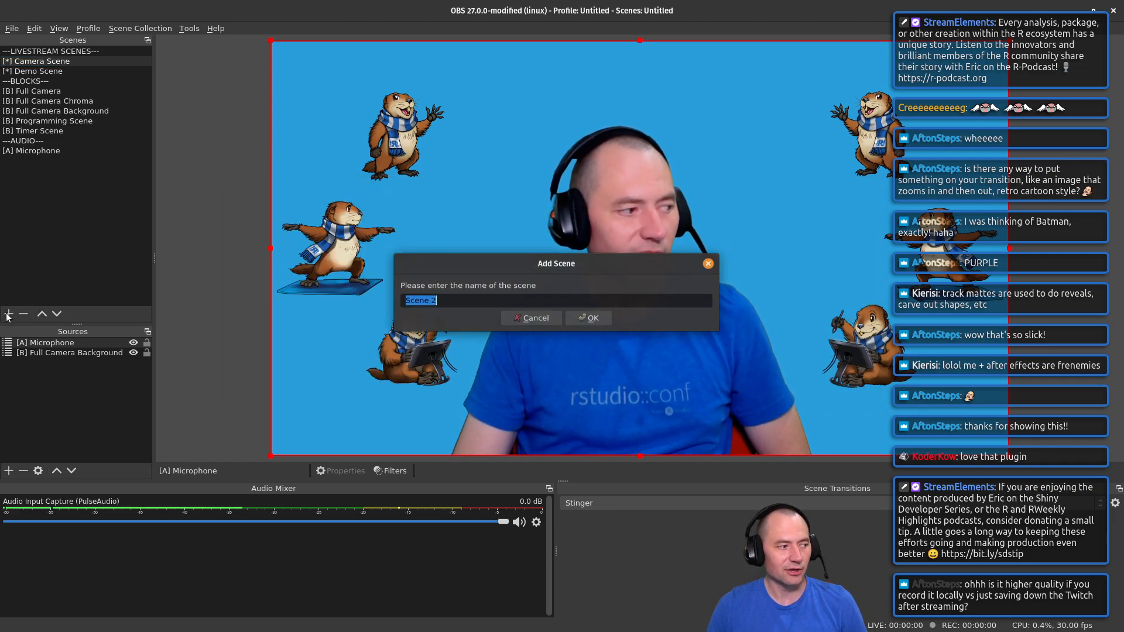
{"action": "type", "text": "["}
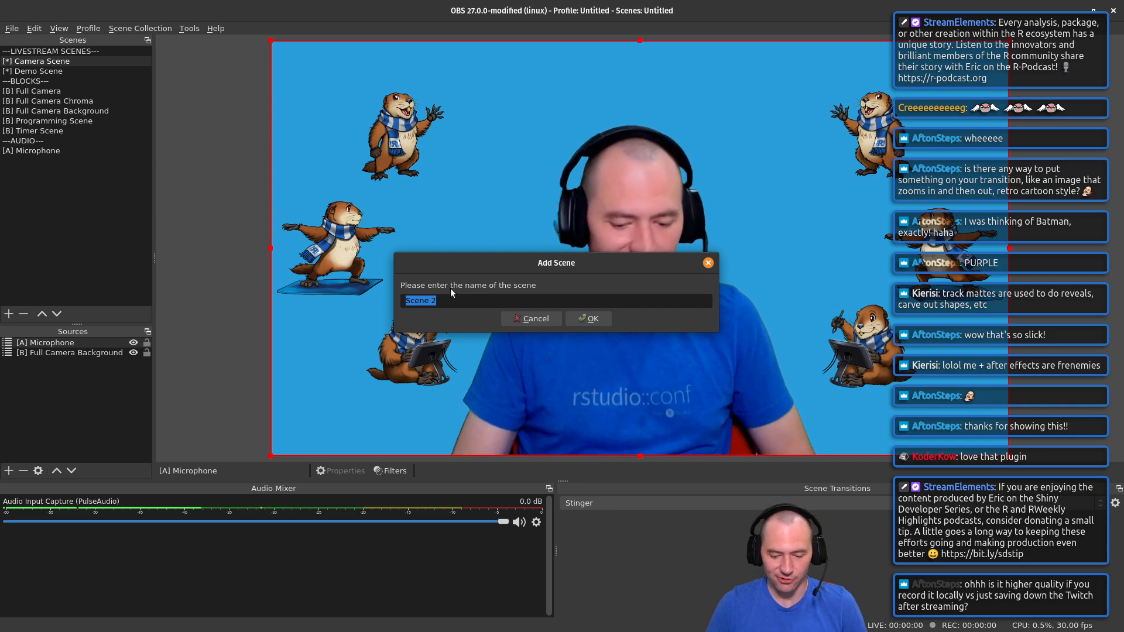
{"action": "type", "text": "A"}
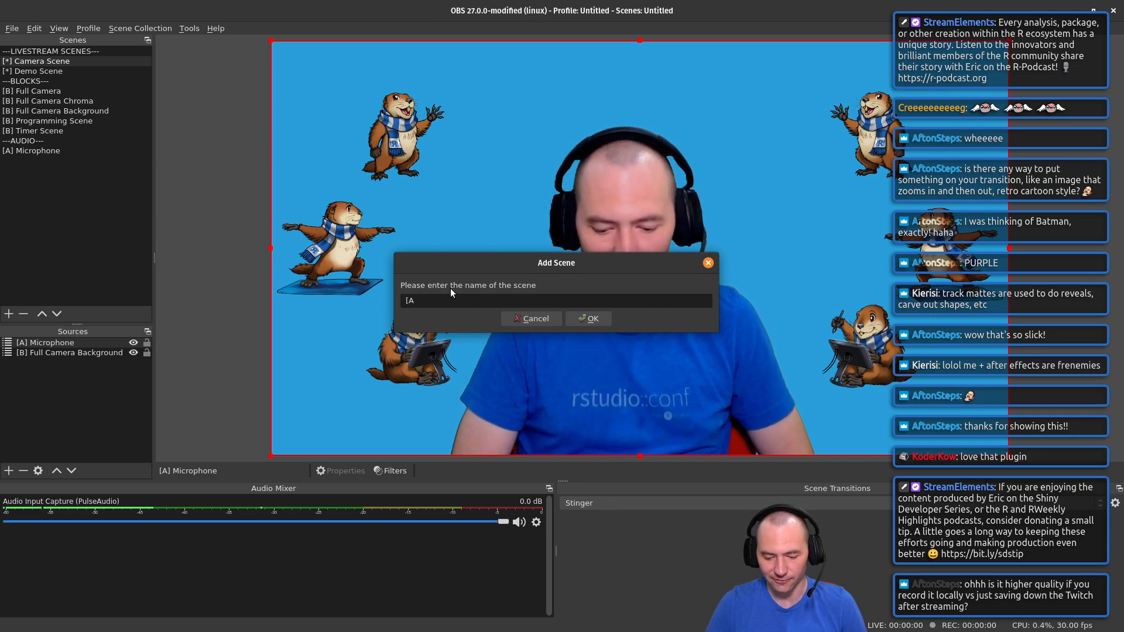
{"action": "type", "text": "] Music"}
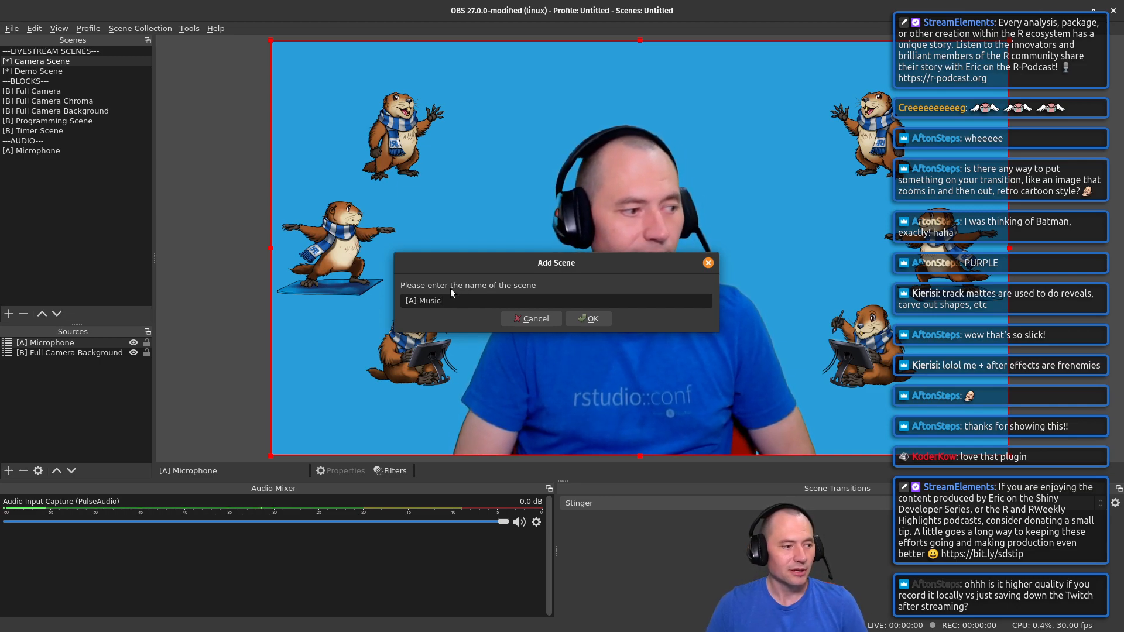
{"action": "left_click", "coordinate": [589, 318]}
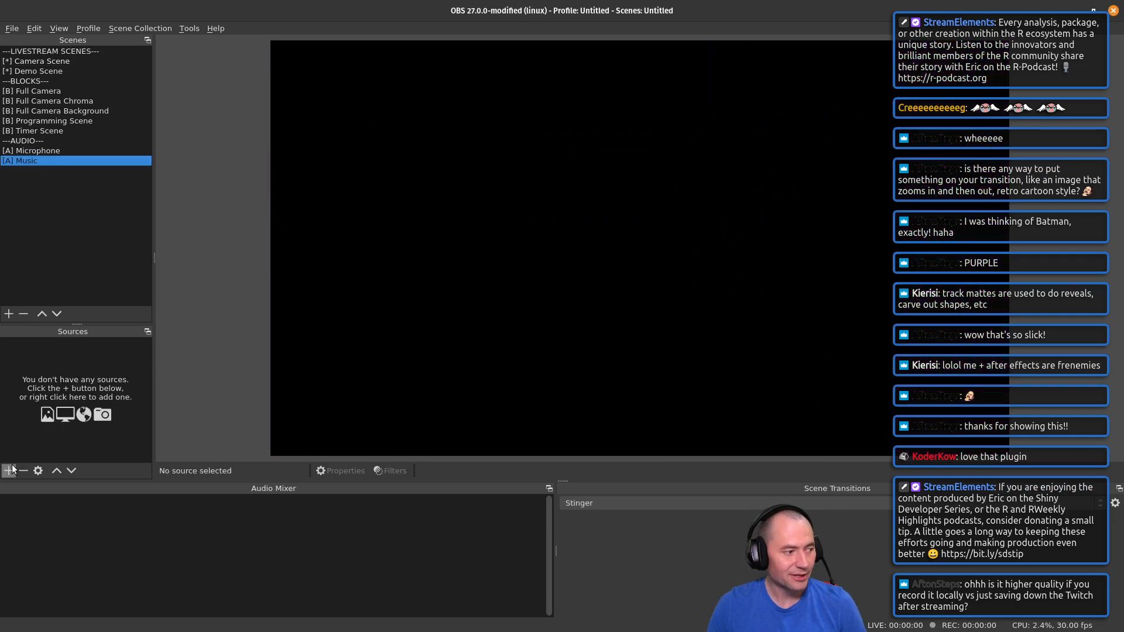
Step: Add a new Media Source to the [A] Music scene using the local file audio_assets/greetings_programs_processed.mp3
{"action": "left_click", "coordinate": [10, 470]}
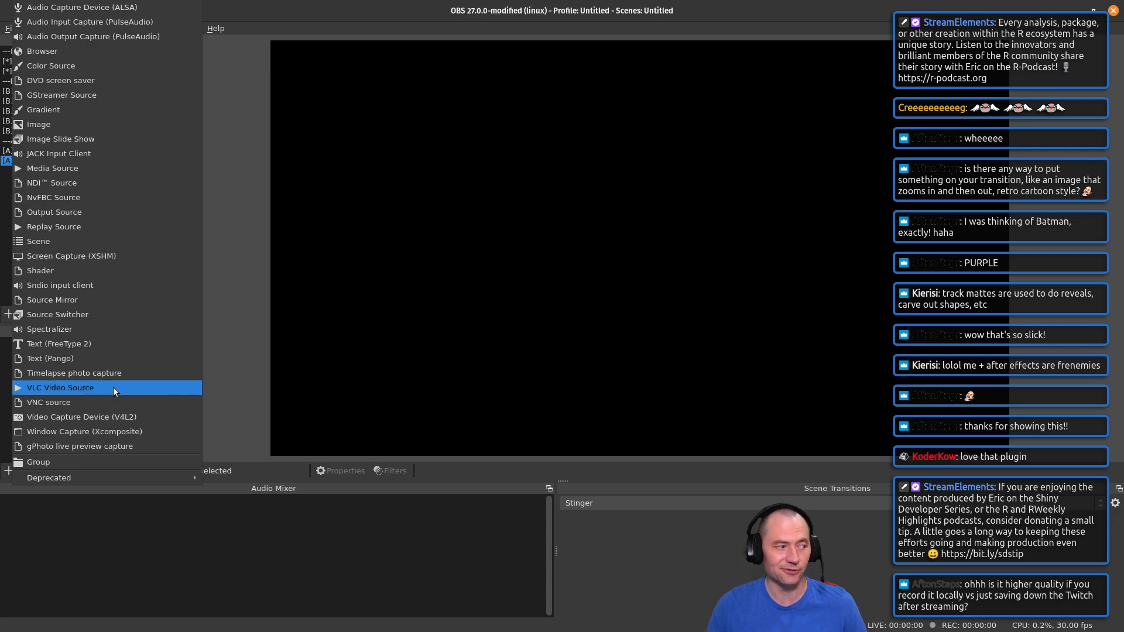
{"action": "left_click", "coordinate": [28, 169]}
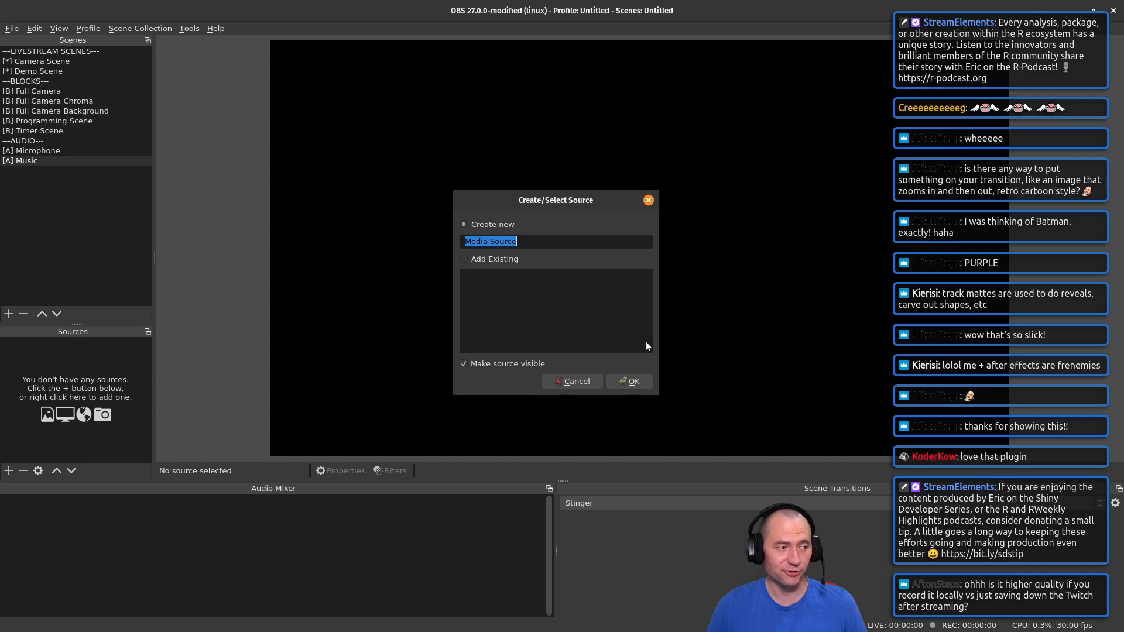
{"action": "left_click", "coordinate": [630, 381]}
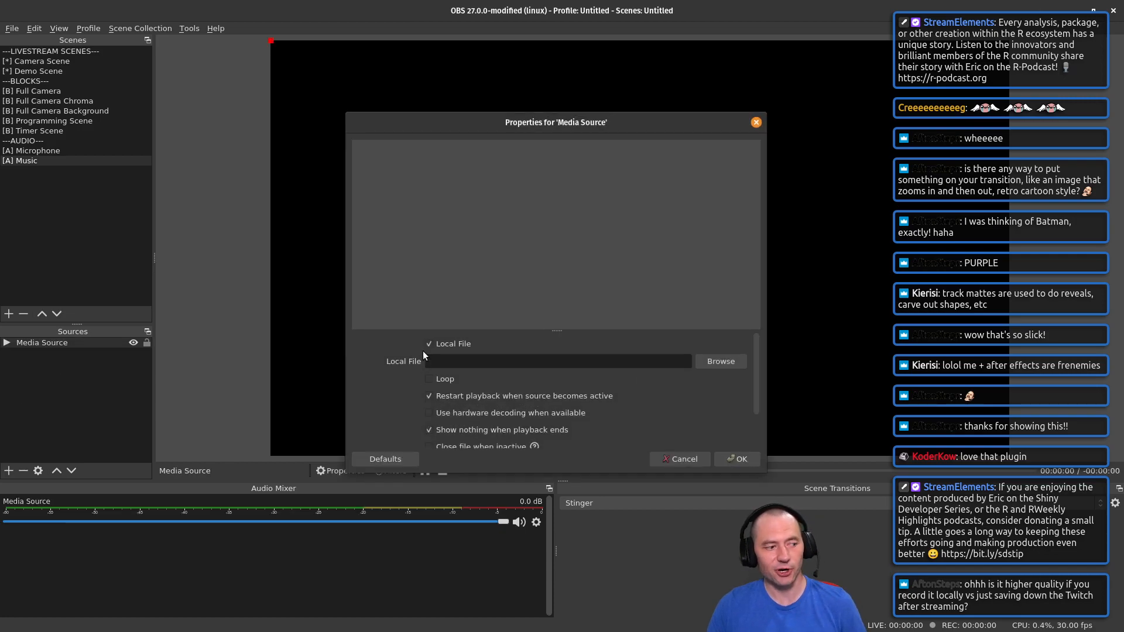
{"action": "left_click", "coordinate": [715, 361]}
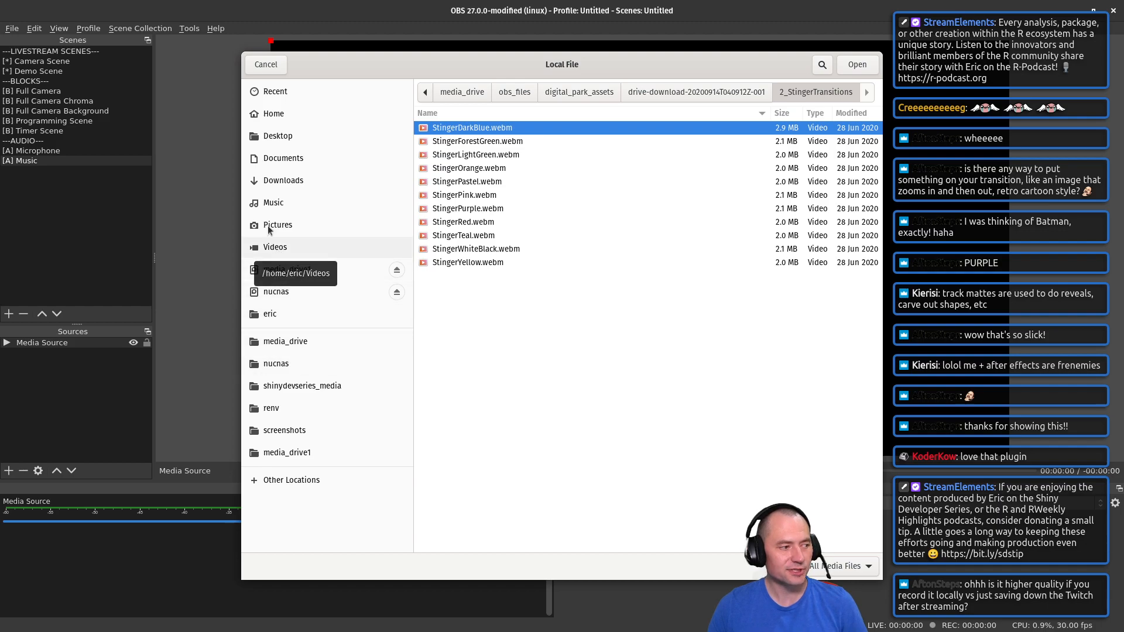
{"action": "left_click", "coordinate": [517, 95]}
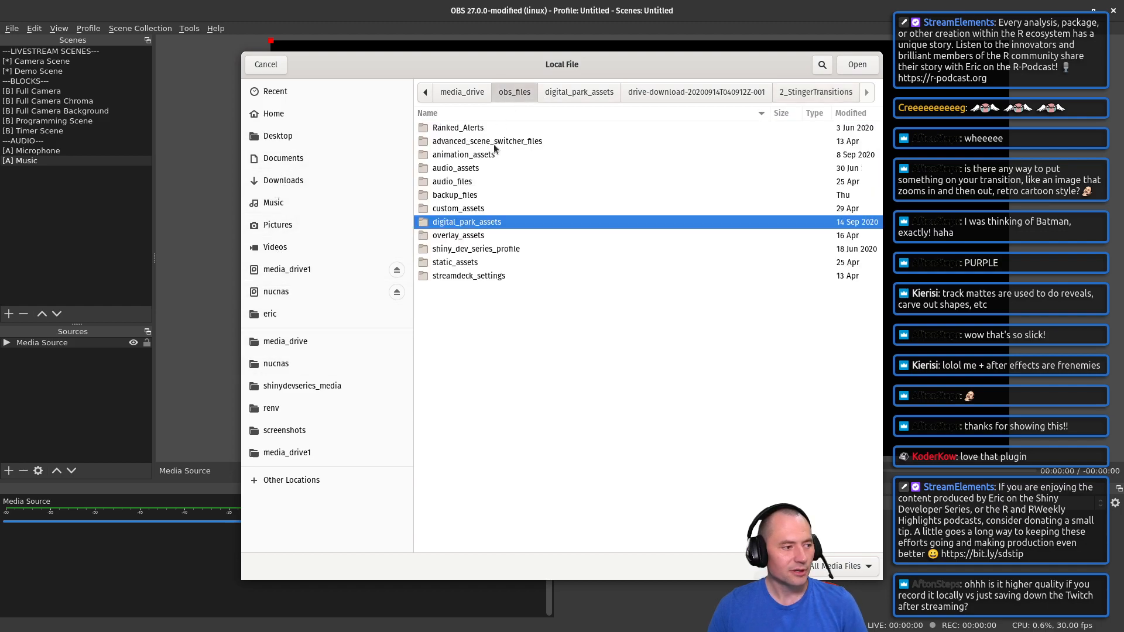
{"action": "double_click", "coordinate": [463, 168]}
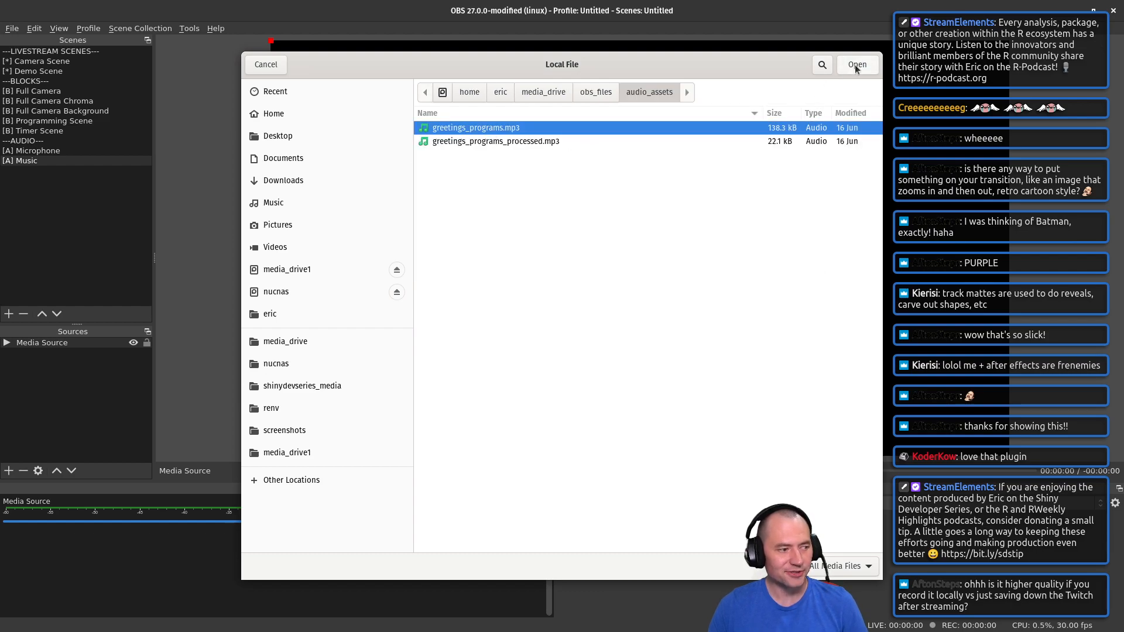
{"action": "left_click", "coordinate": [584, 141]}
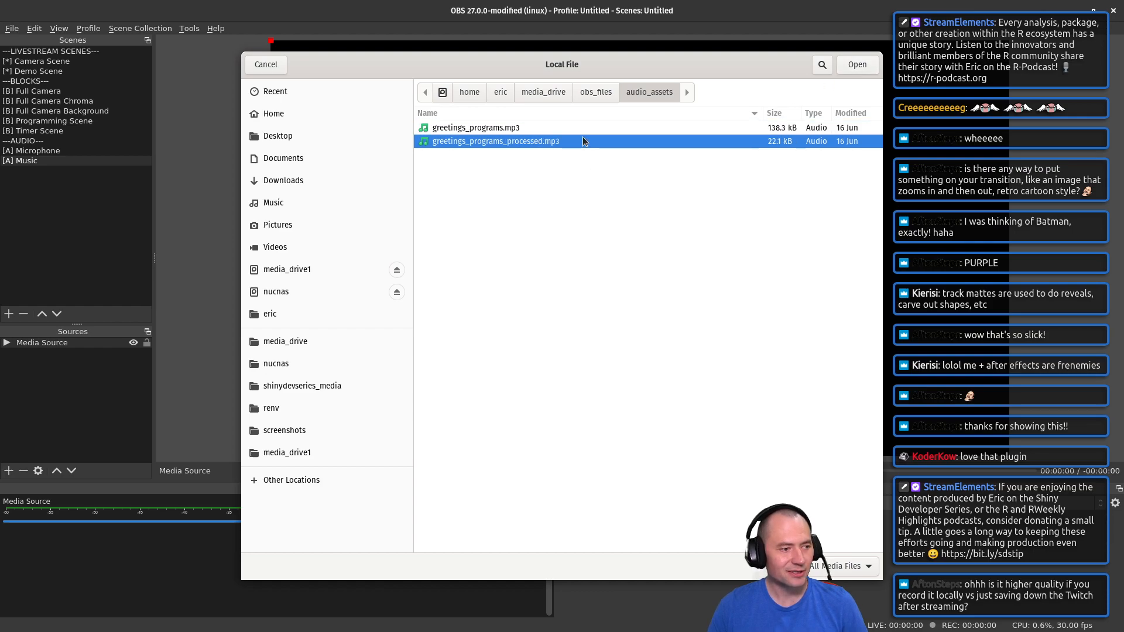
{"action": "left_click", "coordinate": [859, 70]}
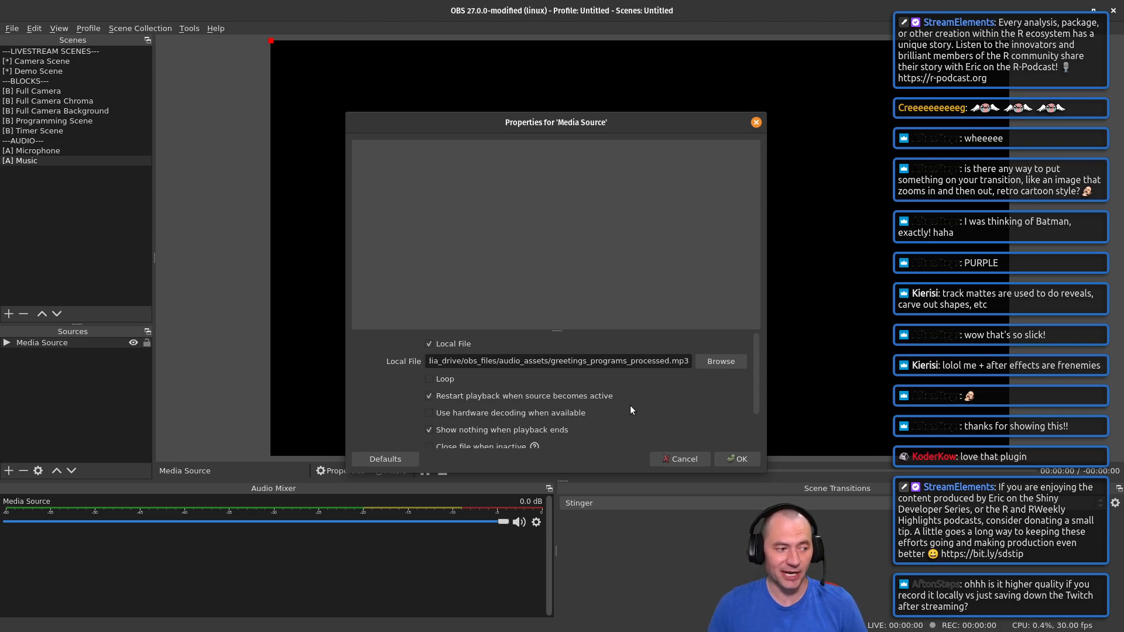
Step: Enable closing the file when inactive for the Media Source and accept its properties
{"action": "scroll", "coordinate": [631, 410], "scroll_direction": "down", "scroll_amount": 2}
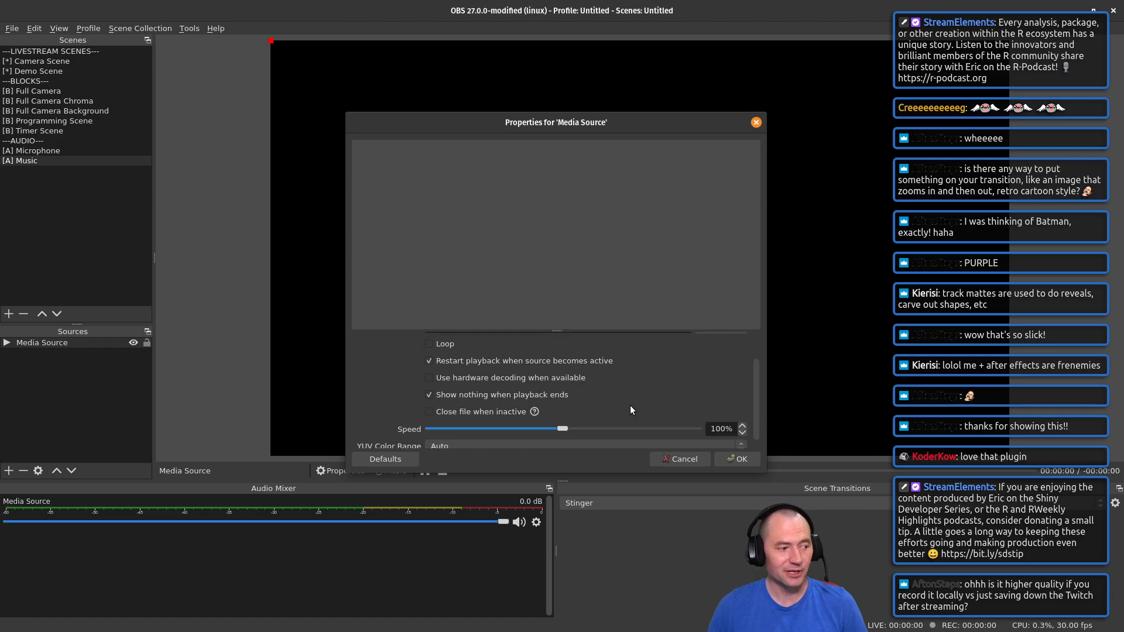
{"action": "left_click", "coordinate": [429, 411]}
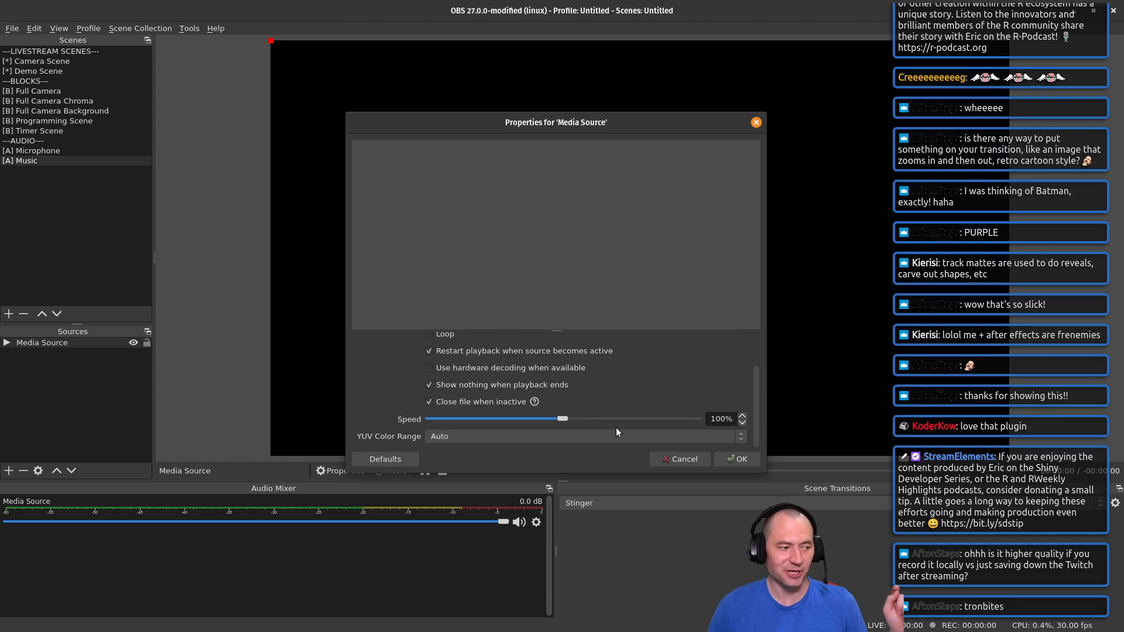
{"action": "left_click", "coordinate": [741, 459]}
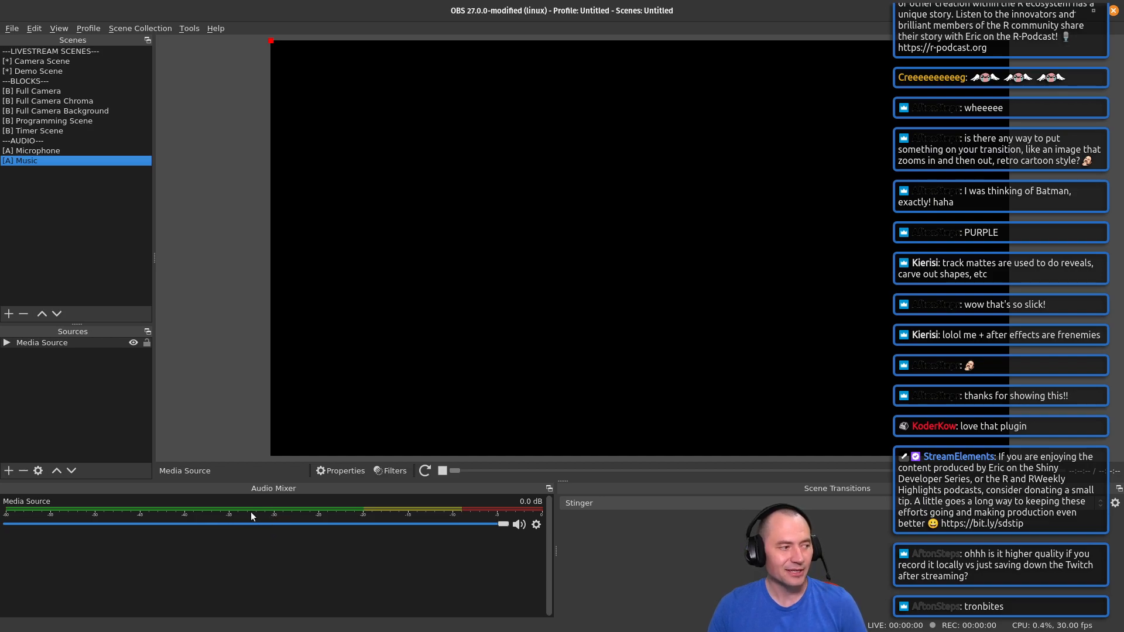
Step: Add the existing [A] Music scene as a source in the Camera Scene
{"action": "left_click", "coordinate": [50, 62]}
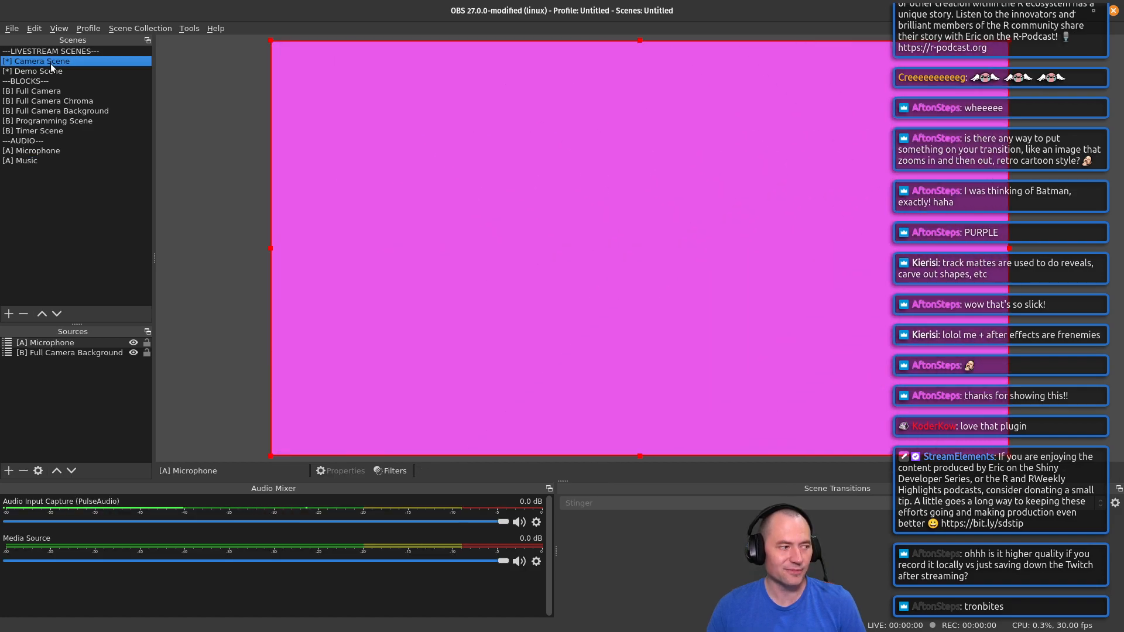
{"action": "left_click", "coordinate": [8, 472]}
{"action": "left_click", "coordinate": [62, 239]}
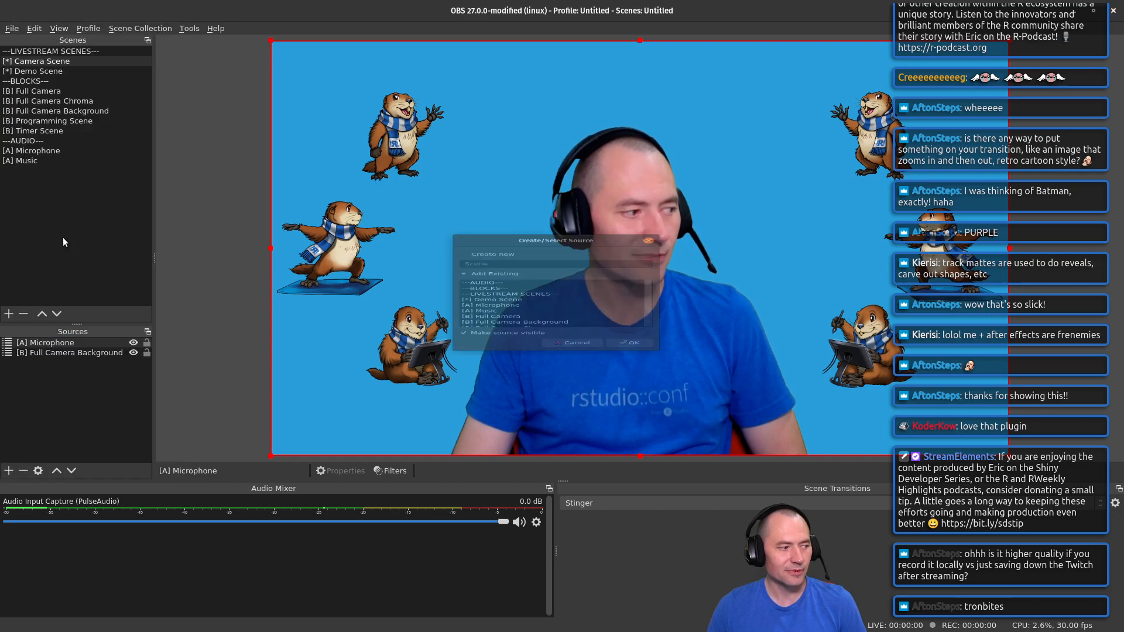
{"action": "left_click", "coordinate": [507, 324]}
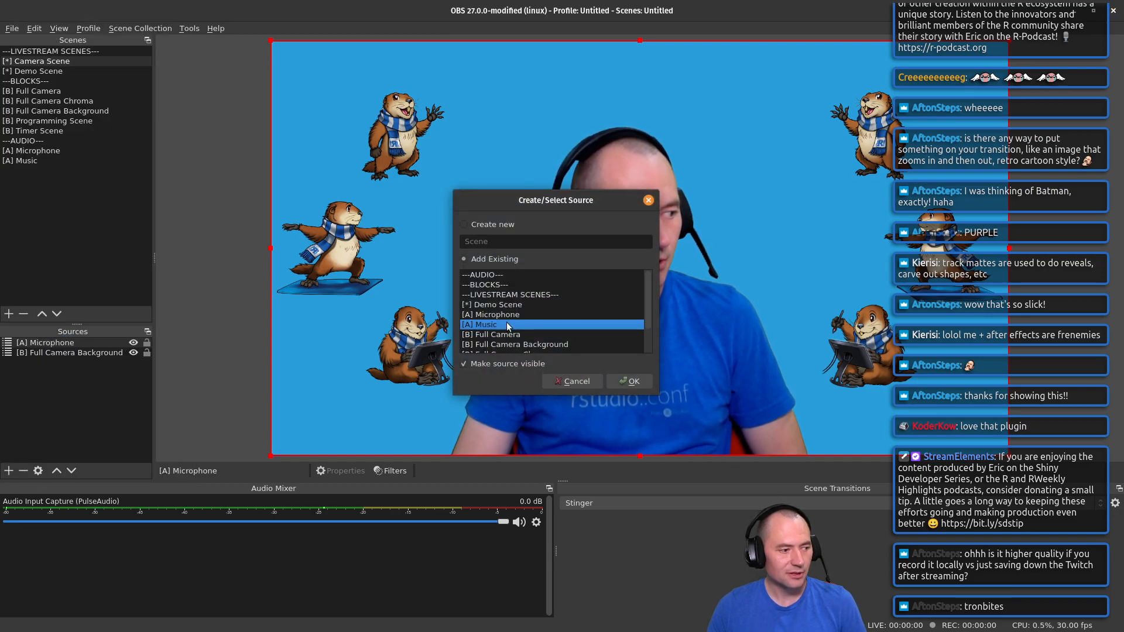
{"action": "left_click", "coordinate": [632, 382]}
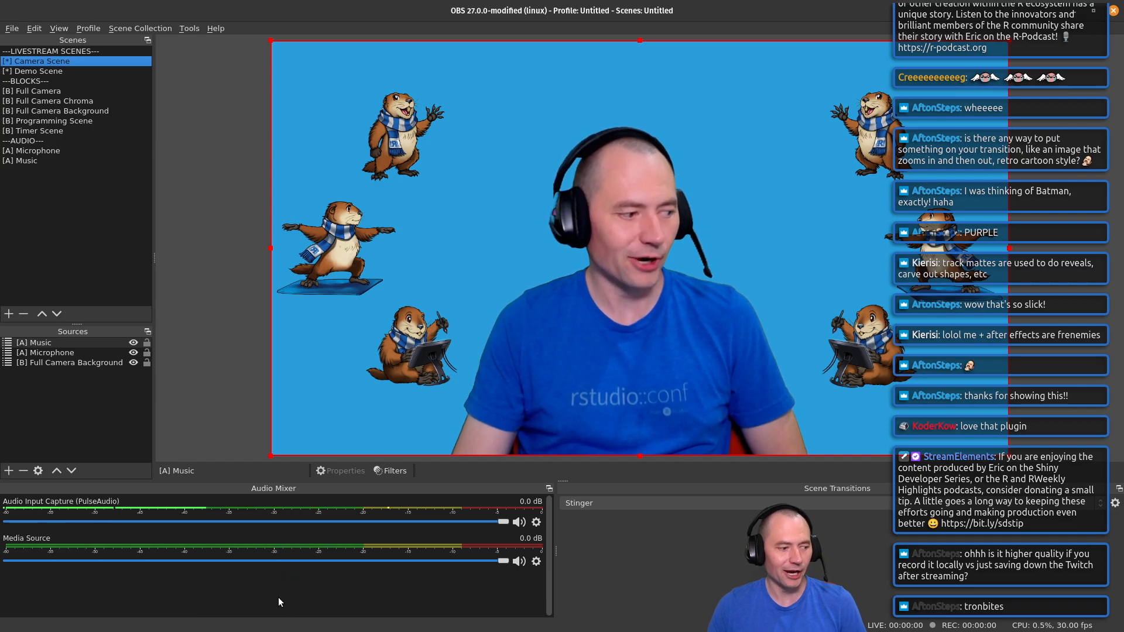
Step: In Advanced Audio Properties, assign the microphone capture to tracks 1 and 2 only and the Media Source to tracks 1 and 3 only
{"action": "left_click", "coordinate": [536, 562]}
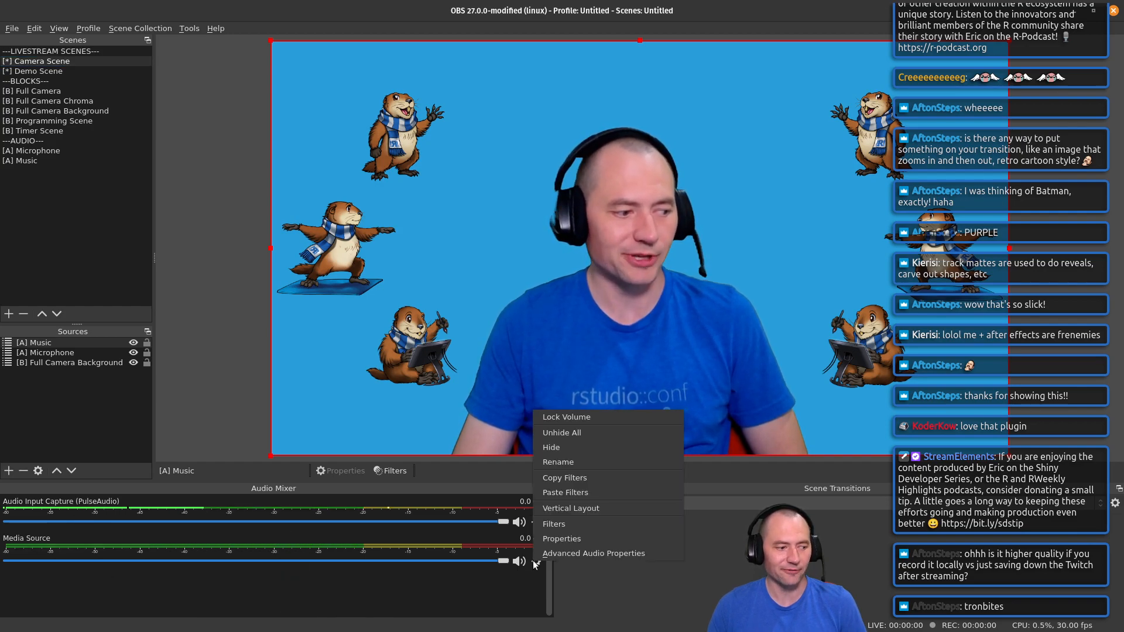
{"action": "left_click", "coordinate": [567, 558]}
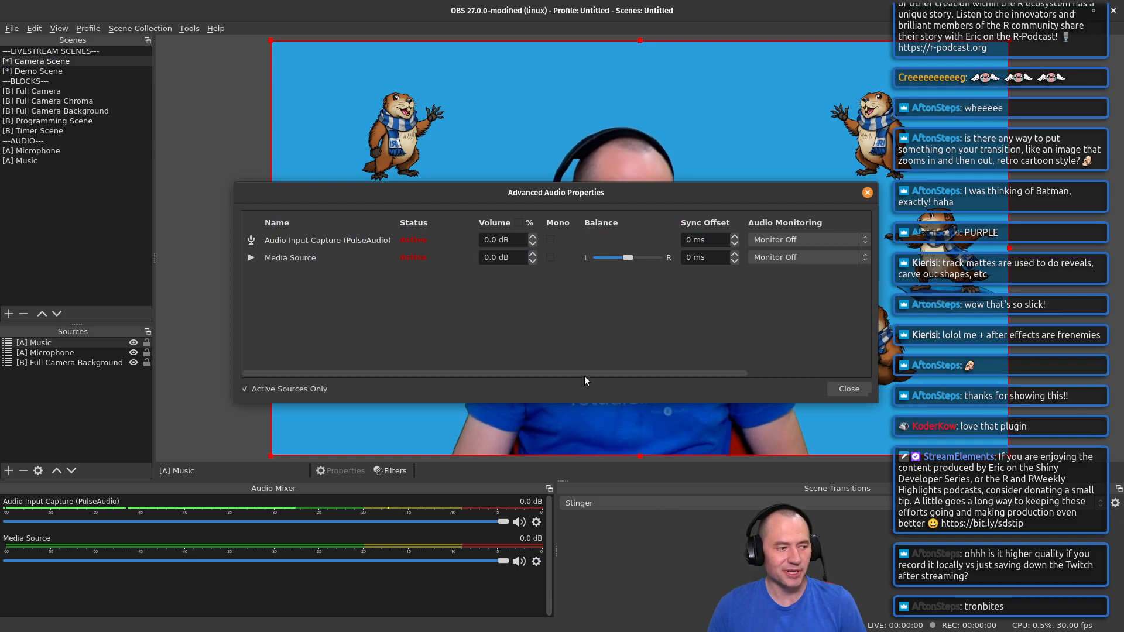
{"action": "left_click_drag", "start_coordinate": [585, 377], "coordinate": [733, 386]}
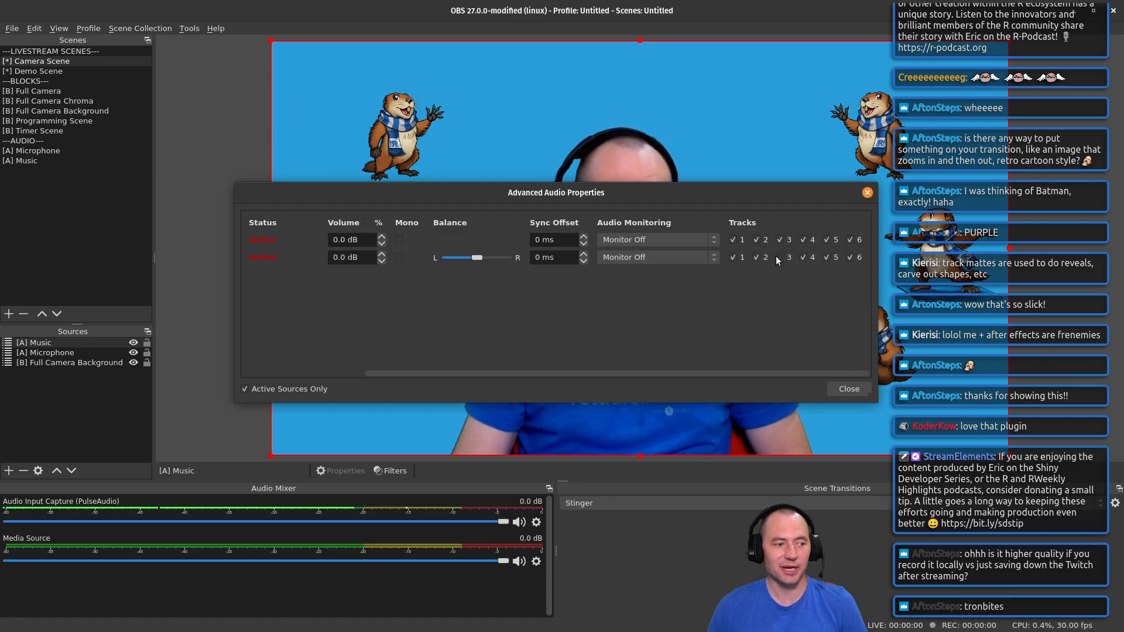
{"action": "left_click", "coordinate": [756, 257]}
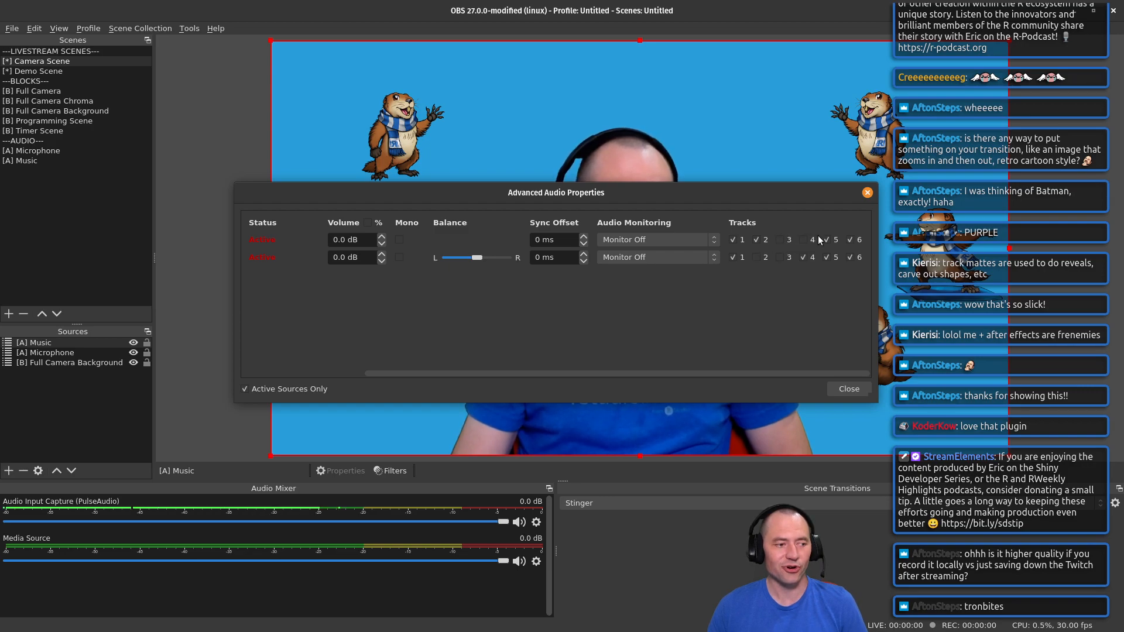
{"action": "left_click", "coordinate": [849, 258]}
{"action": "left_click", "coordinate": [828, 259]}
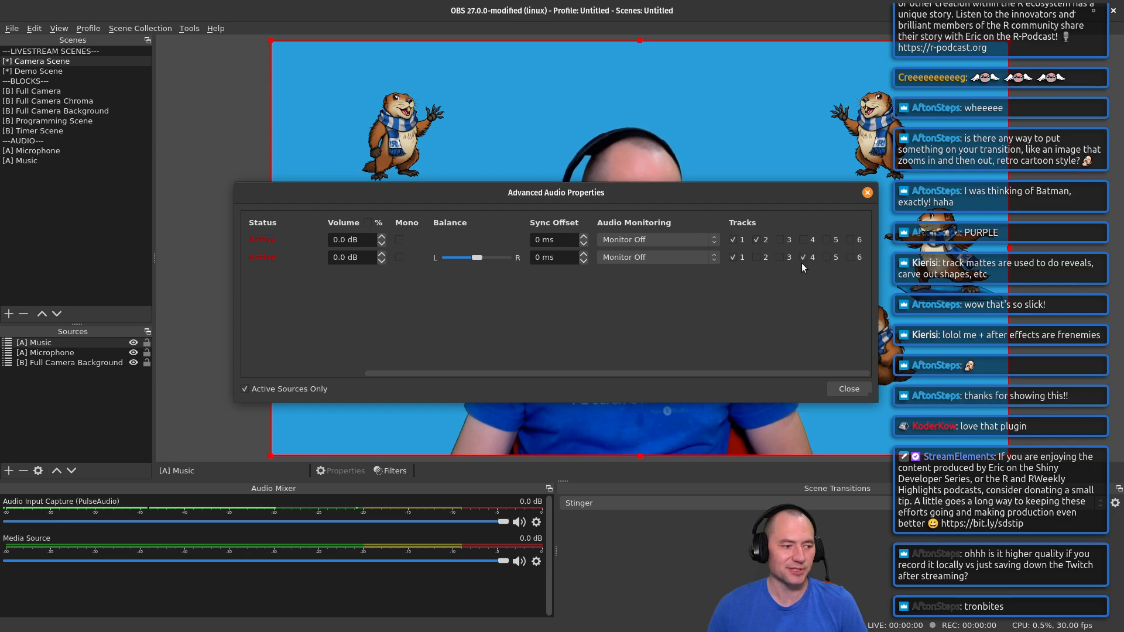
{"action": "left_click", "coordinate": [782, 257]}
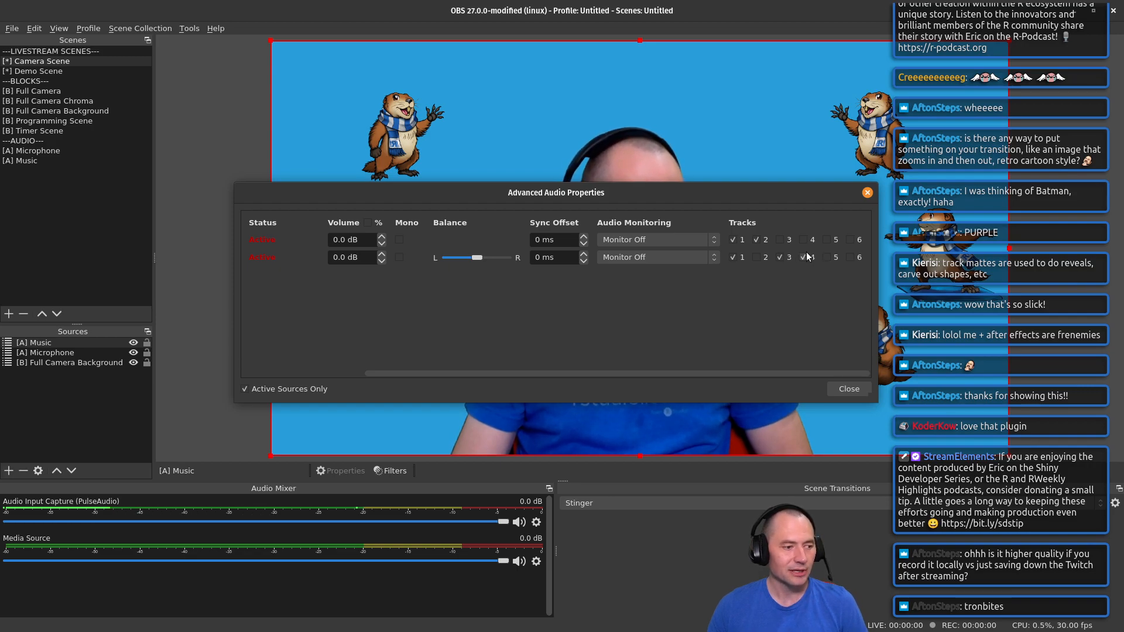
{"action": "left_click", "coordinate": [806, 256]}
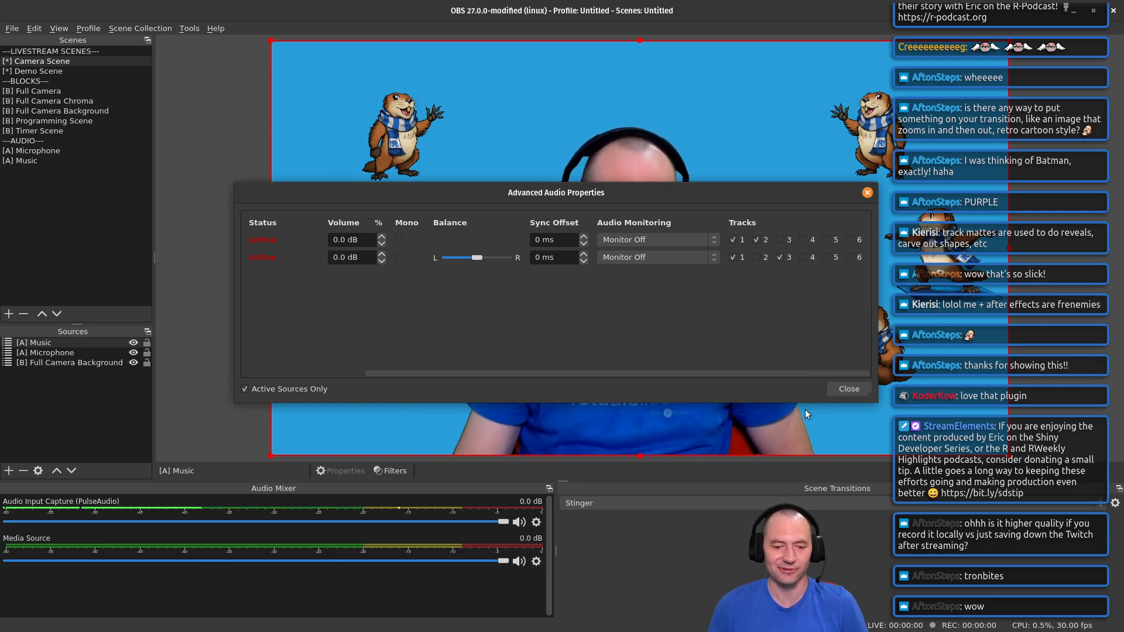
{"action": "left_click", "coordinate": [831, 395]}
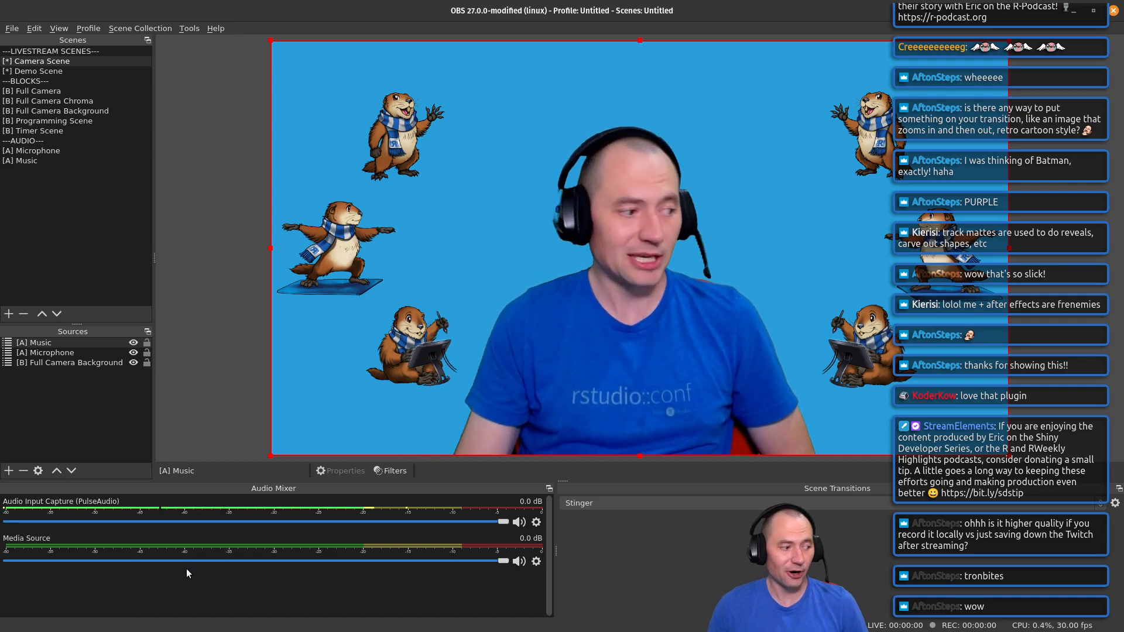
Step: Try muting and unmuting the Media Source and adjusting the microphone's volume in the audio mixer
{"action": "left_click", "coordinate": [519, 562]}
{"action": "left_click", "coordinate": [520, 563]}
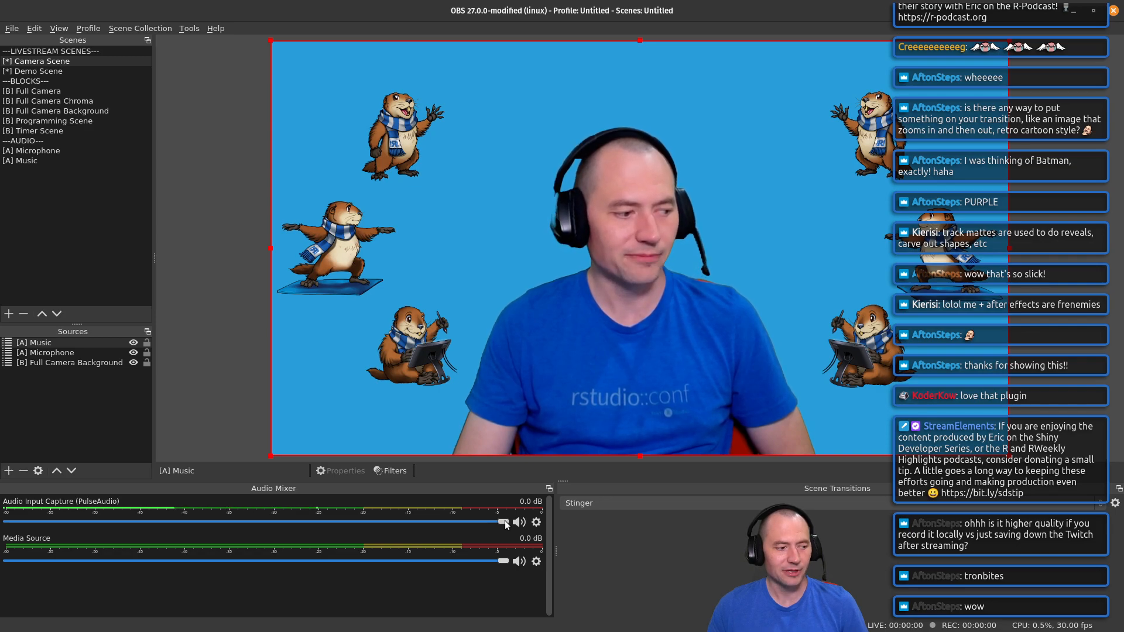
{"action": "mouse_move", "coordinate": [500, 520]}
{"action": "left_mouse_down"}
{"action": "mouse_move", "coordinate": [79, 524]}
{"action": "mouse_move", "coordinate": [282, 536]}
{"action": "mouse_move", "coordinate": [514, 524]}
{"action": "left_mouse_up"}
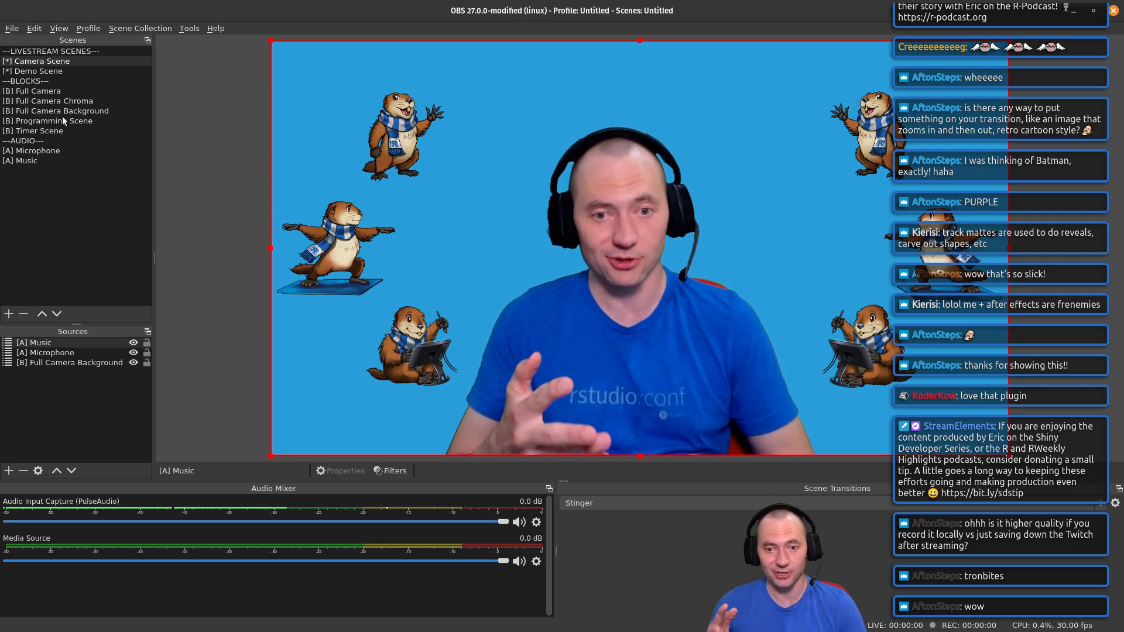
Step: Switch to the Demo Scene and lock all of its sources, including the timer, camera and microphone
{"action": "left_click", "coordinate": [55, 71]}
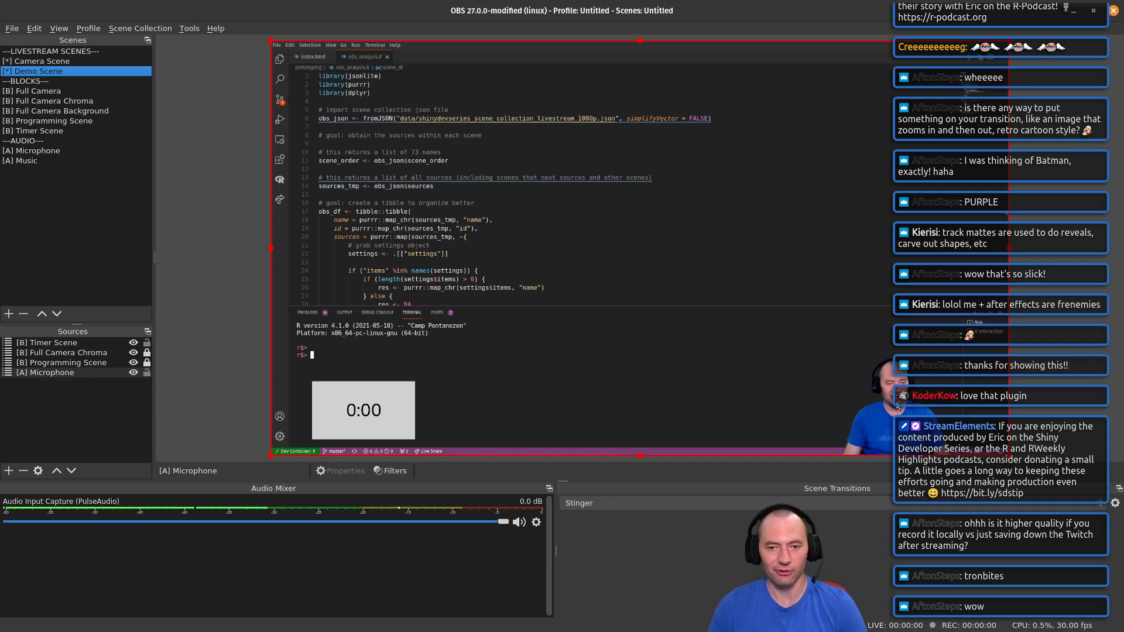
{"action": "left_click", "coordinate": [89, 353]}
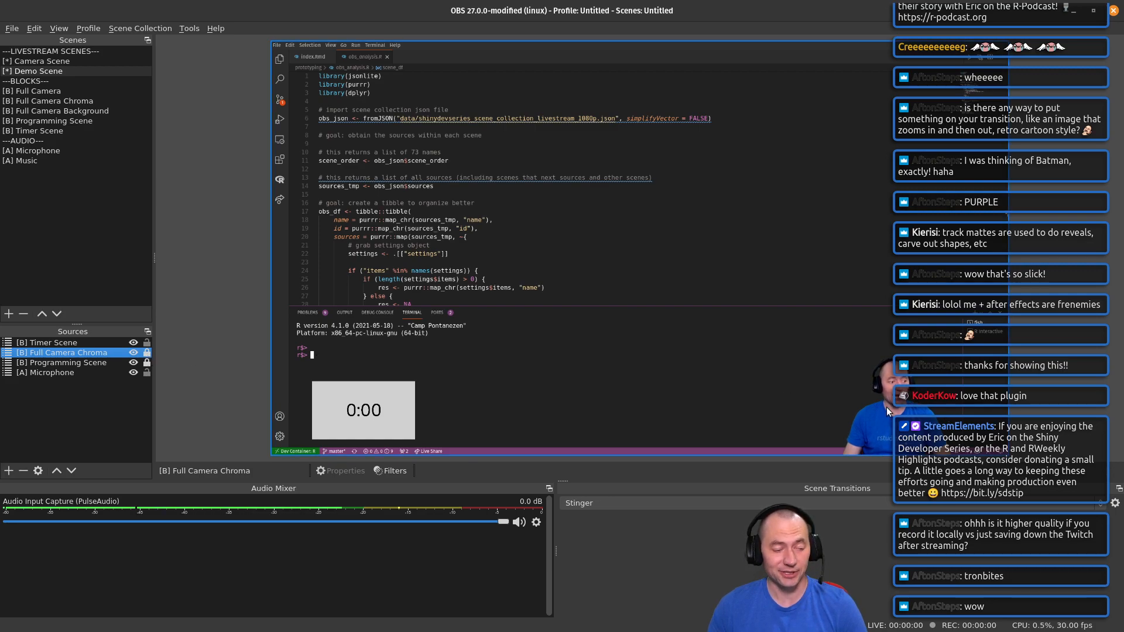
{"action": "left_click", "coordinate": [149, 343]}
{"action": "left_click", "coordinate": [146, 352]}
{"action": "left_click", "coordinate": [146, 374]}
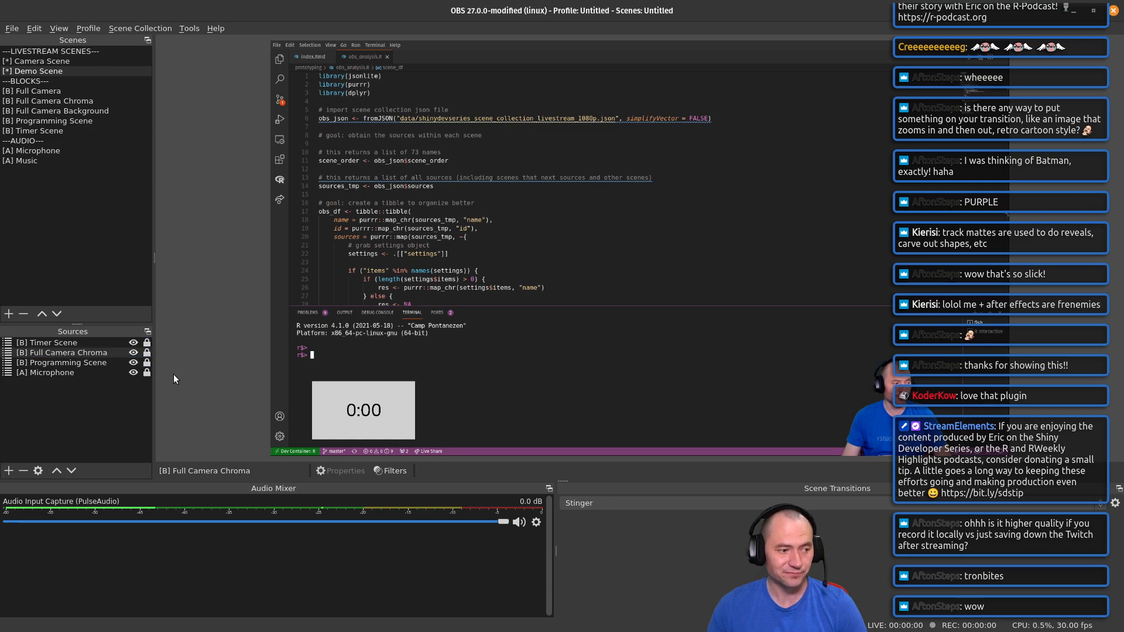
{"action": "left_click", "coordinate": [718, 200]}
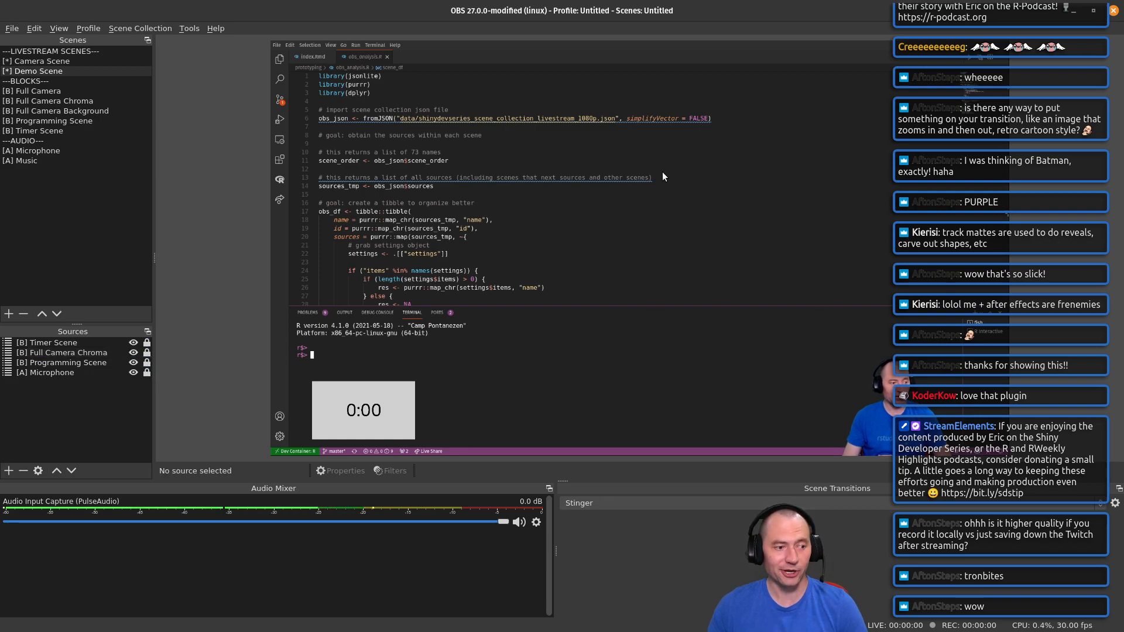
Step: Unlock the [B] Full Camera Chroma source and try moving it in the Demo Scene preview
{"action": "left_click", "coordinate": [146, 351]}
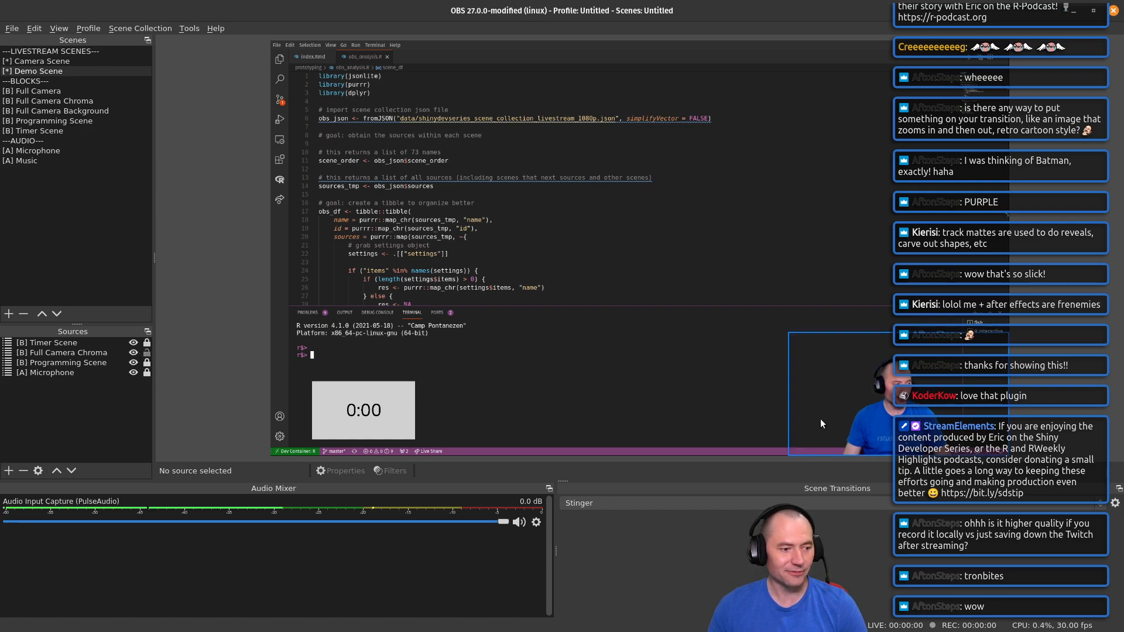
{"action": "left_click_drag", "start_coordinate": [821, 420], "coordinate": [872, 415]}
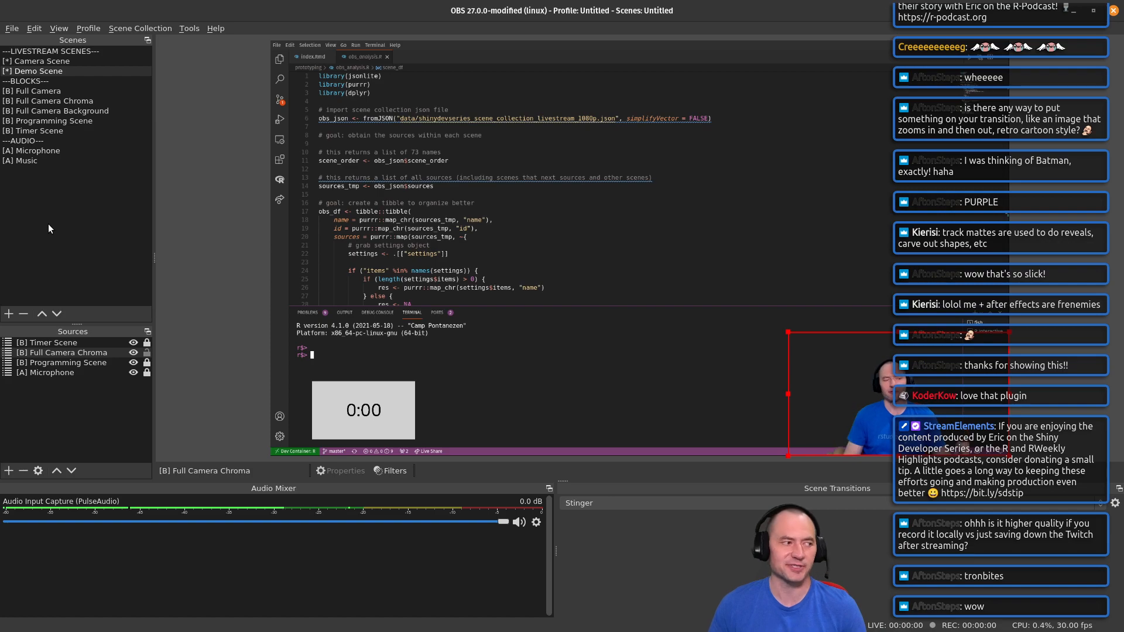
{"action": "left_click", "coordinate": [144, 28]}
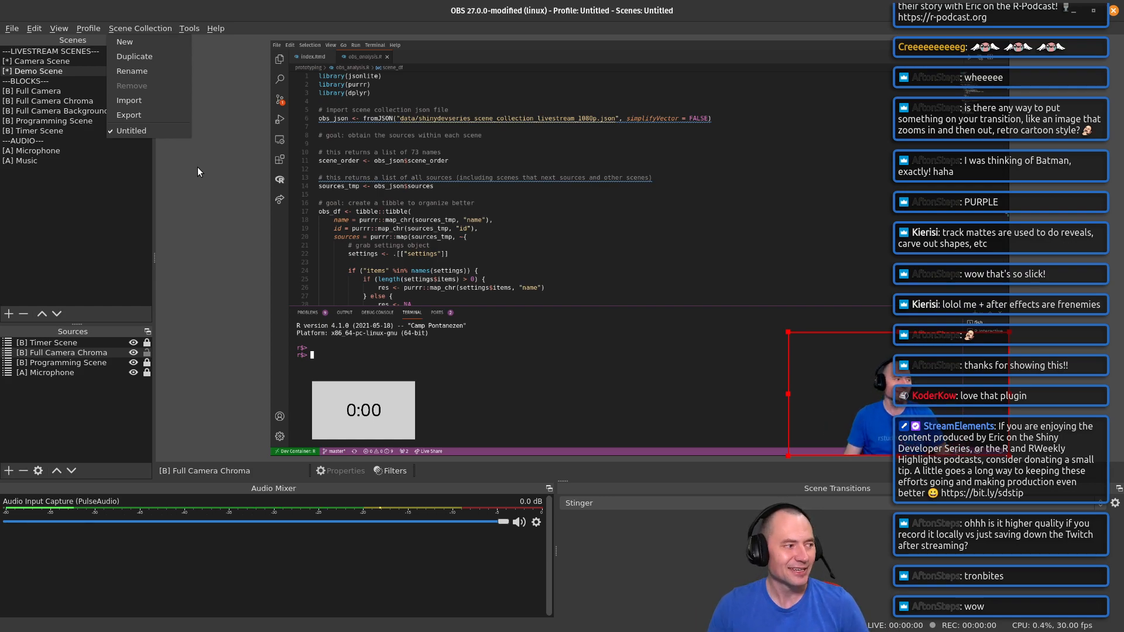
{"action": "left_click", "coordinate": [205, 198]}
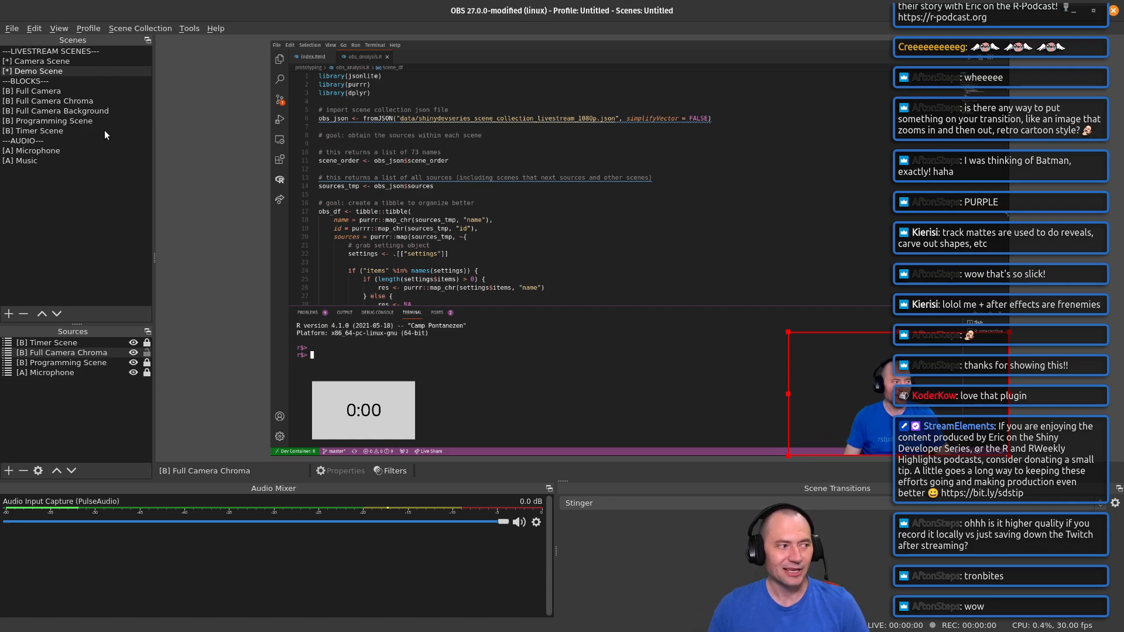
{"action": "left_click", "coordinate": [188, 29]}
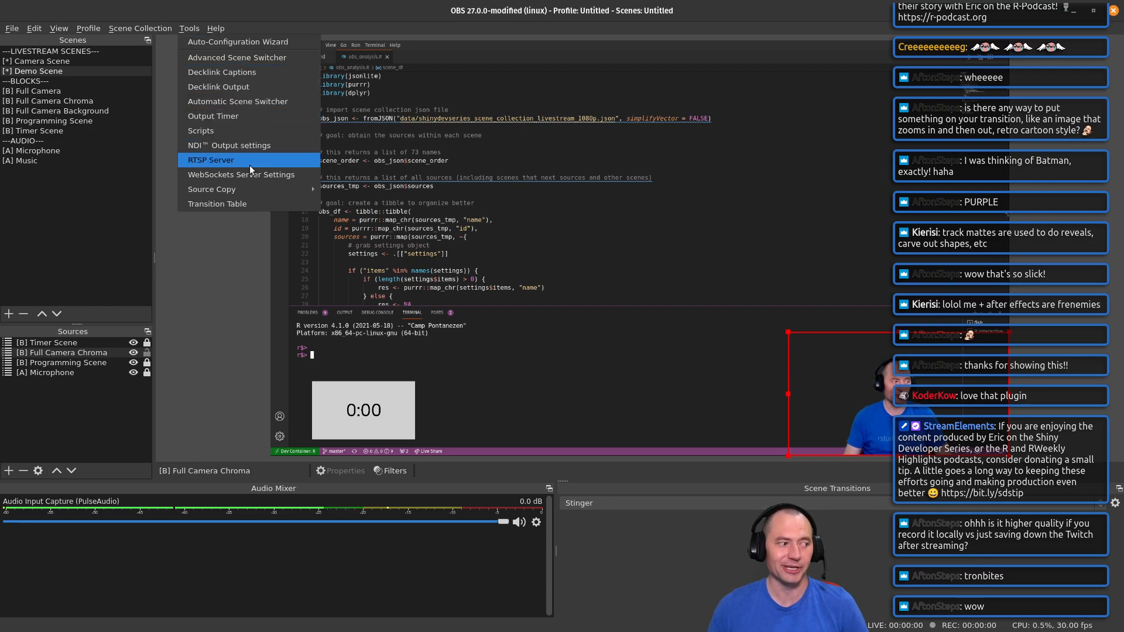
{"action": "mouse_move", "coordinate": [245, 194]}
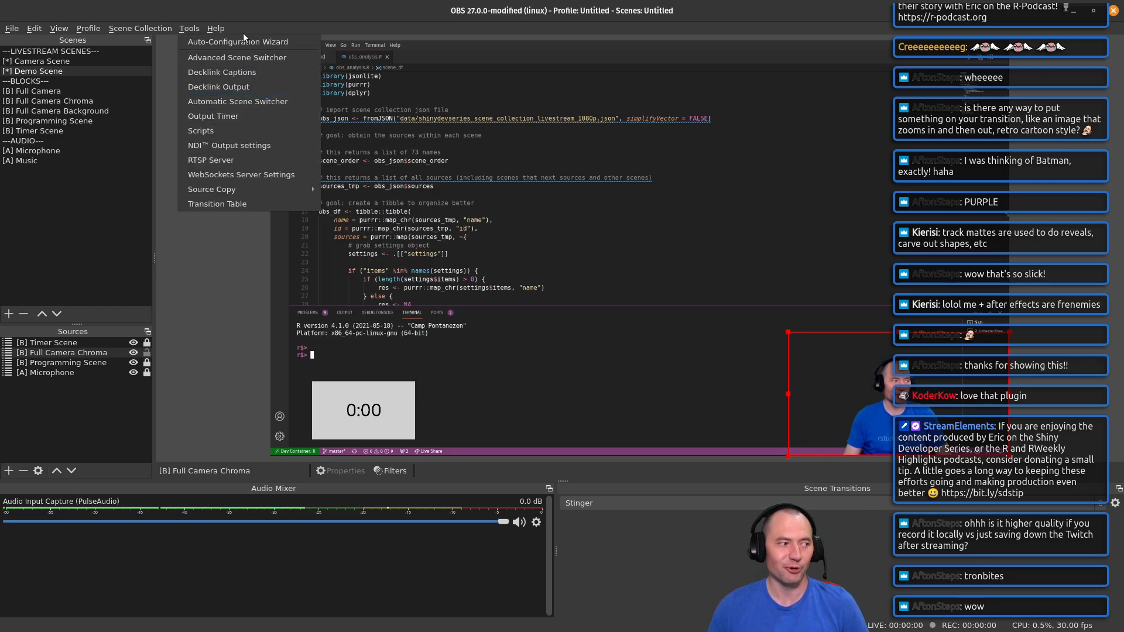
{"action": "mouse_move", "coordinate": [209, 186]}
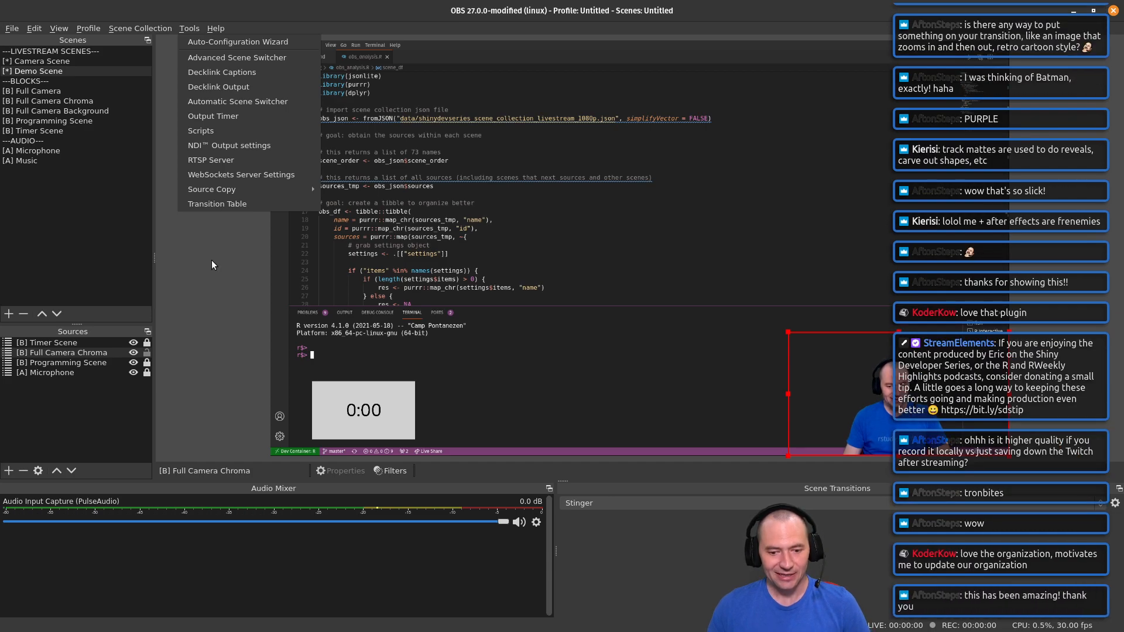
{"action": "left_click", "coordinate": [210, 262]}
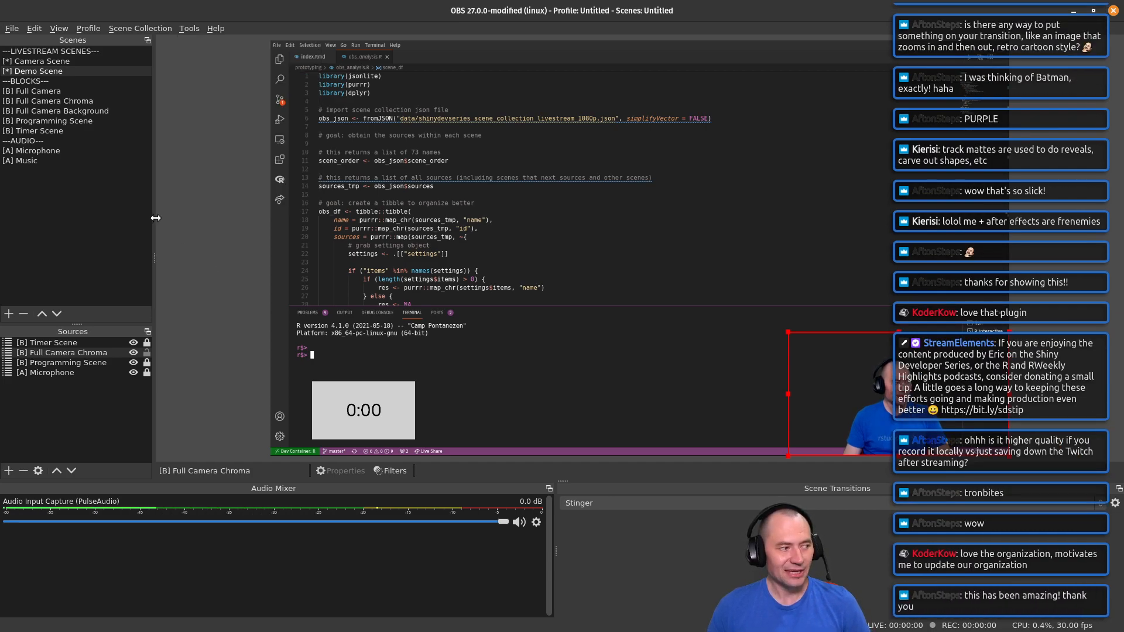